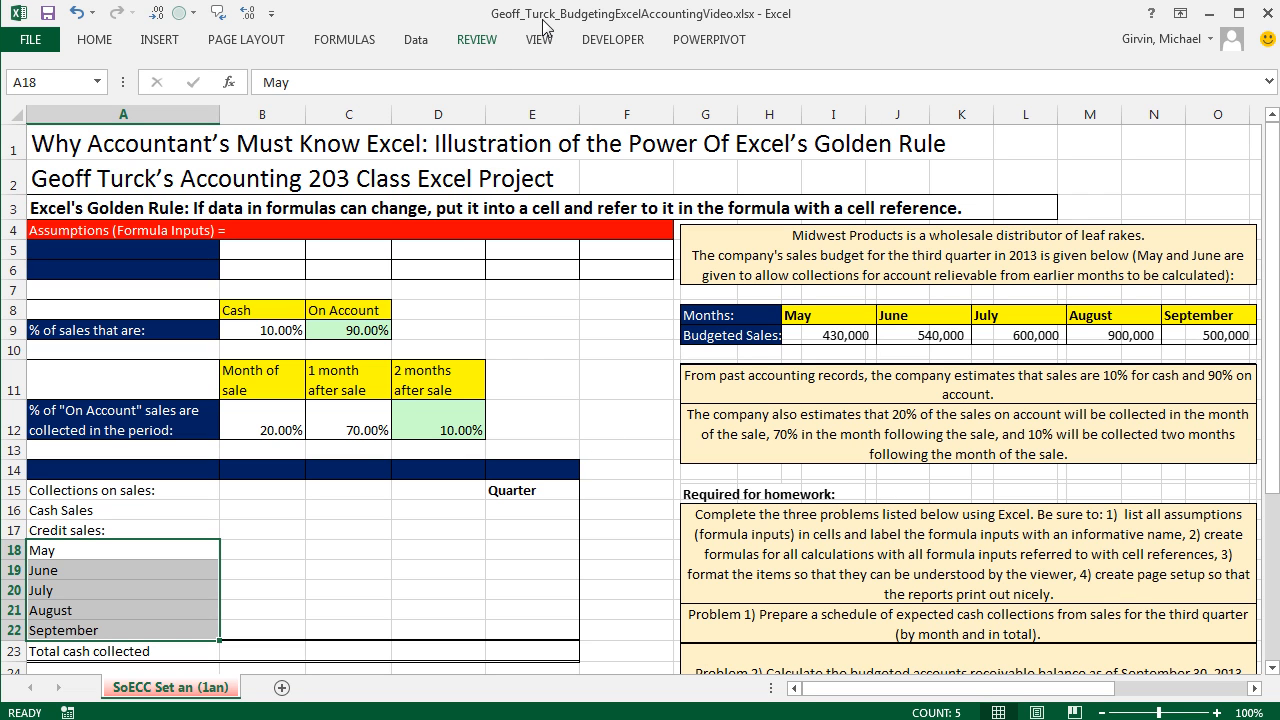
Review the homework problems and the existing percentage assumptions, including the formula behind the On Account share in C9.
click(612, 394)
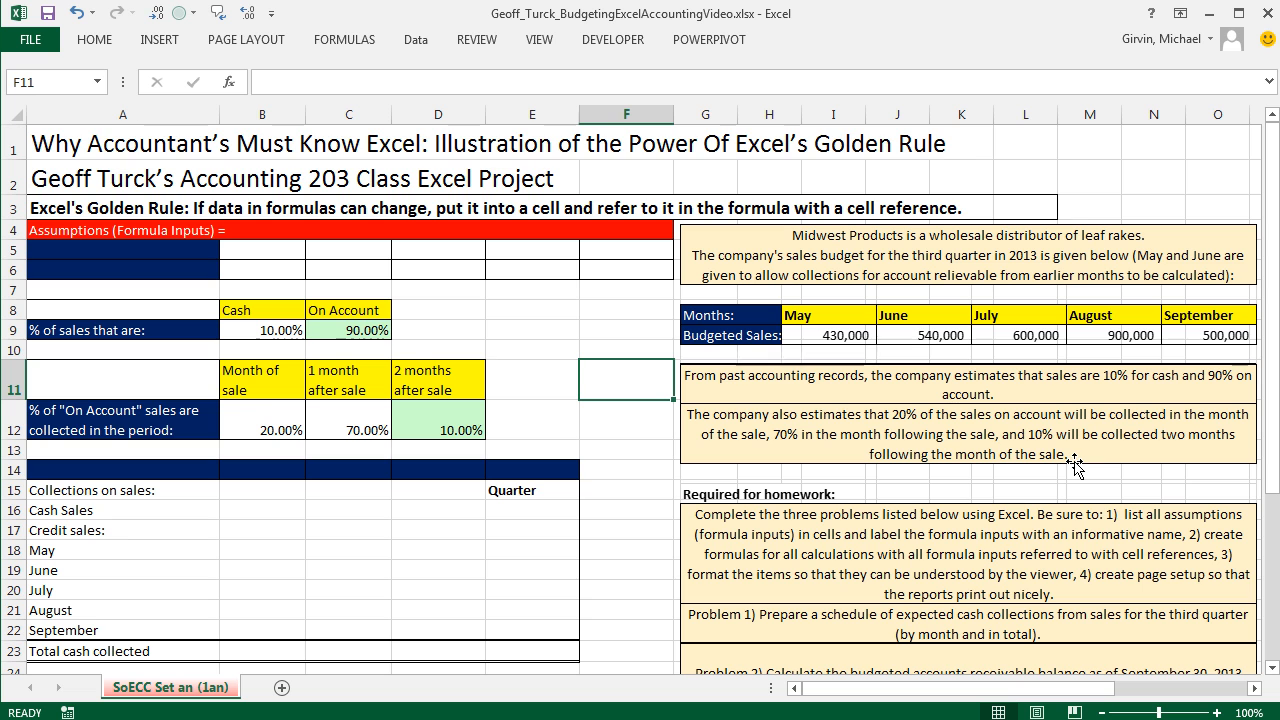
scroll(1020, 510, down, 2)
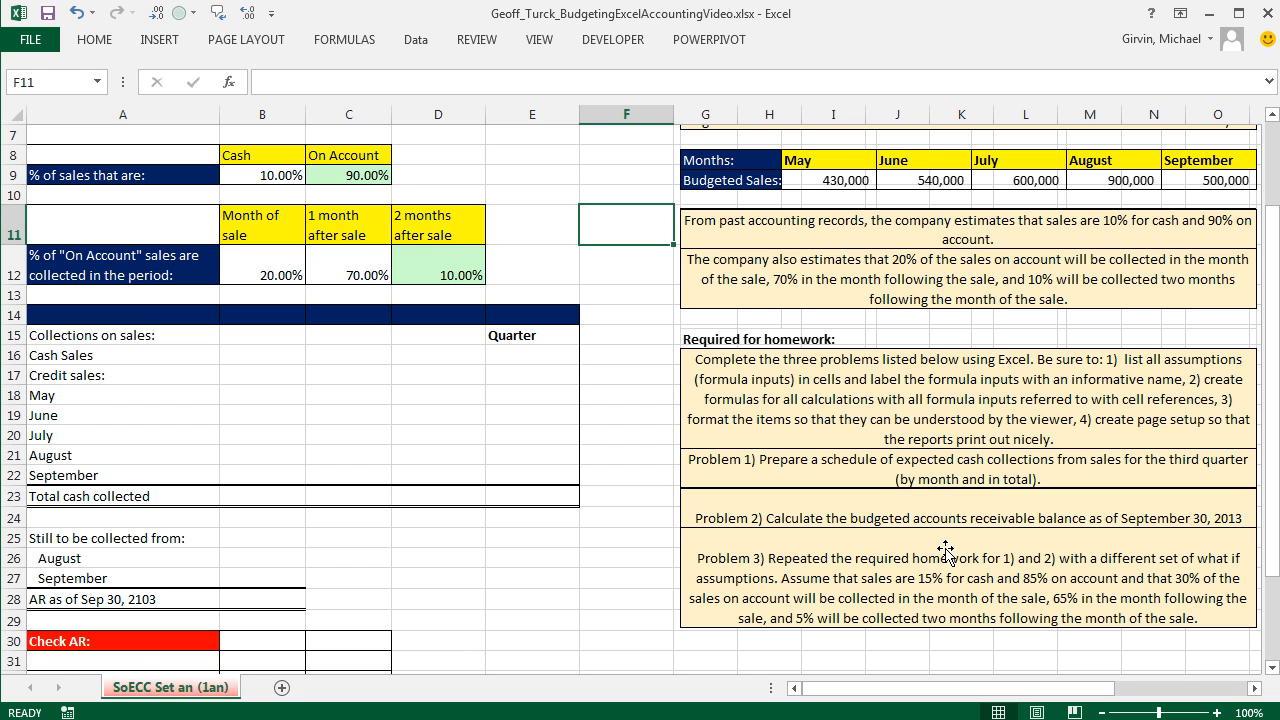
scroll(948, 552, up, 2)
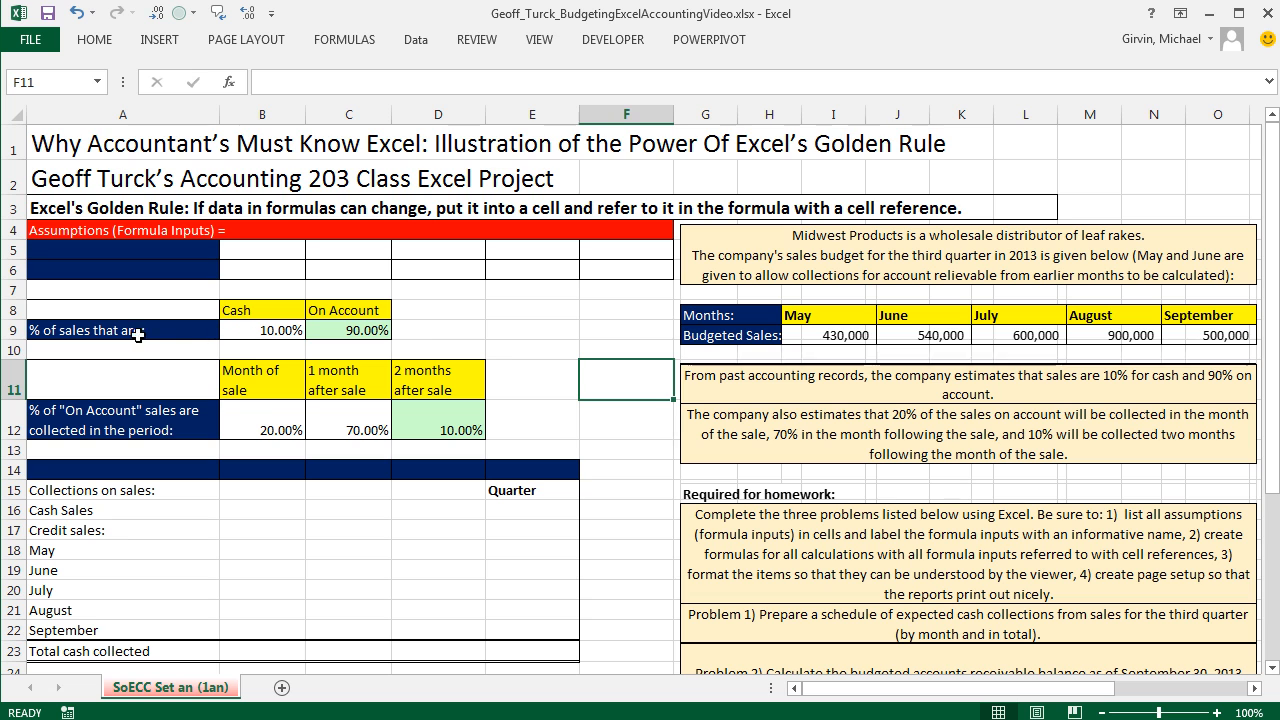
click(236, 335)
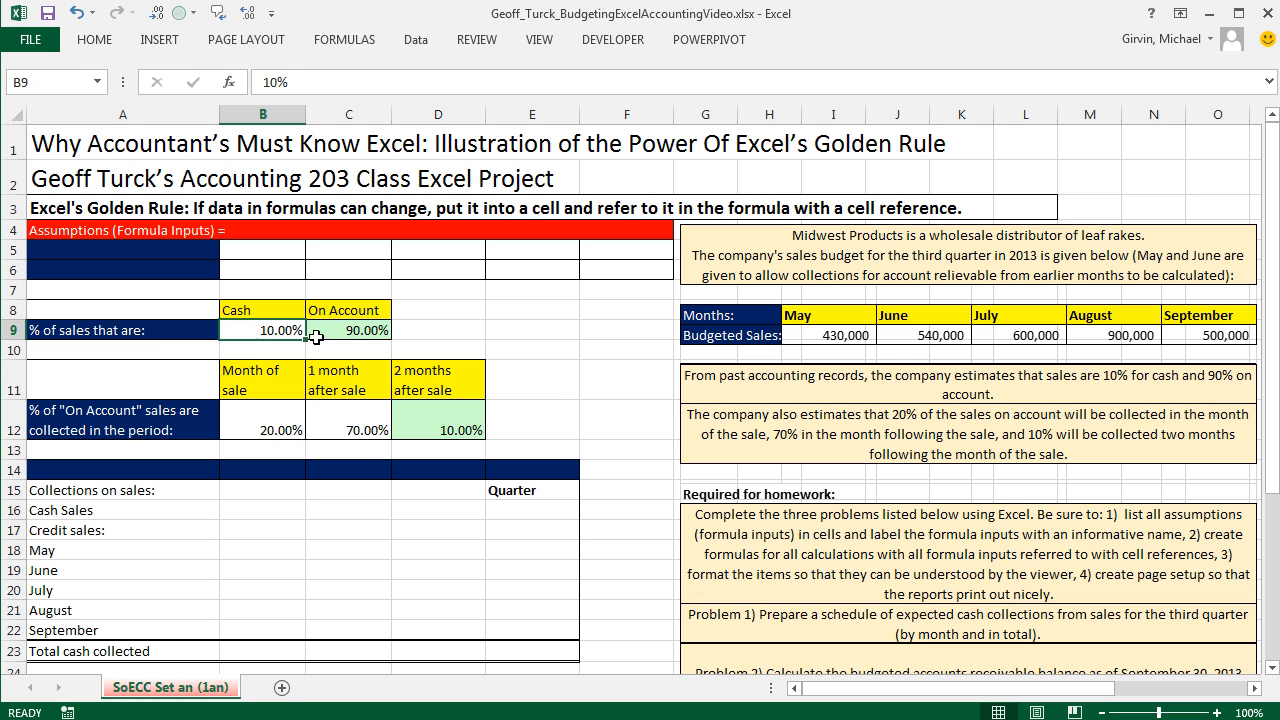
click(355, 332)
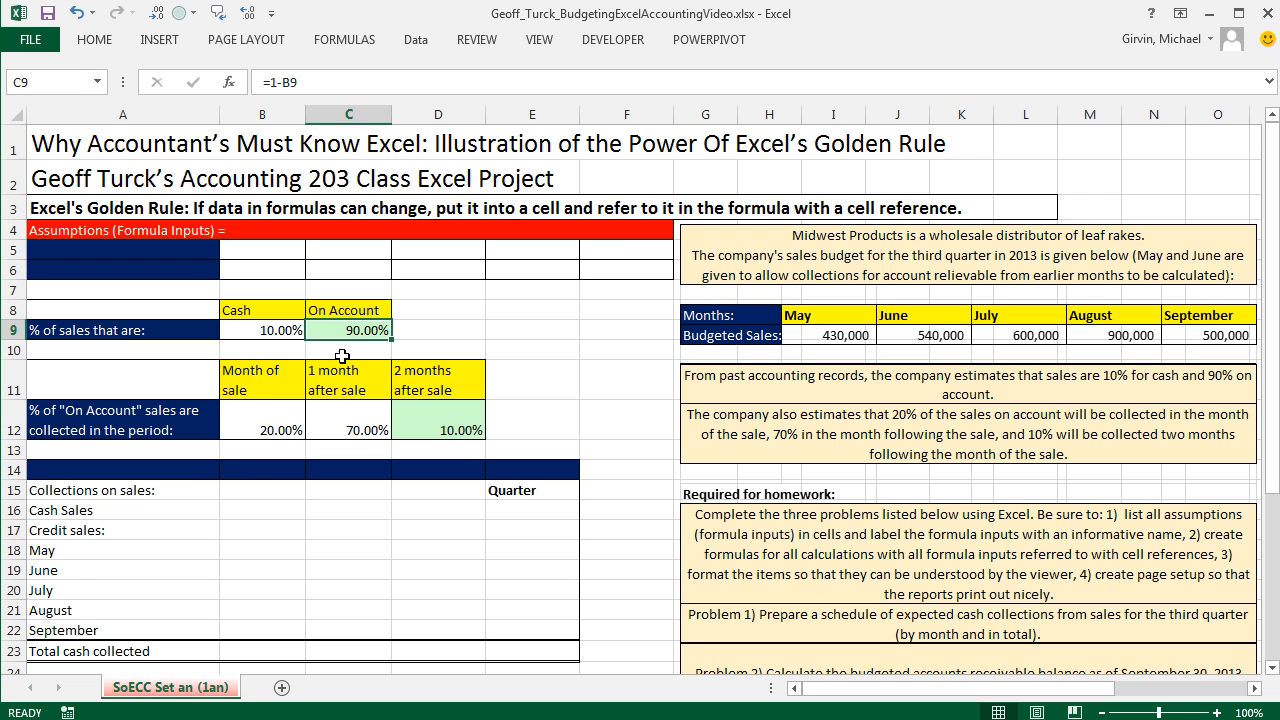
click(167, 430)
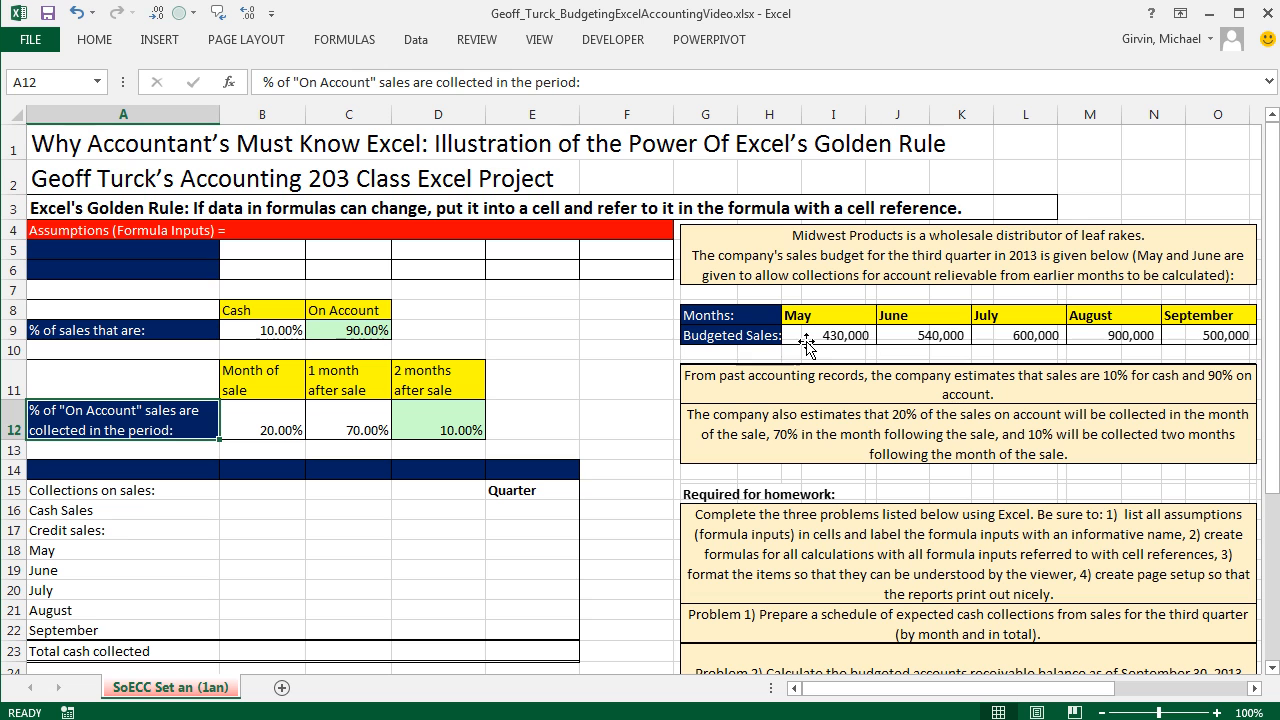
Enter the label "Months:" in cell A5 of the assumptions table.
click(140, 246)
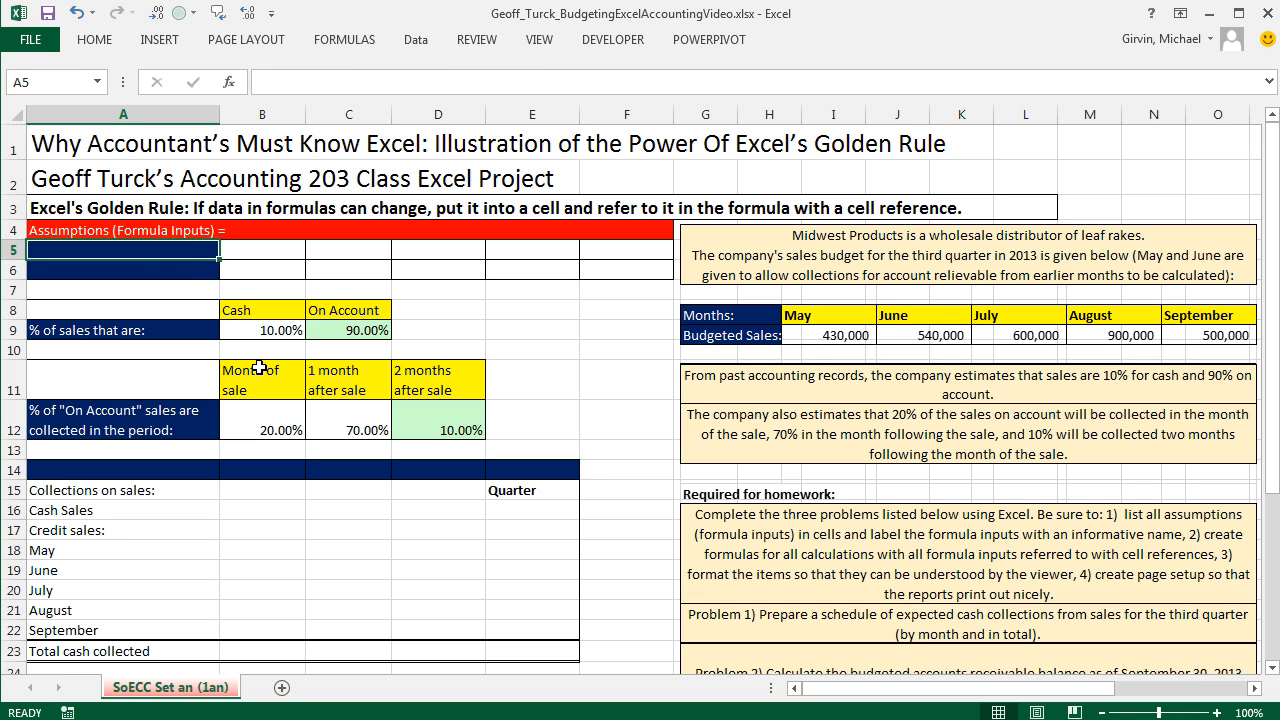
text(Months:)
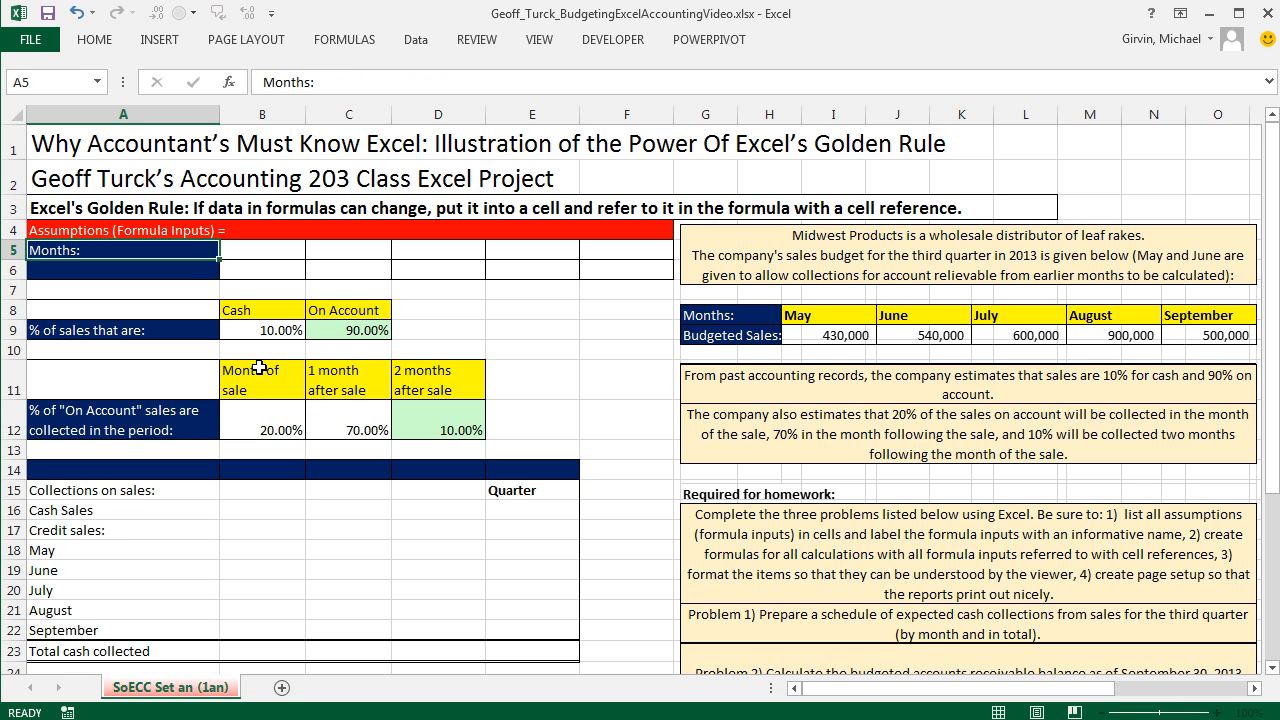
key(Tab)
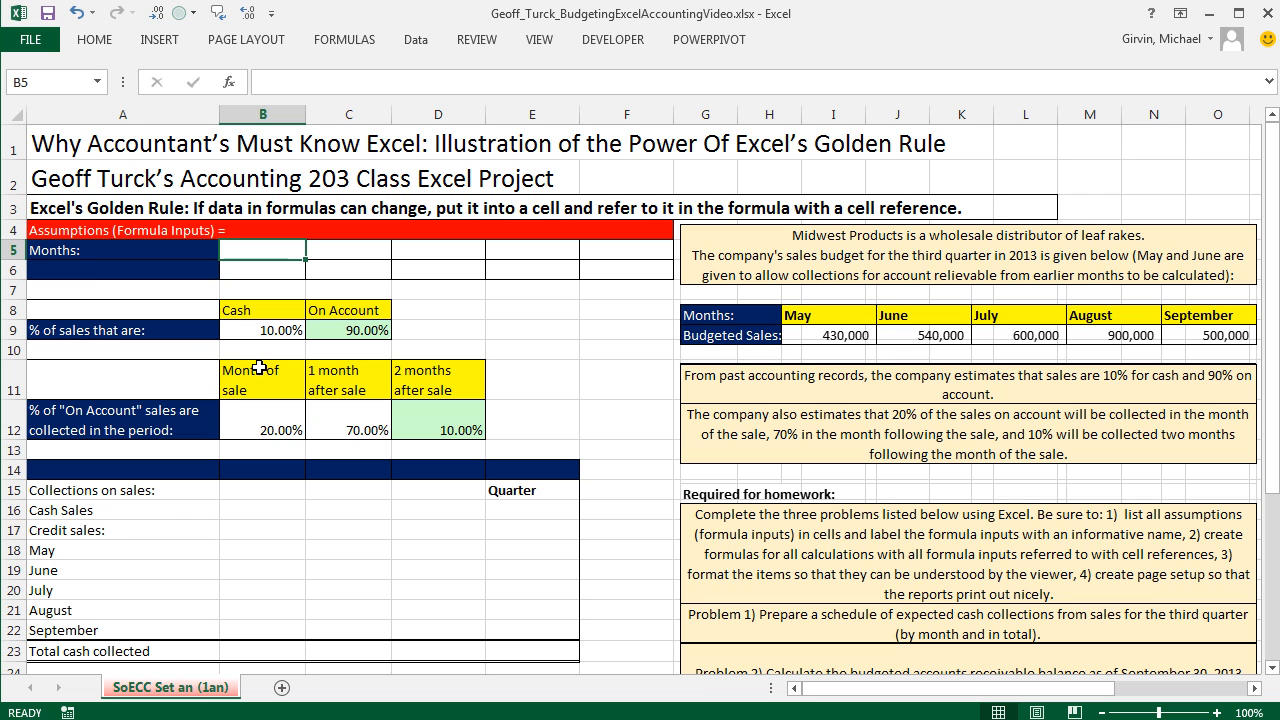
click(130, 255)
key(Down)
key(Down)
key(Down)
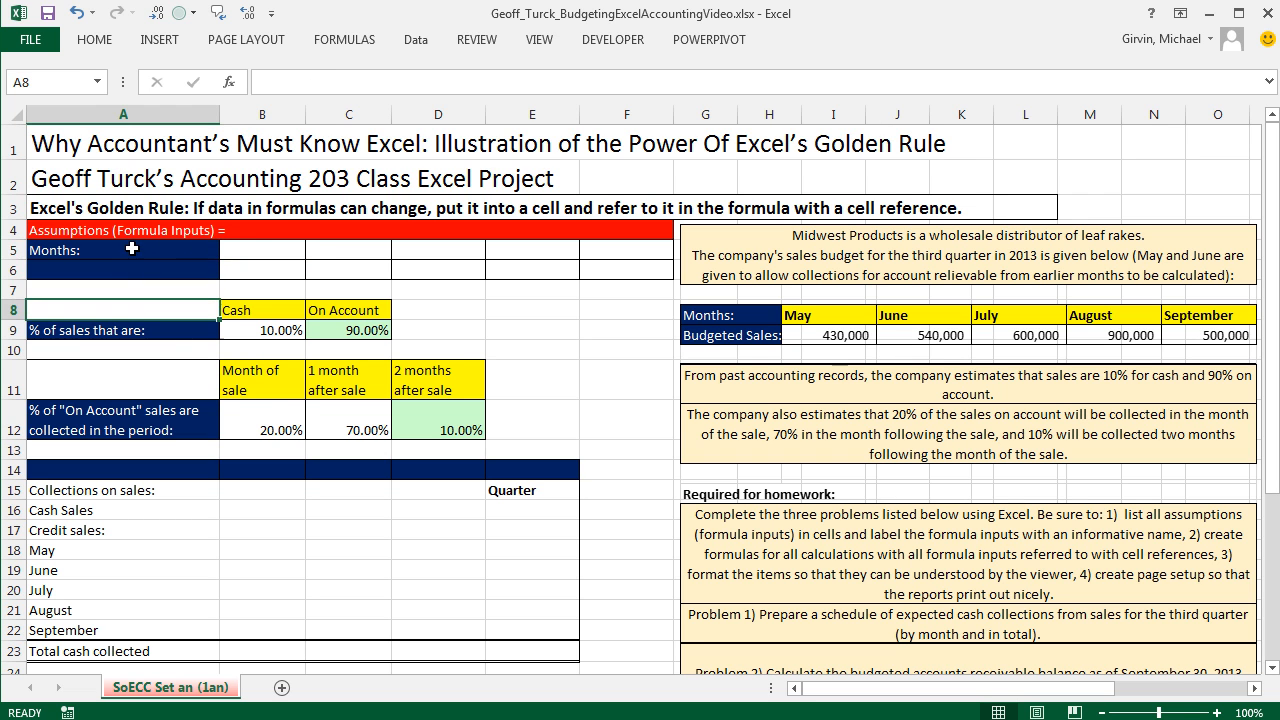
double_click(131, 249)
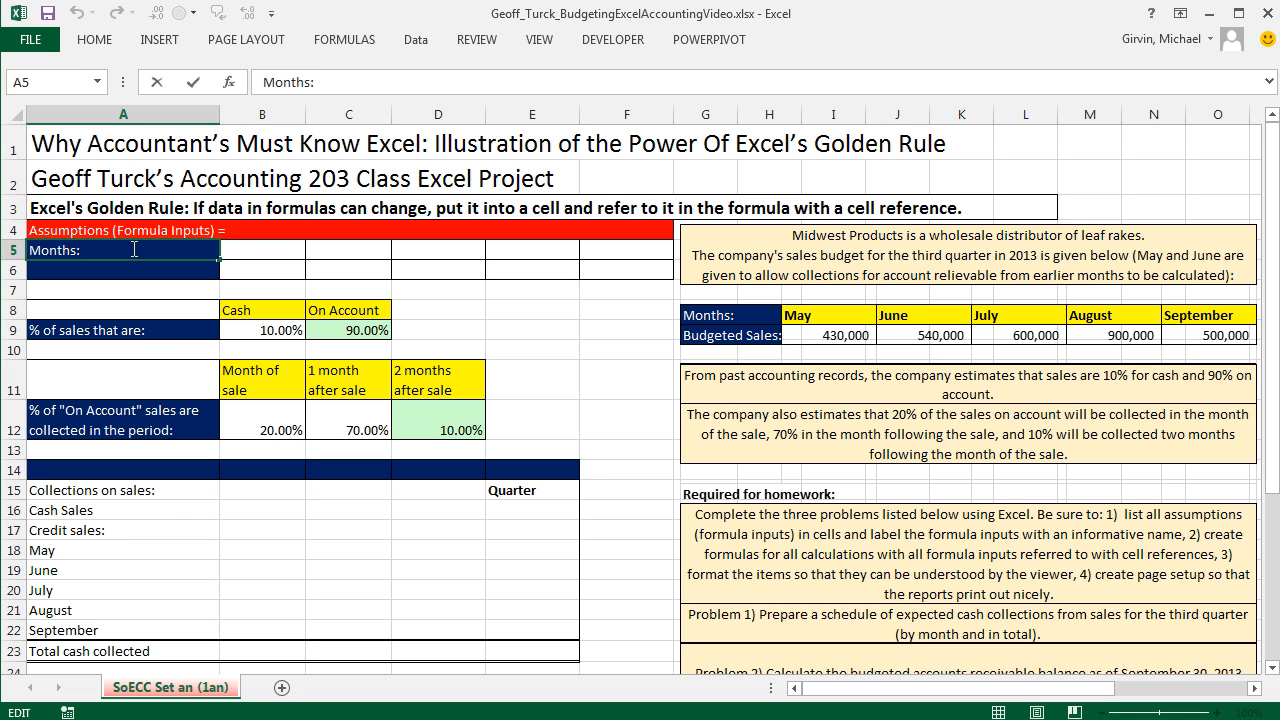
key(Return)
Enter May in B5 and fill the month series across to September in F5.
click(274, 246)
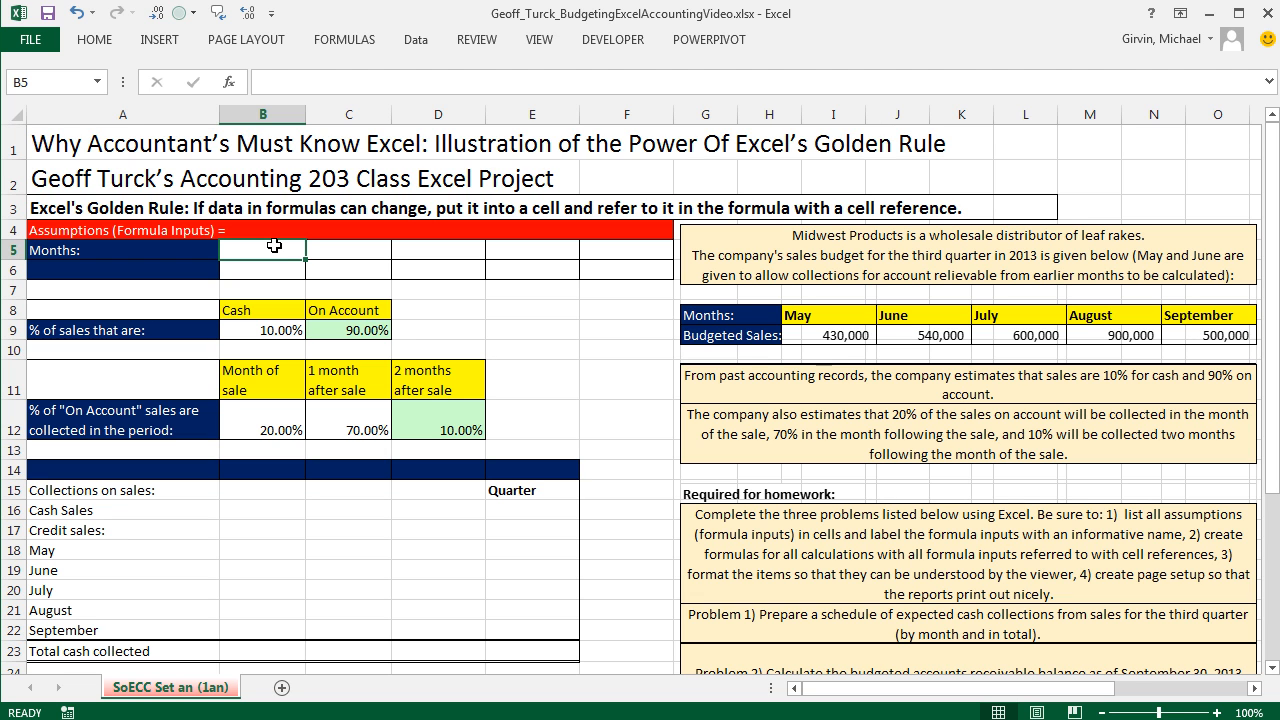
text(May)
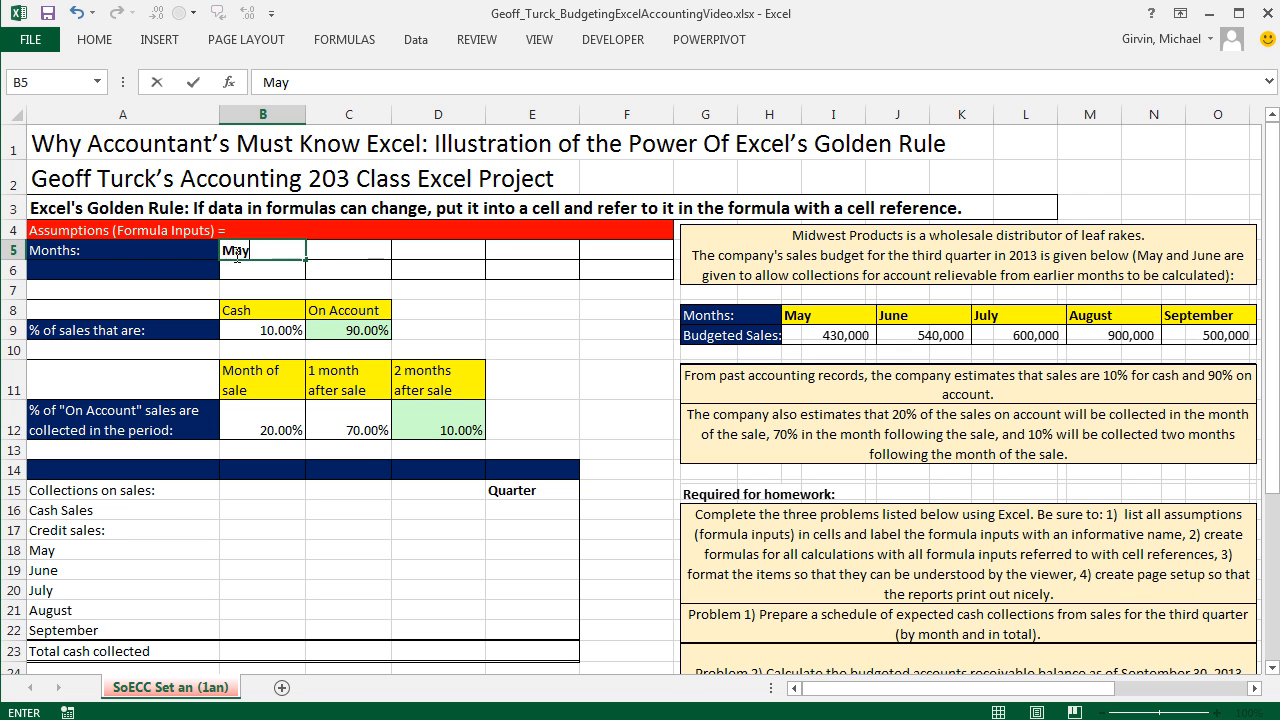
key(ctrl+Return)
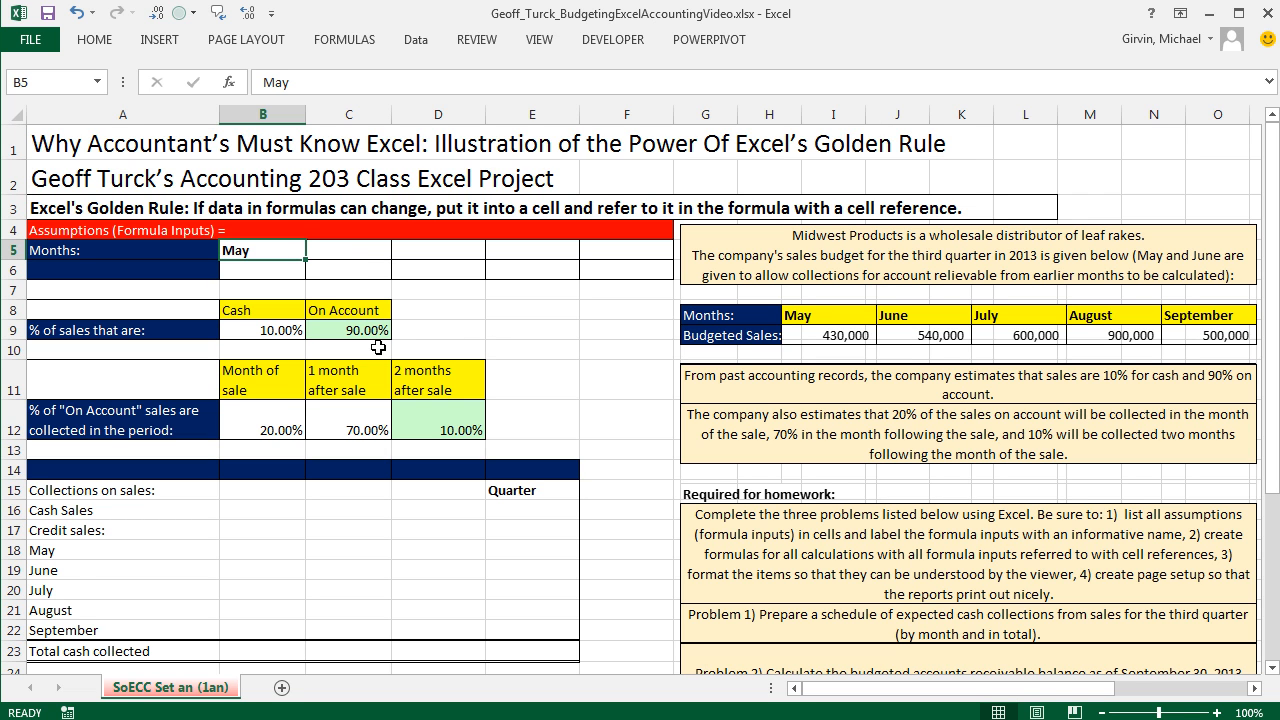
click(530, 321)
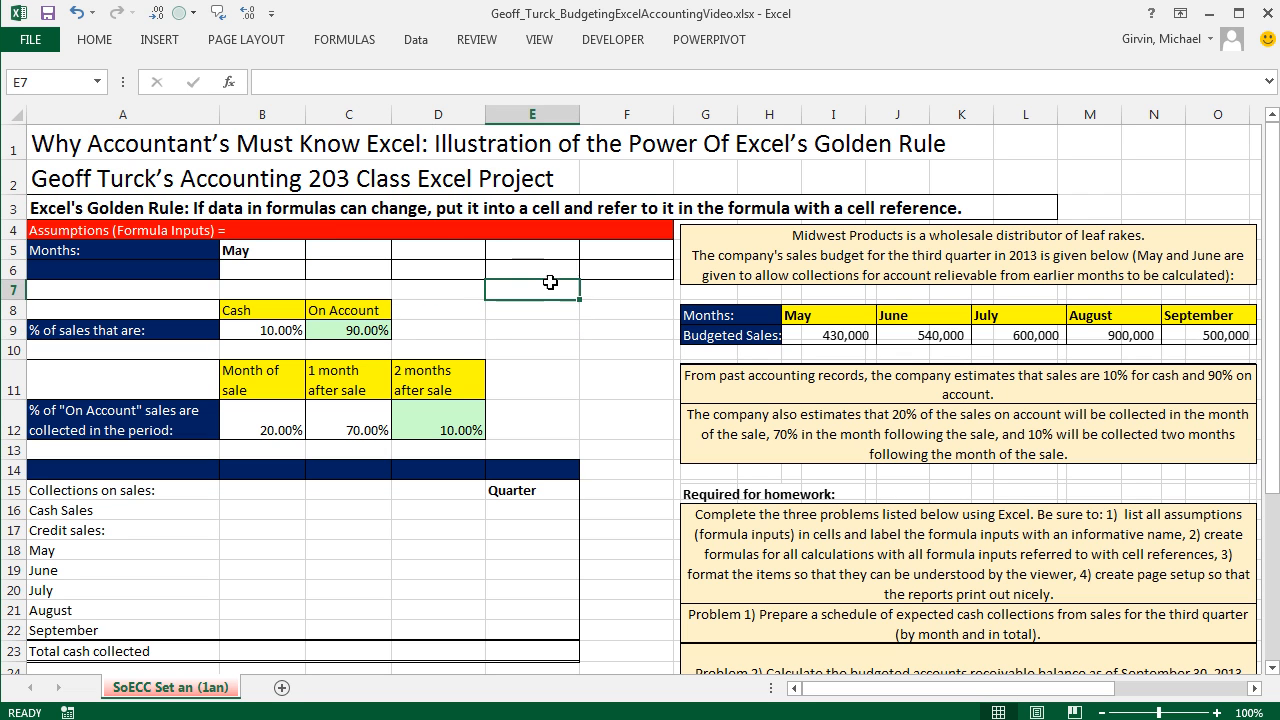
click(266, 255)
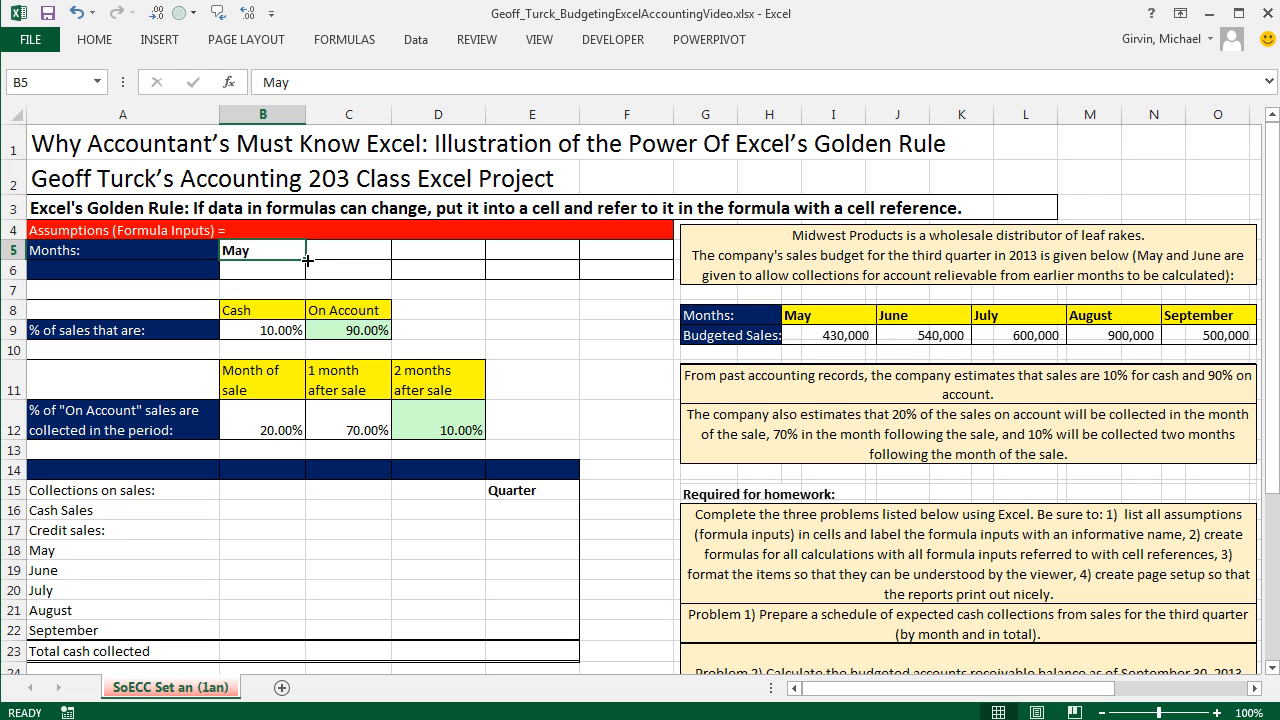
drag(307, 260, 634, 264)
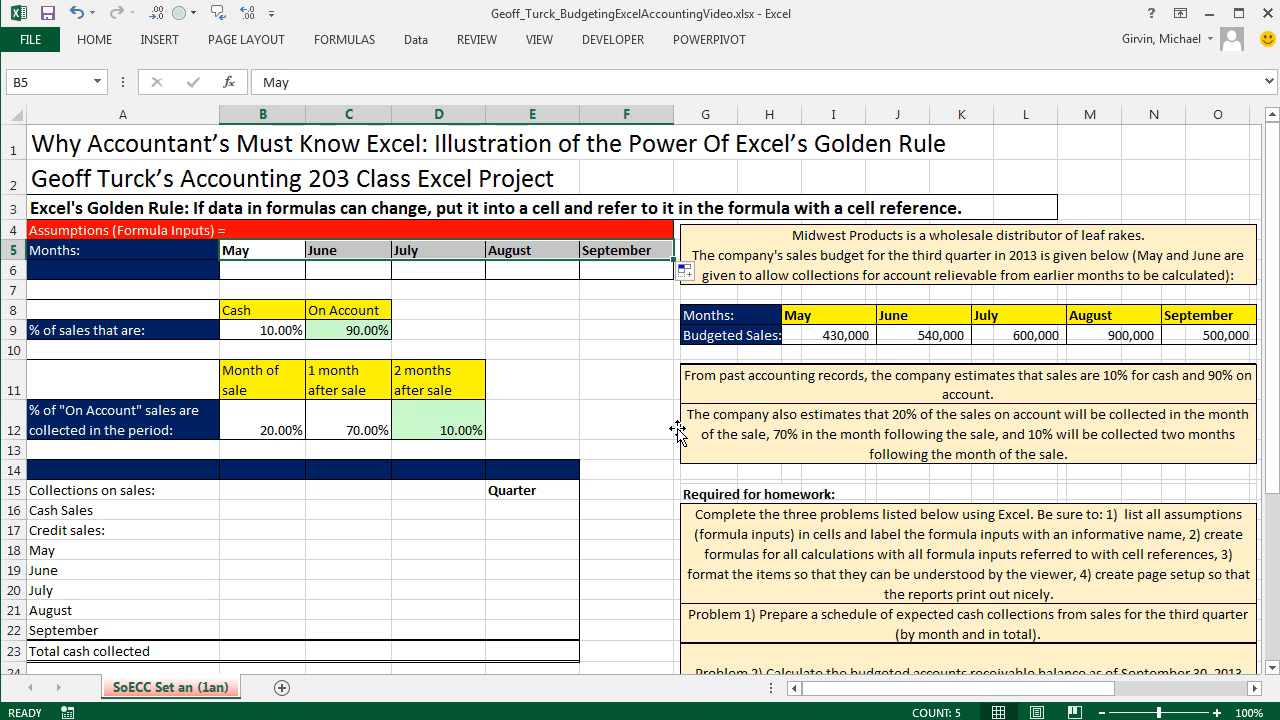
Enter the label "Budgeted Sales:" in cell A6.
click(282, 272)
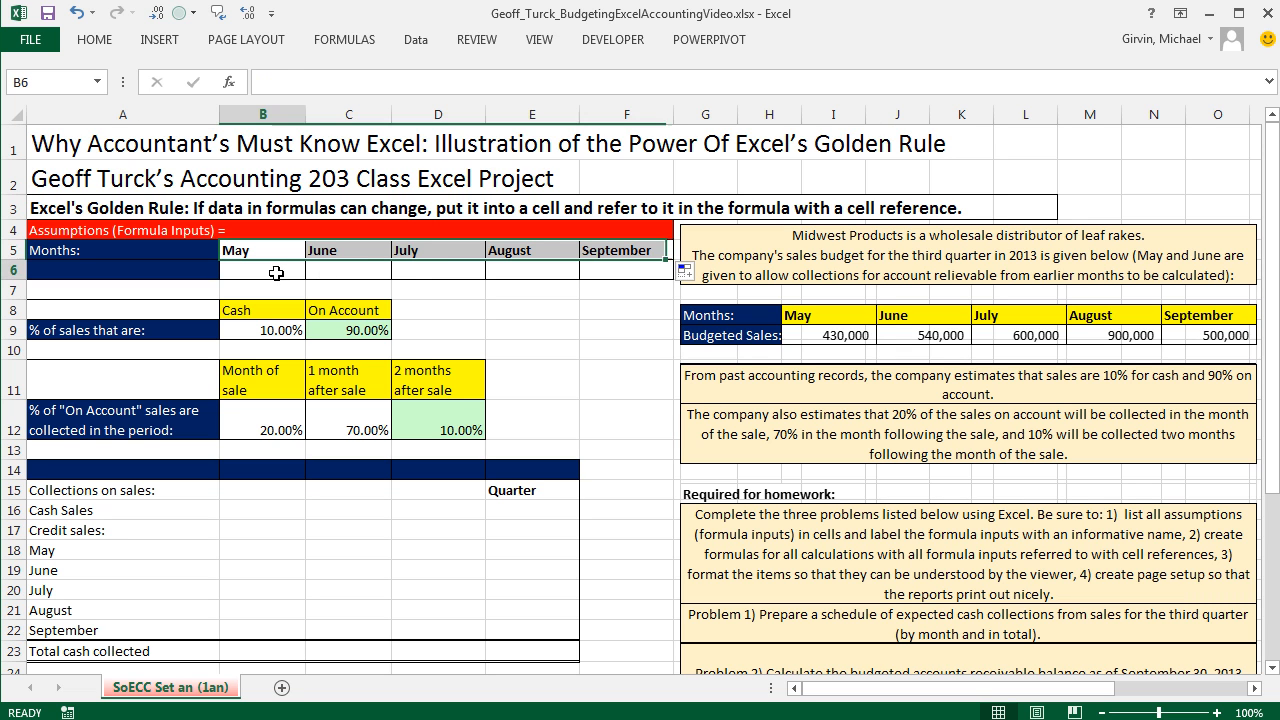
click(148, 273)
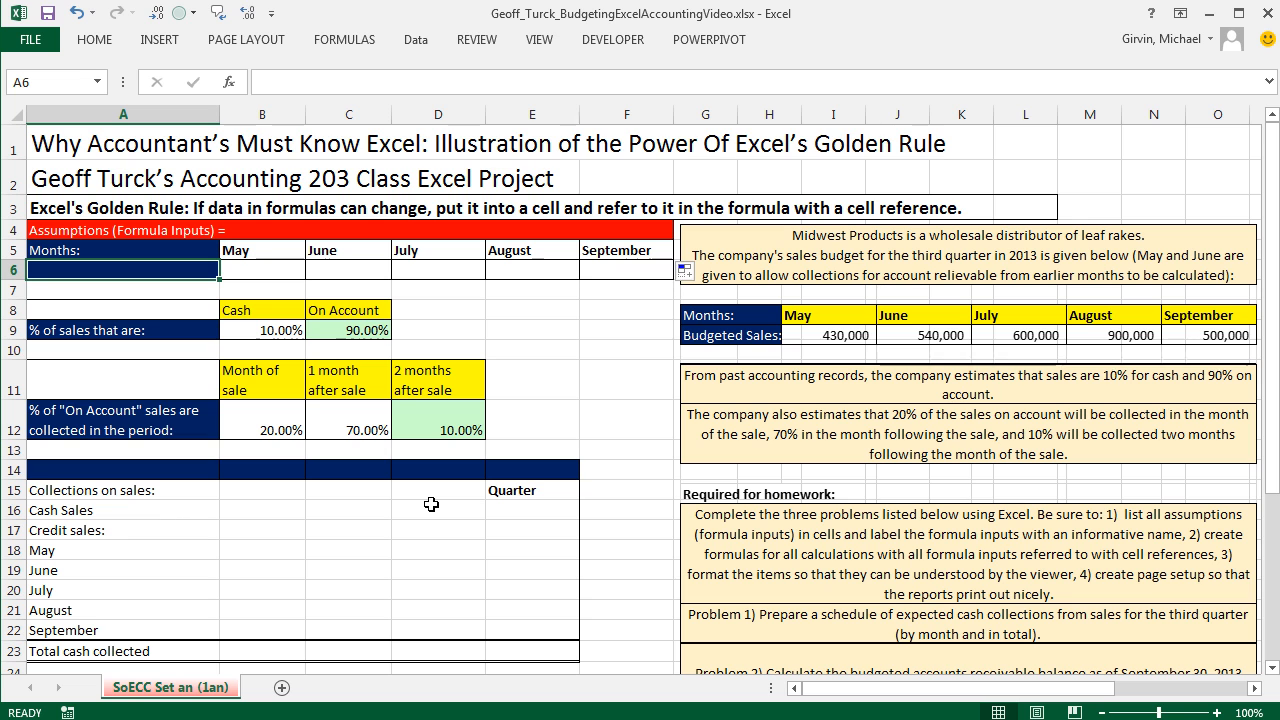
text(Budgeted Sales:)
key(Tab)
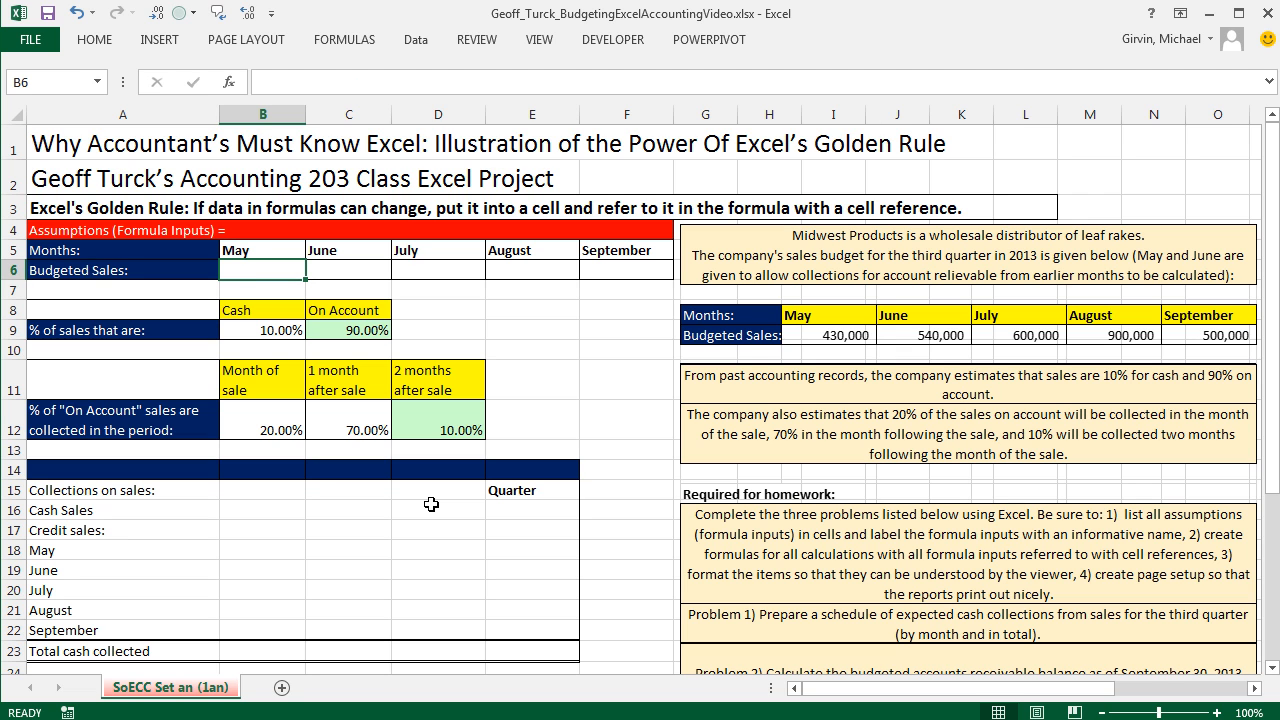
Enter the budgeted sales for May through September in B6:F6: 430,000, 540,000, 600,000, 900,000 and 500,000.
text(430)
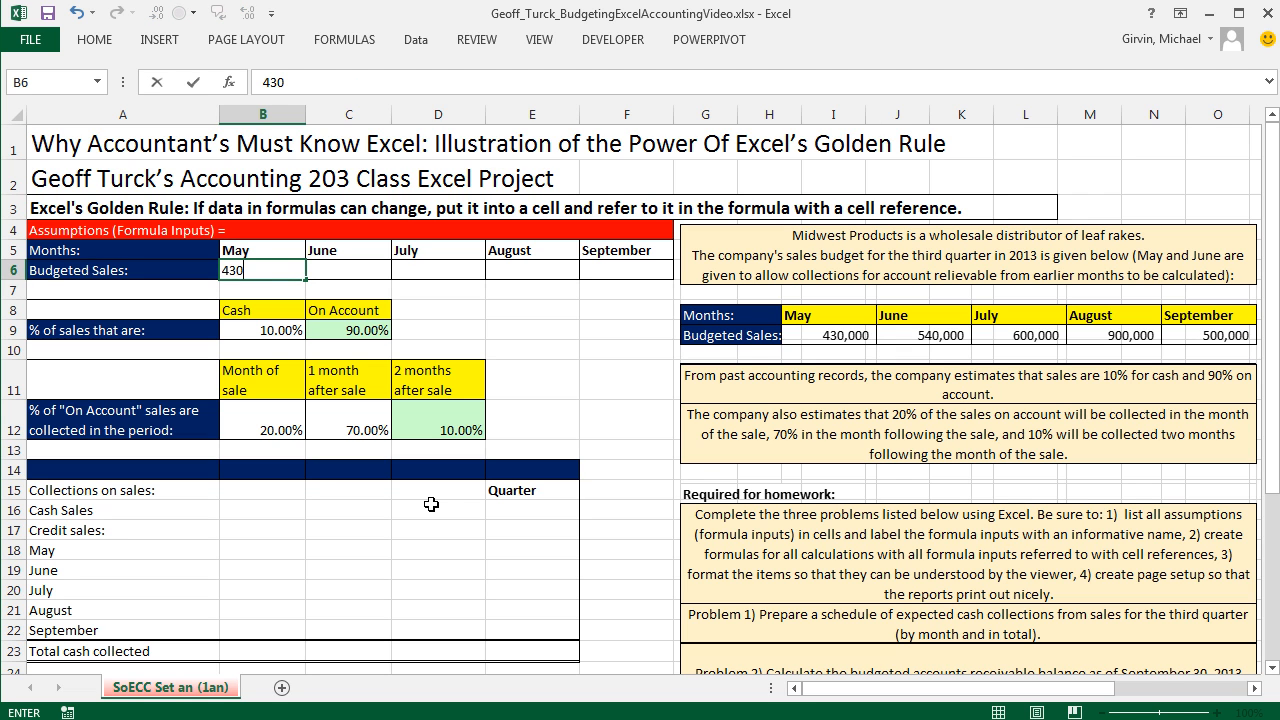
text(,000)
key(Tab)
text(54)
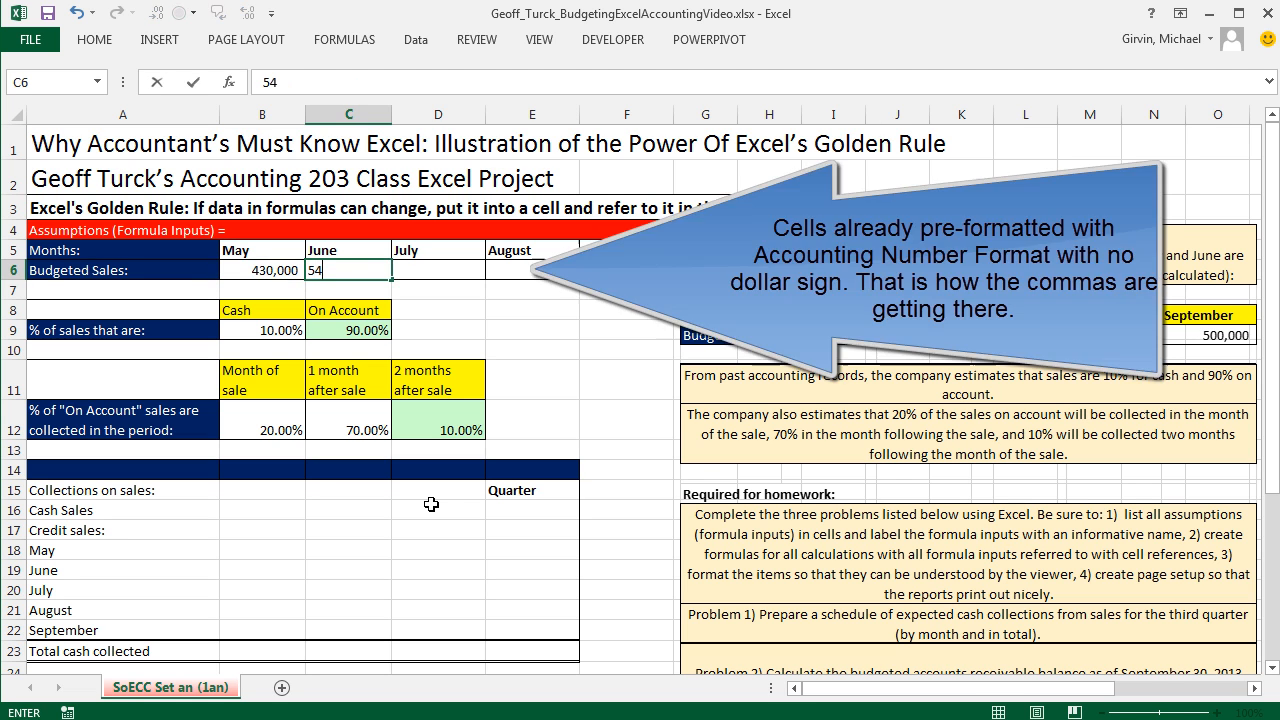
text(0,000)
key(Tab)
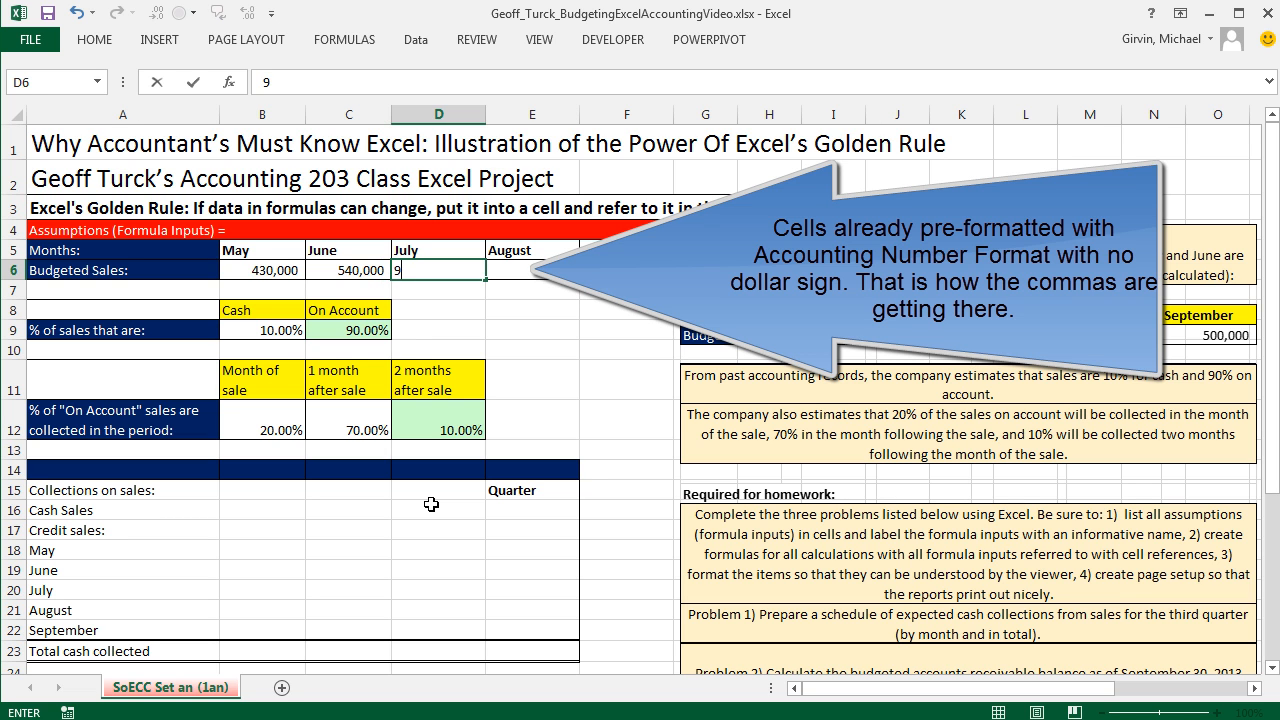
text(600000)
key(Tab)
text(9)
text(00,000)
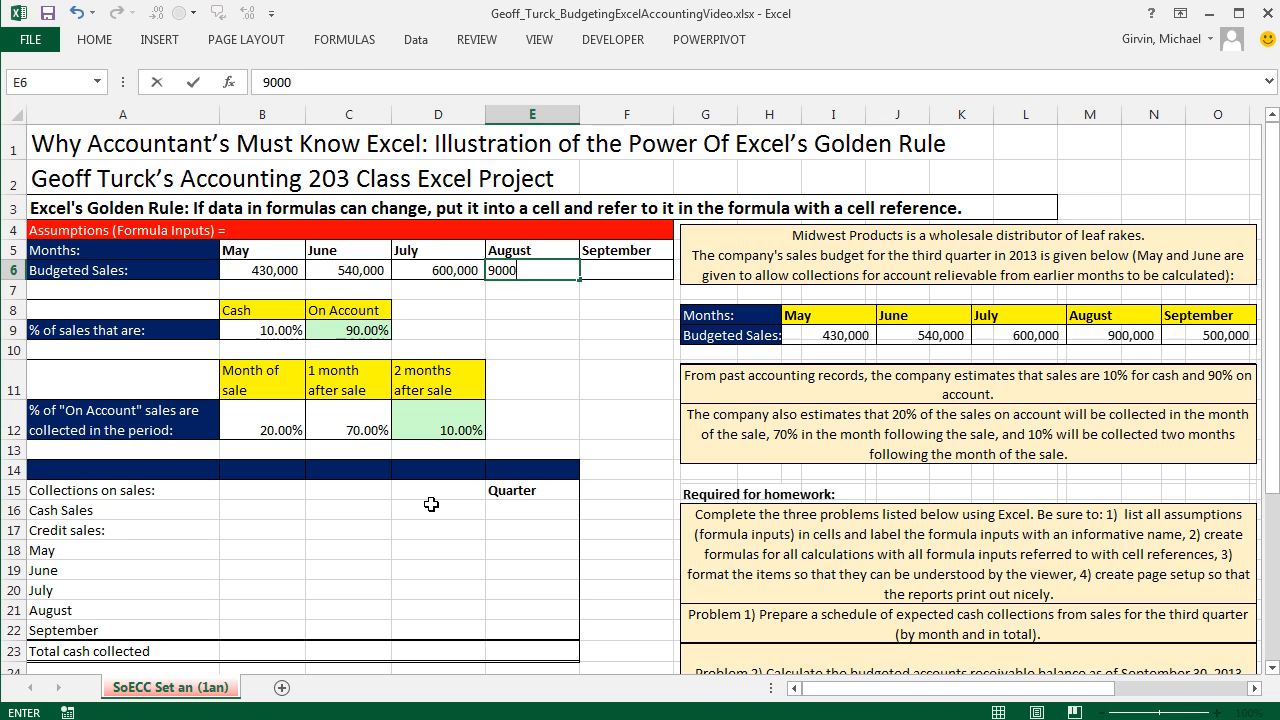
key(Tab)
text(5)
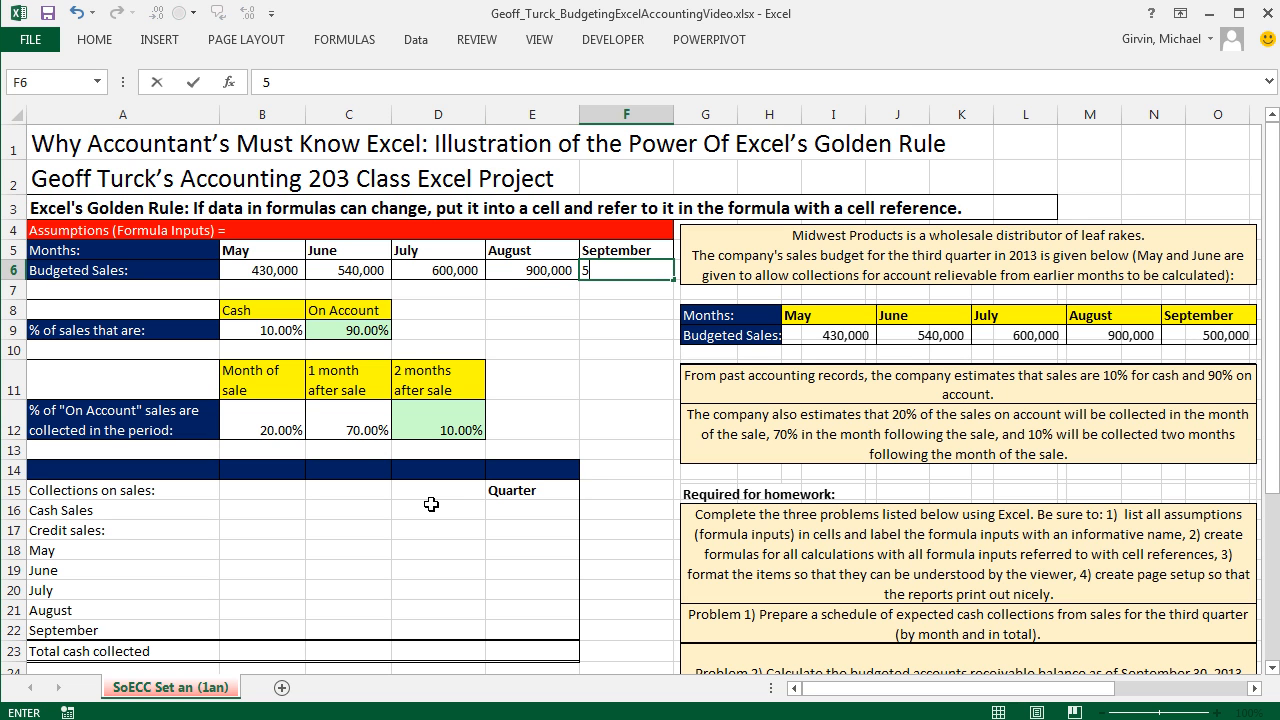
text(00,00000)
key(Tab)
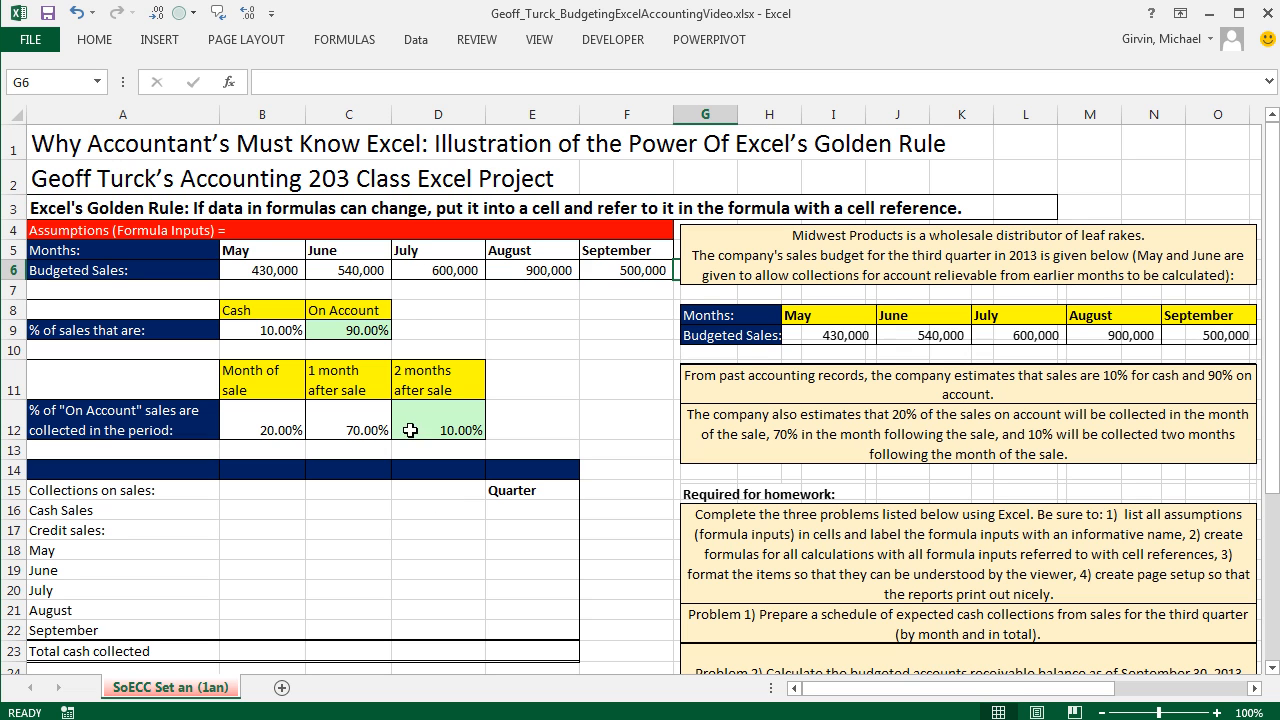
Clear the On Account percentage in C9 and the "2 months after sale" percentage in D12.
drag(405, 252, 597, 270)
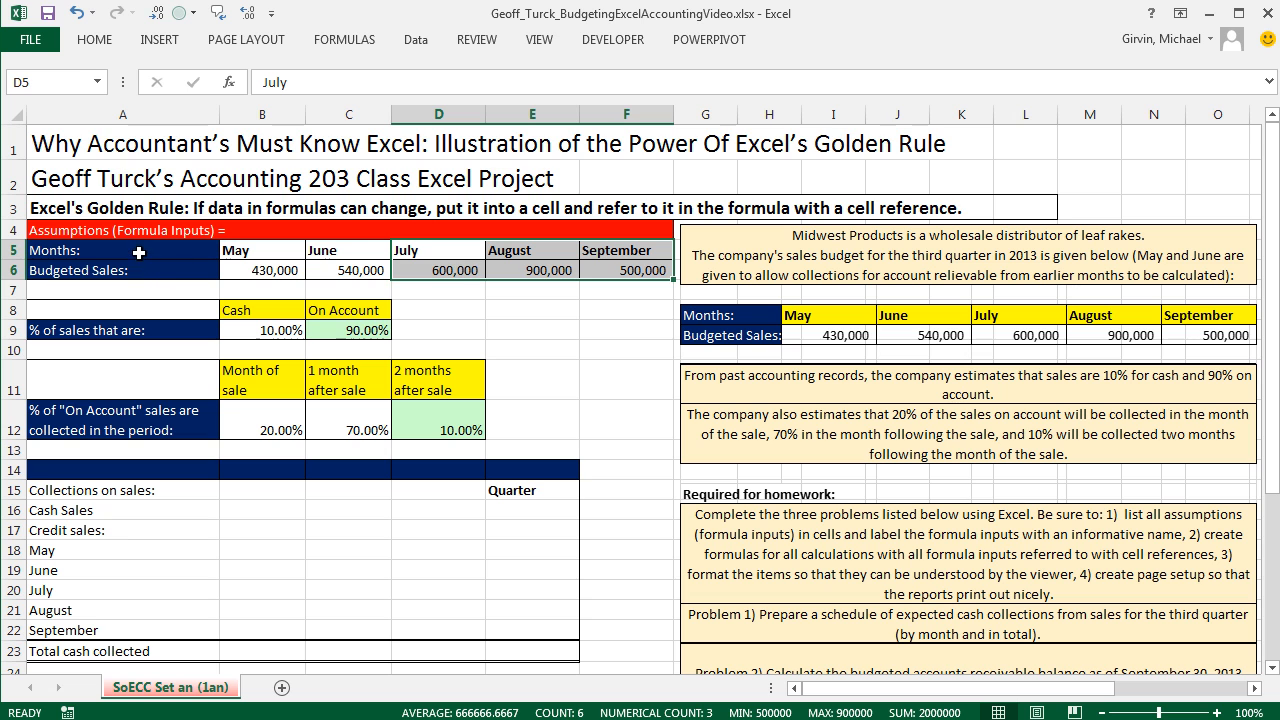
click(362, 332)
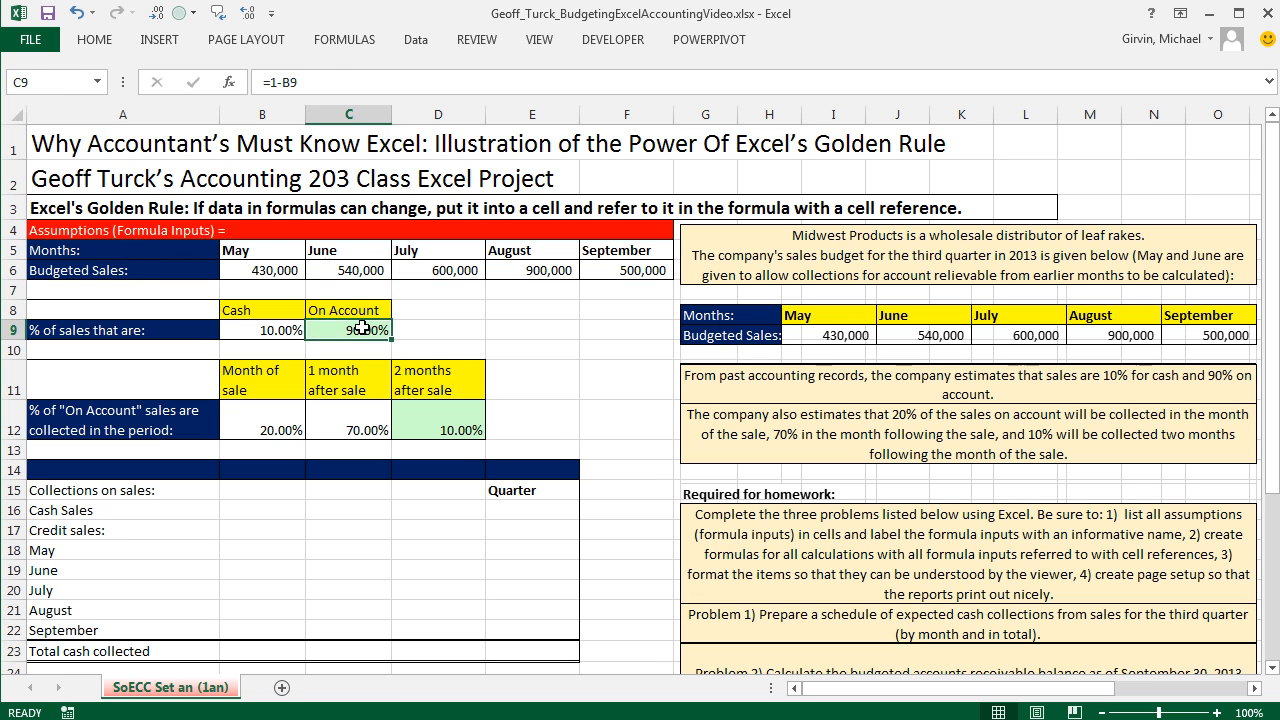
key(Delete)
click(468, 428)
key(Delete)
click(596, 432)
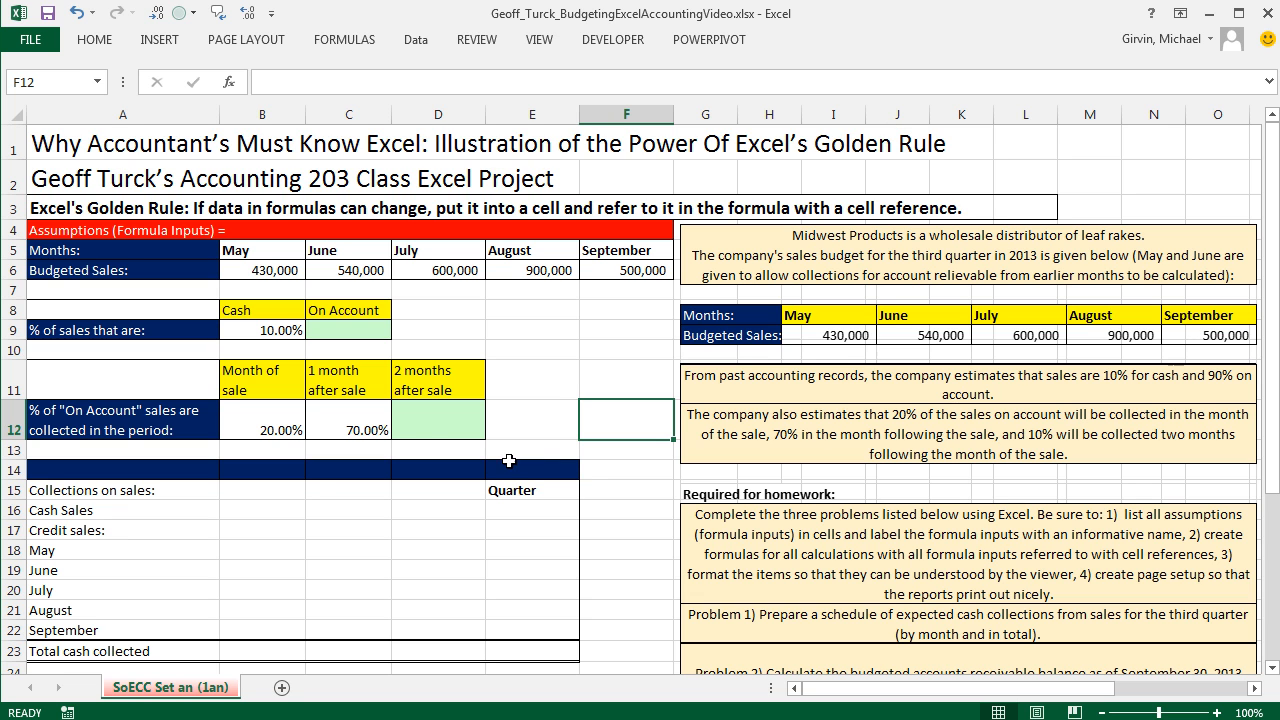
click(269, 336)
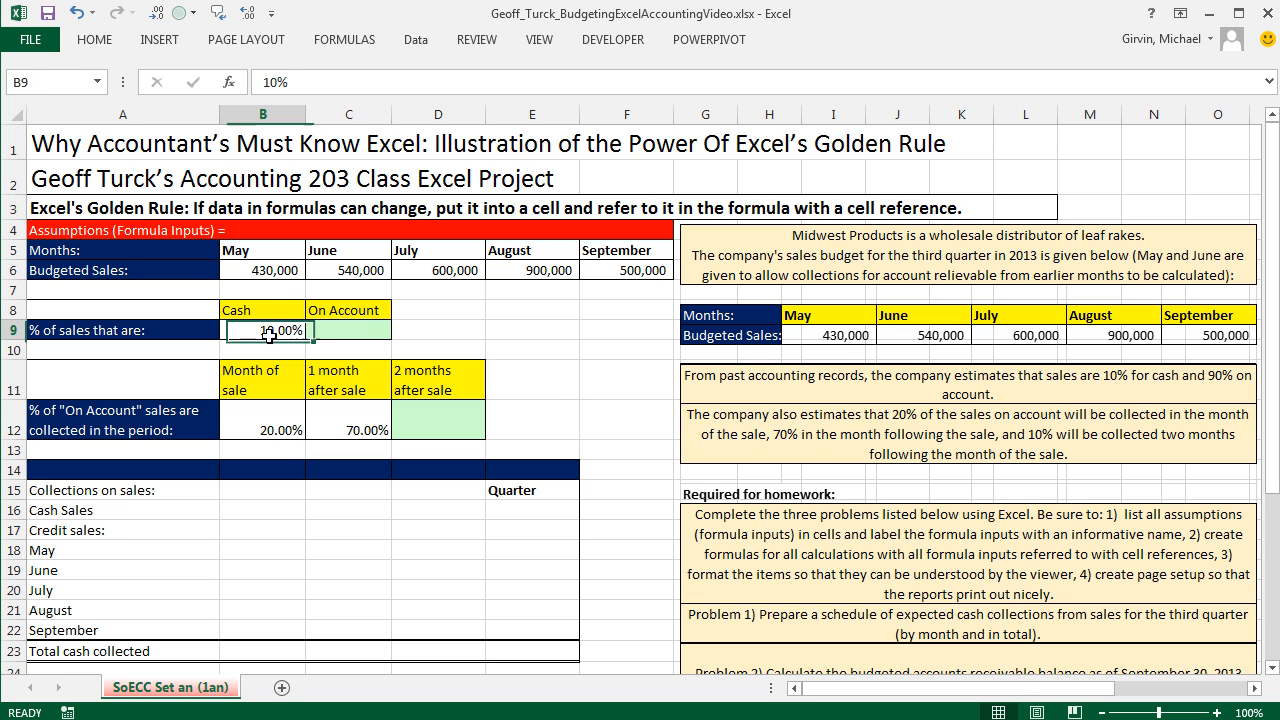
click(348, 332)
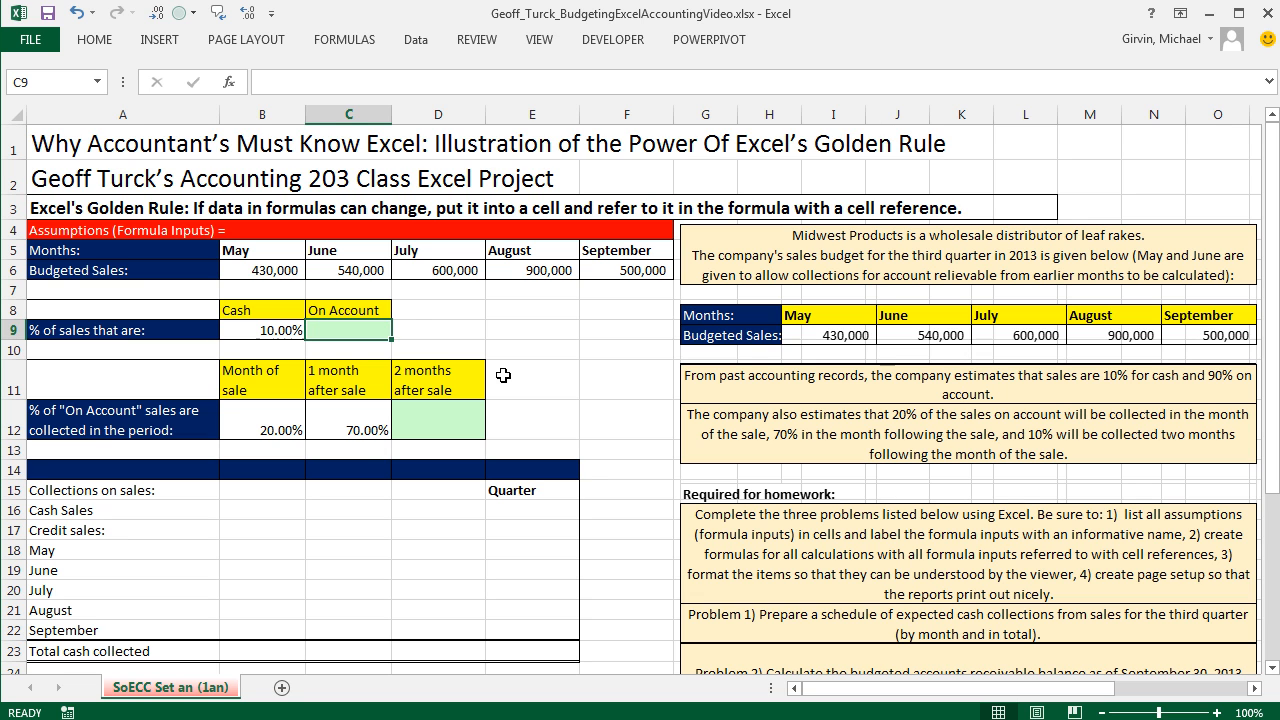
text(90%)
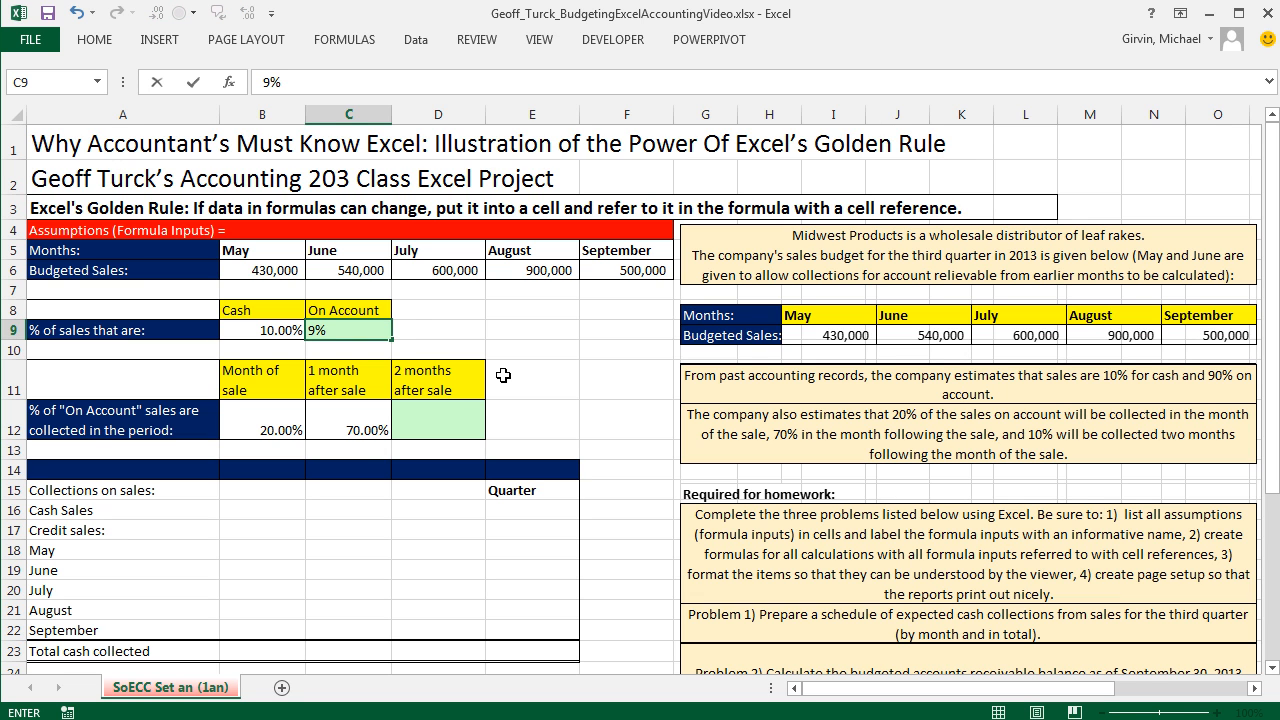
key(Escape)
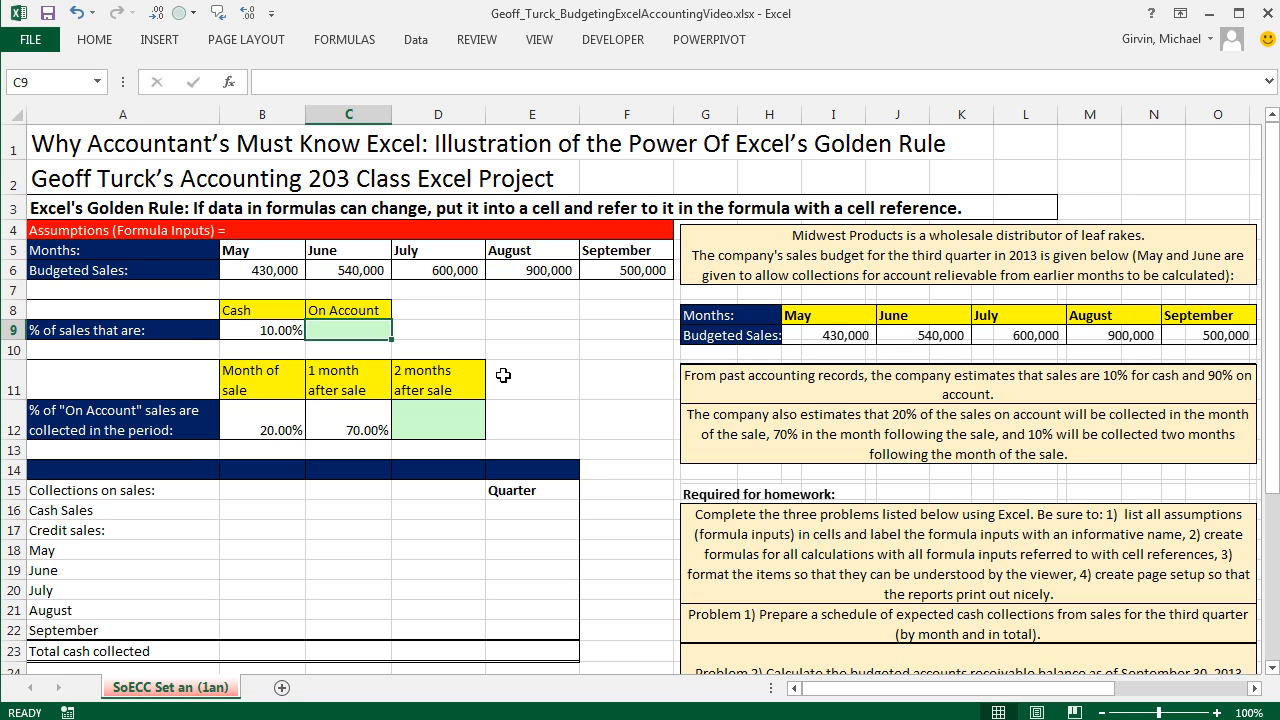
Set the cash percentage of sales in B9 to 15%.
click(270, 333)
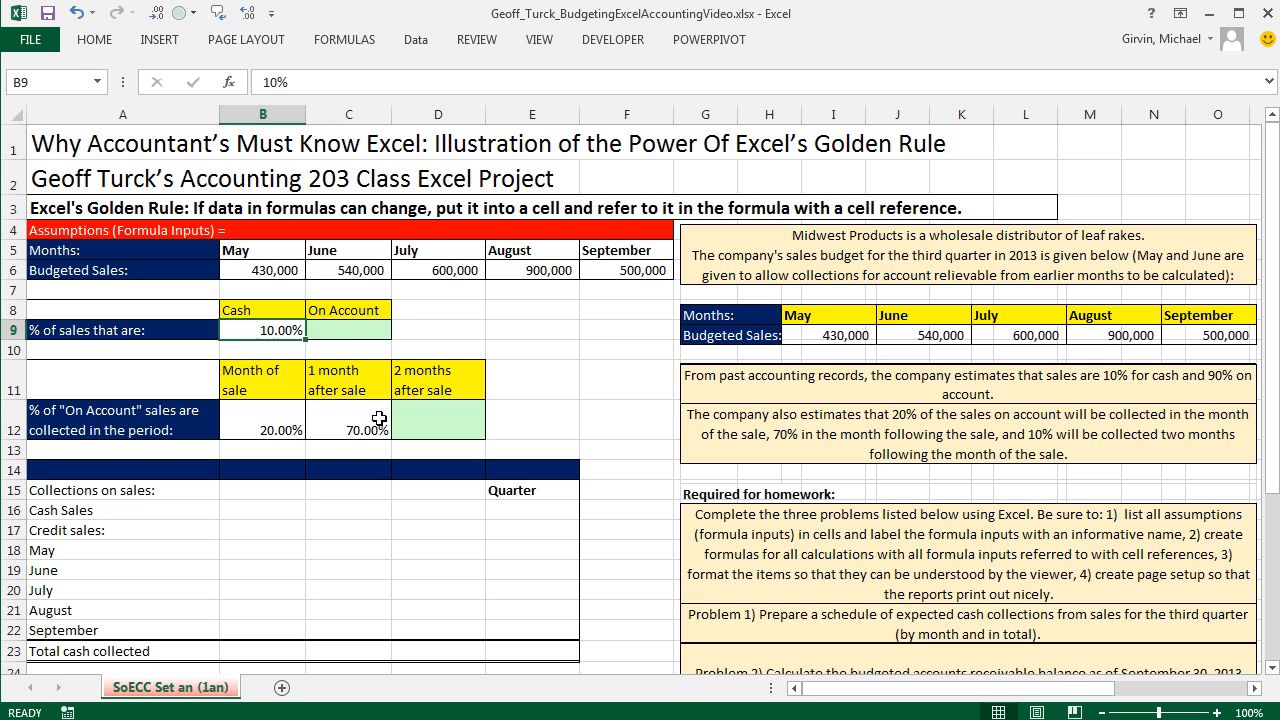
text(15%)
key(ctrl+Return)
click(356, 330)
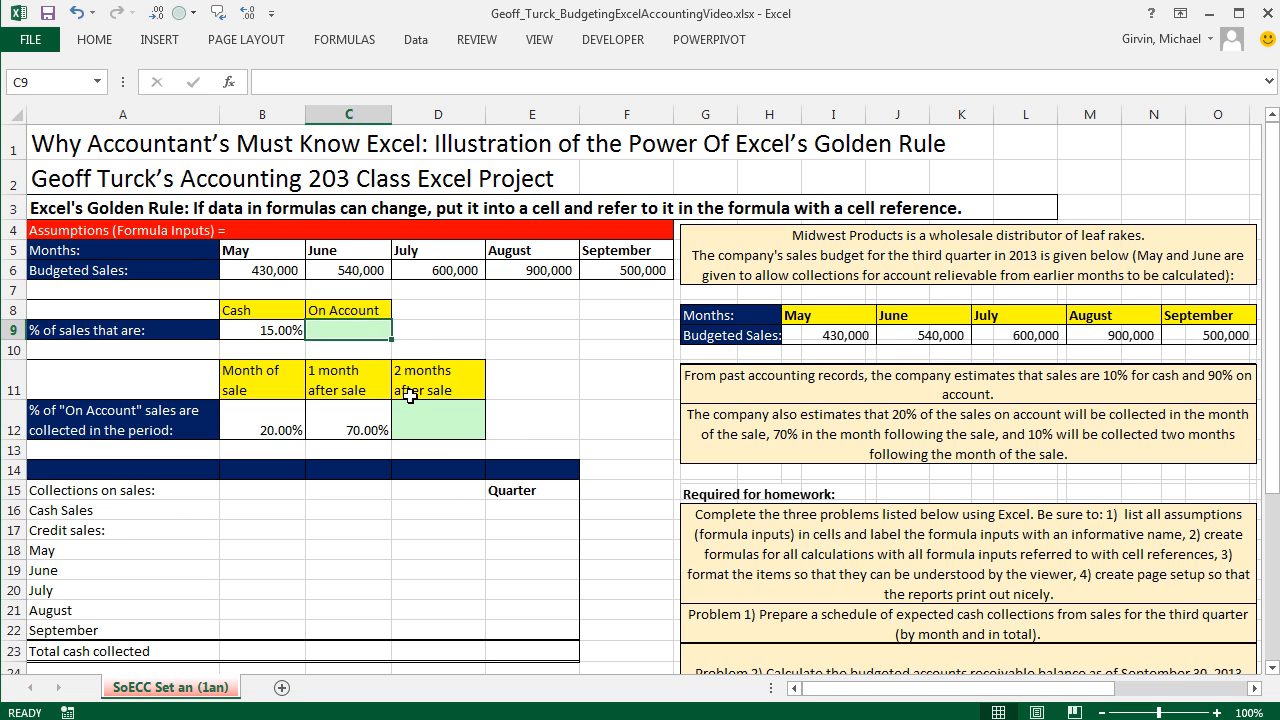
Undo the last change to the cash percentage of sales in B9.
key(ctrl+z)
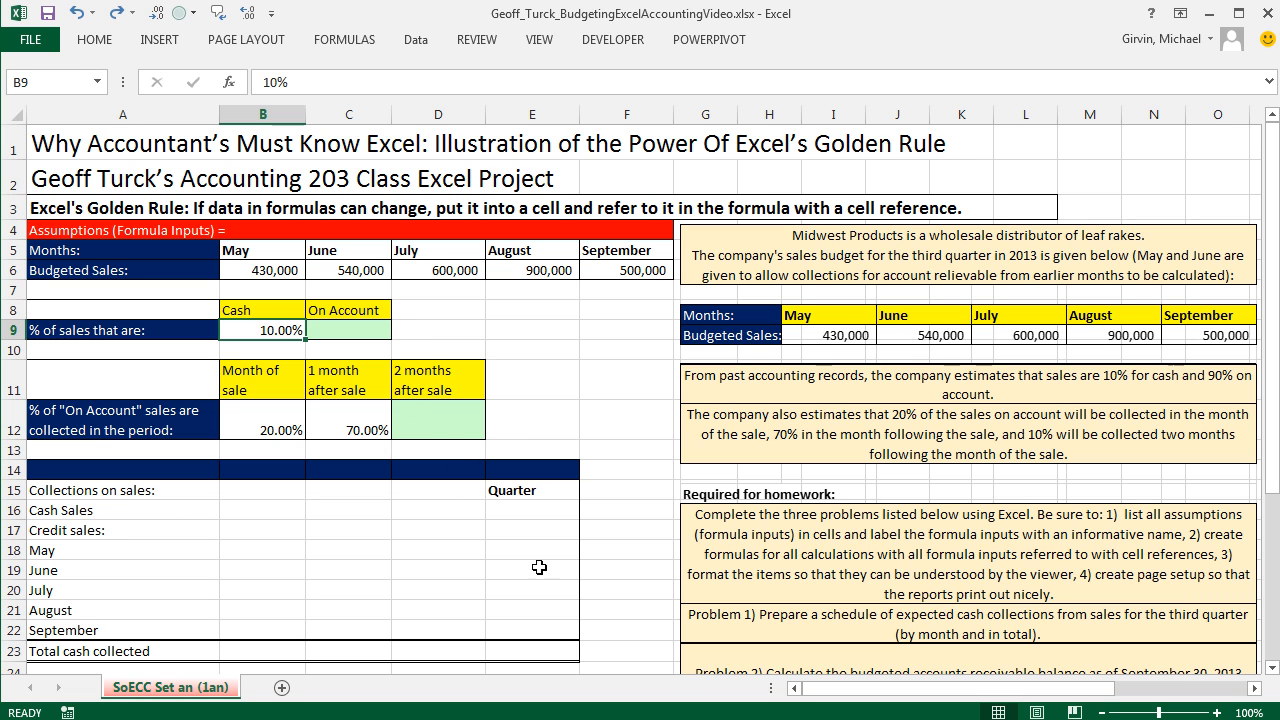
click(352, 333)
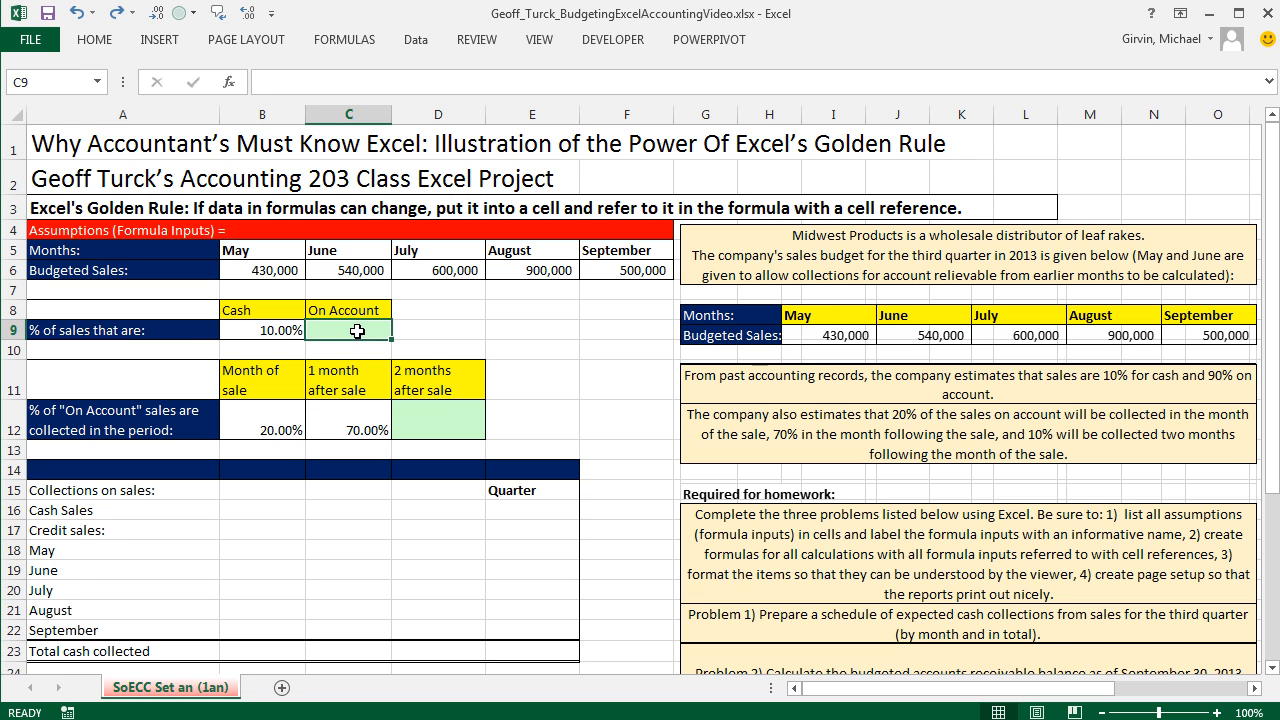
click(266, 334)
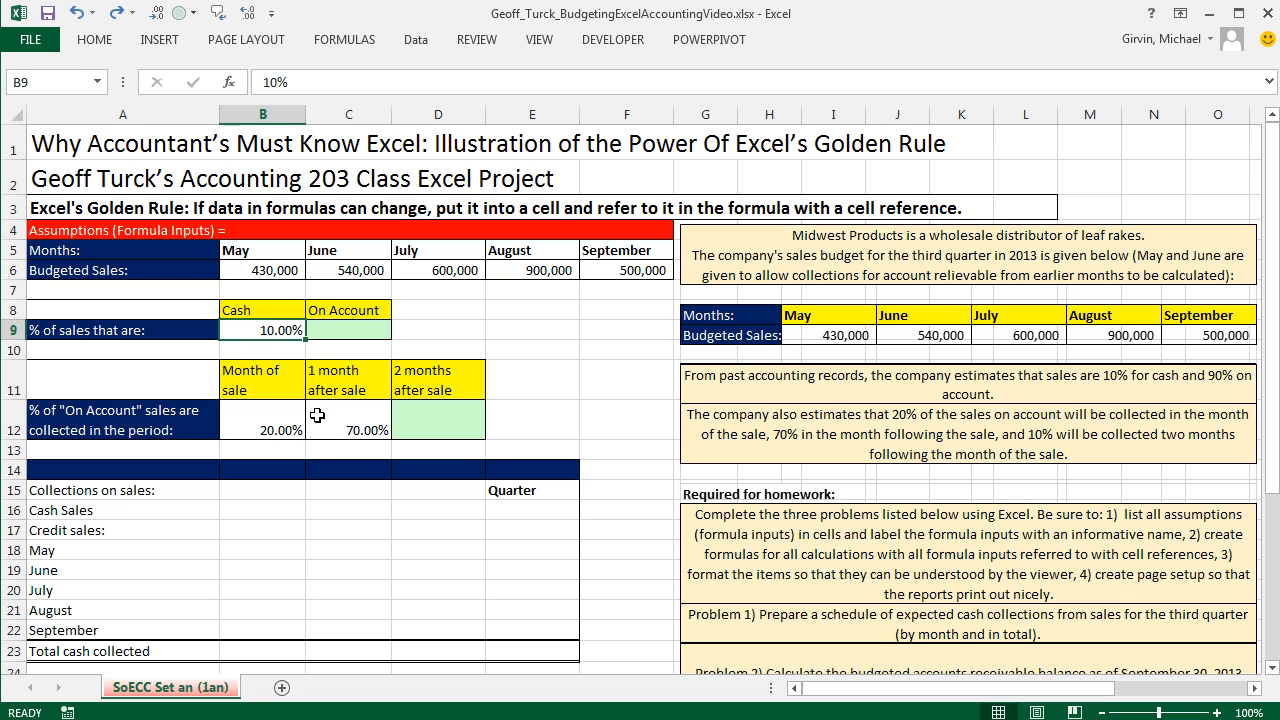
click(343, 337)
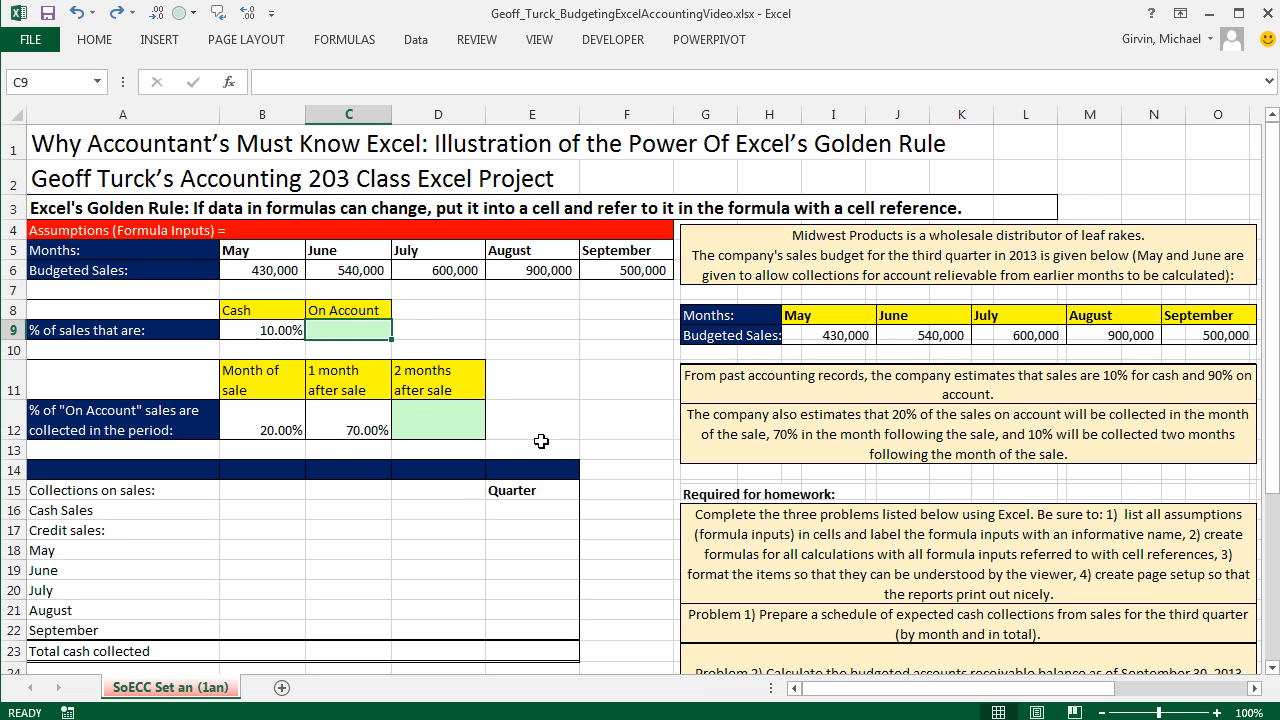
Examine the assumption cells for the months, the budgeted sales and the cash percentage of sales.
click(250, 250)
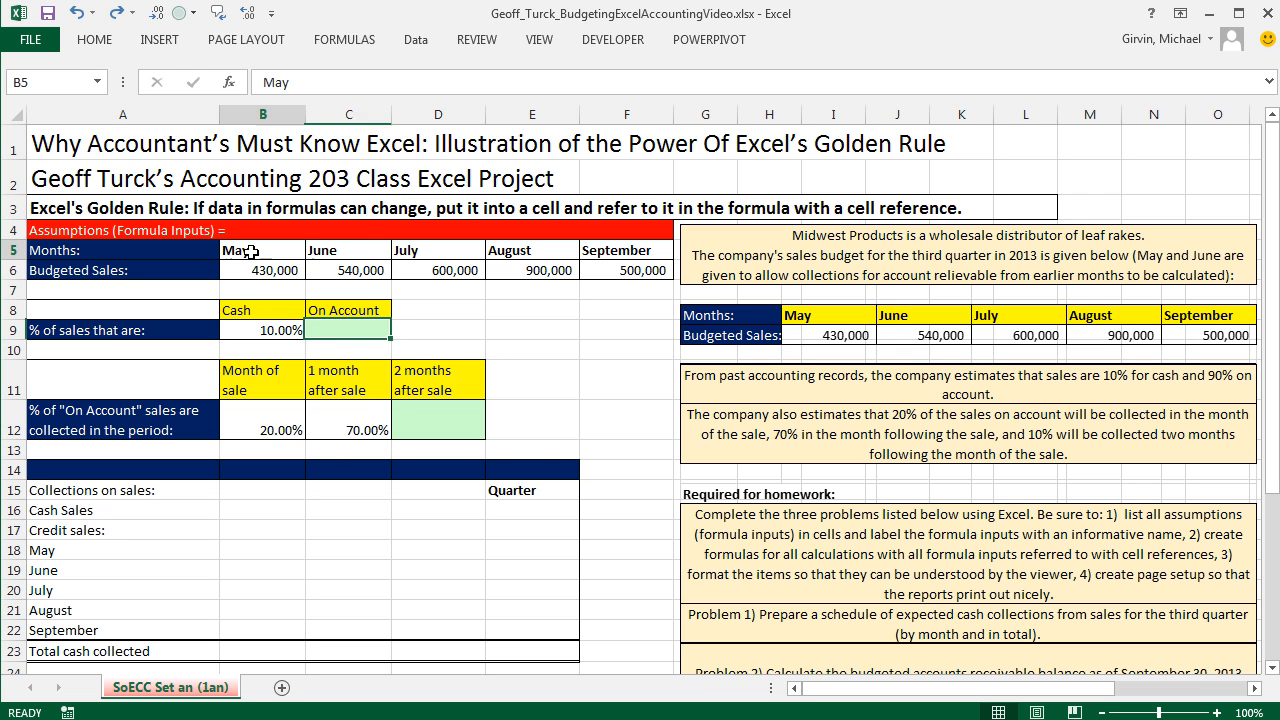
click(357, 259)
click(458, 254)
click(456, 272)
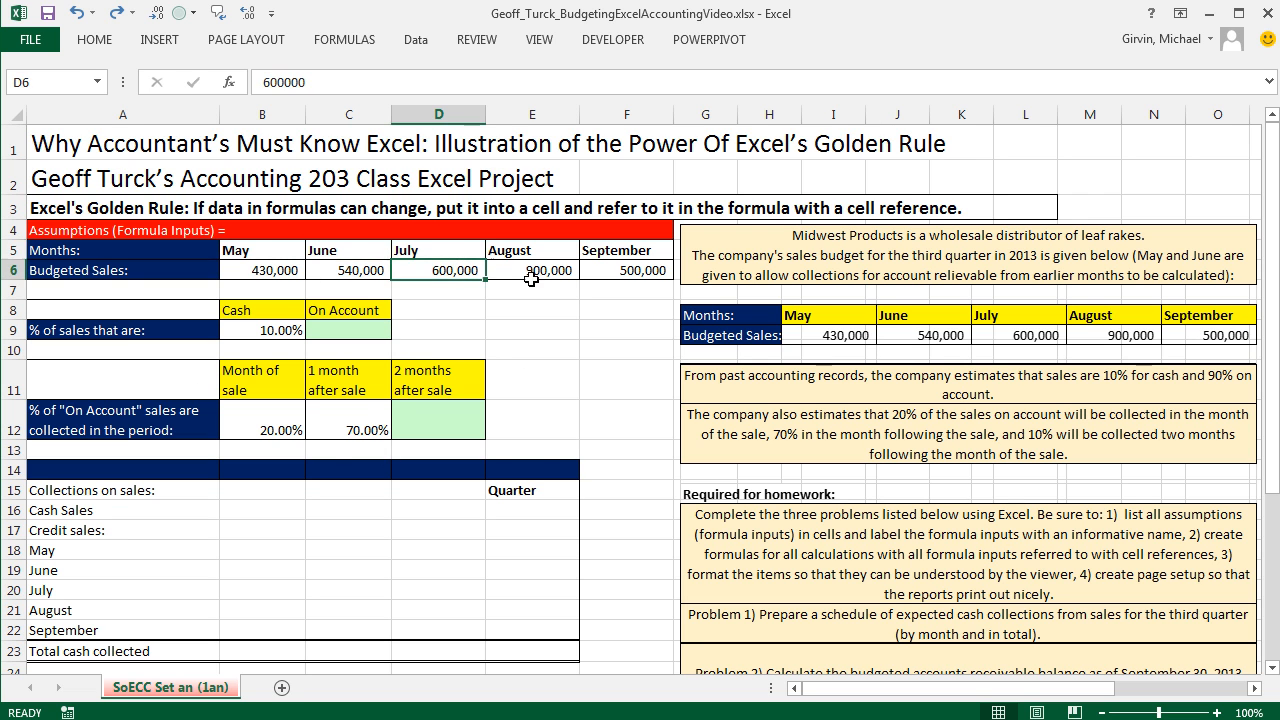
click(563, 270)
click(615, 272)
click(254, 333)
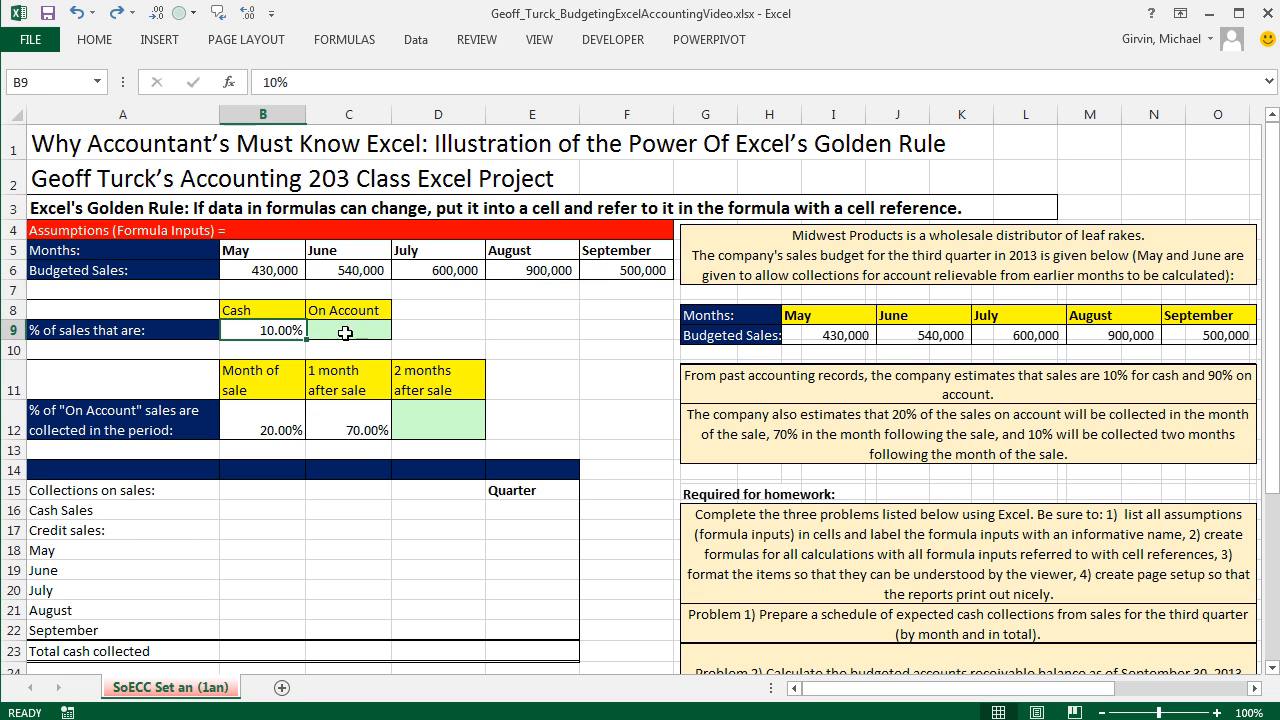
click(352, 340)
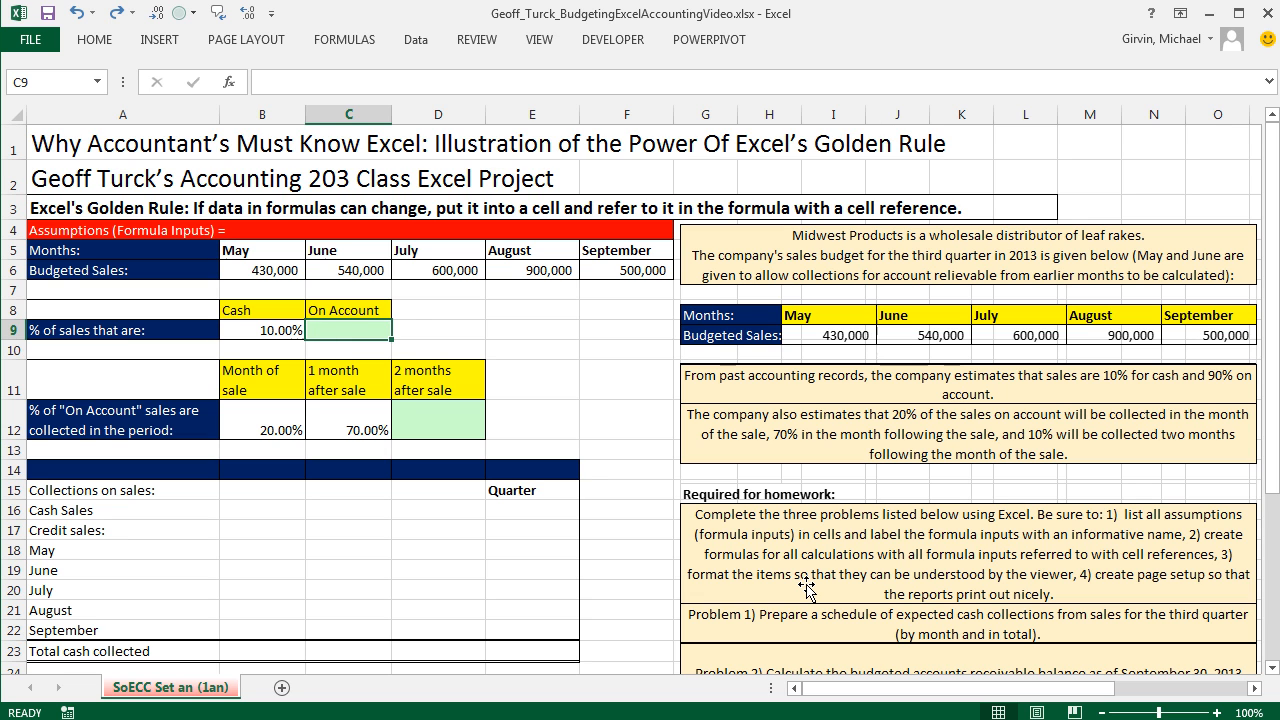
text(=)
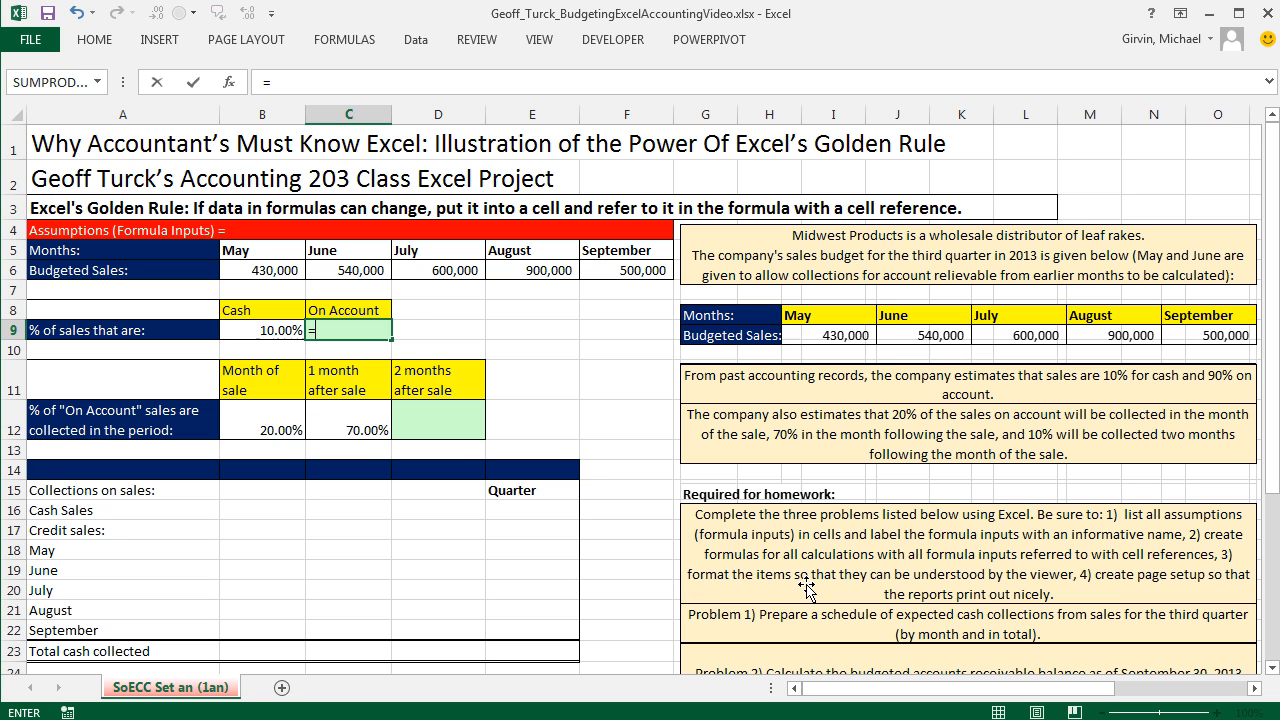
text(1-)
key(Left)
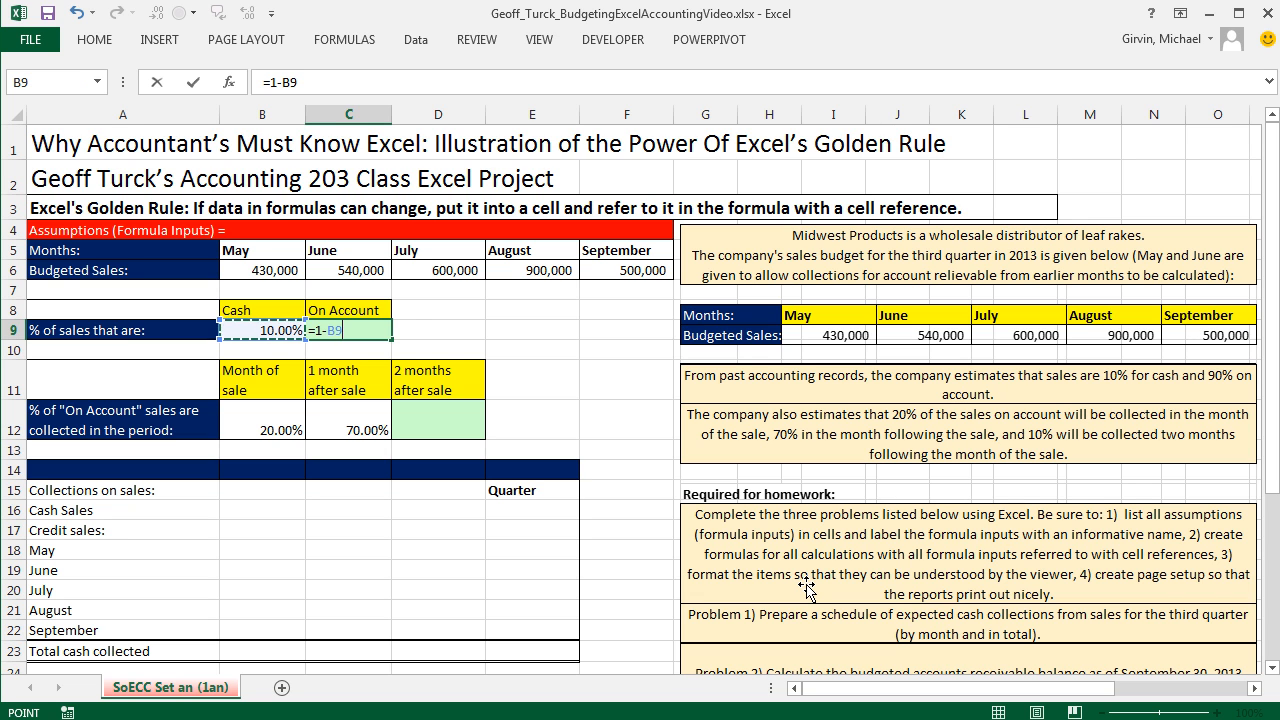
key(Escape)
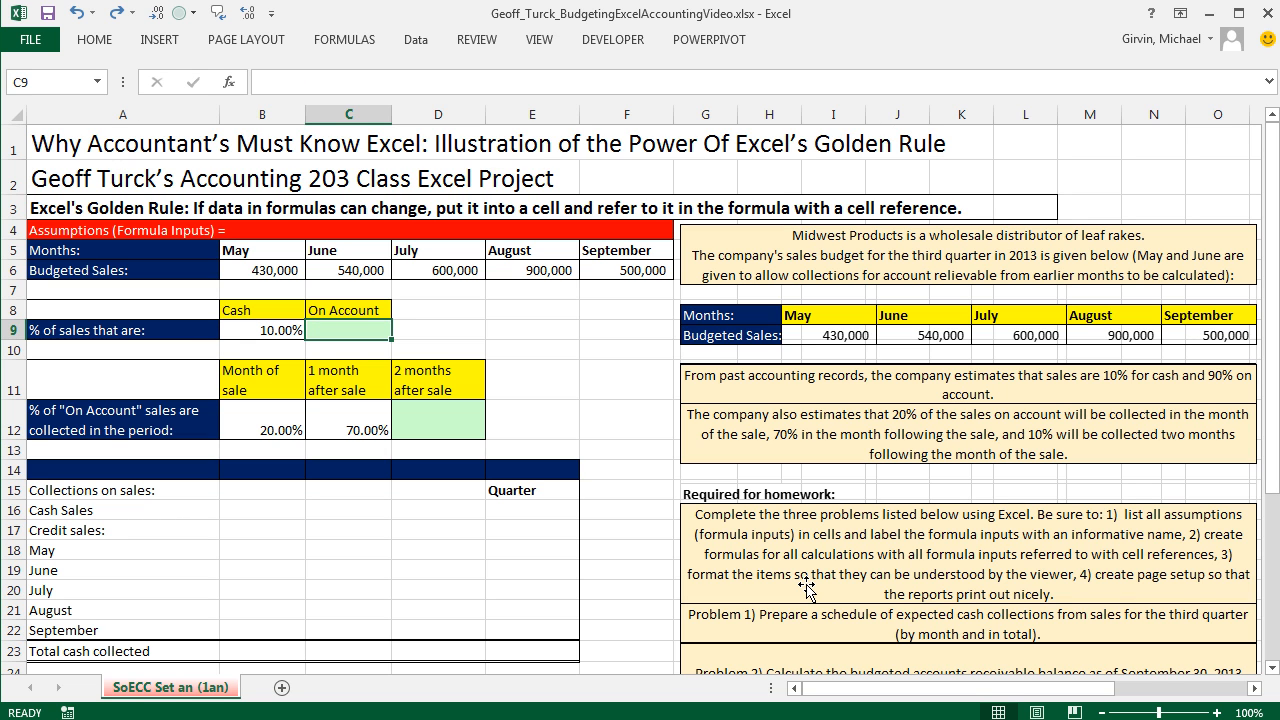
text(=)
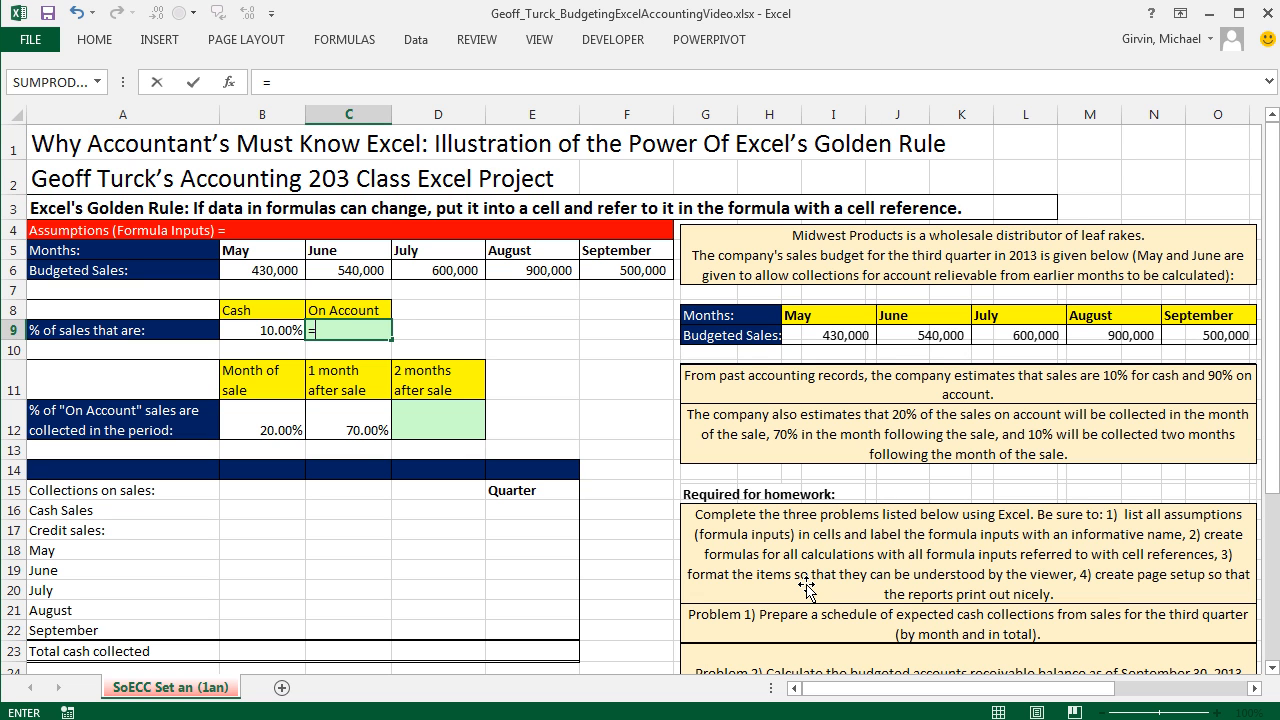
text(1-)
click(272, 330)
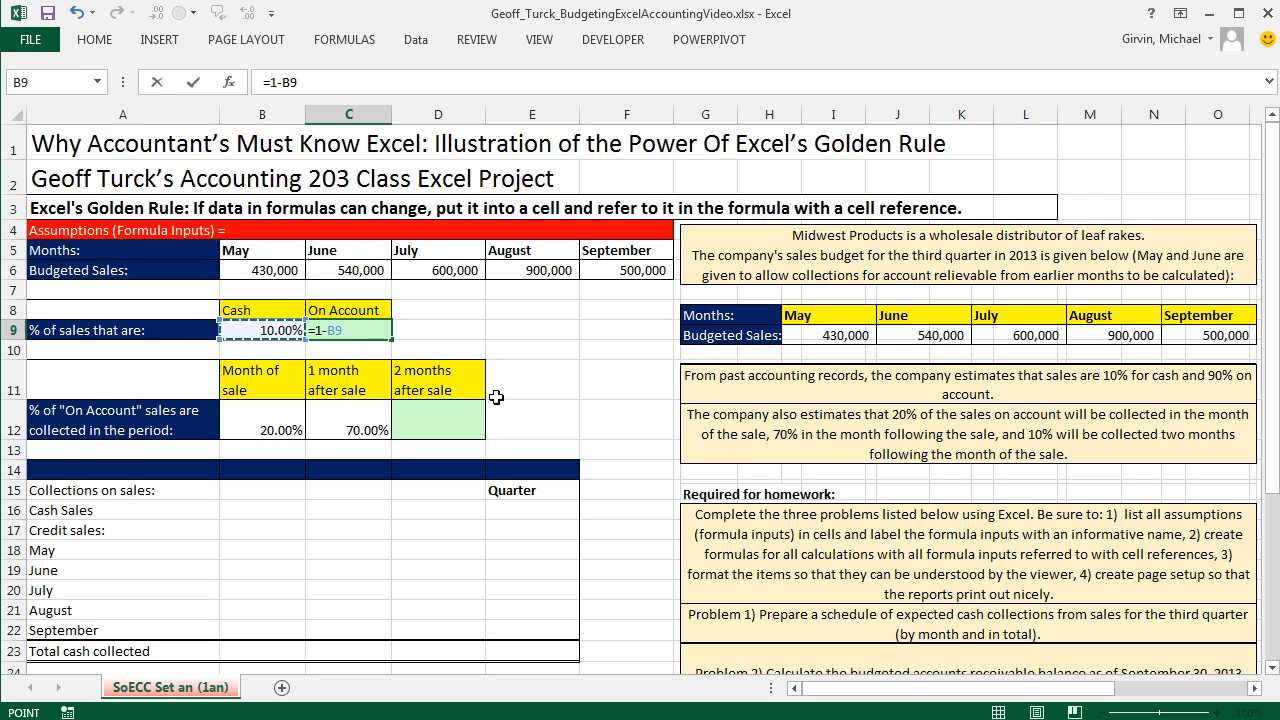
key(Escape)
text(`)
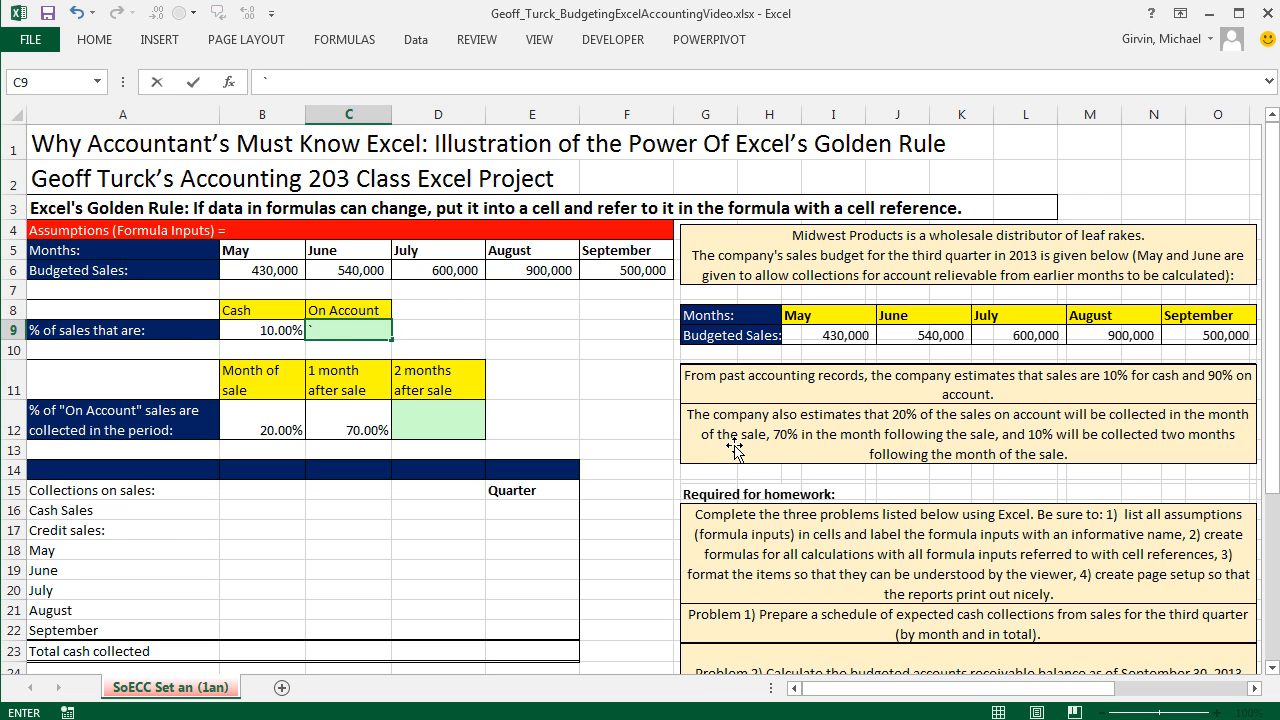
key(Escape)
Enter the formula =1-B9 in C9 to calculate the On Account percentage of sales.
text(1-)
key(Left)
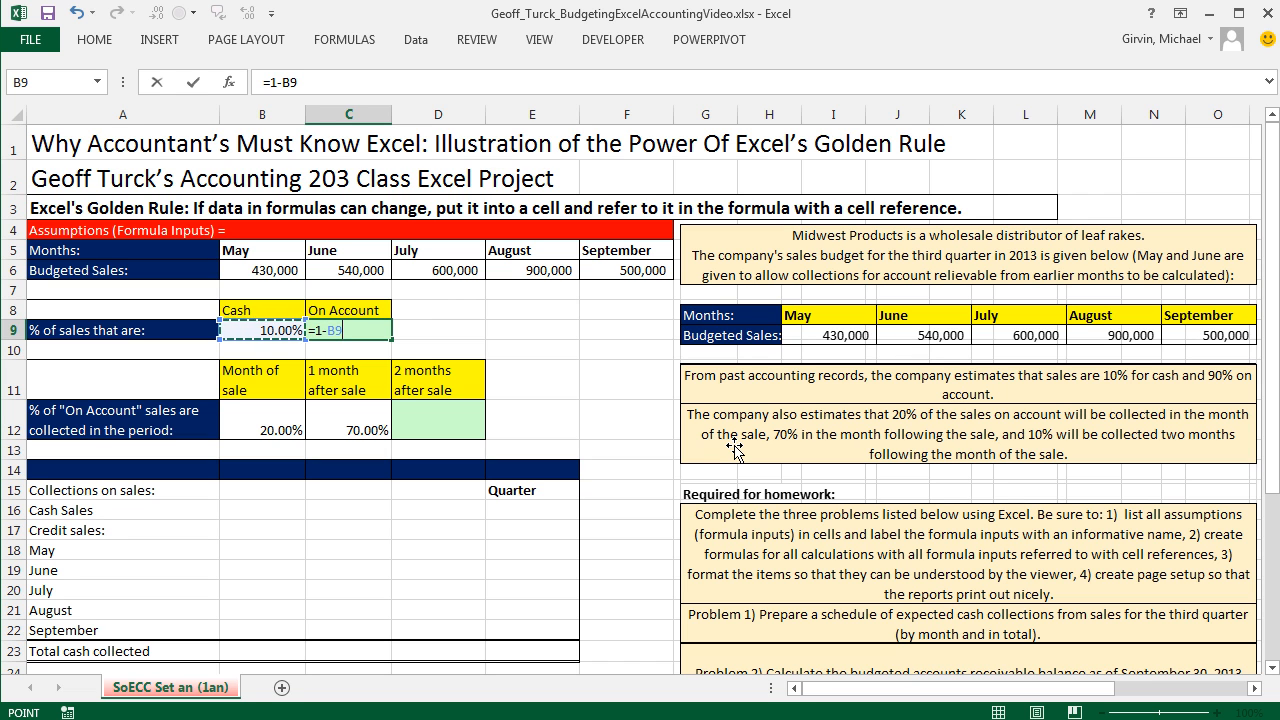
key(Left)
key(Up)
key(Up)
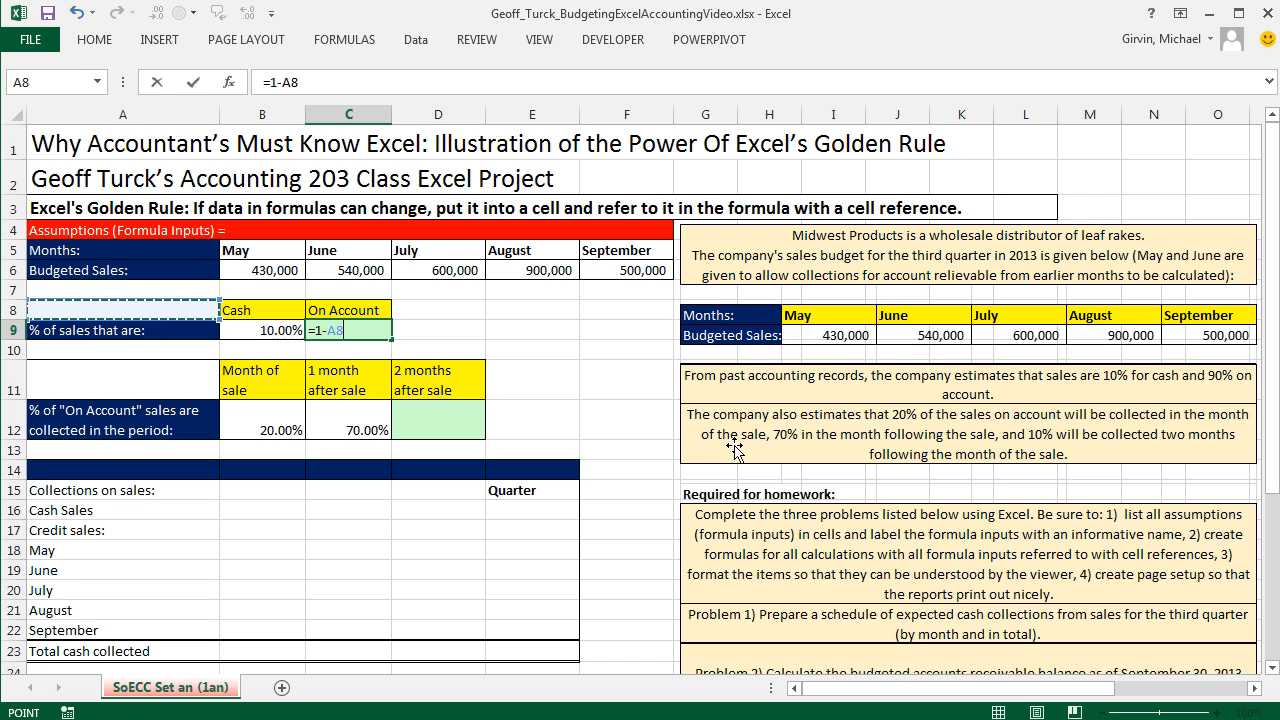
key(Right)
key(Left)
key(Down)
key(Down)
key(Down)
key(Right)
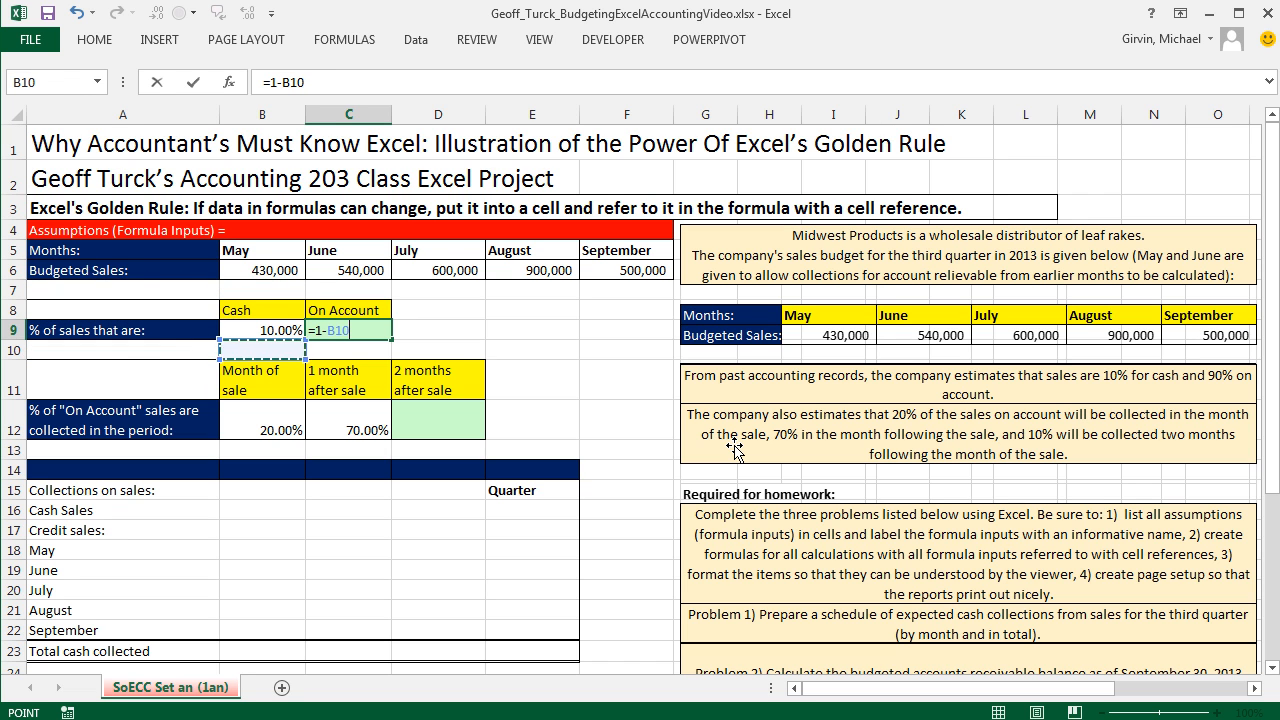
key(Up)
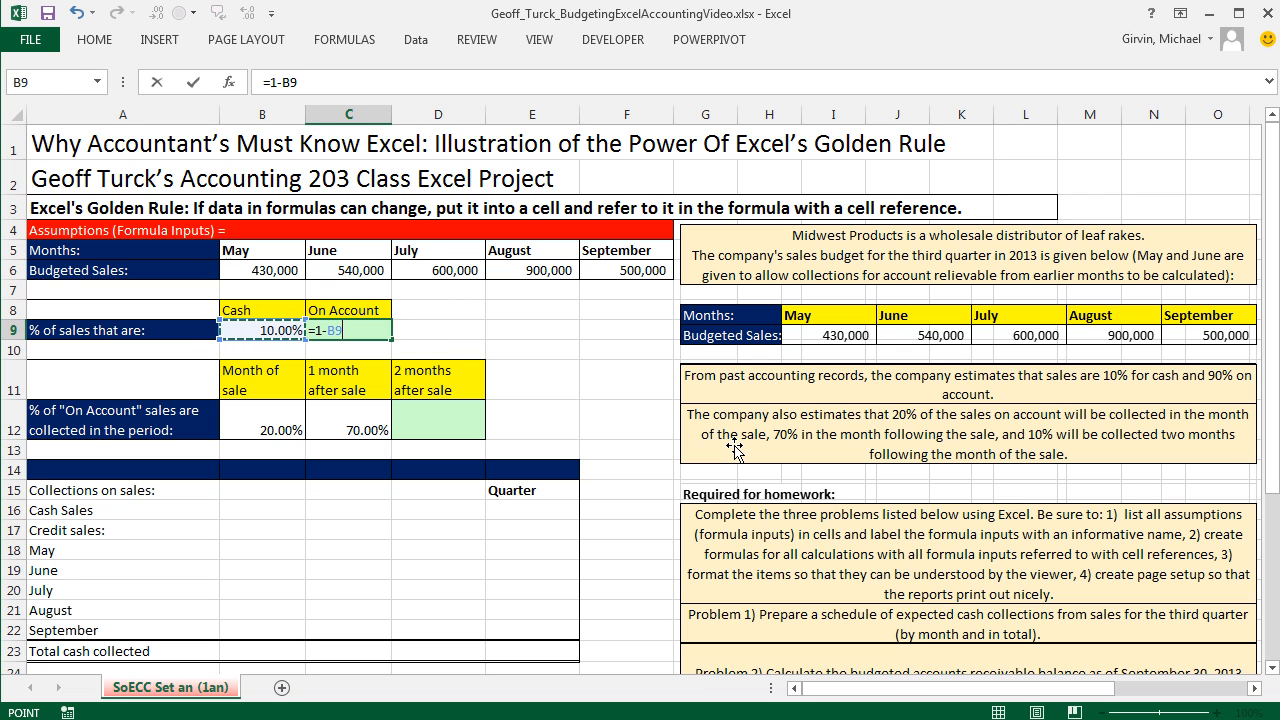
key(Return)
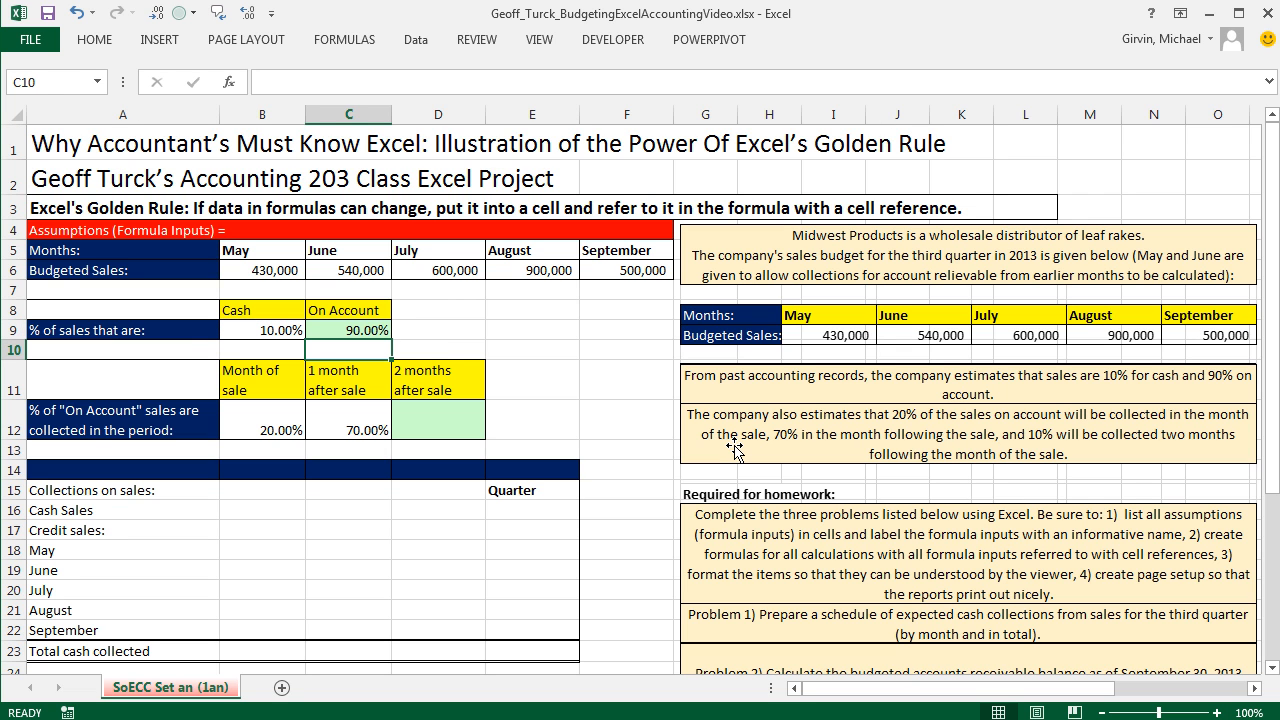
Change the cash percentage of sales in B9 to 15%, keeping it as a typed input.
click(240, 332)
text(15%)
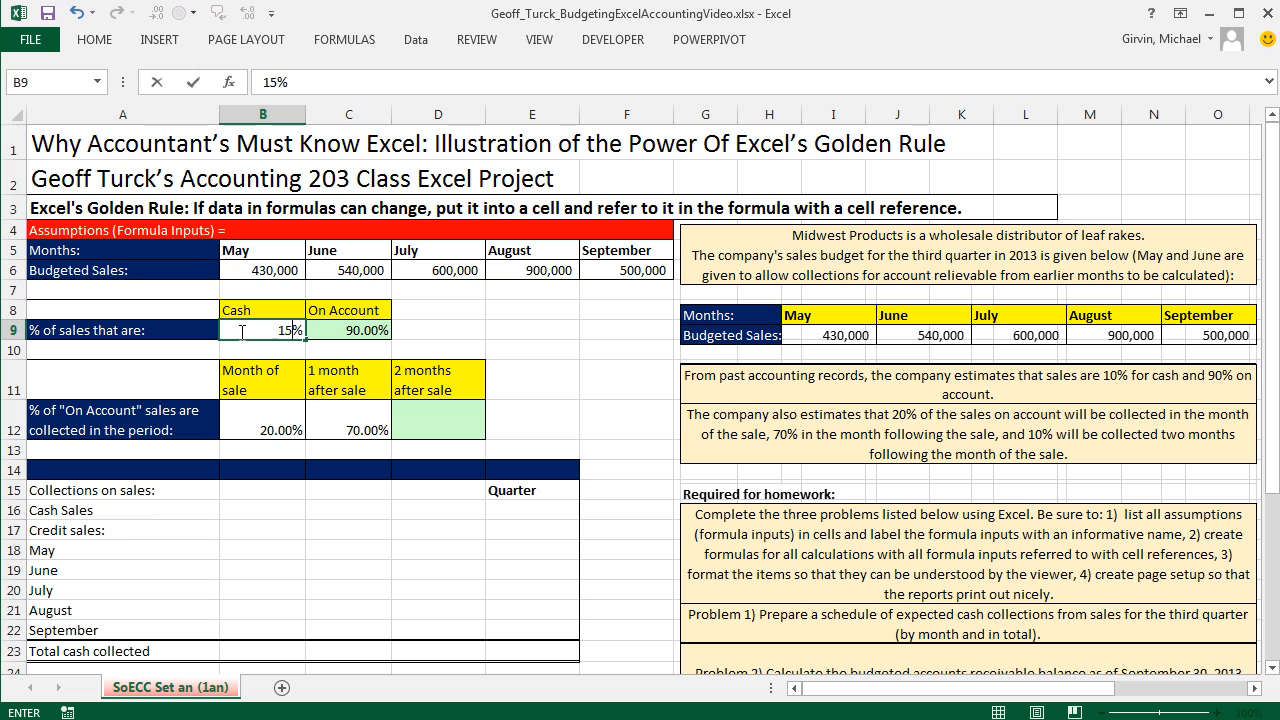
key(ctrl+Return)
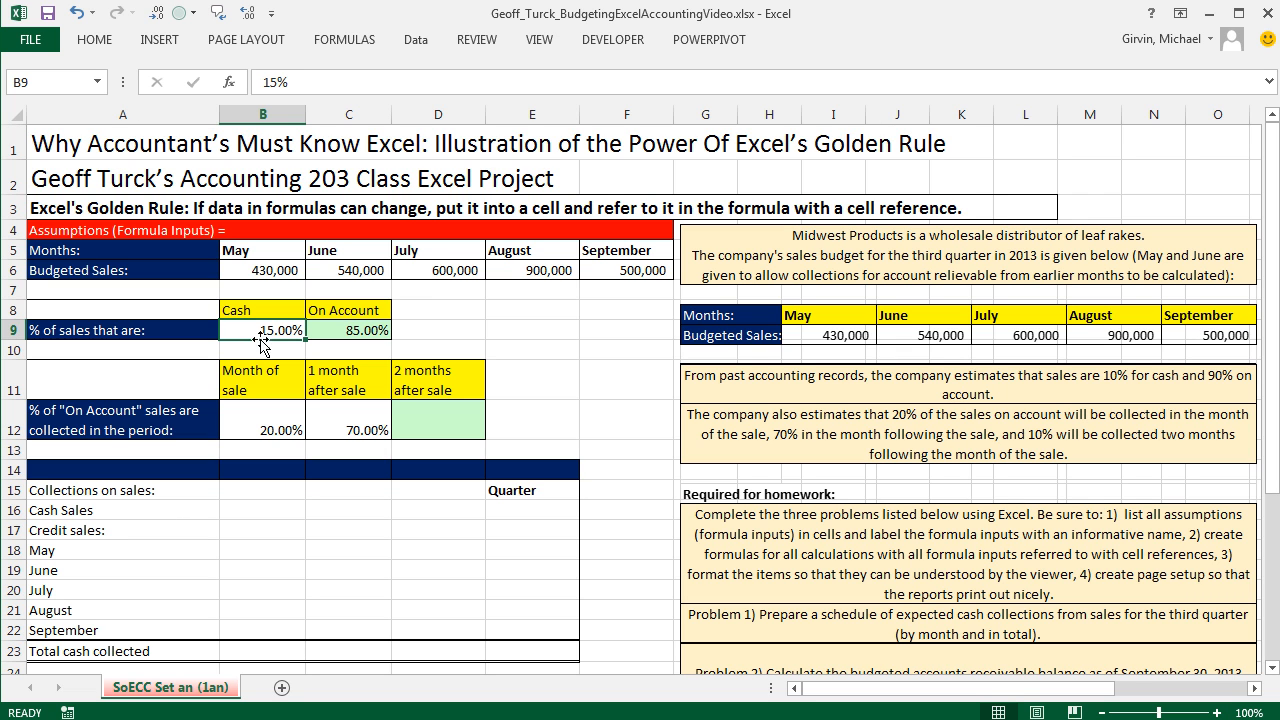
click(546, 328)
Reset B12:C12 to the General number format and clear the "Month of sale" and "1 month after sale" percentages.
drag(256, 414, 388, 430)
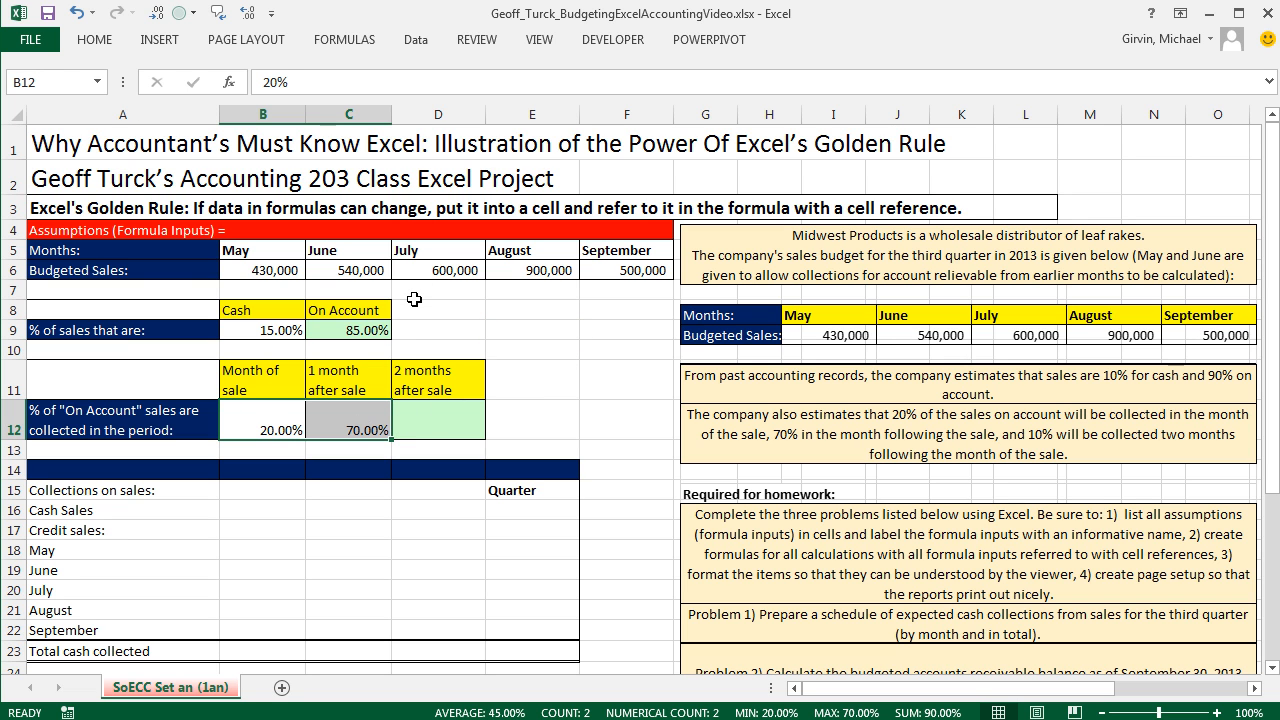
key(ctrl+shift+asciitilde)
key(Delete)
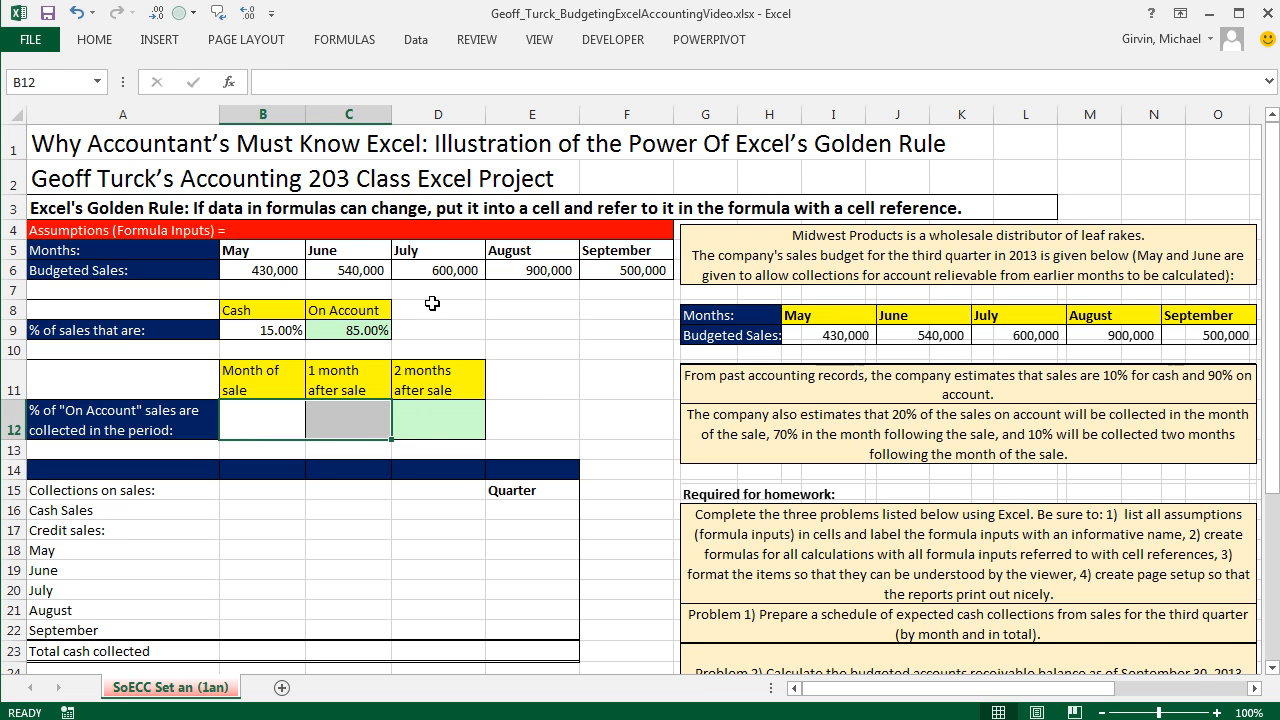
click(523, 328)
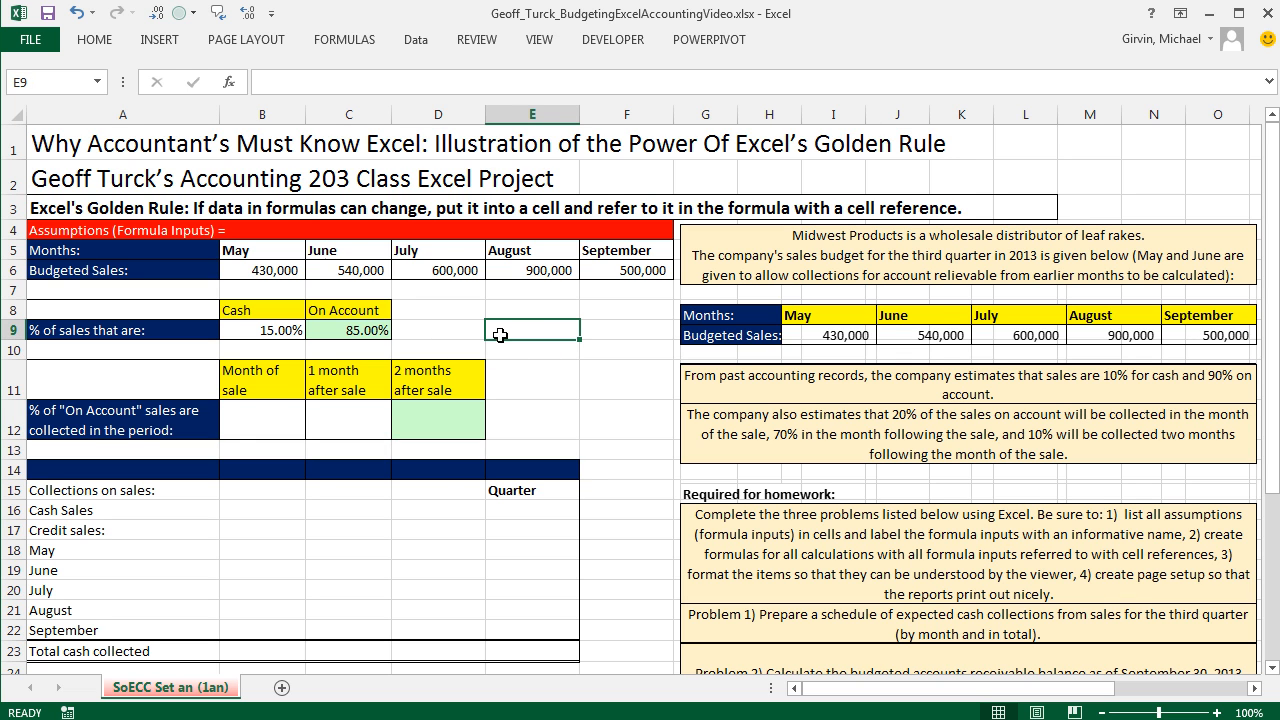
Enter 20 in B12 under "Month of sale".
click(250, 412)
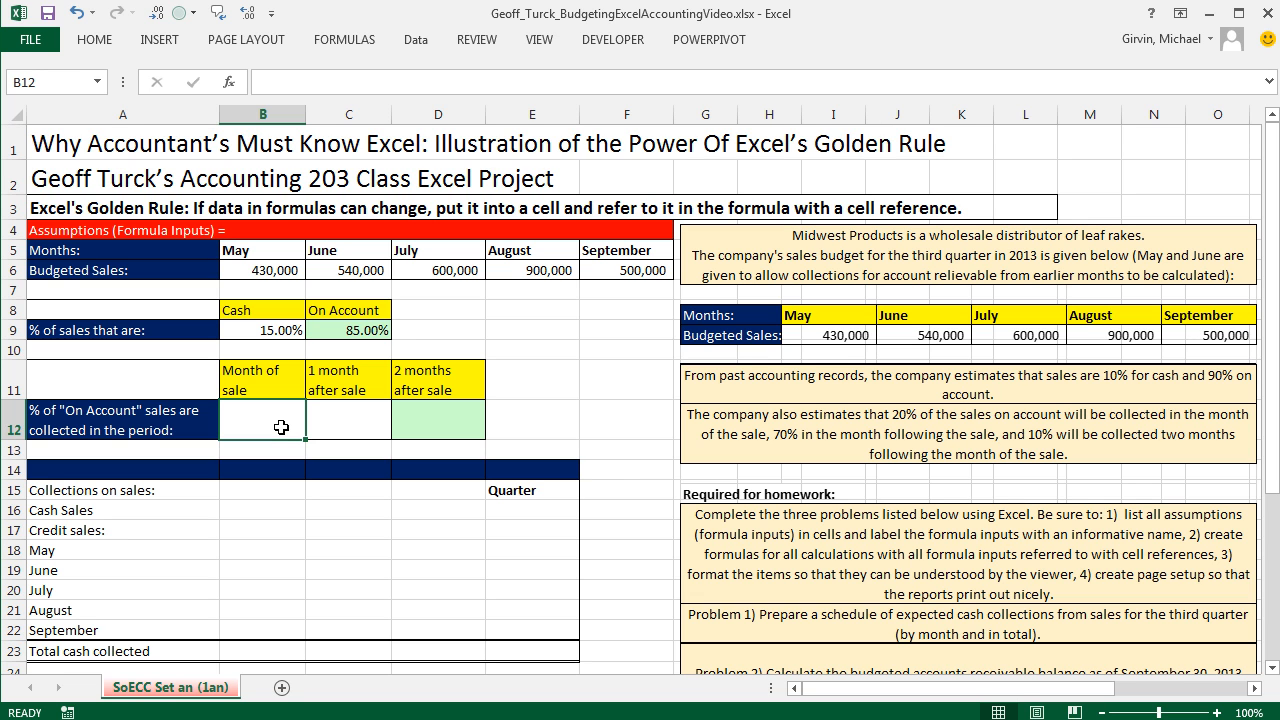
text(20)
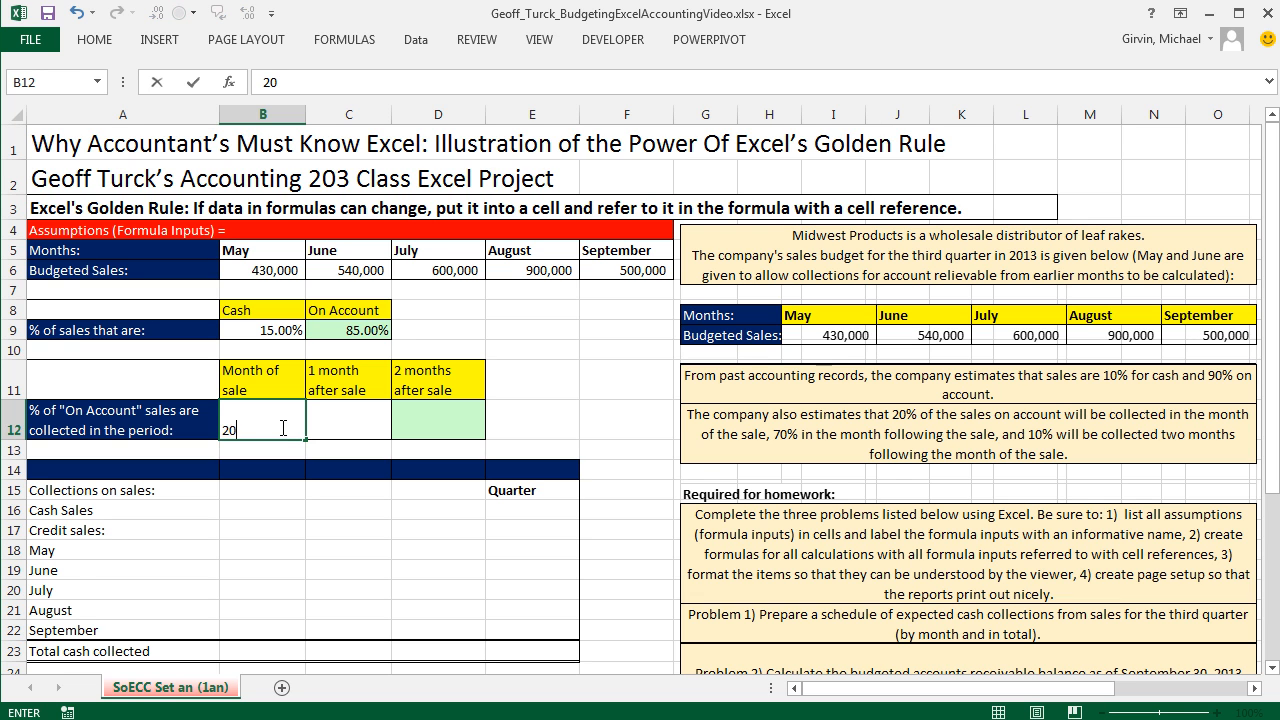
key(ctrl+Return)
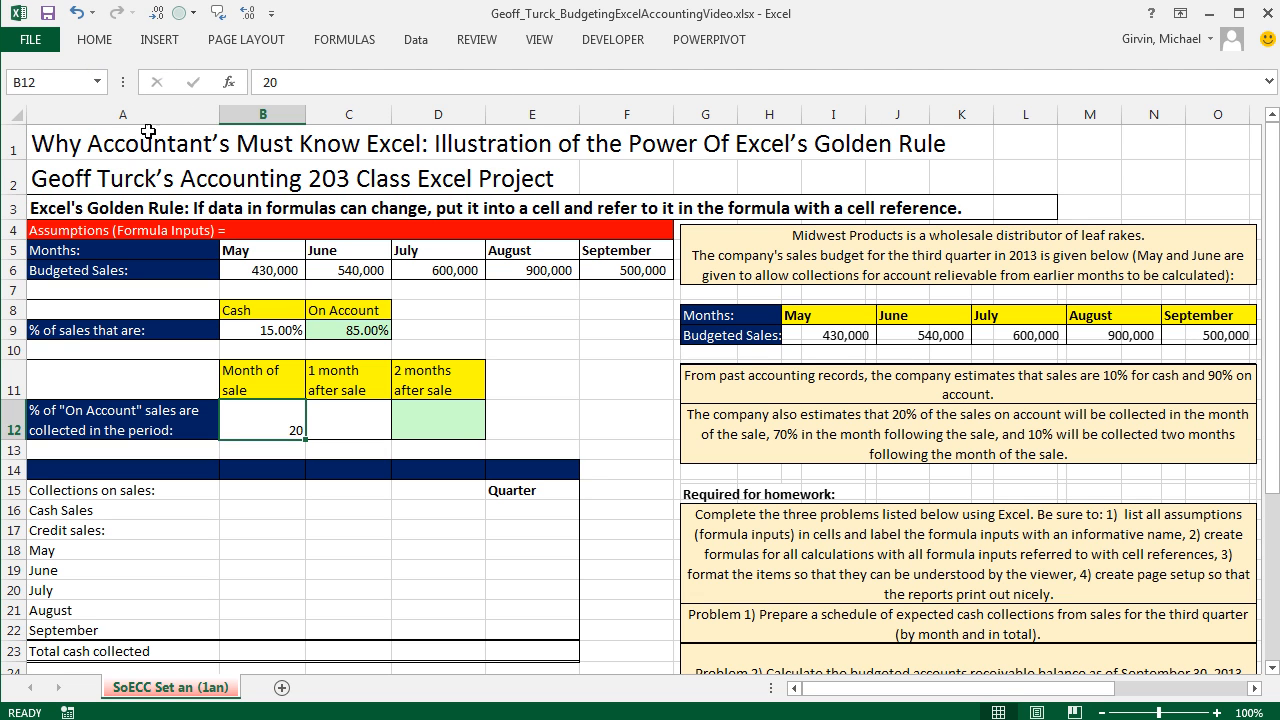
Keep the ribbon expanded and apply the Percentage number format to B12.
right_click(92, 46)
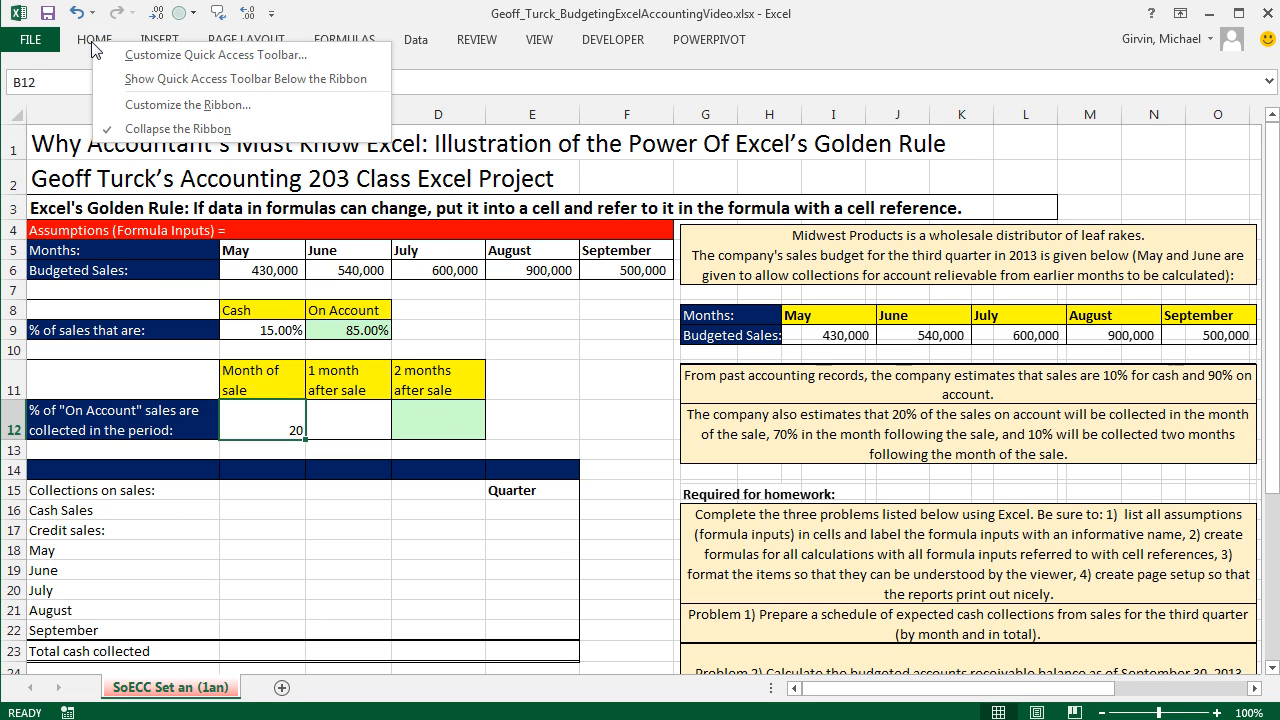
click(140, 137)
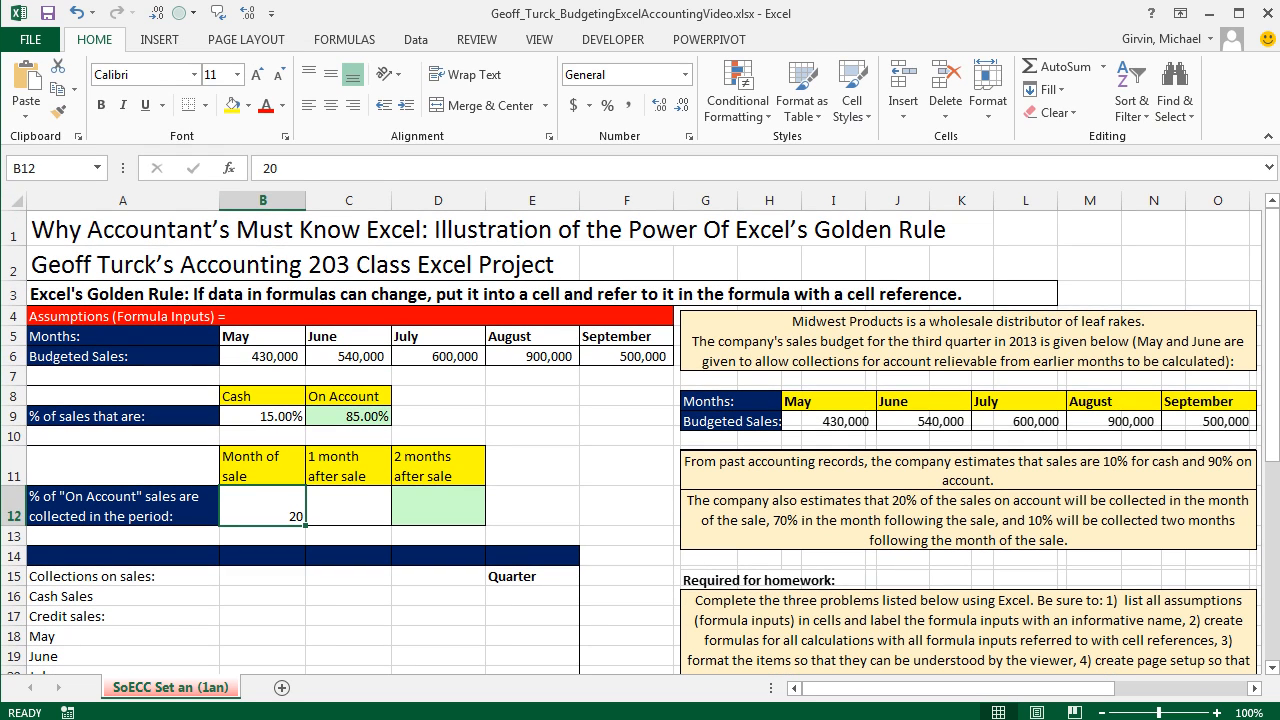
click(1268, 137)
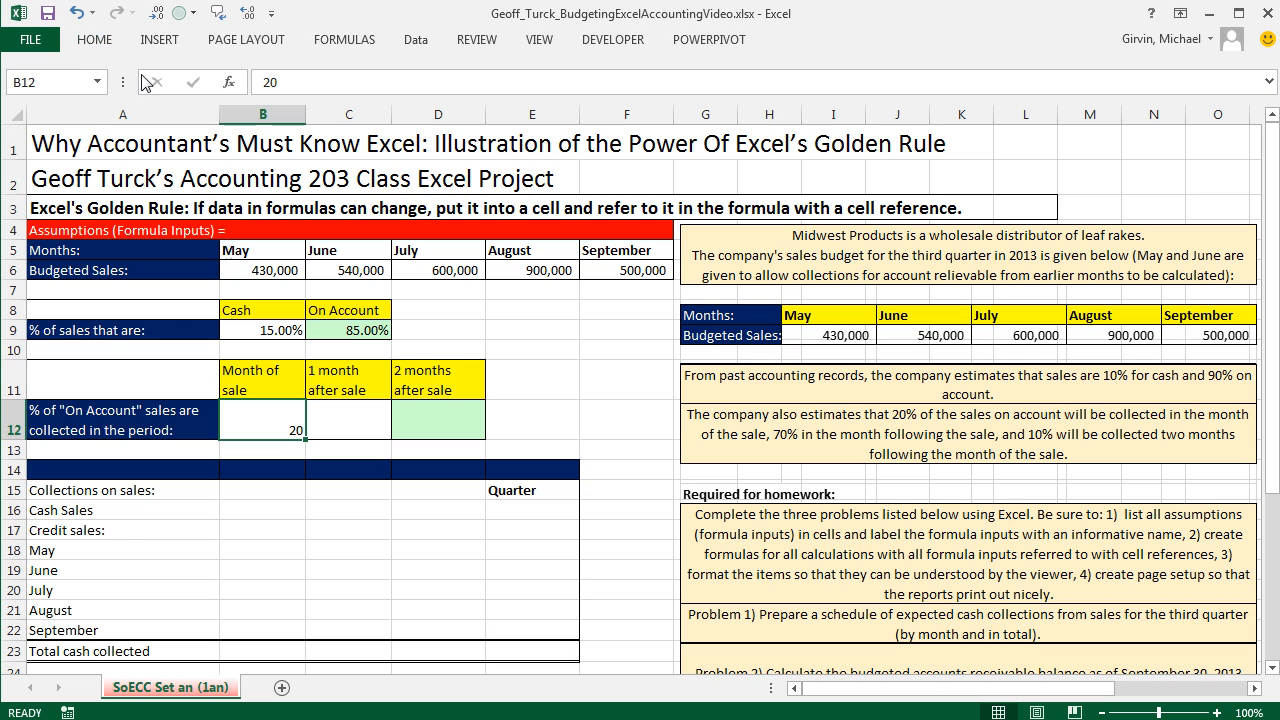
key(ctrl+F1)
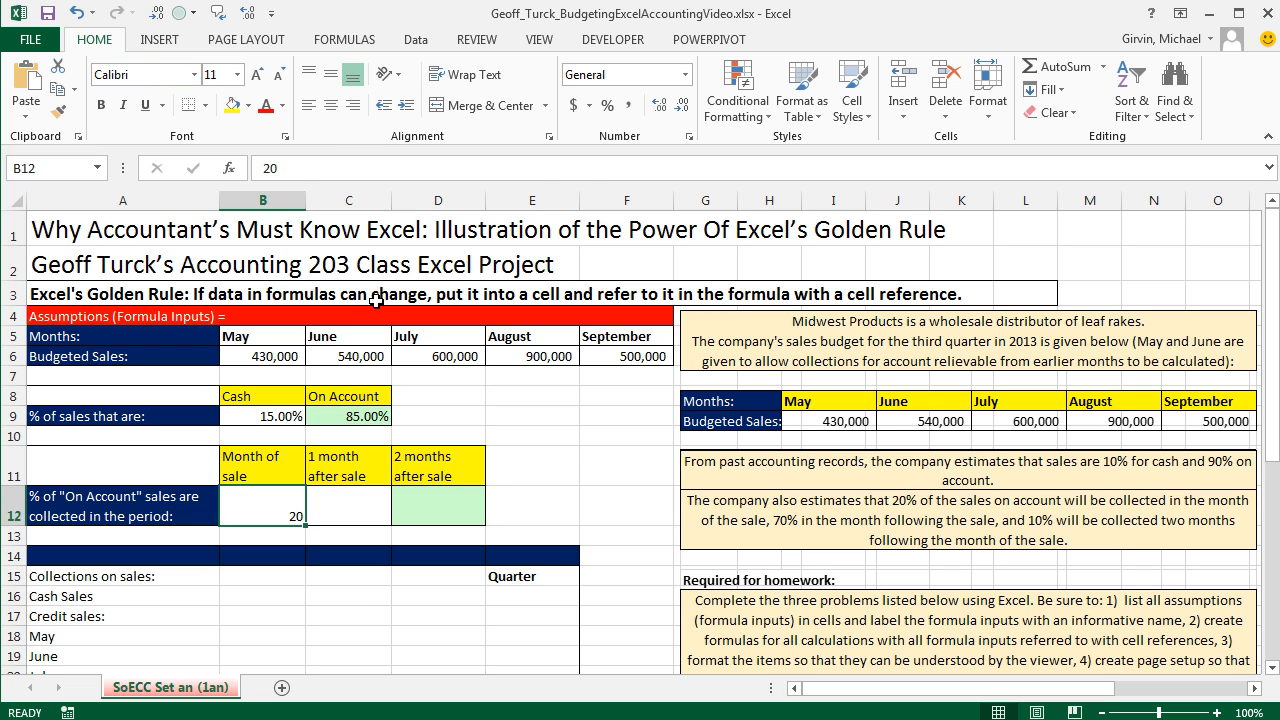
click(685, 75)
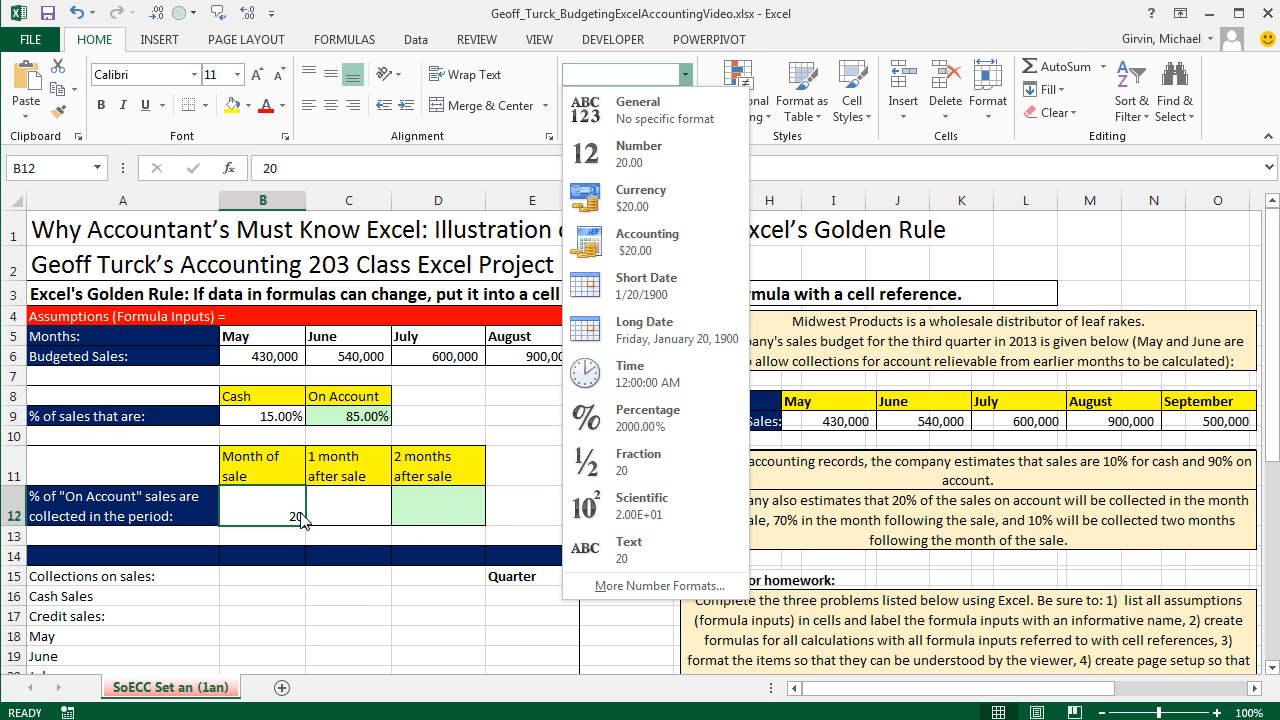
click(630, 437)
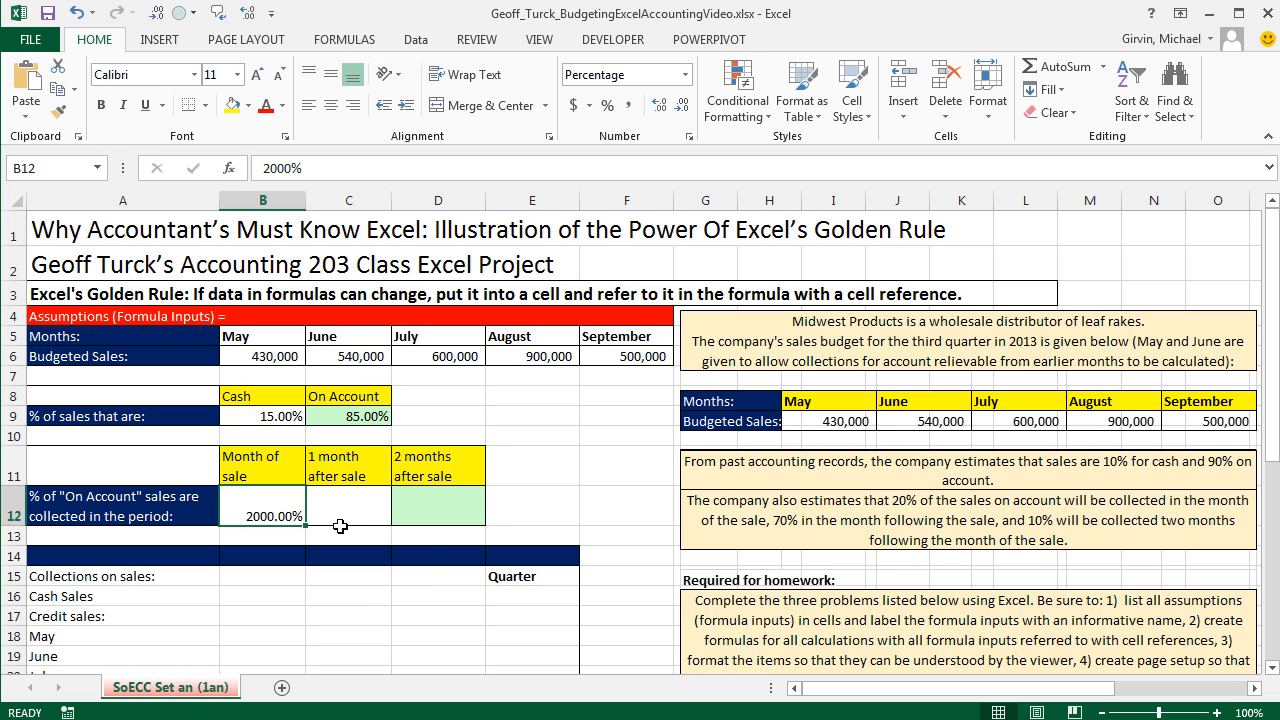
Clear B12, reset it to the General number format and enter .2 as the "Month of sale" percentage.
key(Delete)
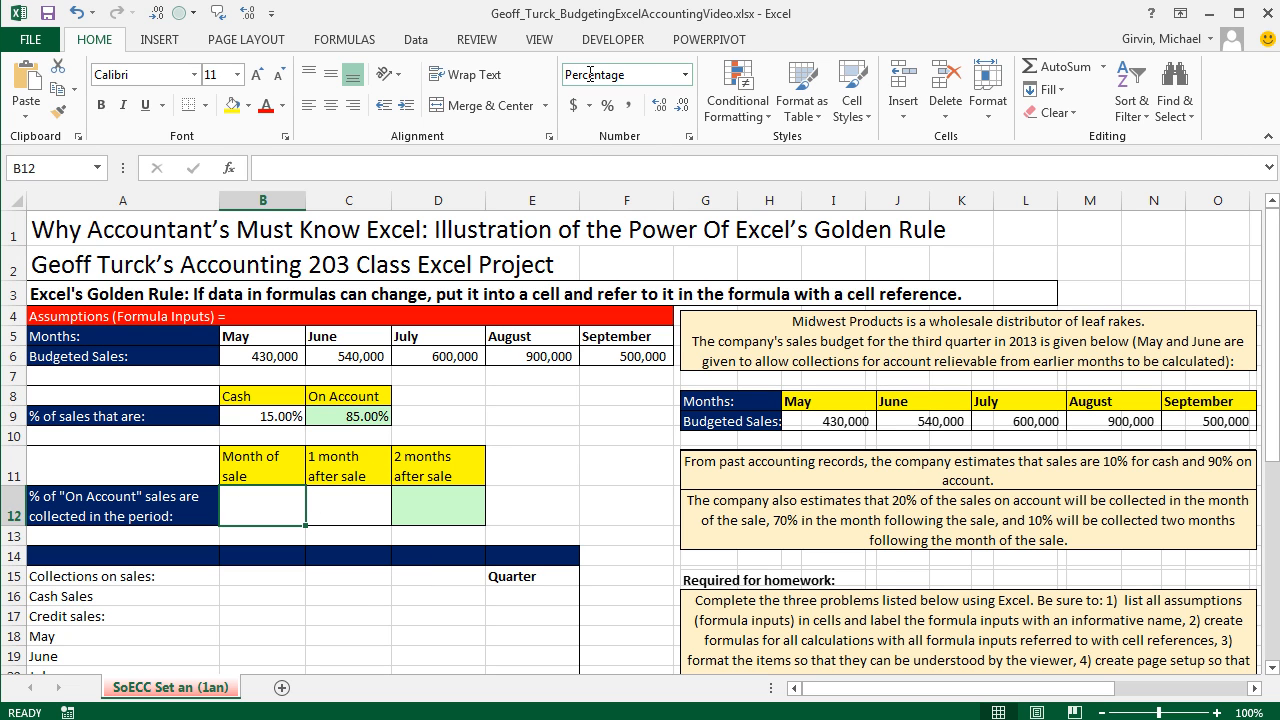
click(685, 76)
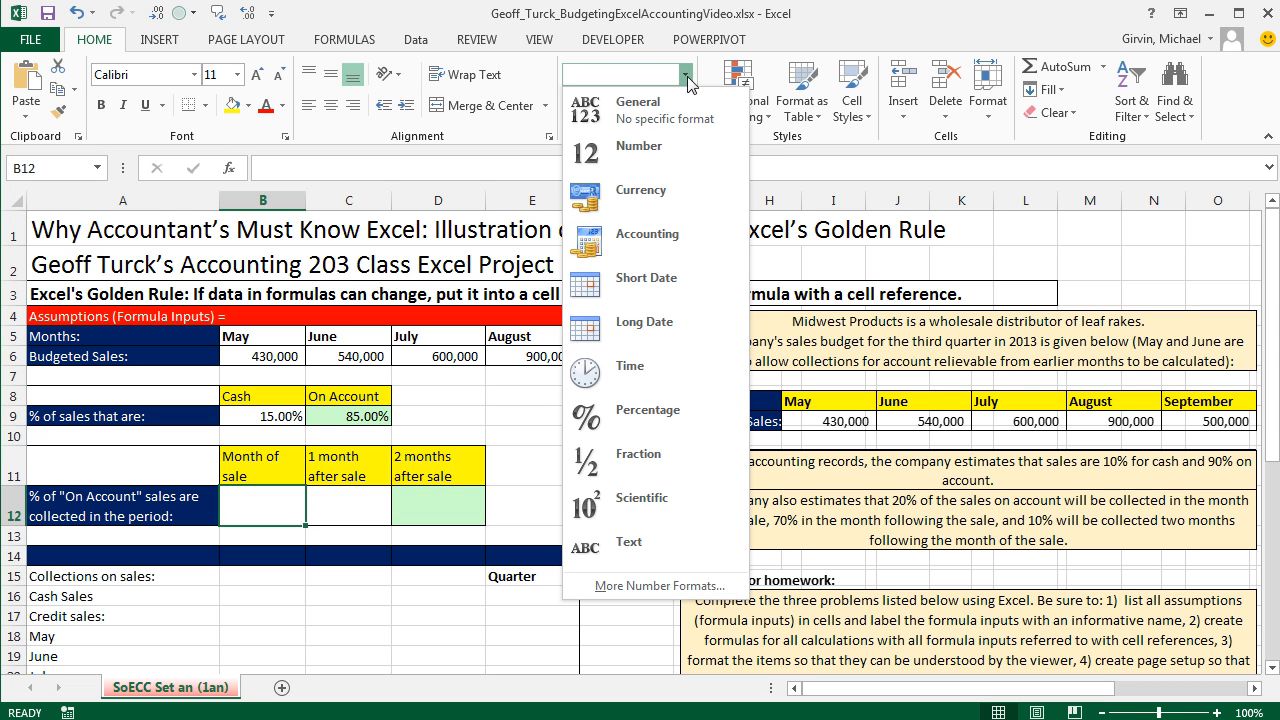
click(632, 120)
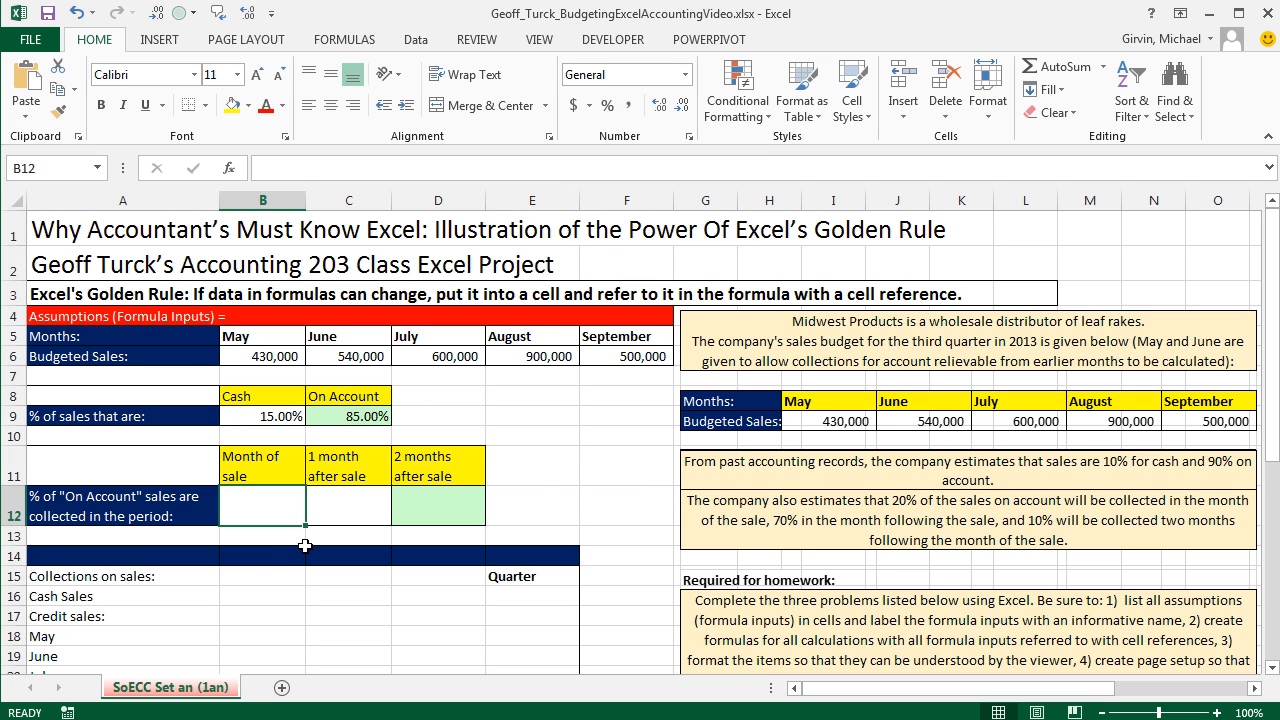
text(20)
key(ctrl+Return)
text(.2)
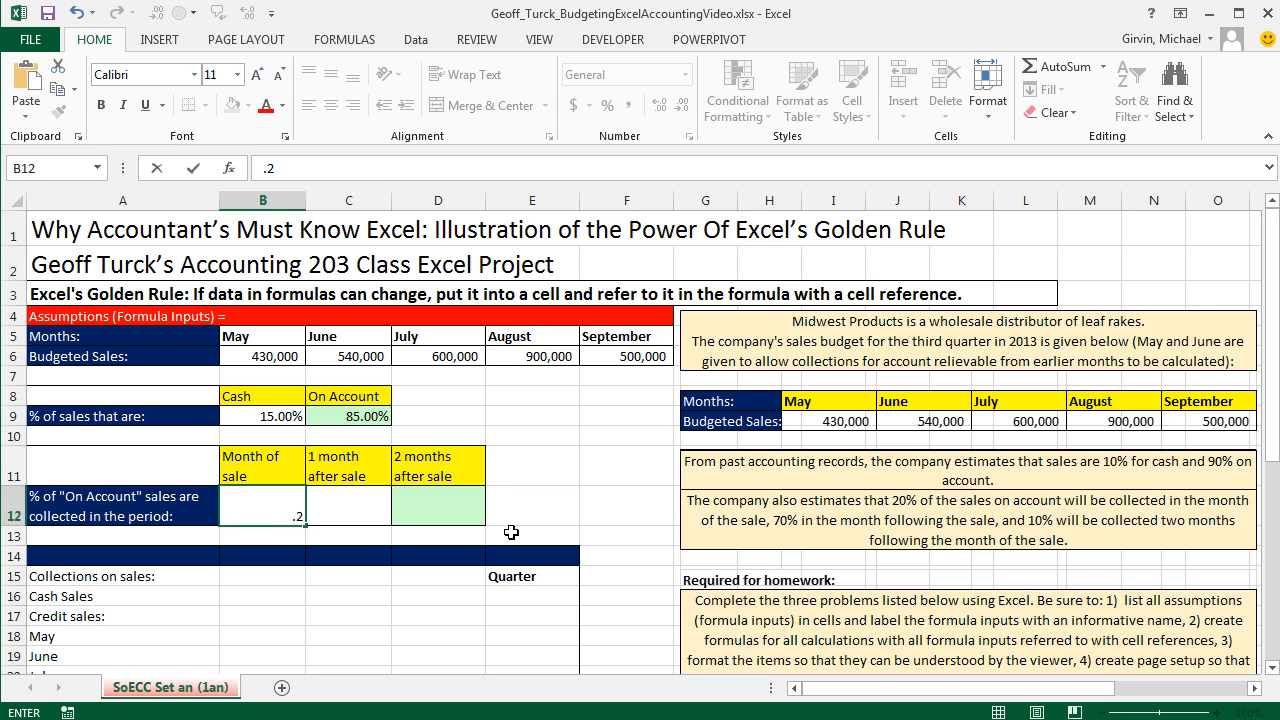
key(Return)
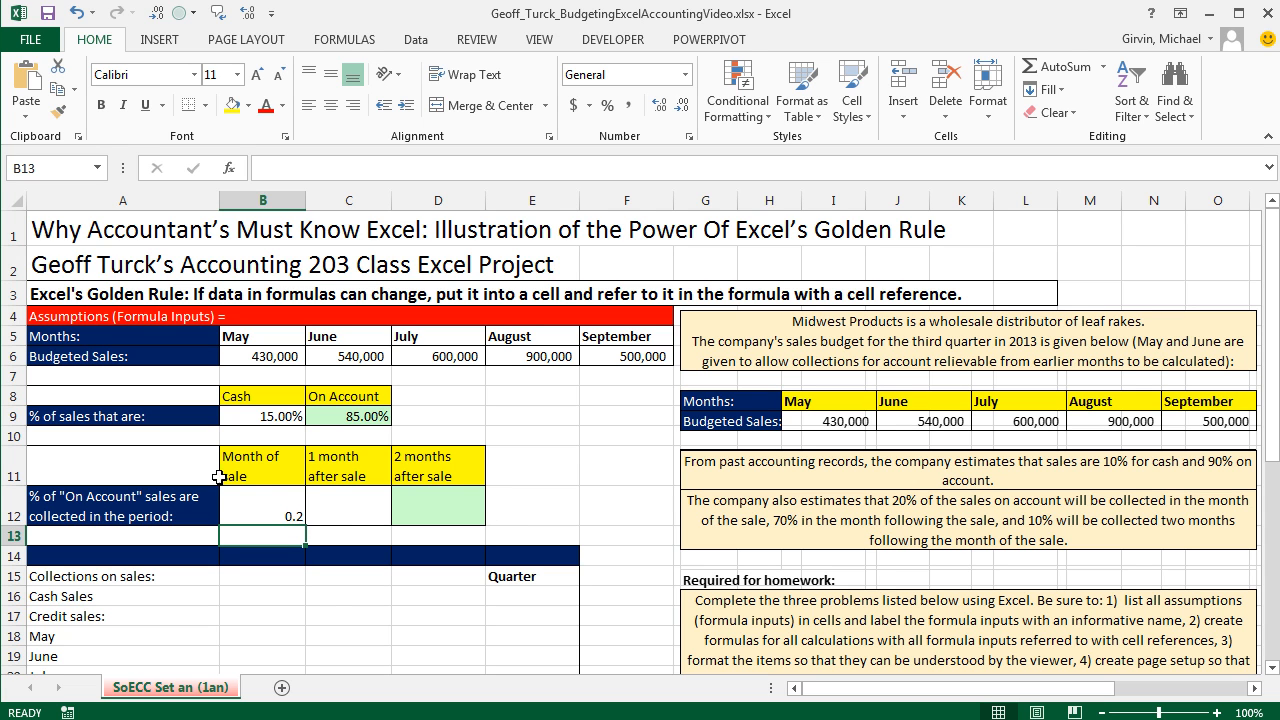
Apply the Percentage number format to the "Month of sale" value in B12.
click(250, 506)
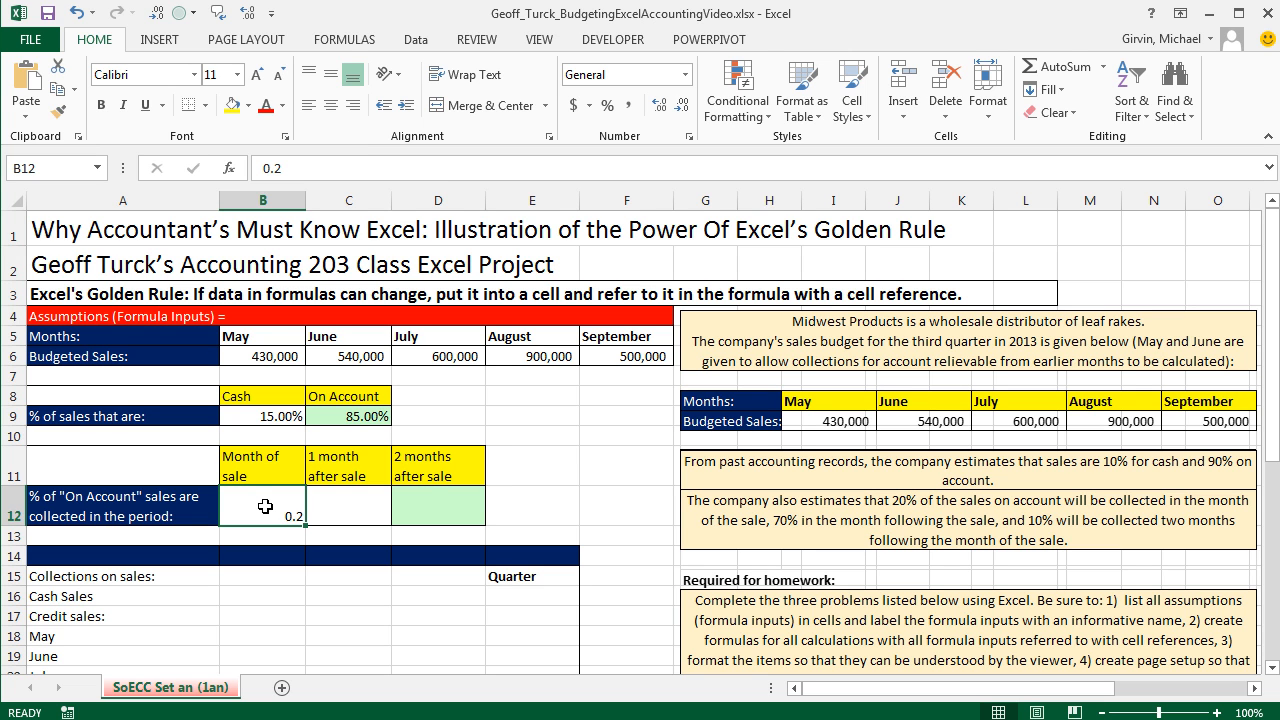
click(687, 80)
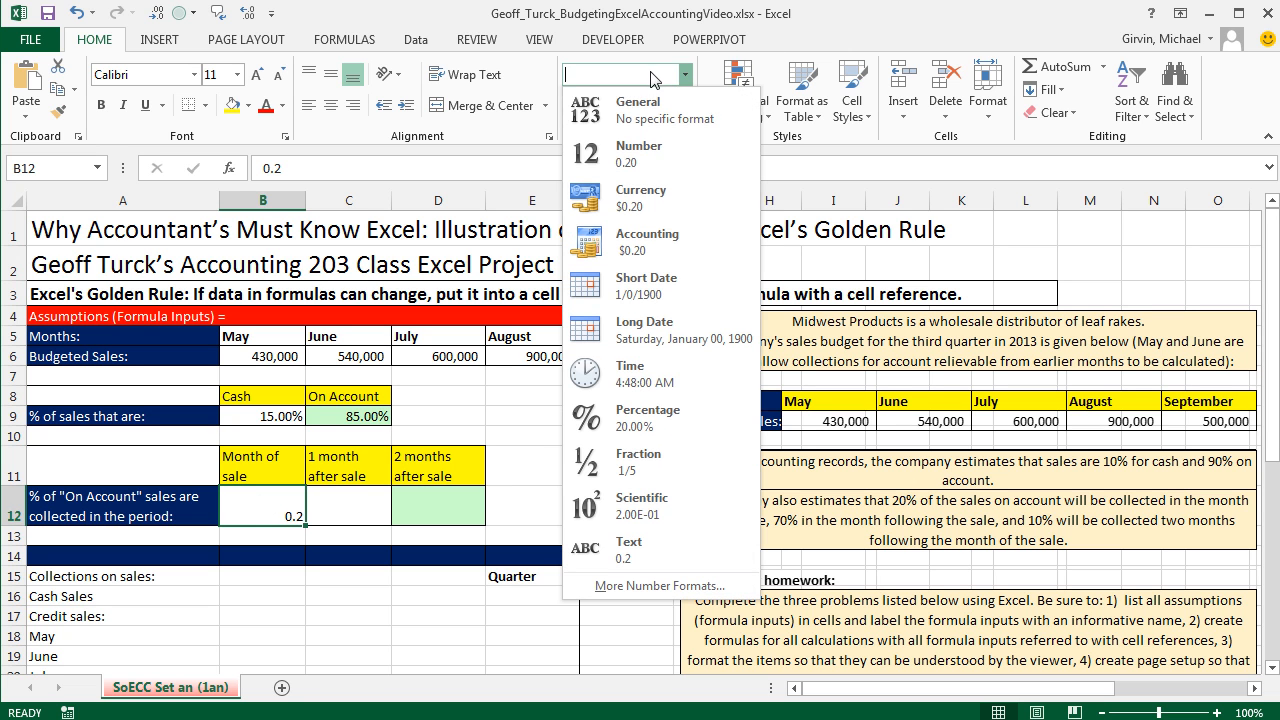
click(622, 428)
Enter 70.00% in C12 under "1 month after sale", including the percent sign.
click(372, 506)
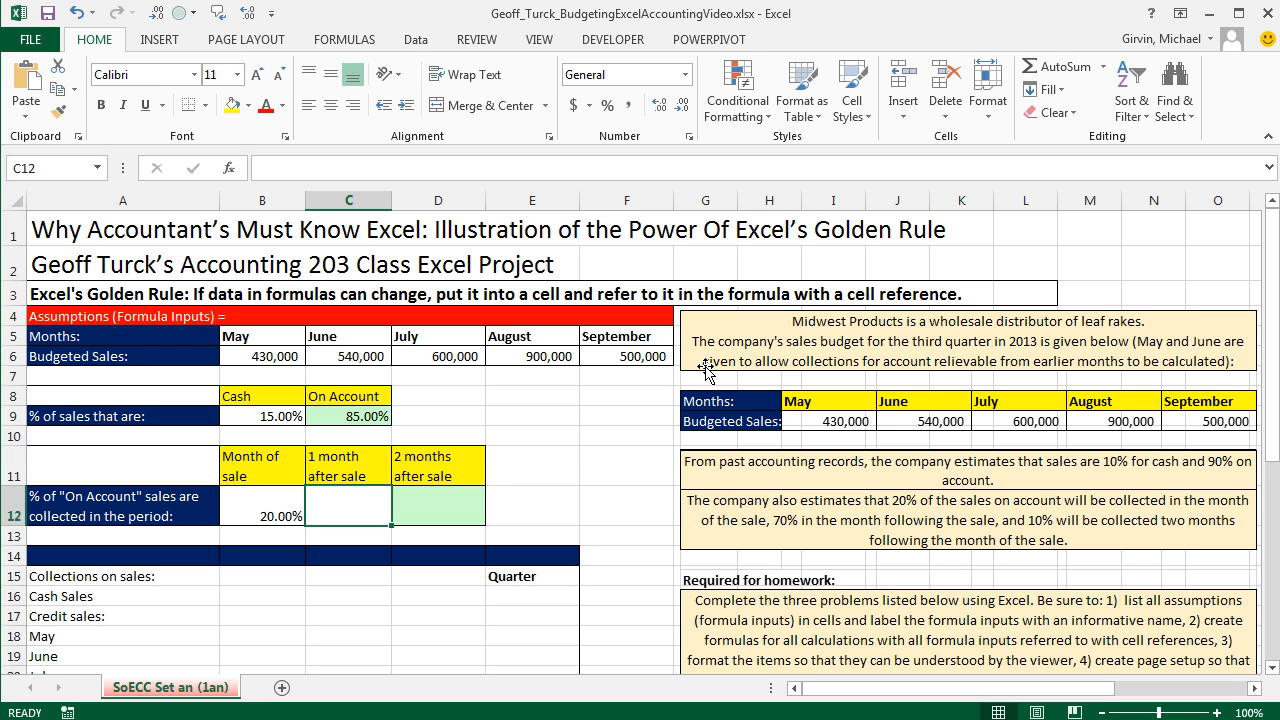
text(70)
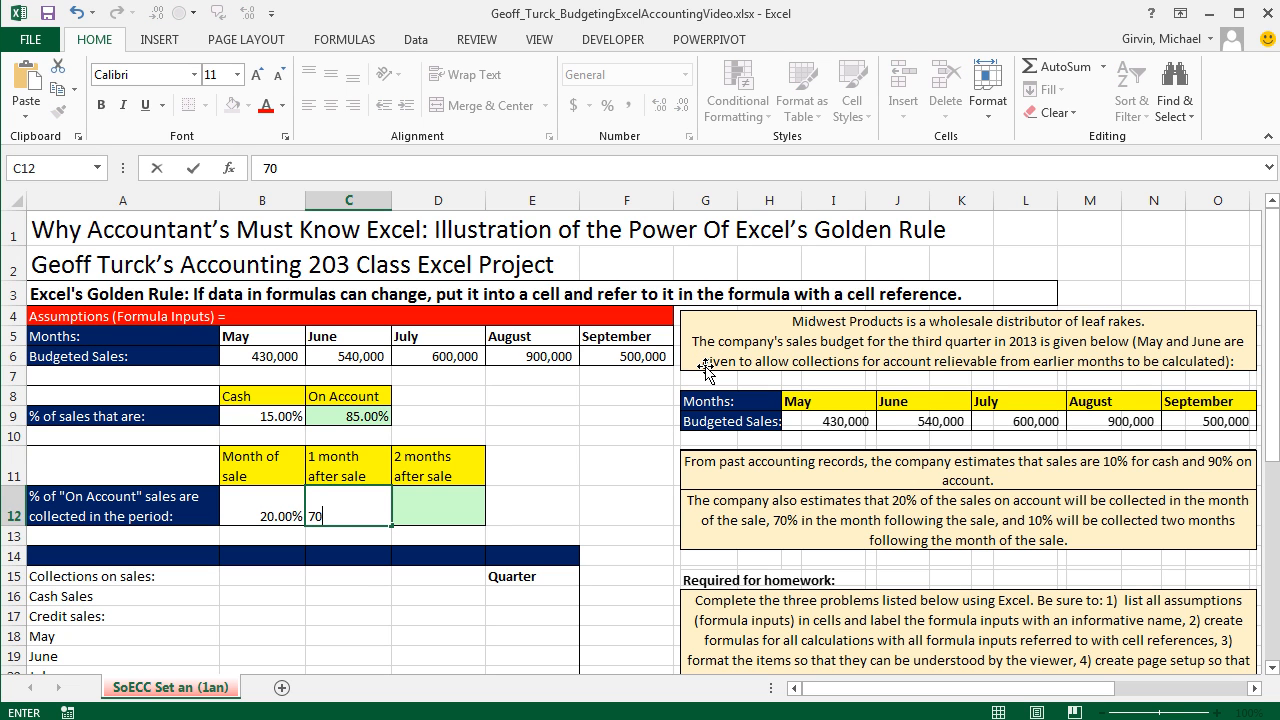
text(.00)
text(%)
key(ctrl+Return)
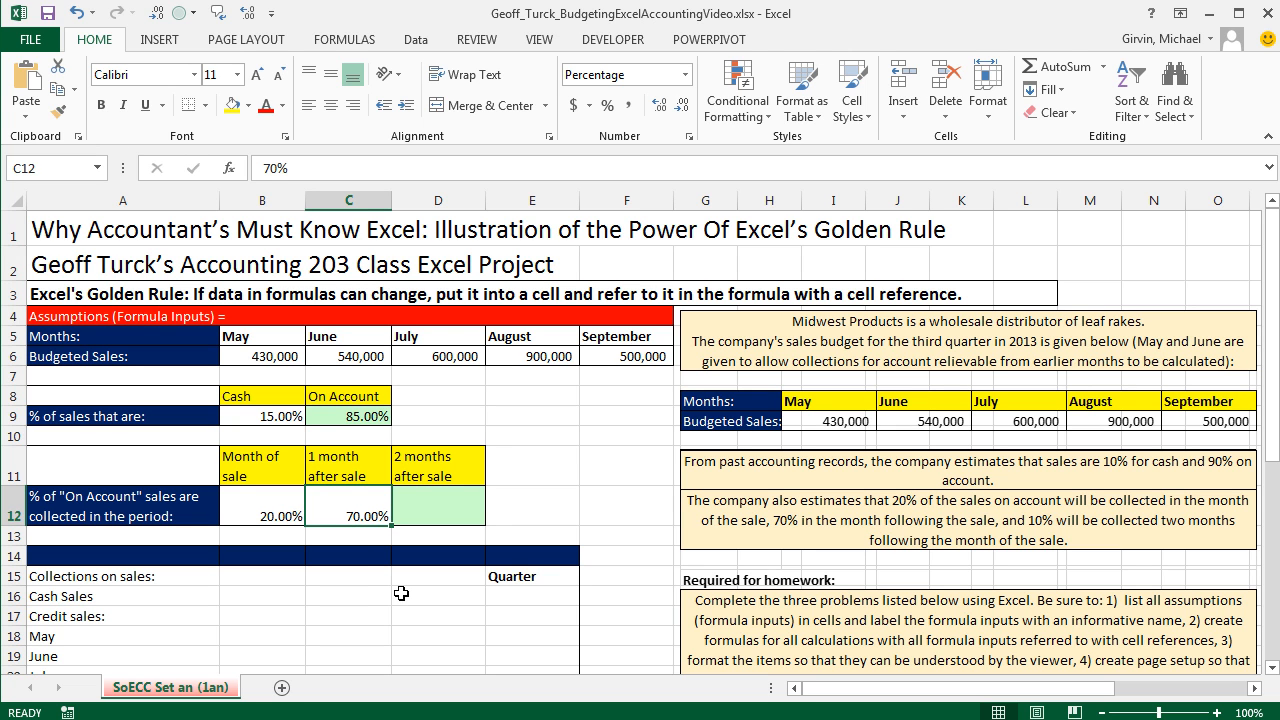
Switch C12 to the General number format to inspect its underlying decimal, and undo the format change.
click(685, 75)
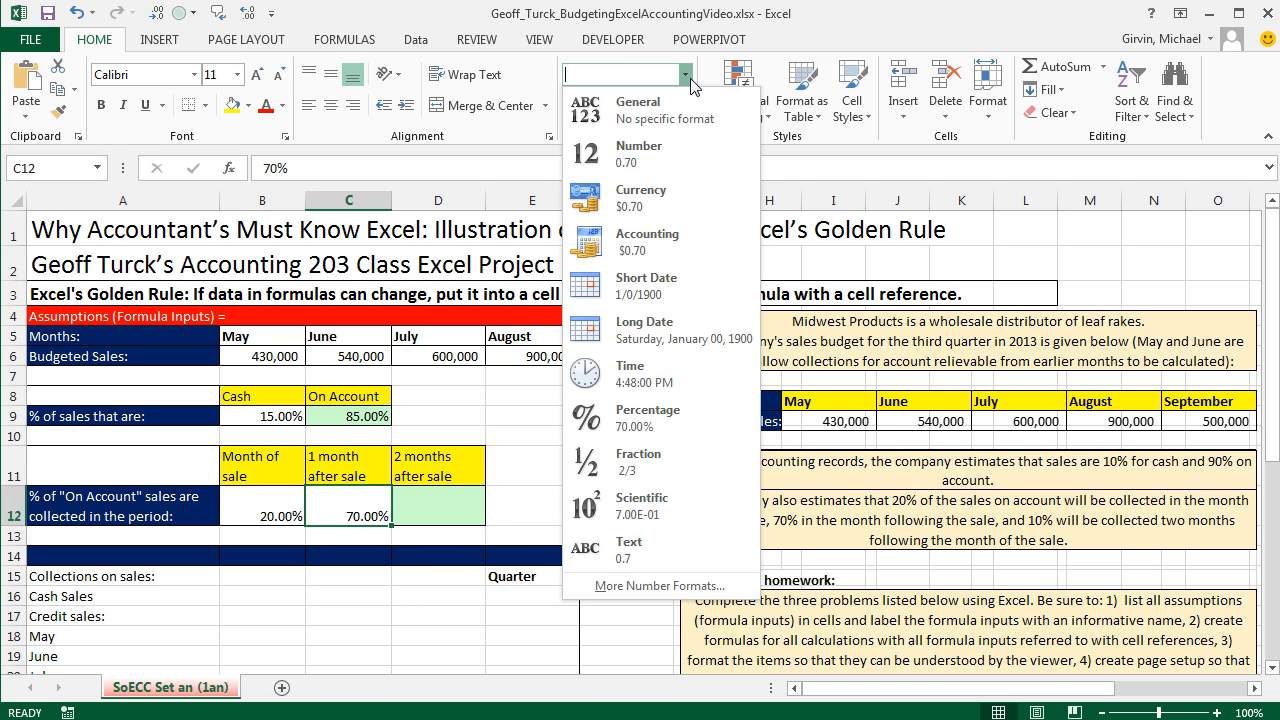
click(664, 117)
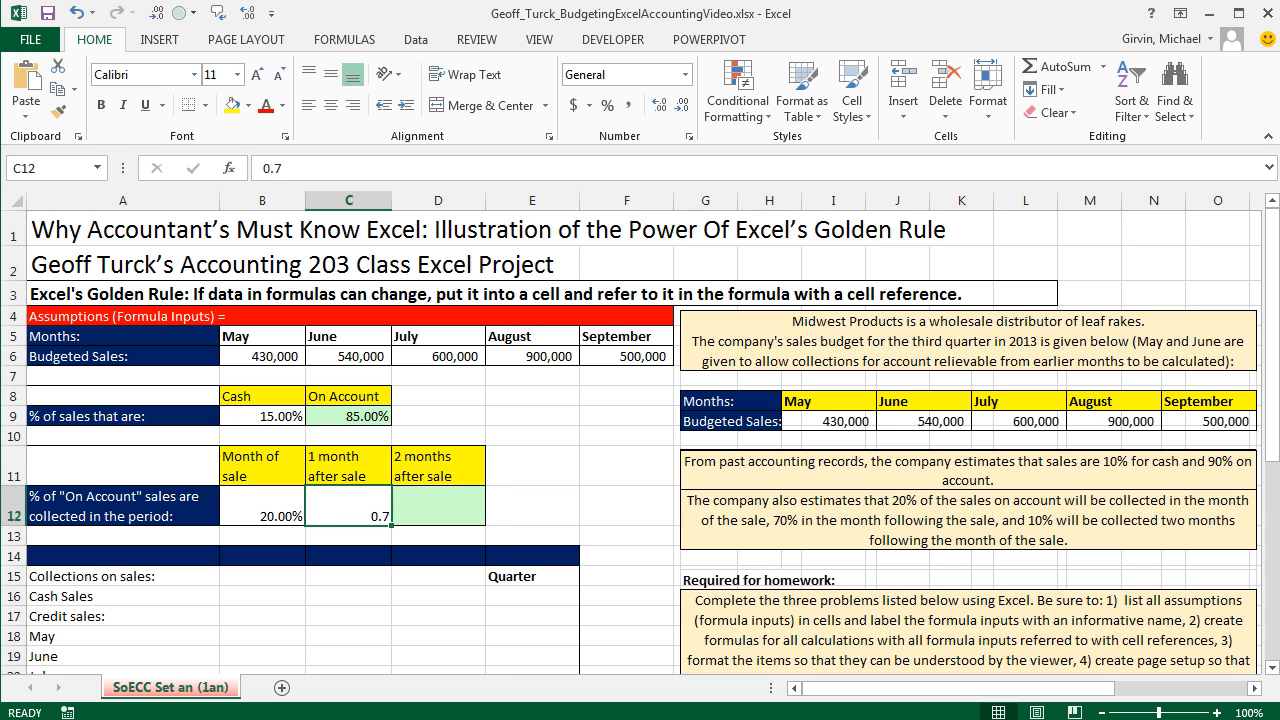
key(F4)
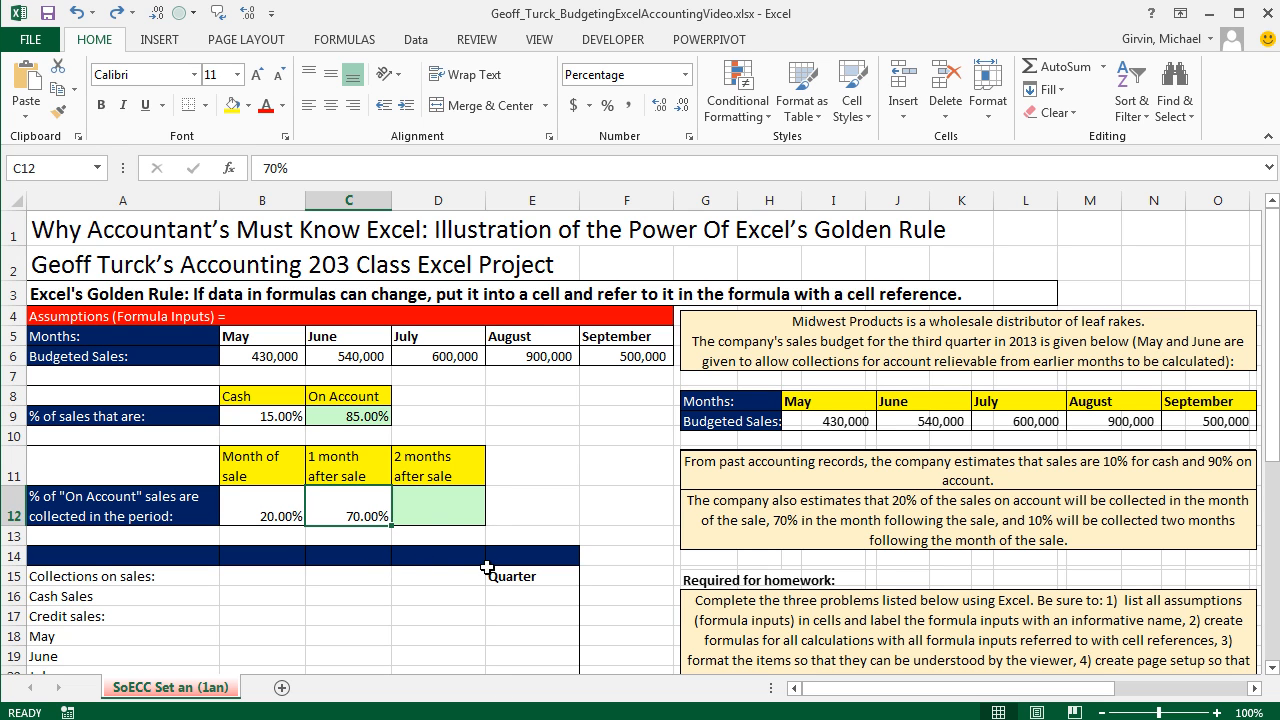
Calculate the "2 months after sale" percentage in D12 with the formula =1-SUM(B12:C12).
click(463, 509)
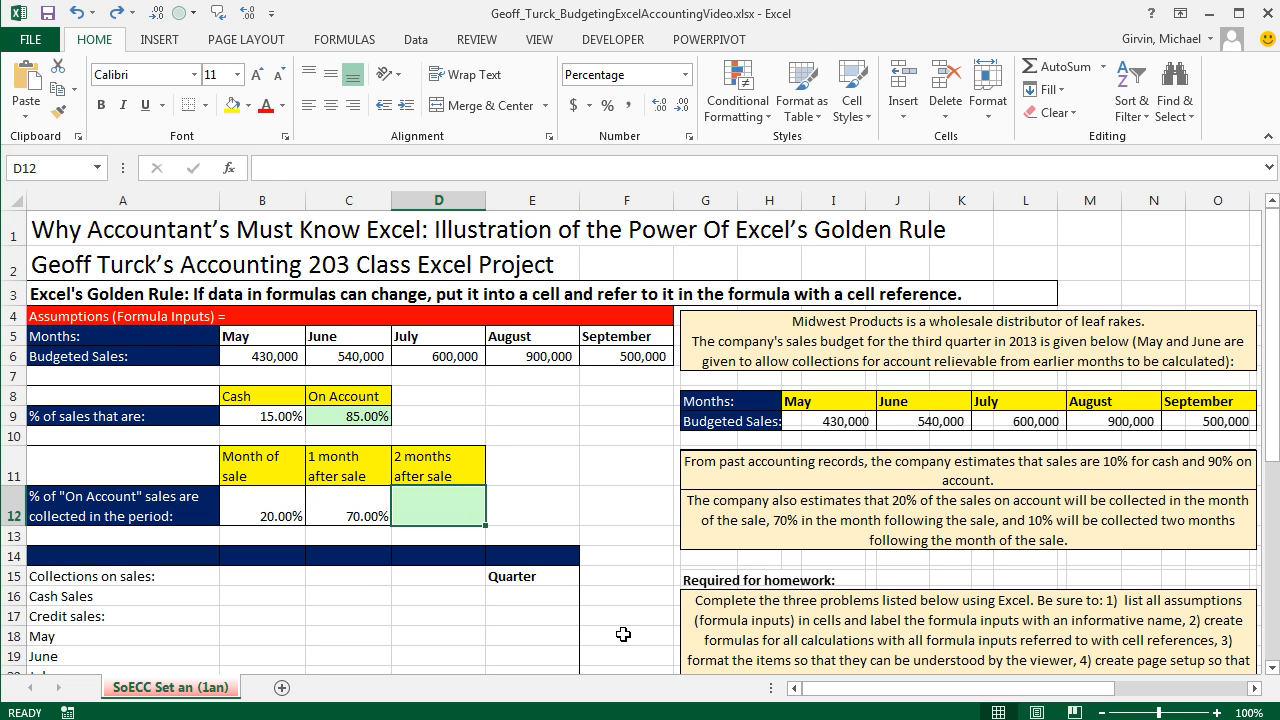
text(=1-)
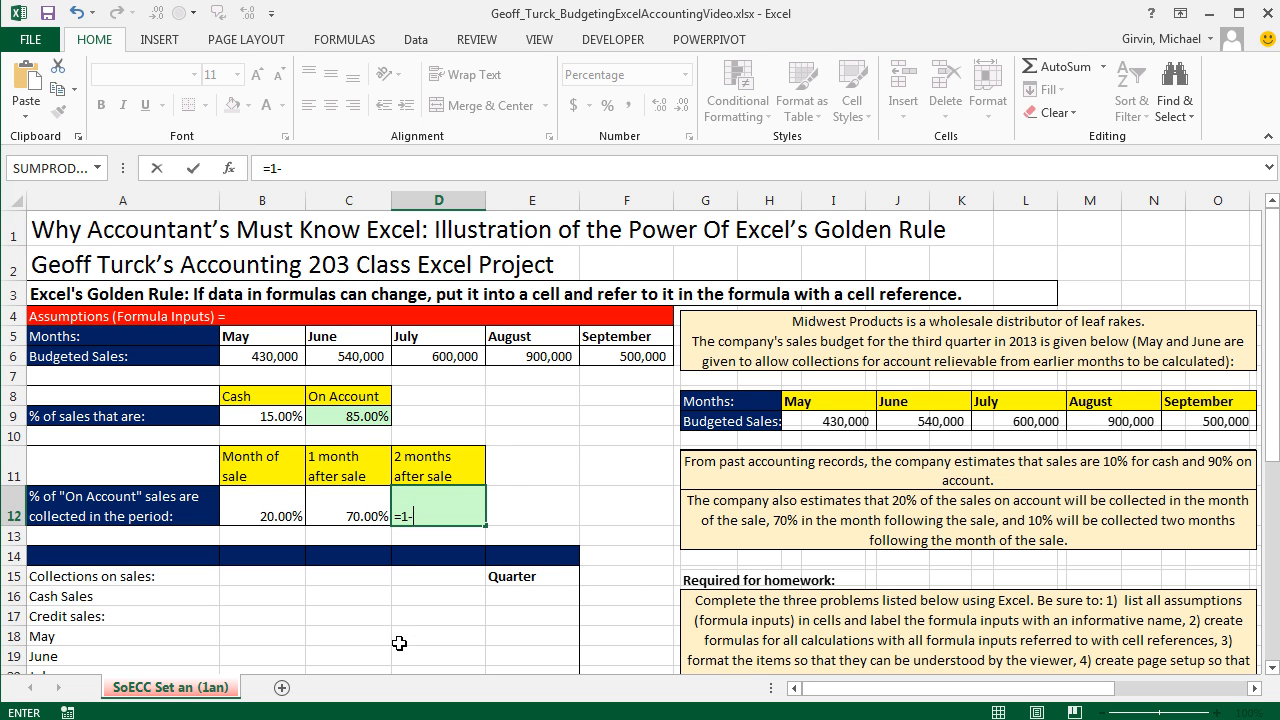
text(sum()
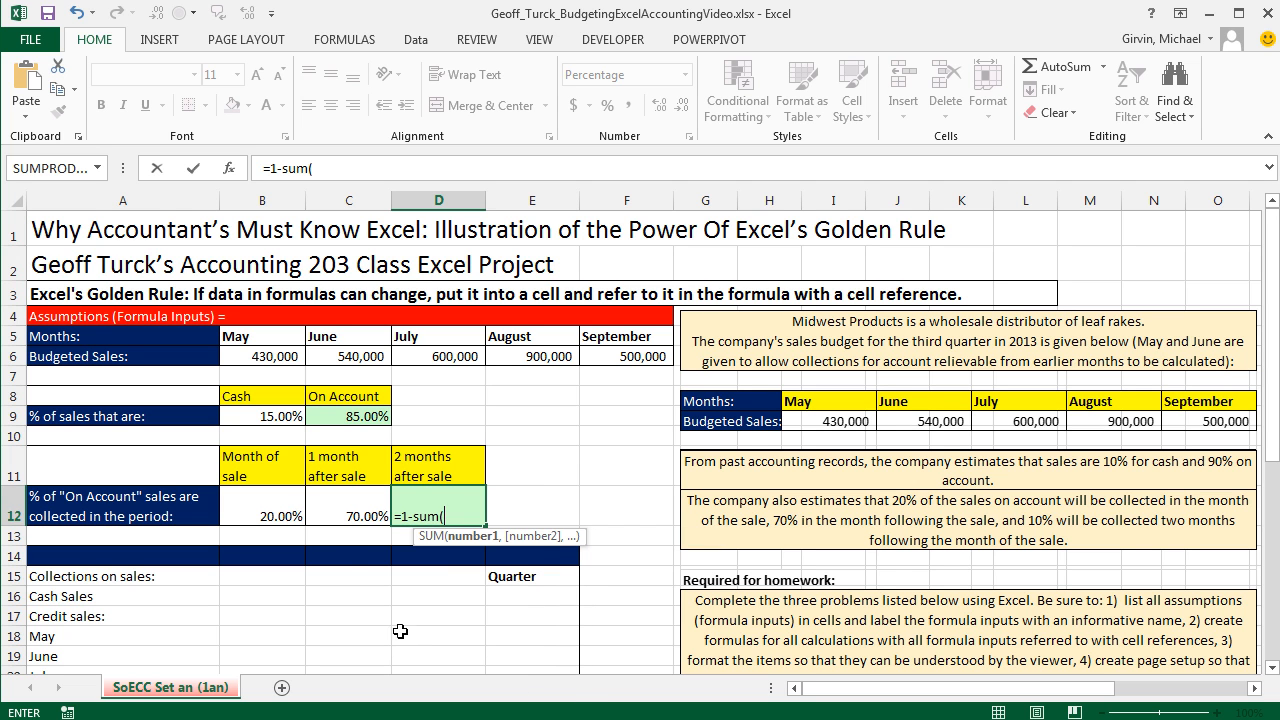
drag(272, 516, 331, 515)
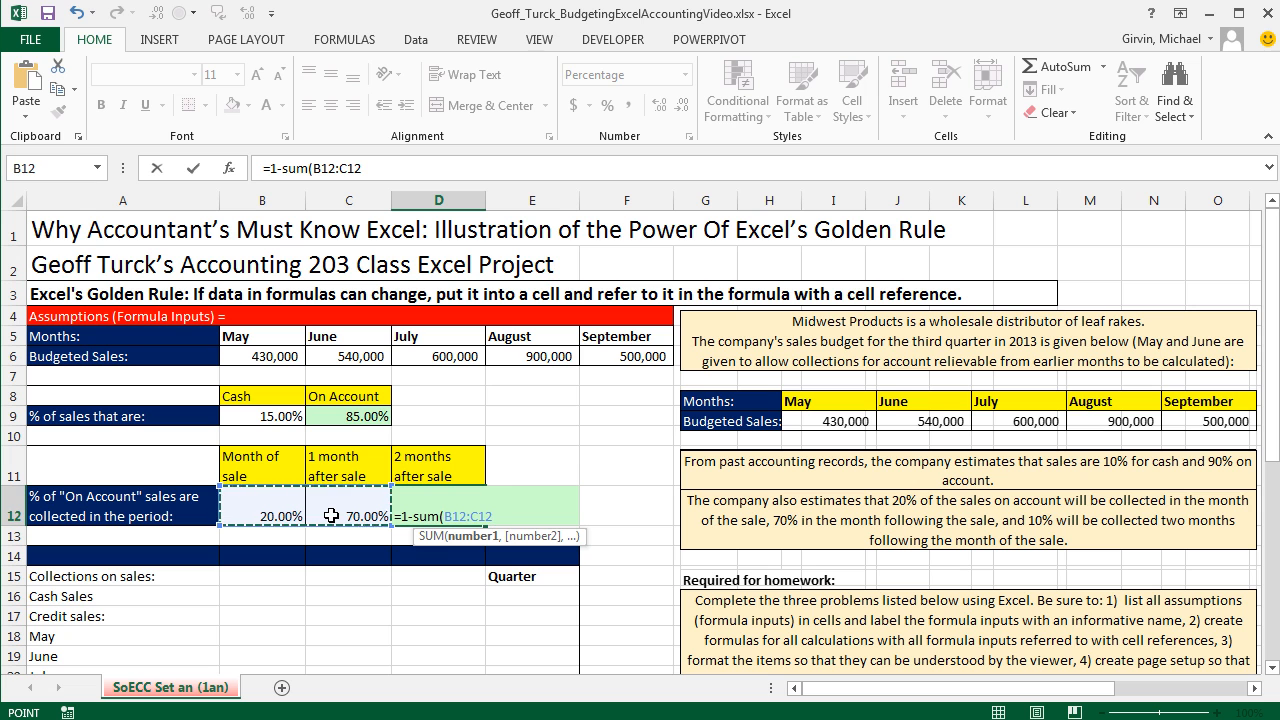
text())
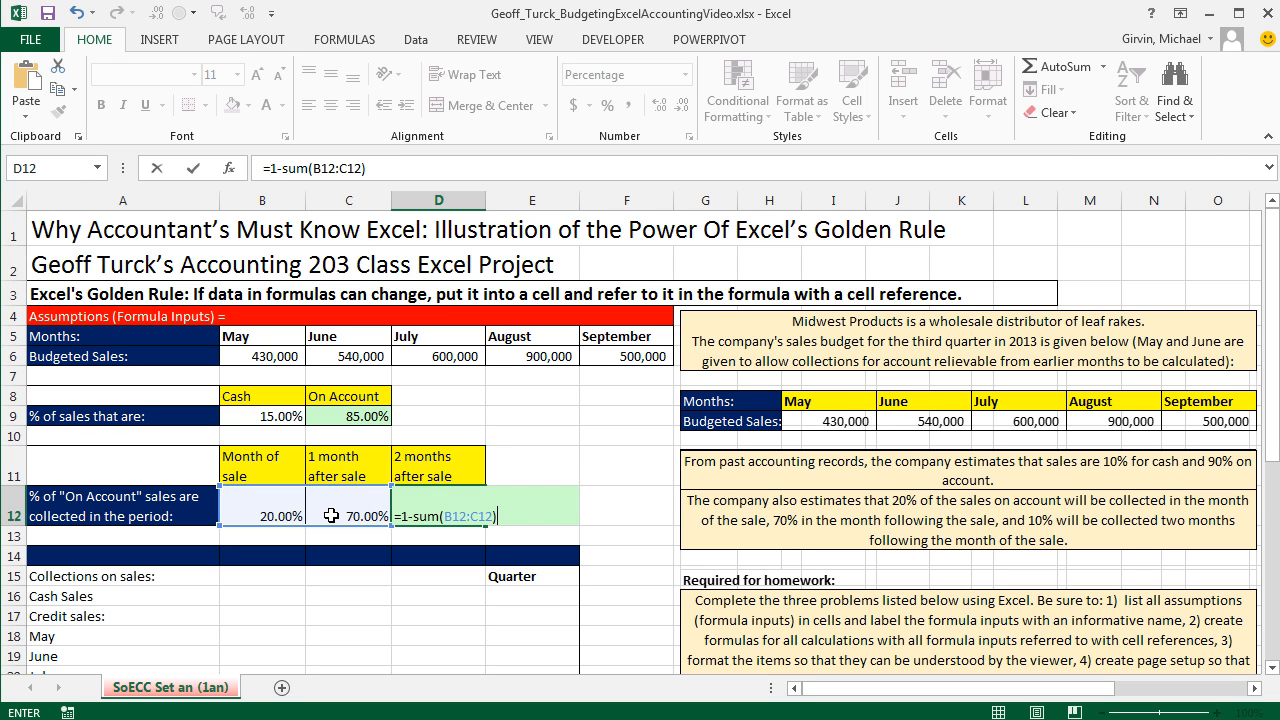
key(Return)
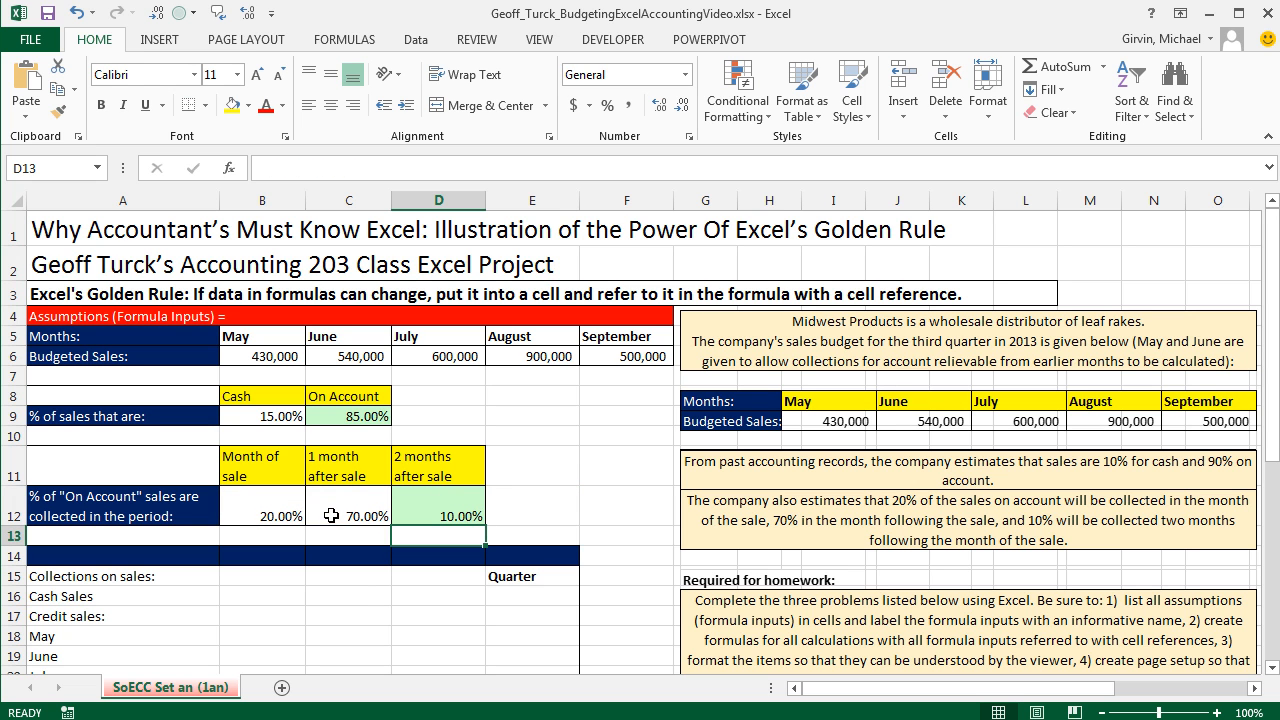
Test the D12 formula by changing the "Month of sale" percentage in B12 to 10%, and undo the change.
click(264, 510)
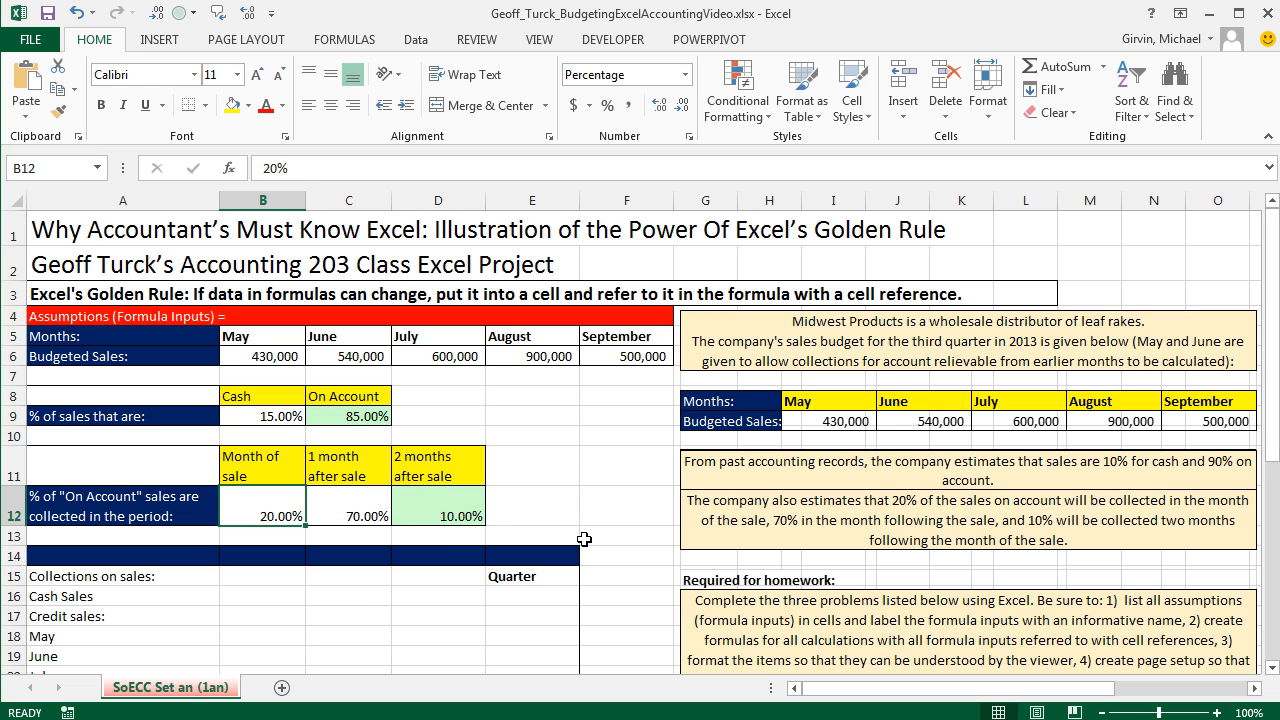
text(10)
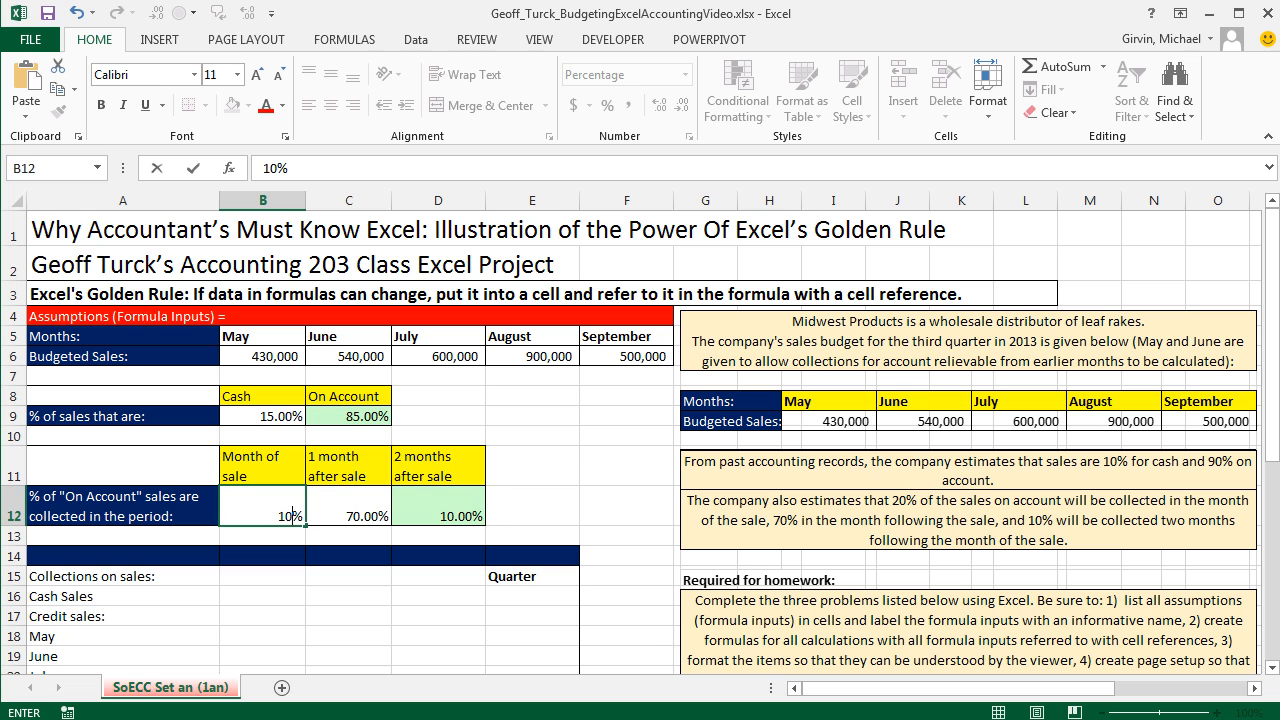
key(Escape)
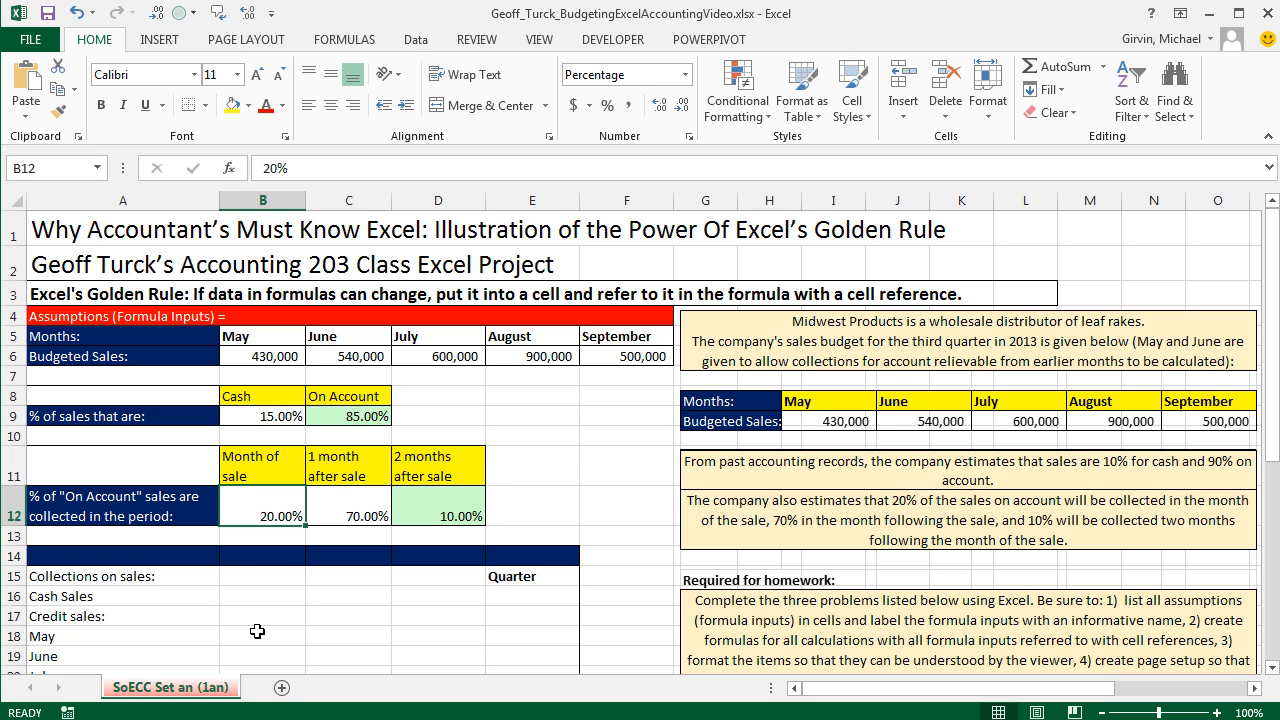
text(10)
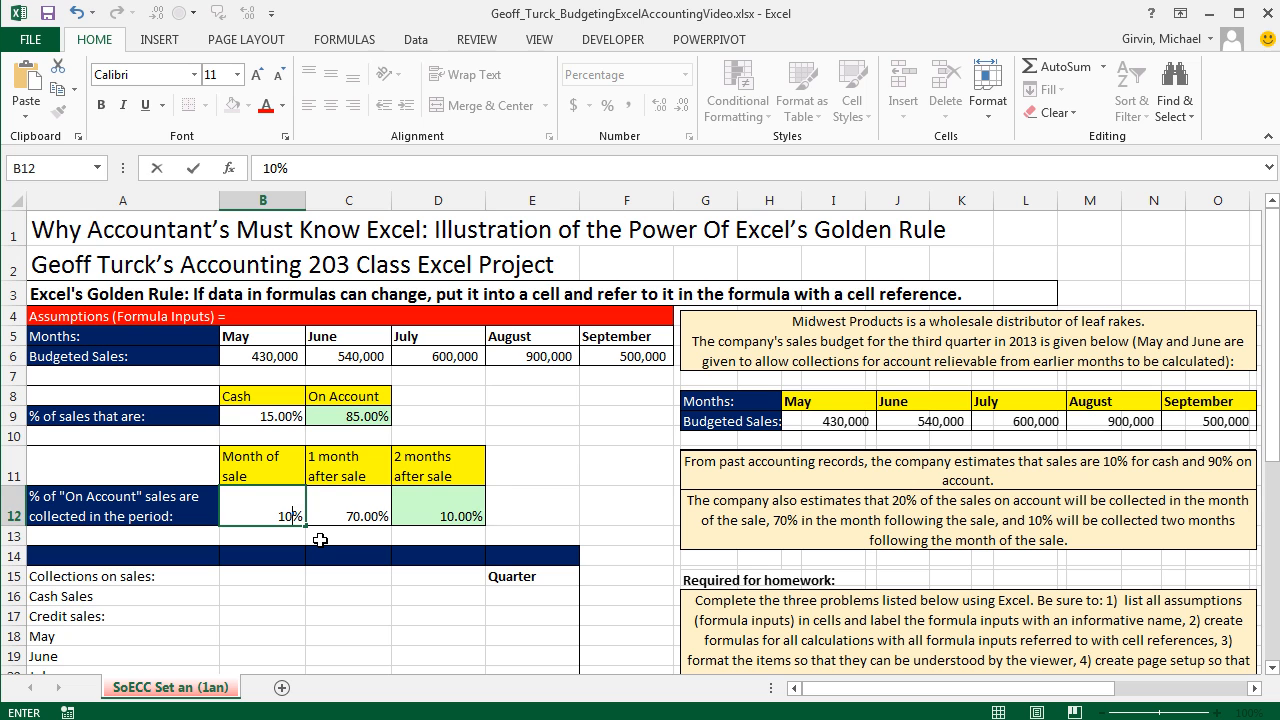
key(ctrl+Return)
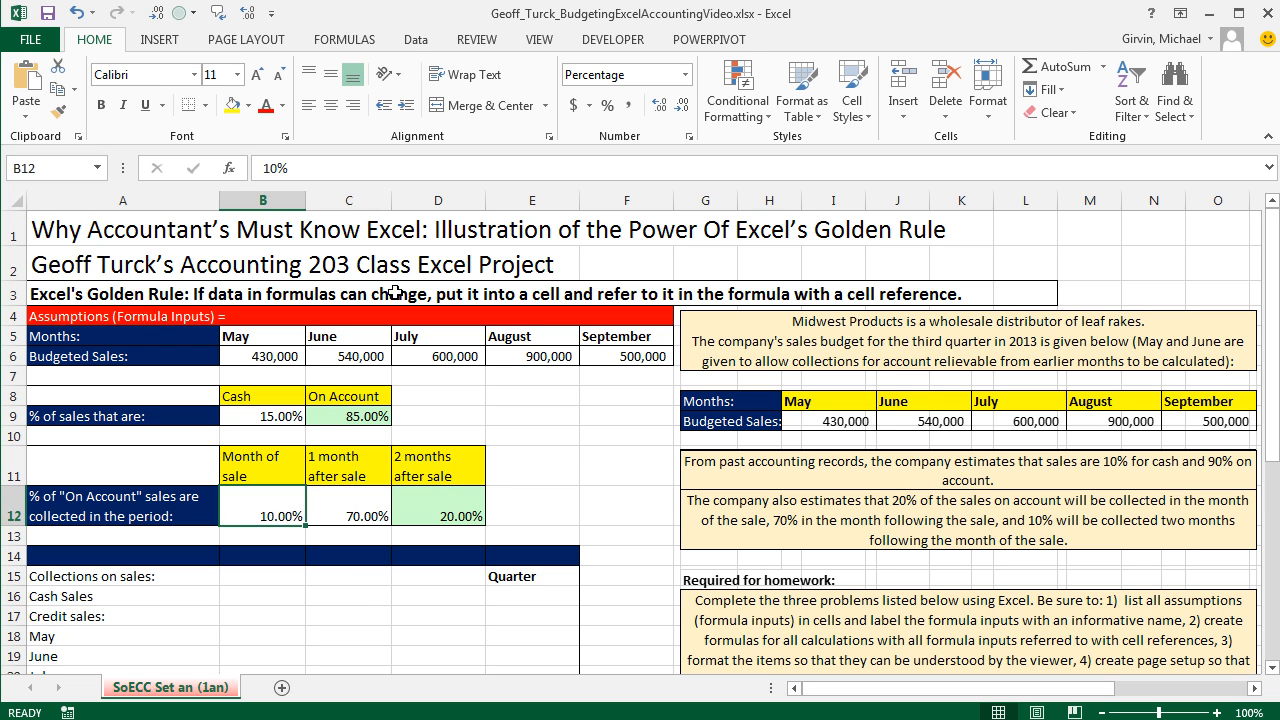
key(ctrl+z)
Set the cash percentage of sales in B9 to 10%.
click(273, 416)
text(10)
key(ctrl+Return)
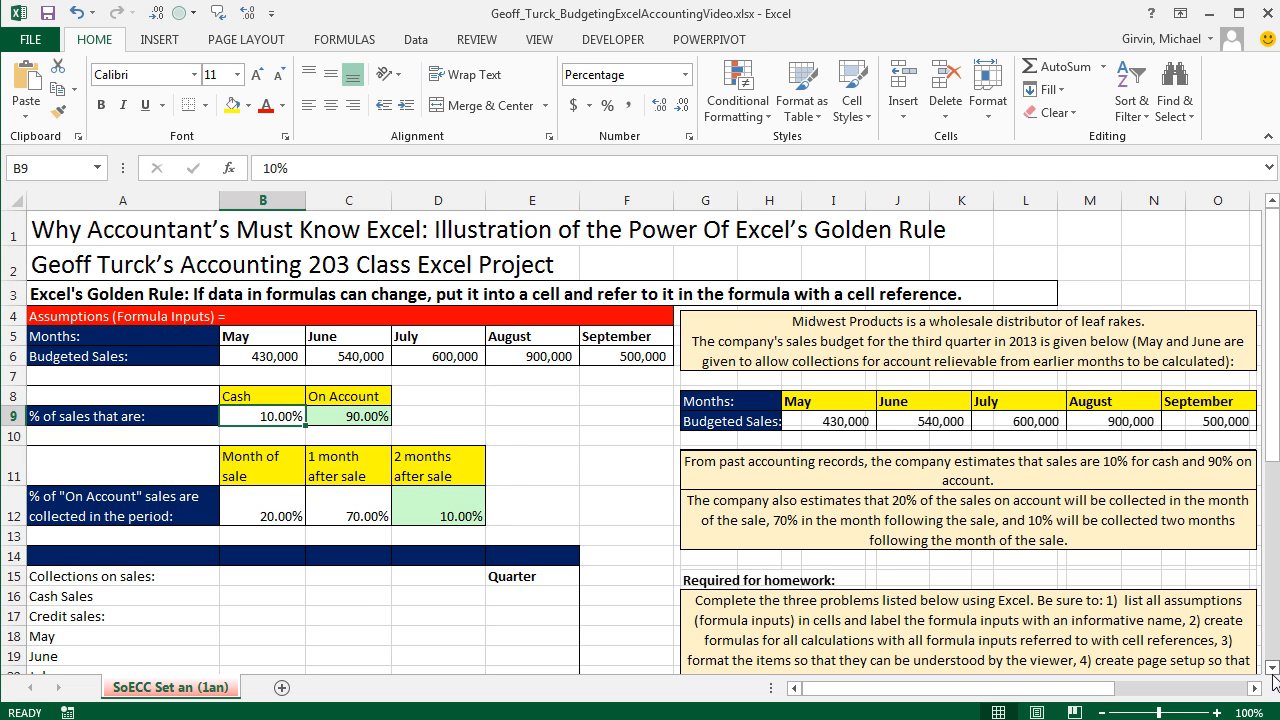
Collapse the ribbon, restore its tabs and commands through the ribbon display options, and collapse it again.
right_click(88, 49)
key(Escape)
click(1267, 136)
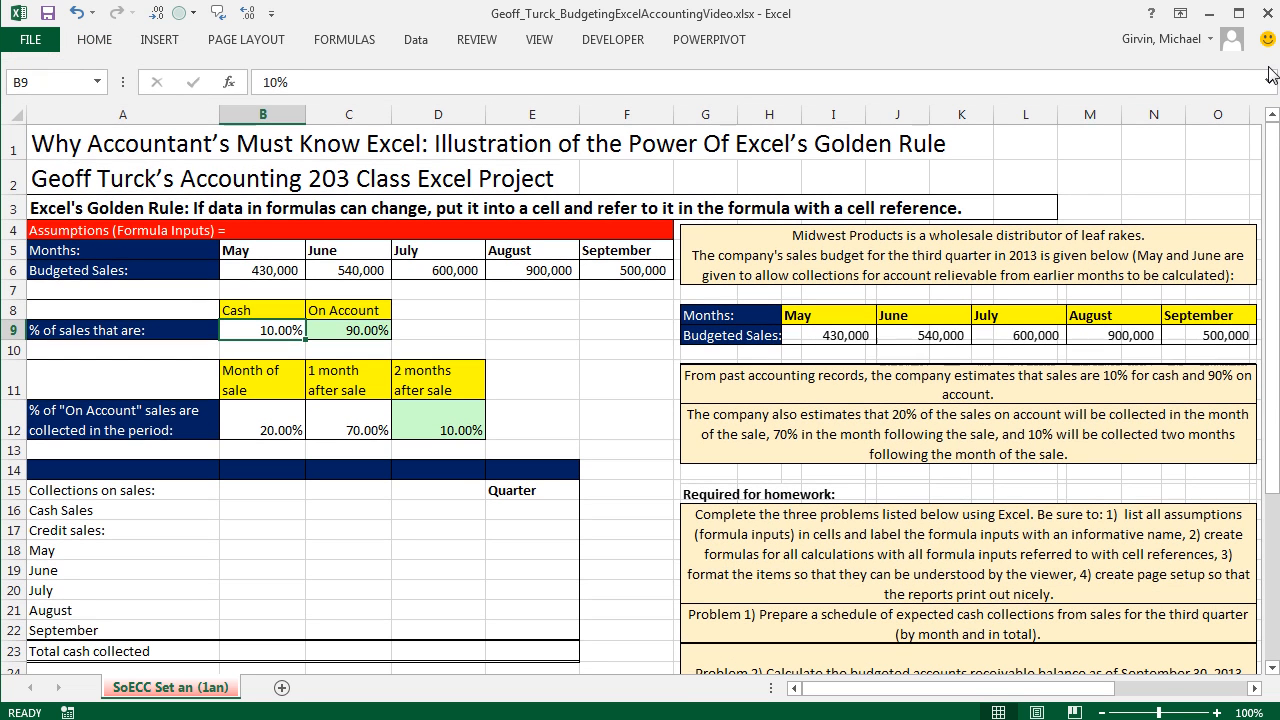
click(1181, 15)
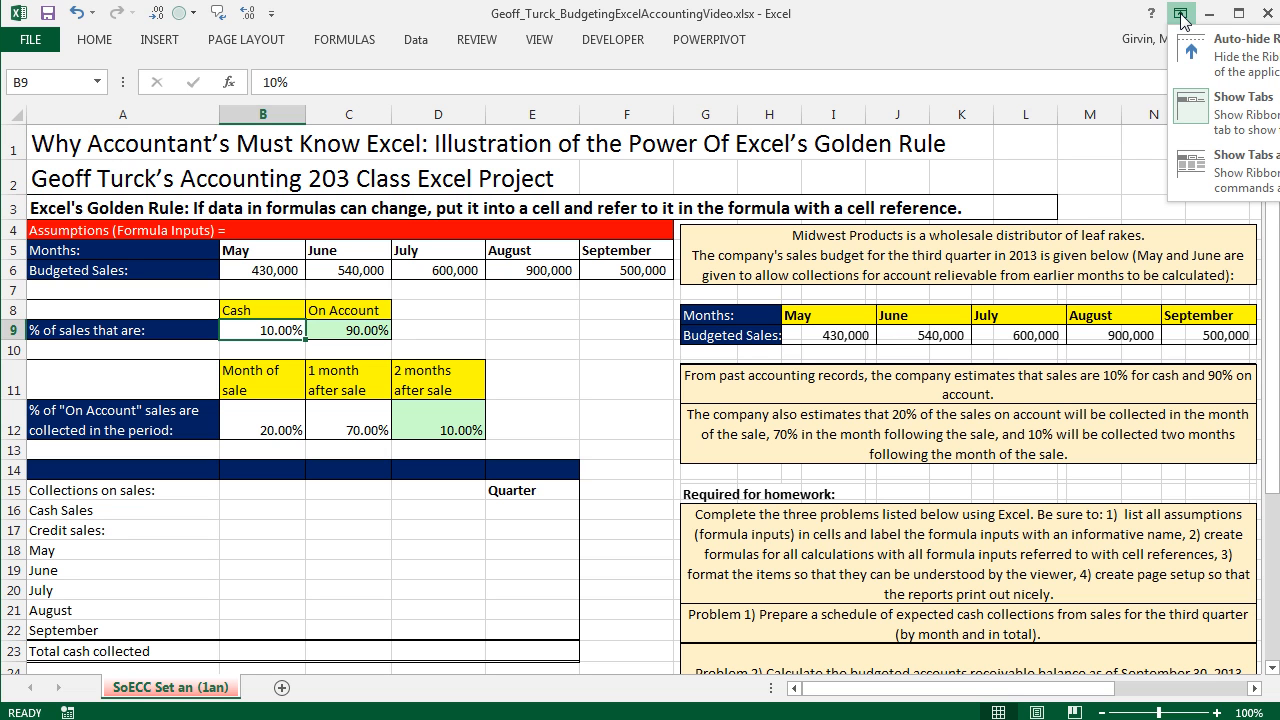
click(1210, 166)
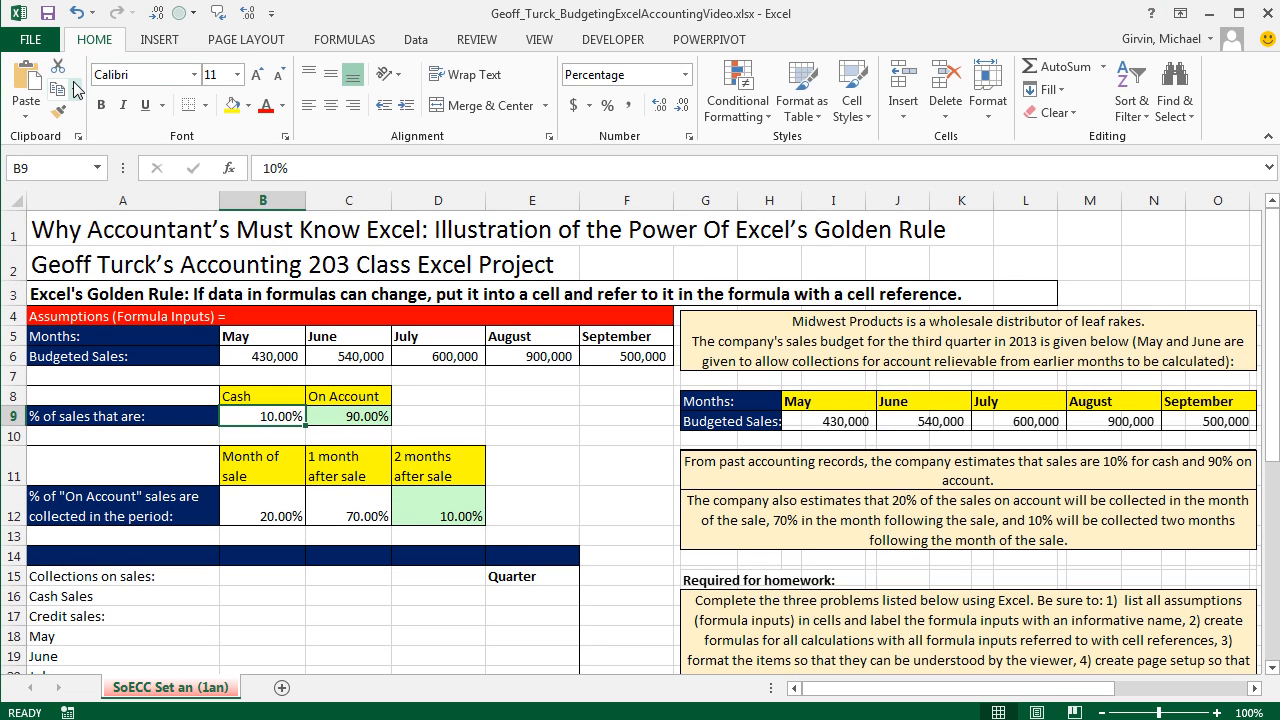
key(ctrl+F1)
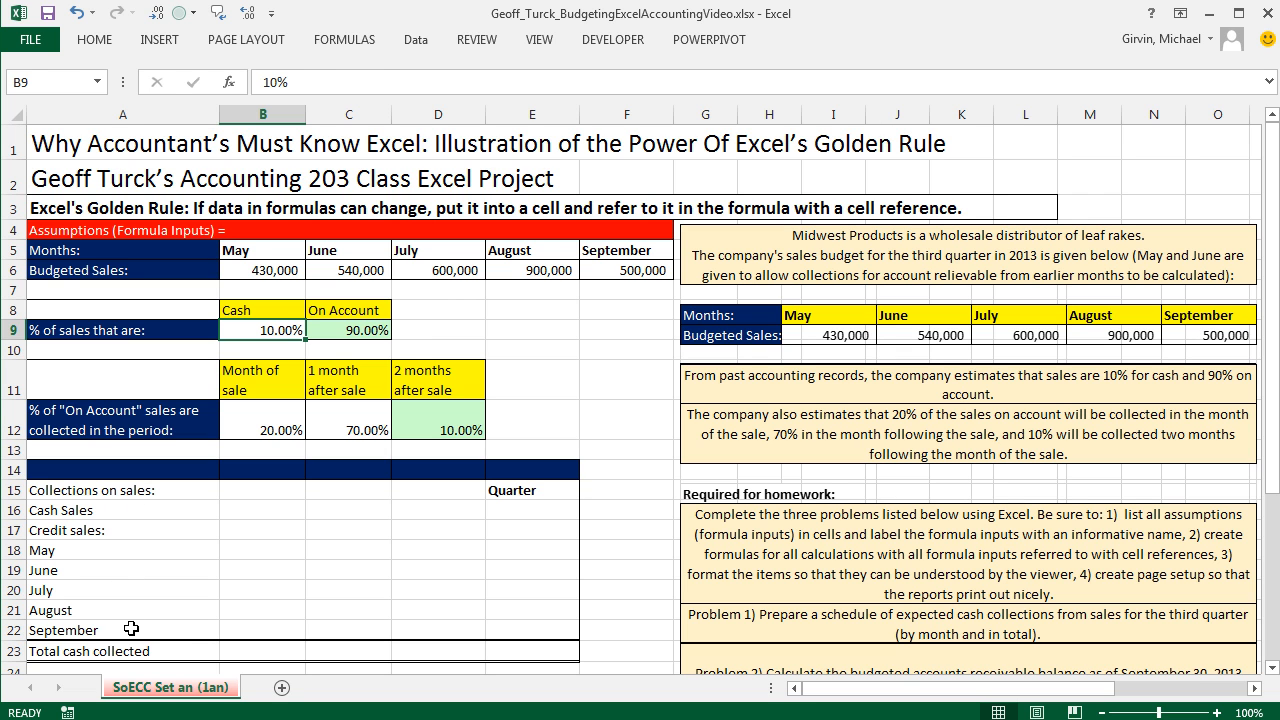
Remove all borders from the "Total cash collected" row, A23:E23.
drag(42, 651, 563, 662)
key(ctrl+1)
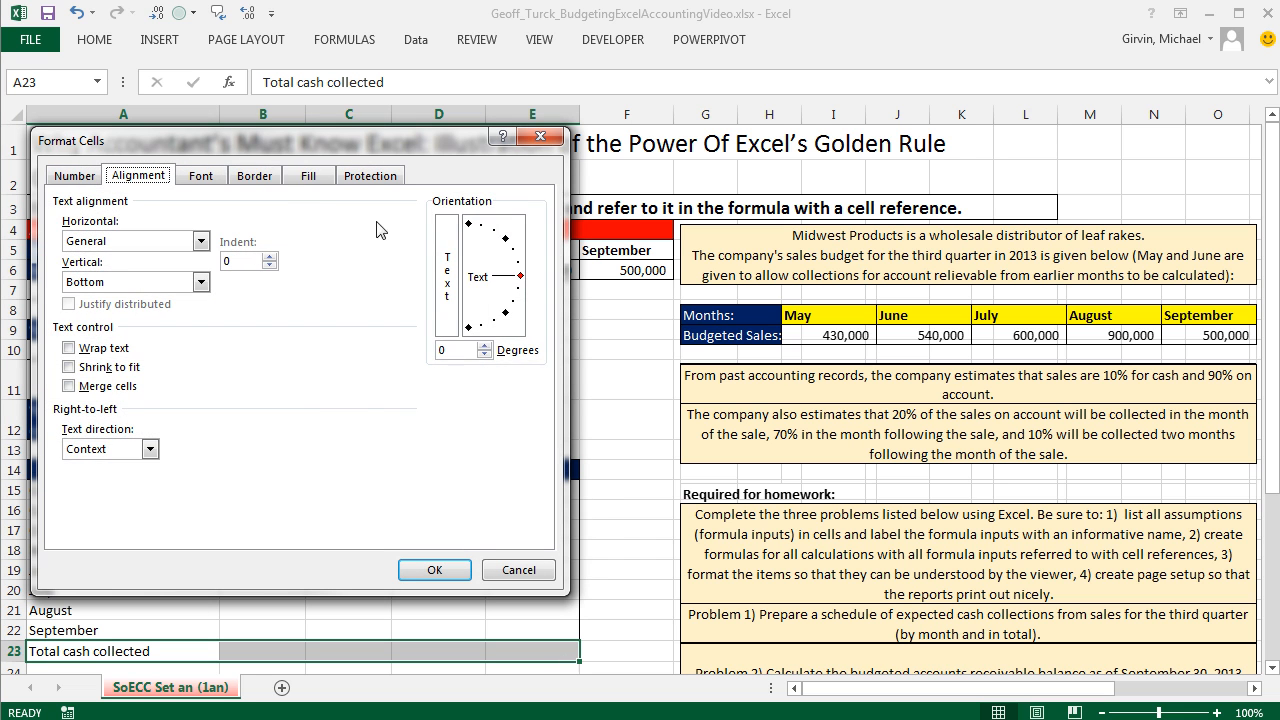
click(255, 176)
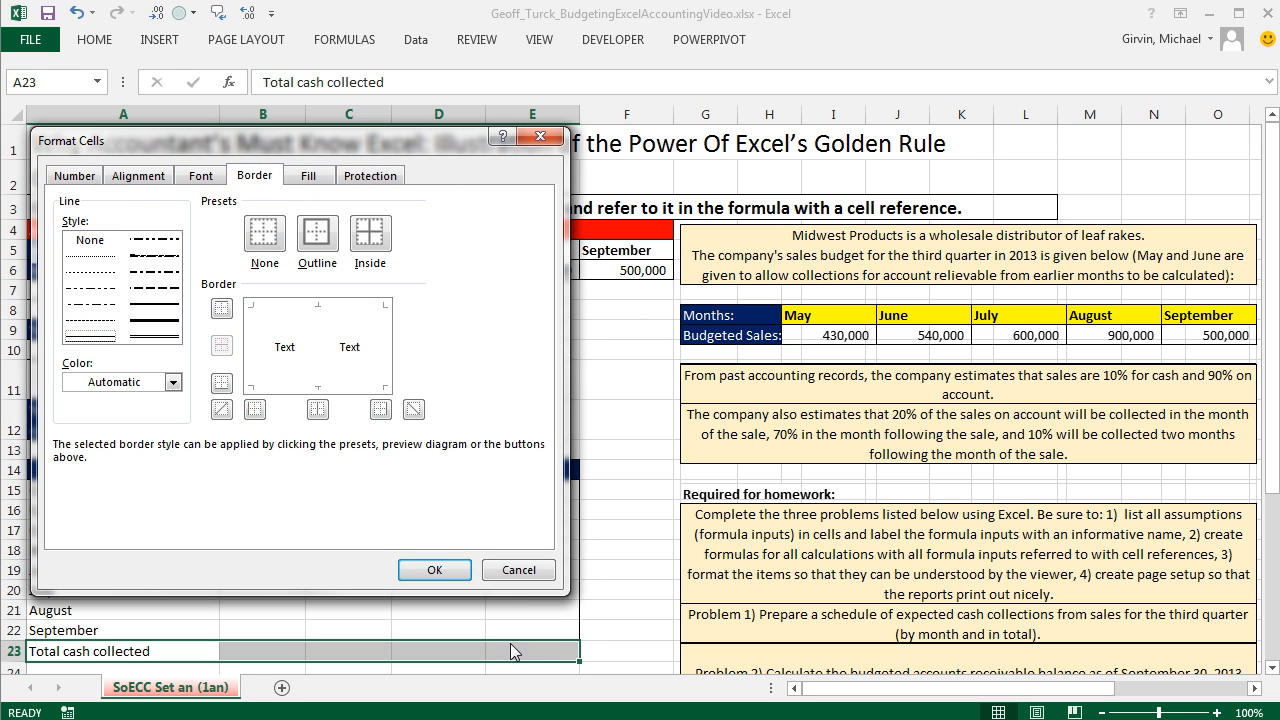
click(432, 570)
click(624, 574)
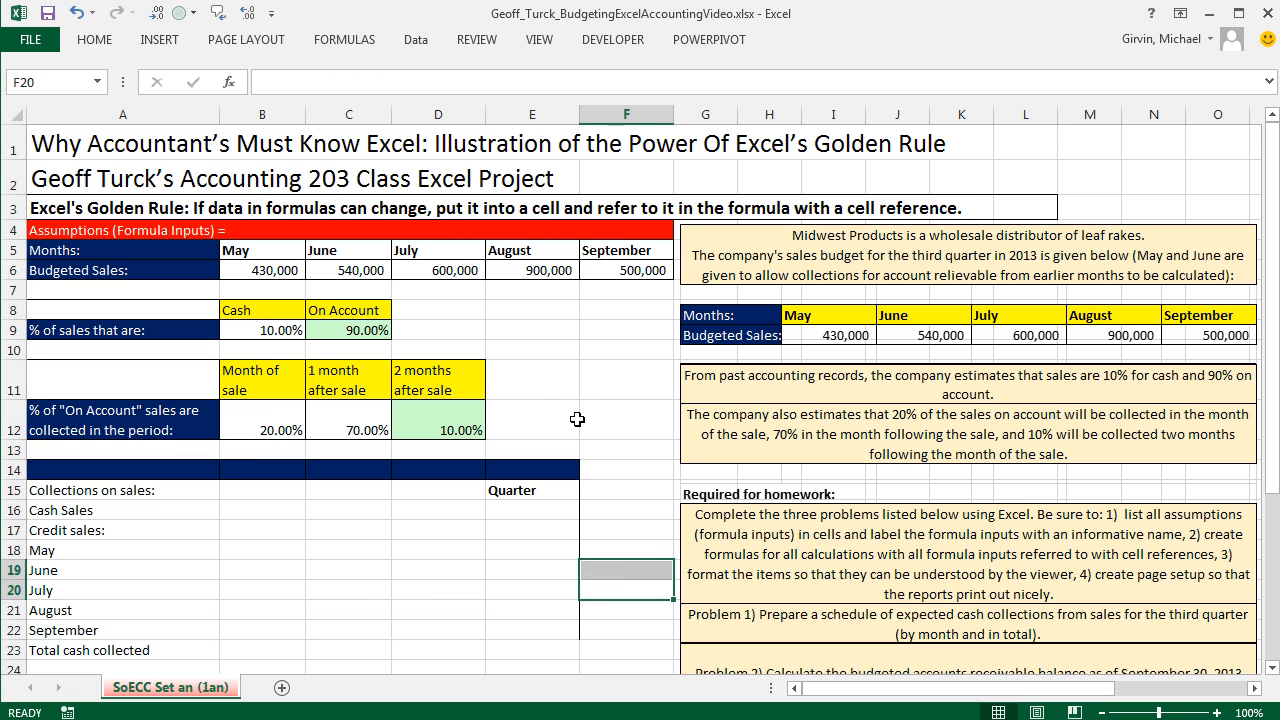
click(575, 420)
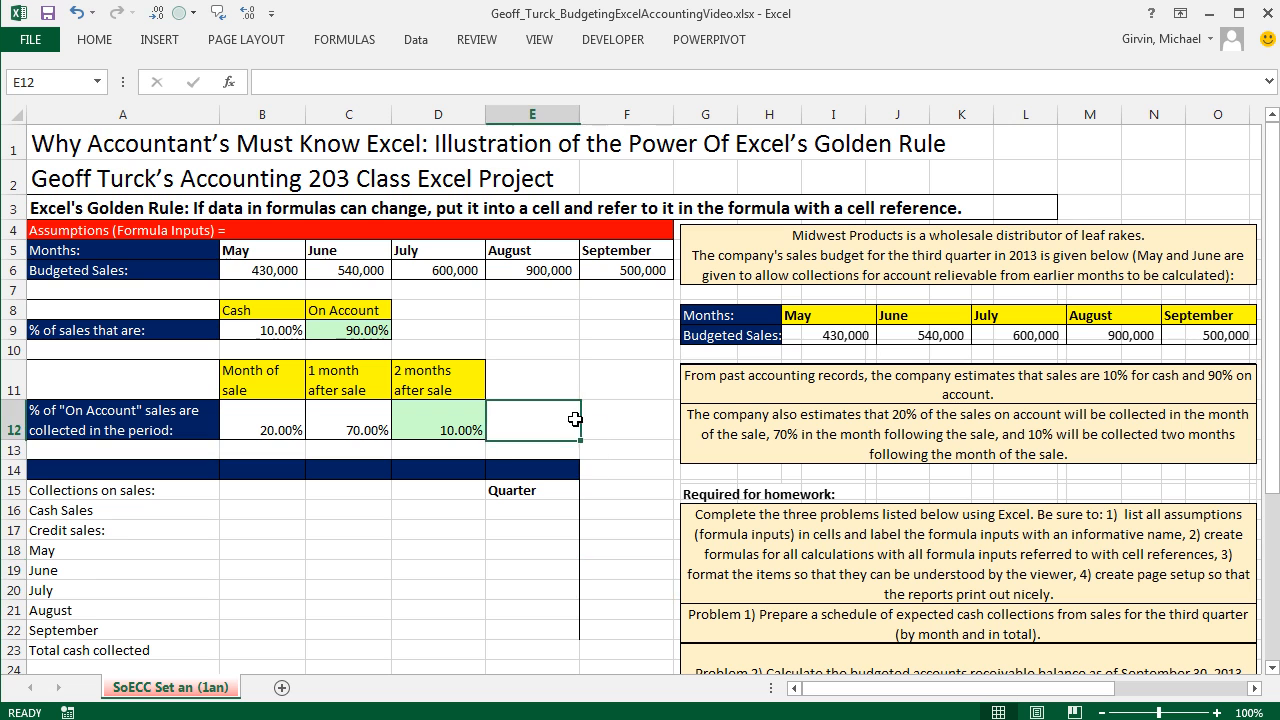
Indent the labels from "Cash Sales" through "September" in A16:A22 by one level.
click(62, 529)
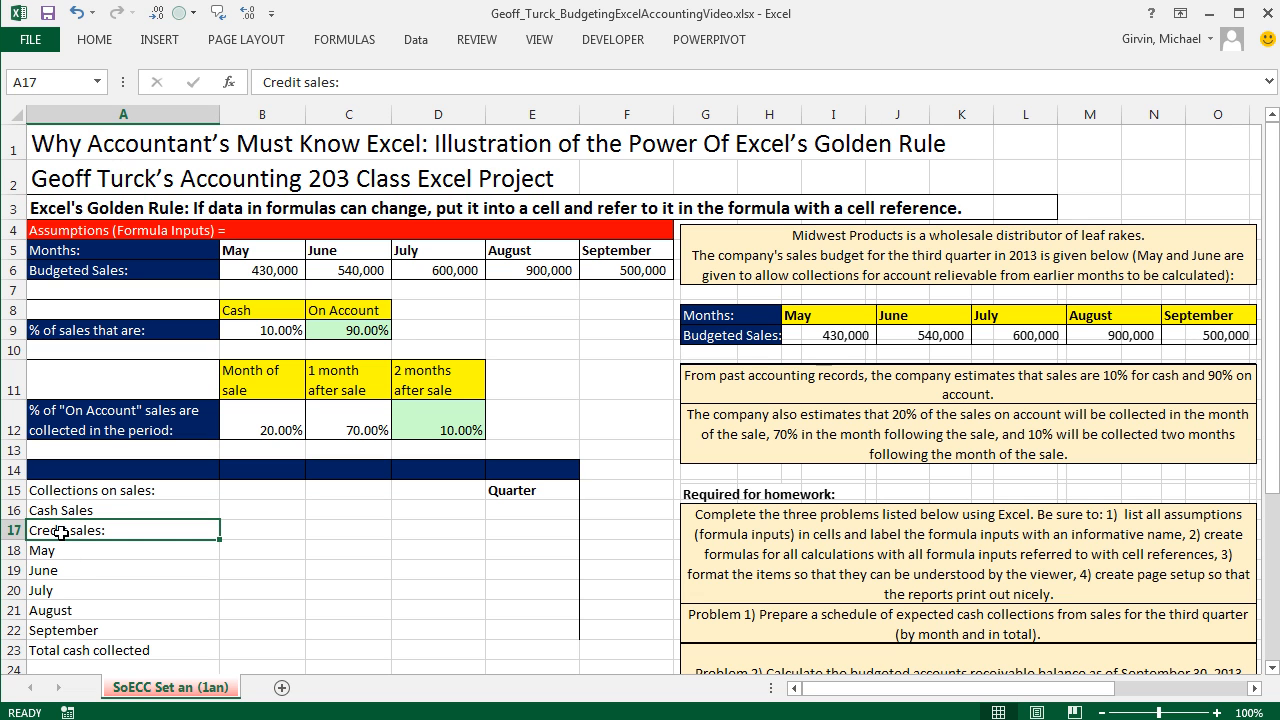
drag(64, 509, 77, 631)
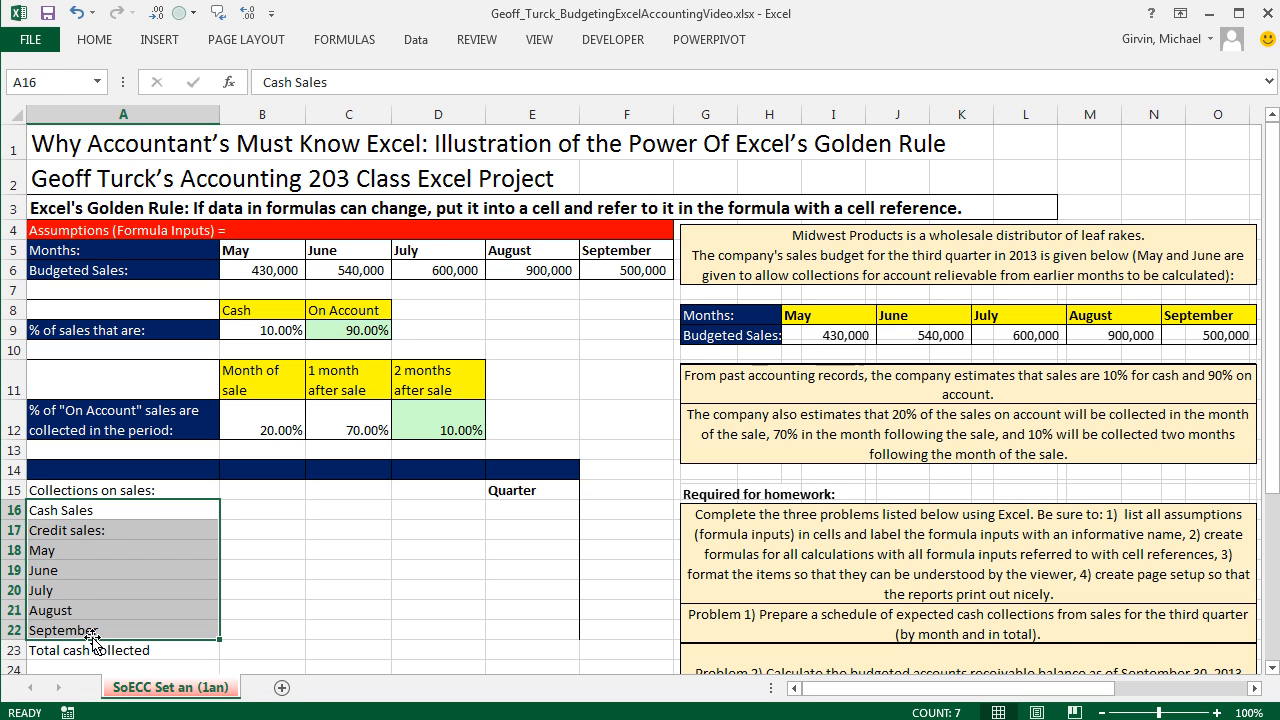
click(94, 40)
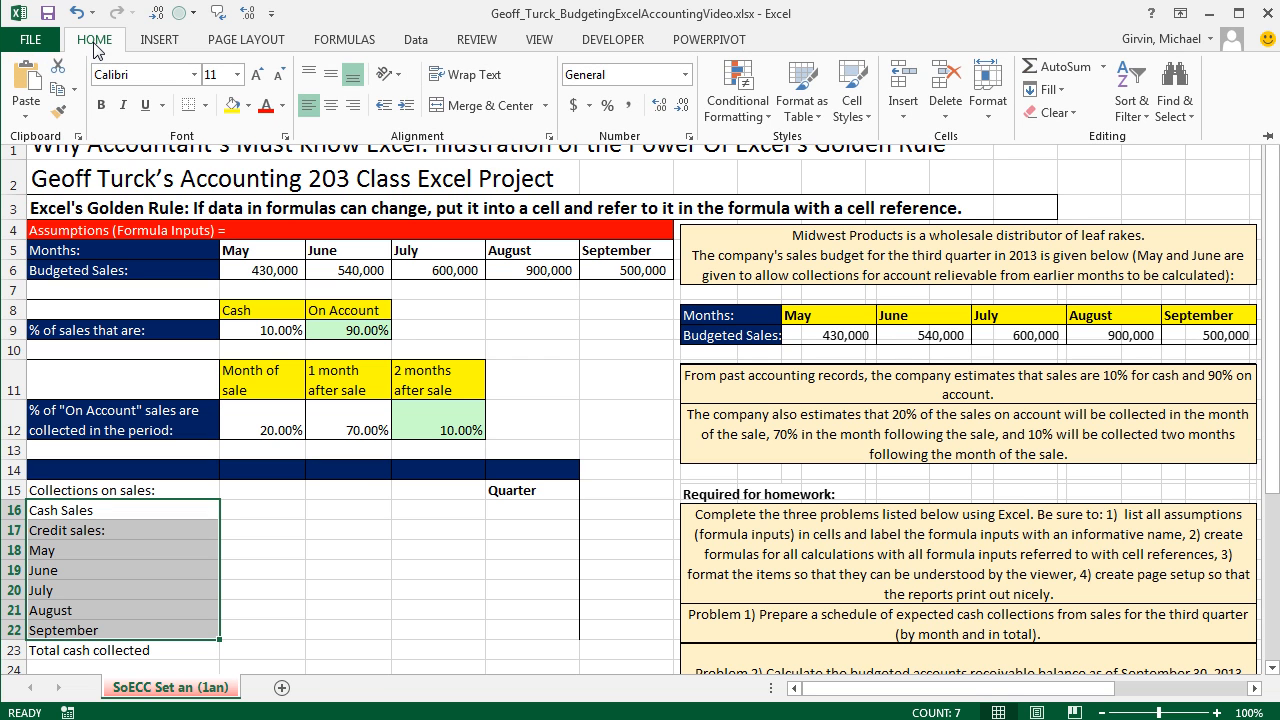
click(408, 106)
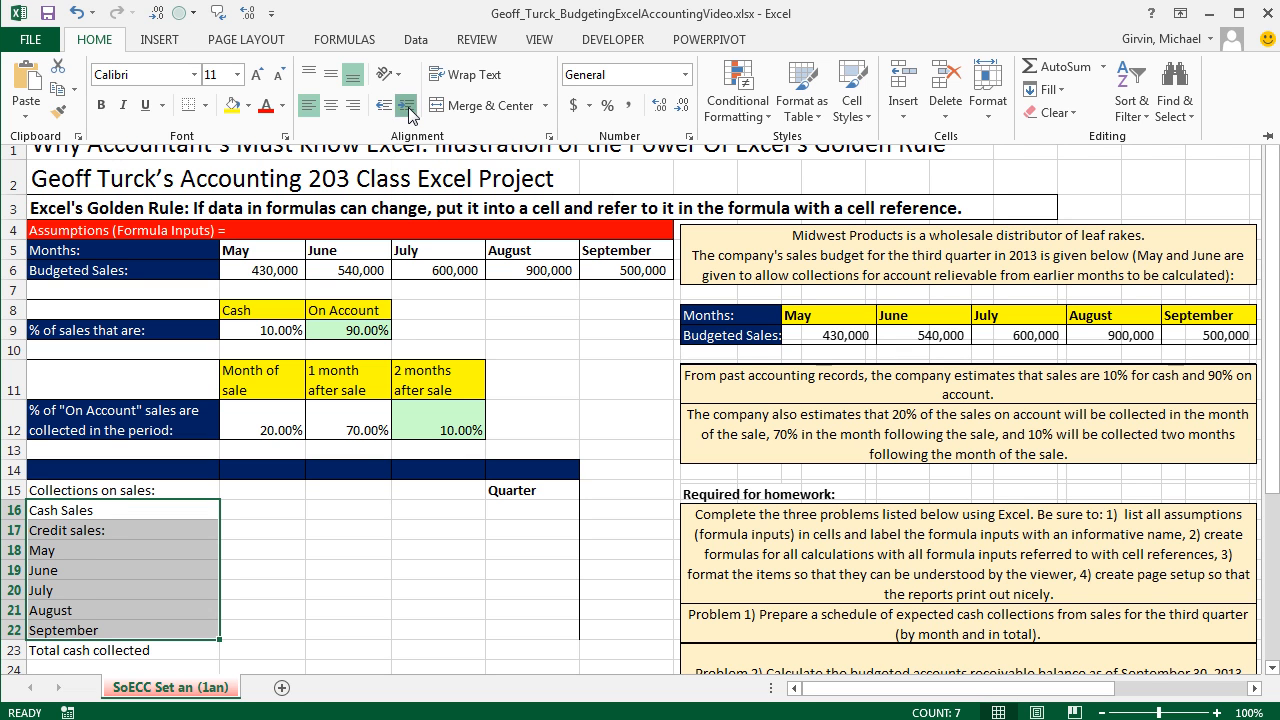
Indent the month labels May through September in A18:A22 by one additional level.
click(72, 542)
drag(73, 549, 84, 630)
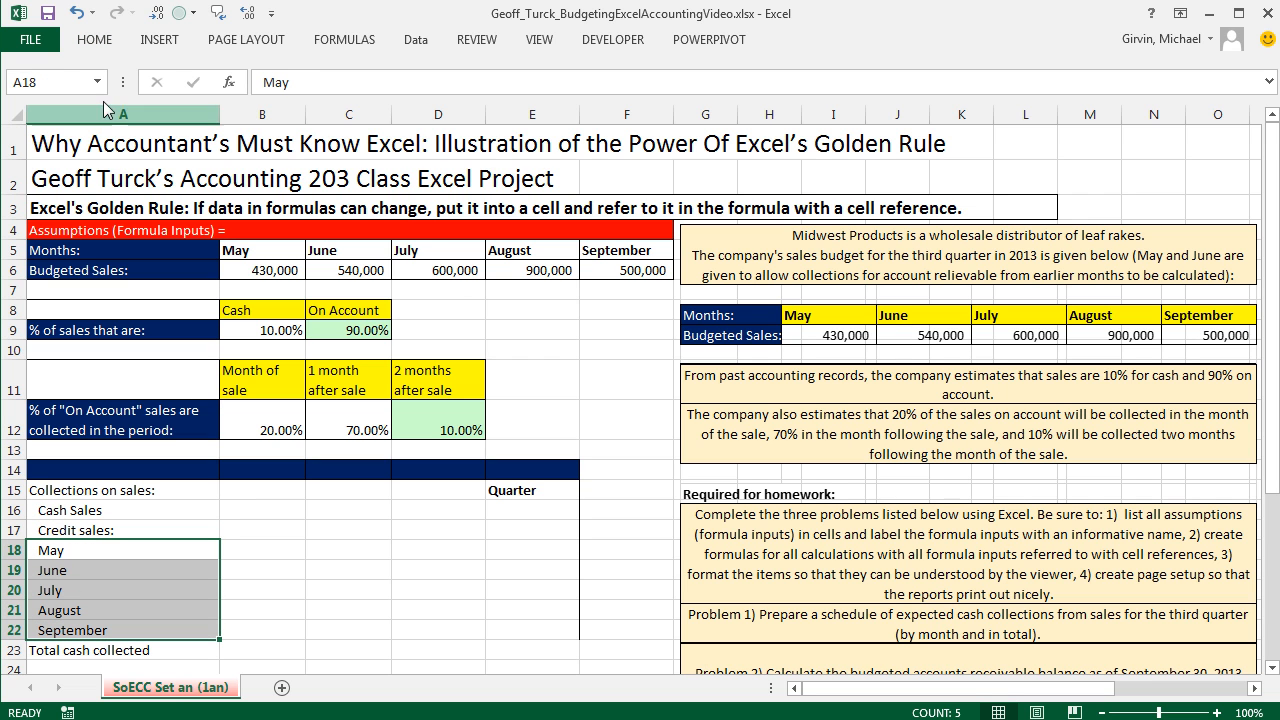
click(92, 44)
click(407, 105)
click(270, 590)
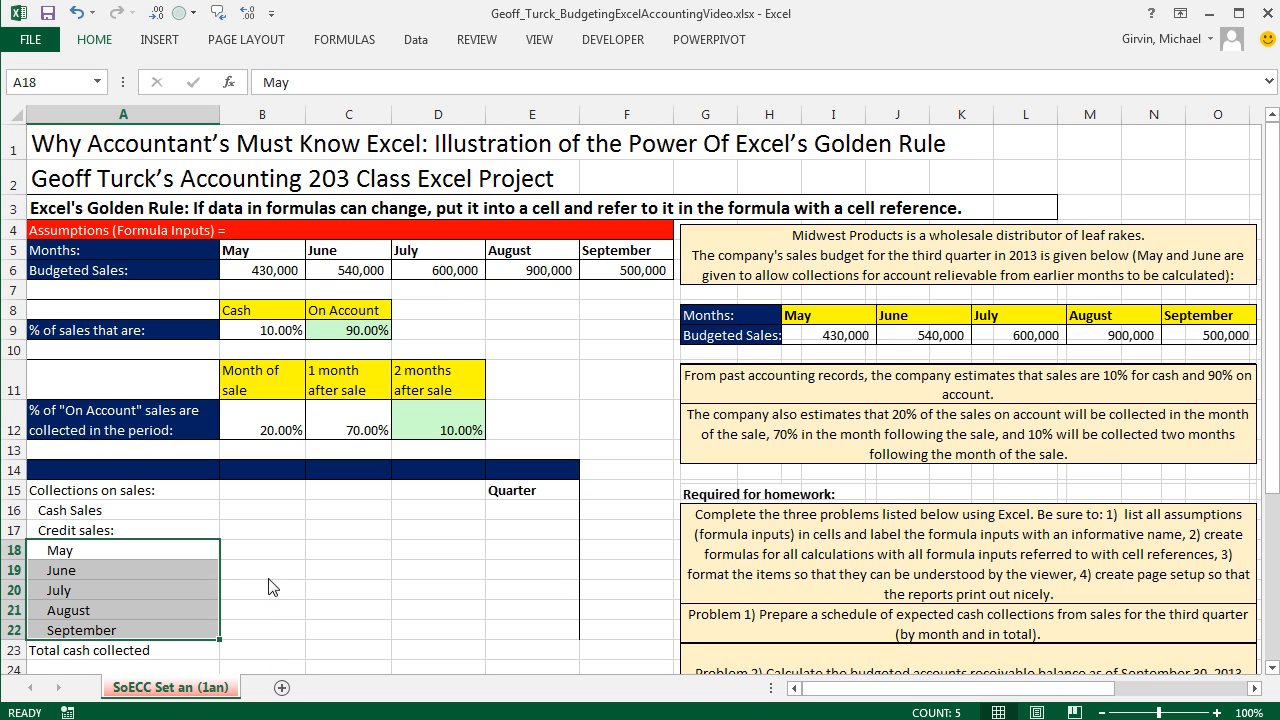
click(588, 552)
Enter the title "Schedule of Expected Cash Collections" in A14 and select A14:E14.
click(166, 472)
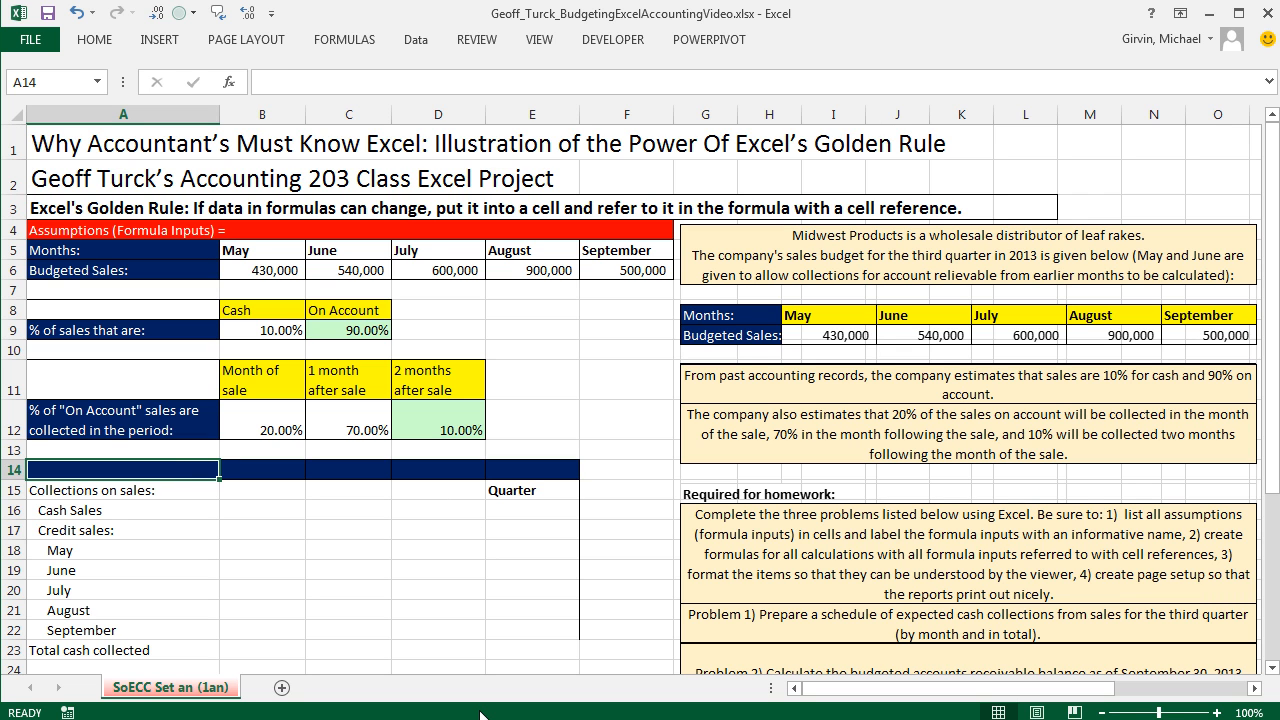
text(Schedule of Expected Cash Collections)
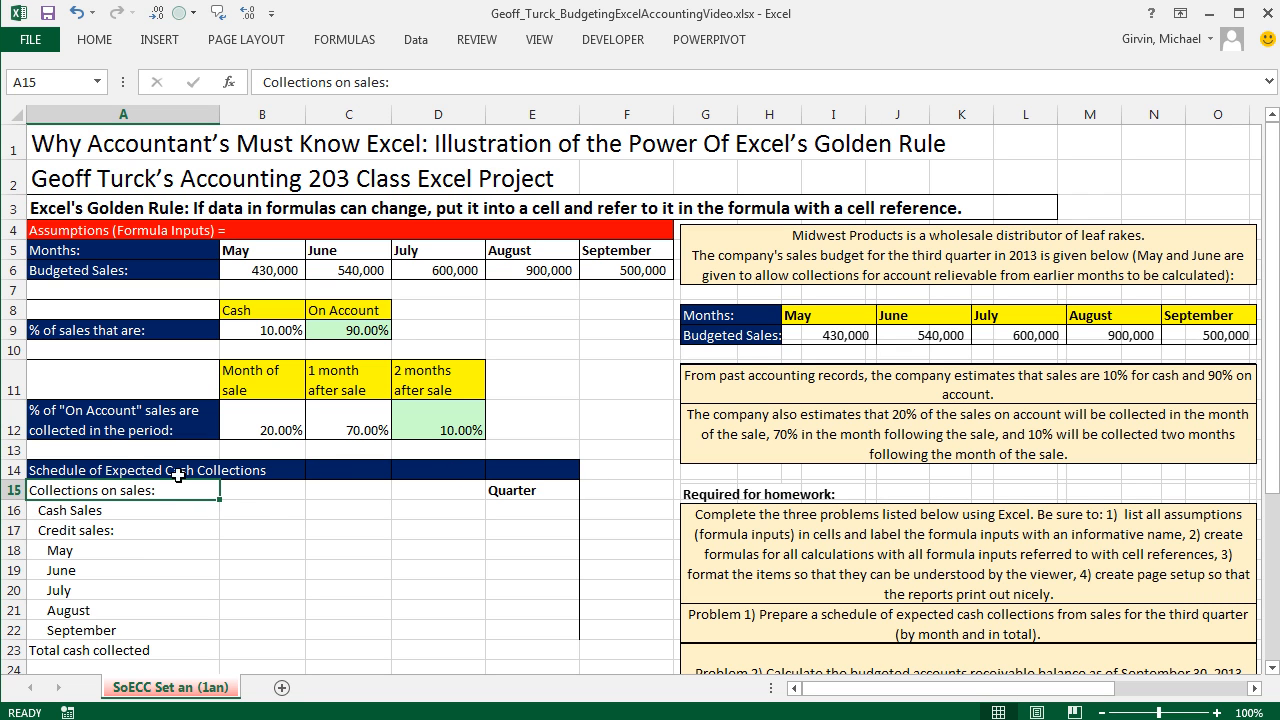
drag(71, 469, 532, 469)
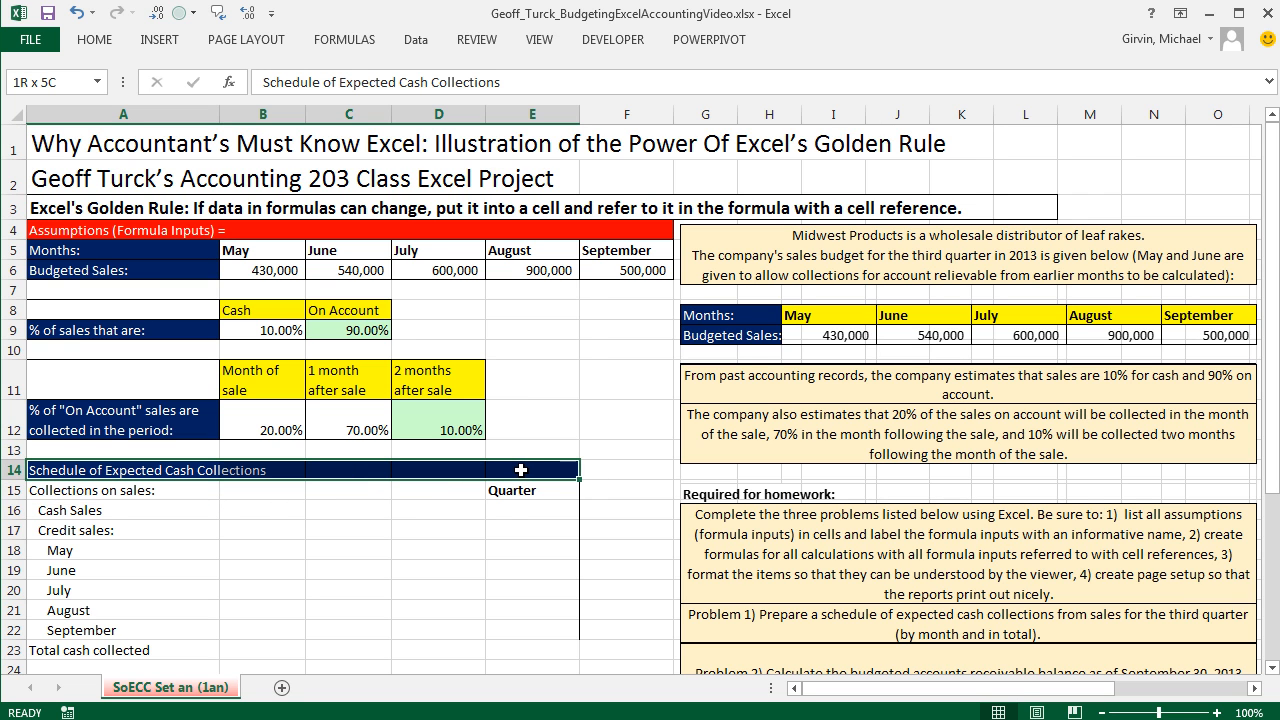
click(94, 39)
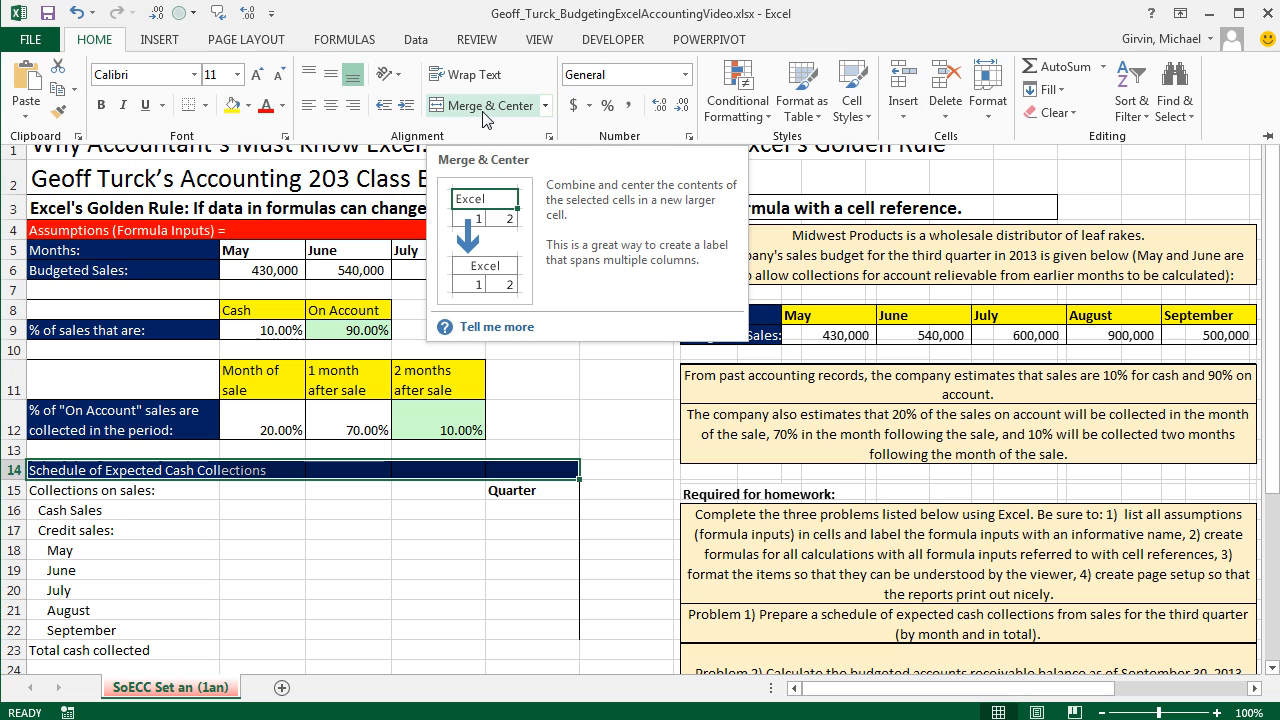
key(Escape)
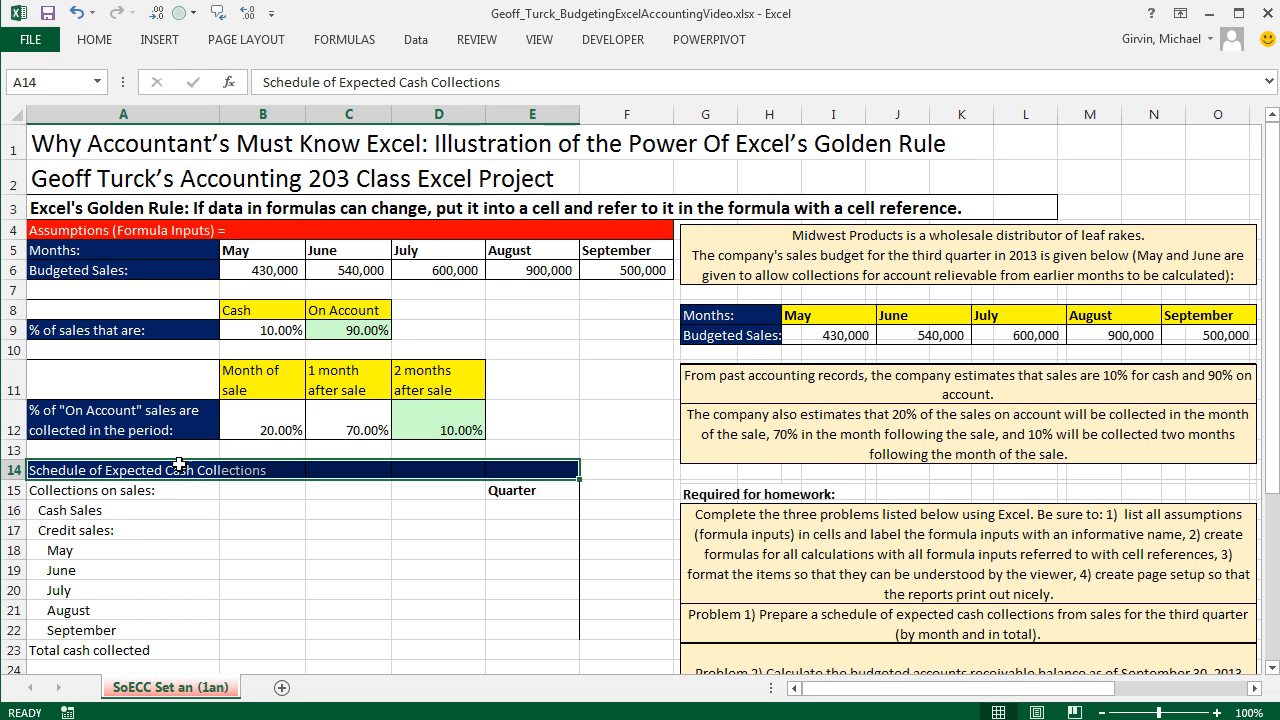
click(104, 42)
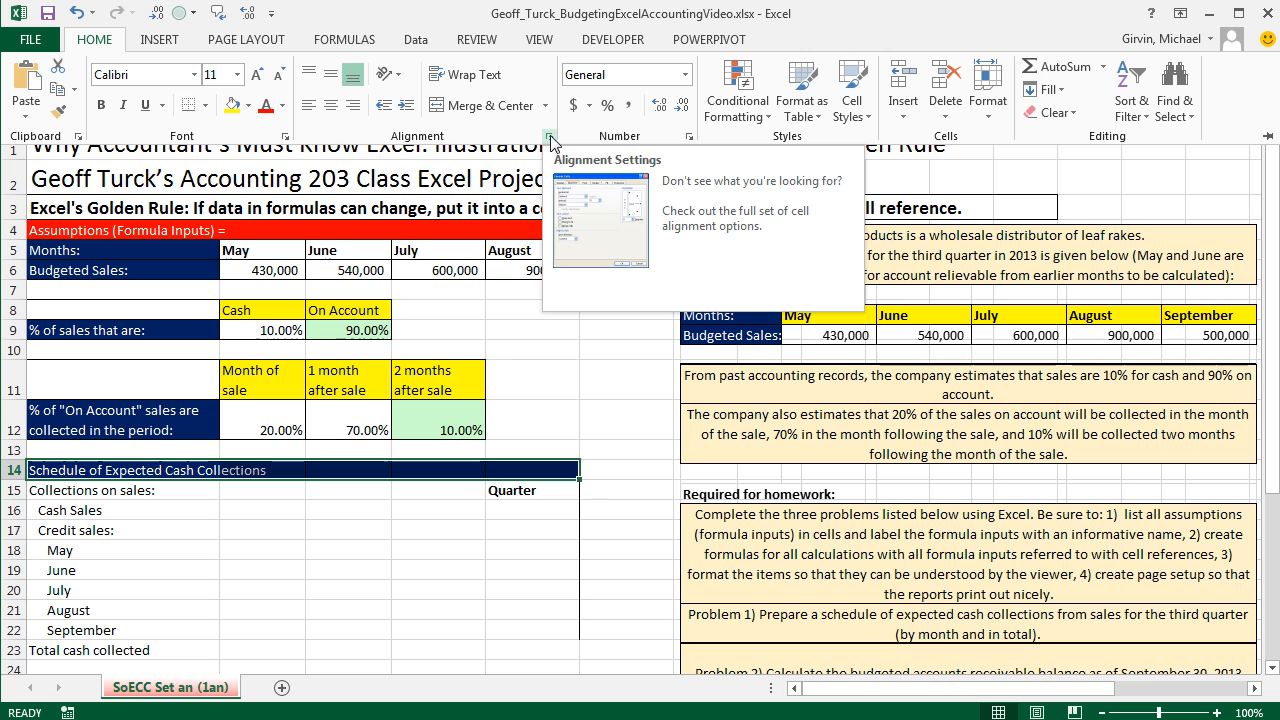
key(Escape)
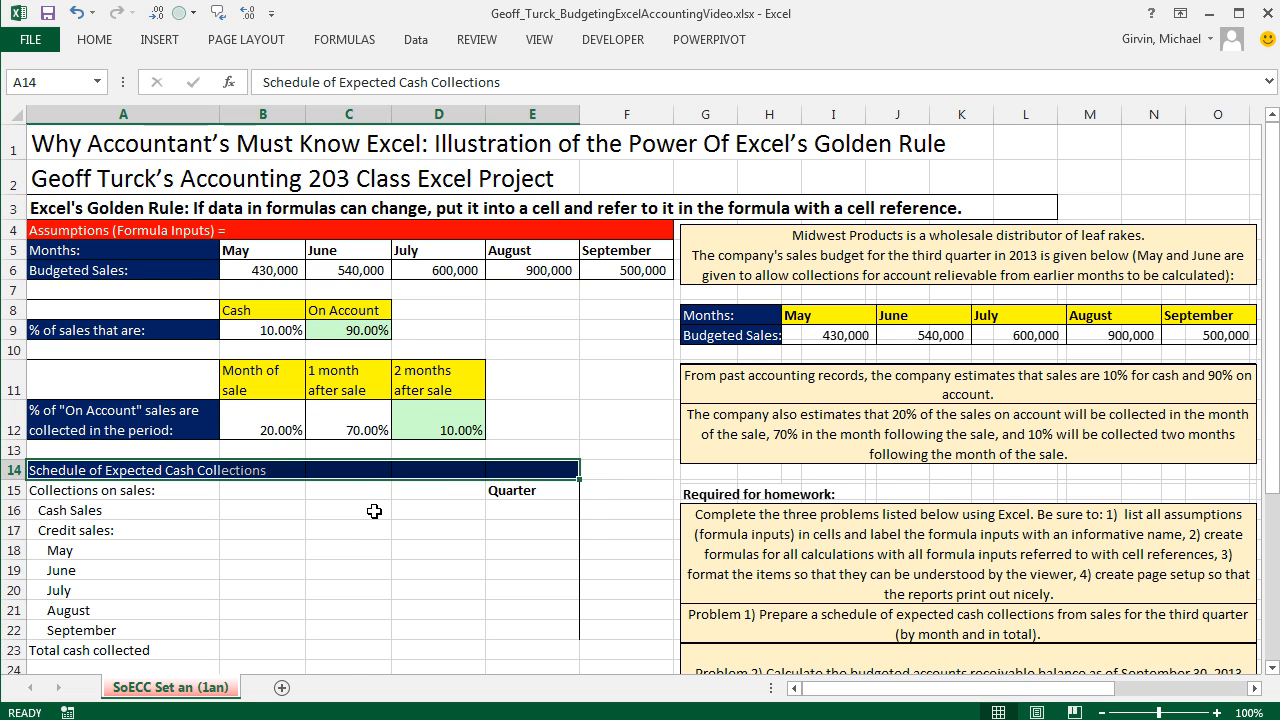
Center the schedule title across A14:E14 with the Center Across Selection alignment, without merging the cells.
key(ctrl+1)
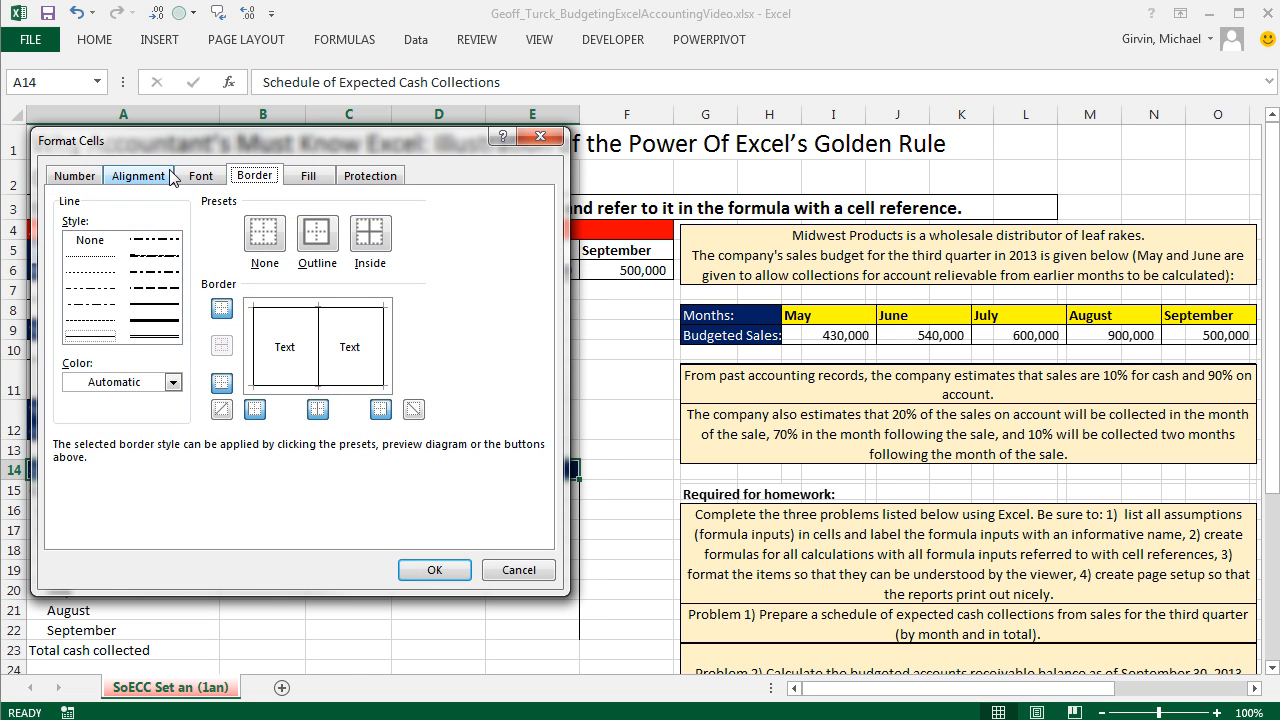
click(168, 176)
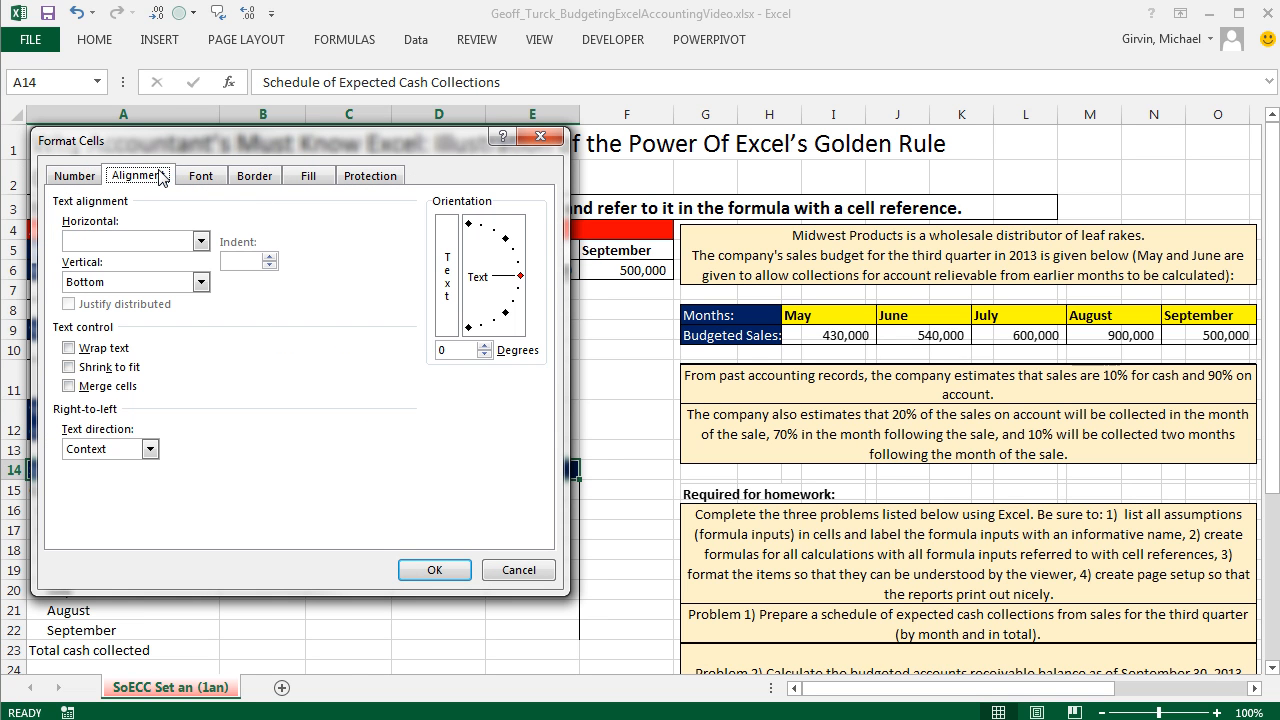
click(200, 243)
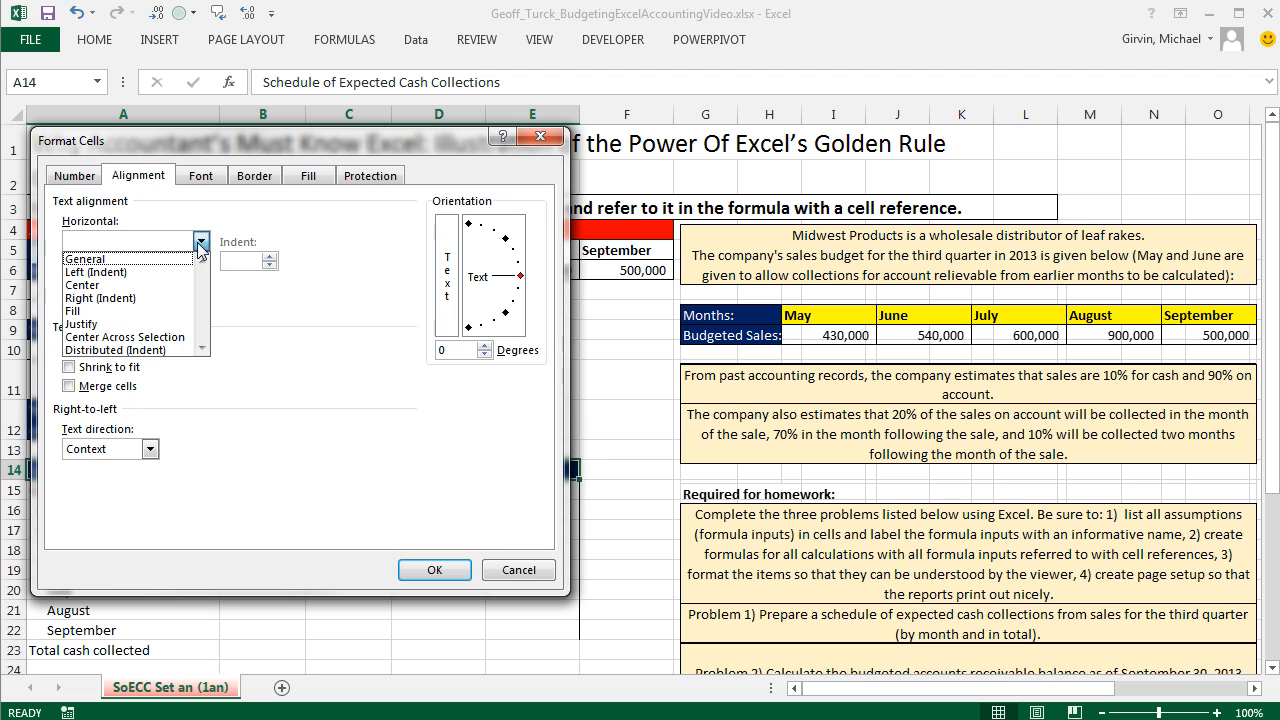
click(155, 339)
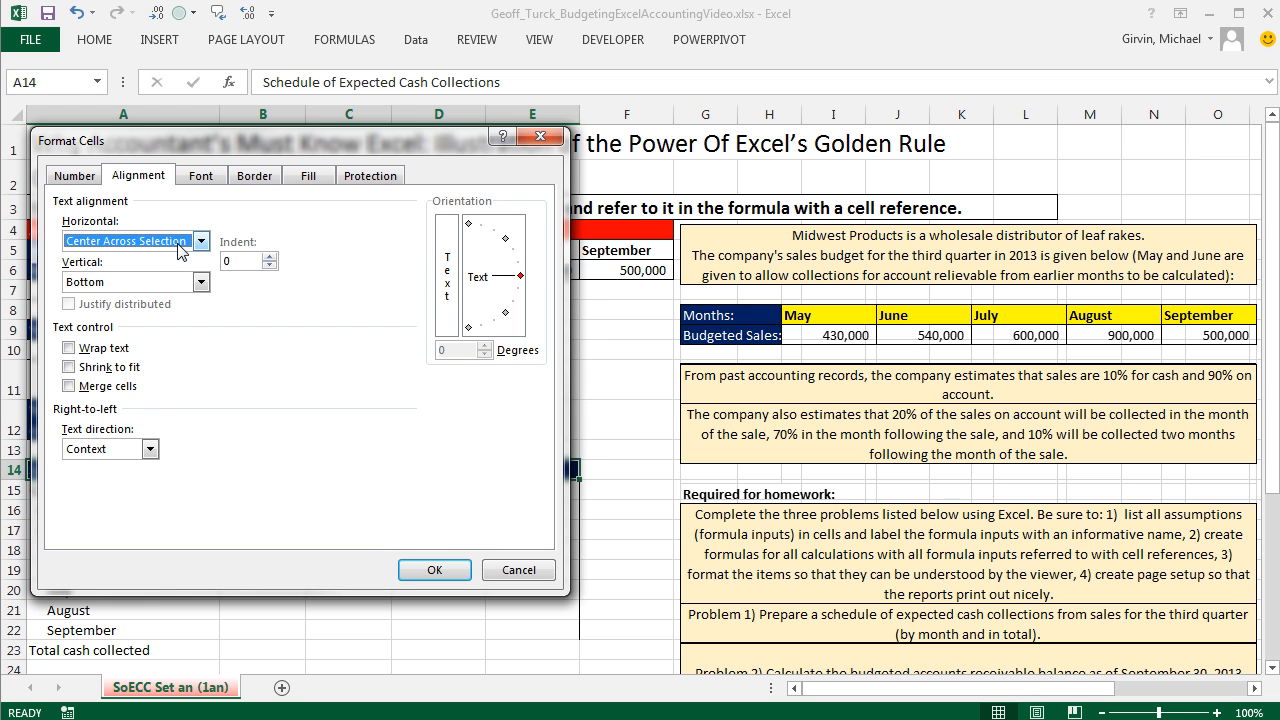
click(434, 569)
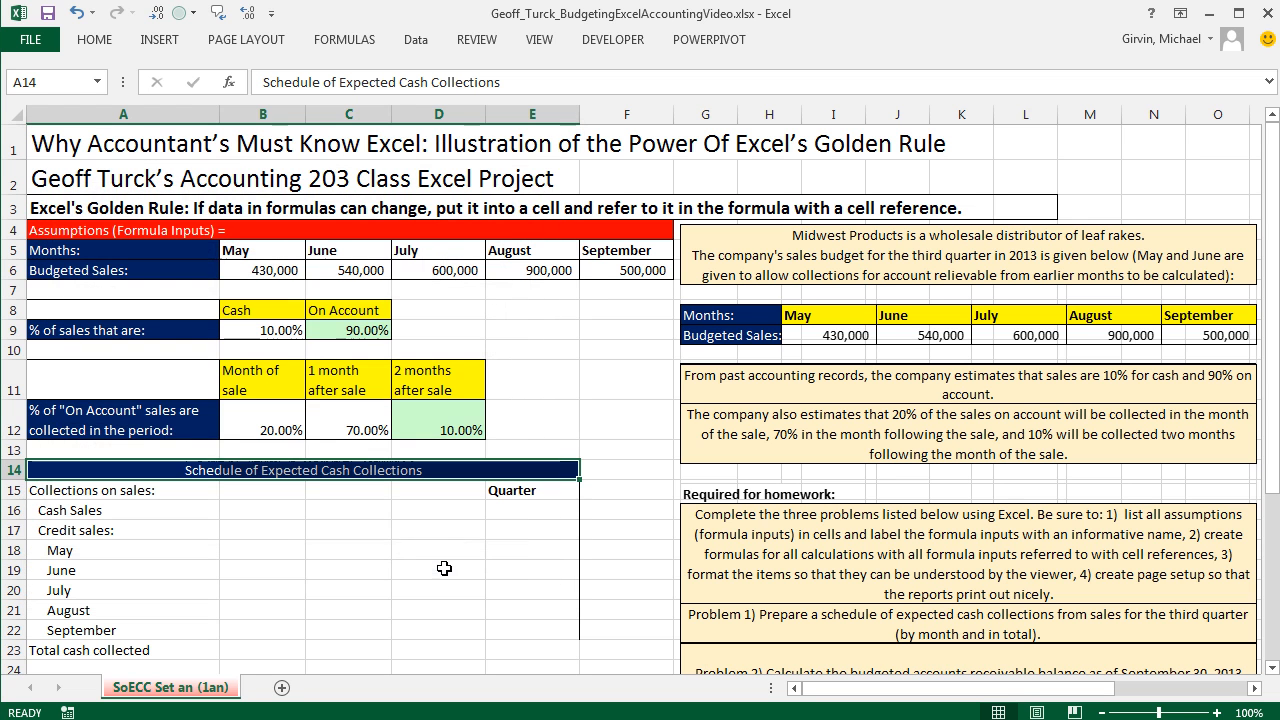
click(630, 490)
Set a thick top border on the "Total cash collected" row, A23:E23, in the cell formatting options.
scroll(590, 462, down, 1)
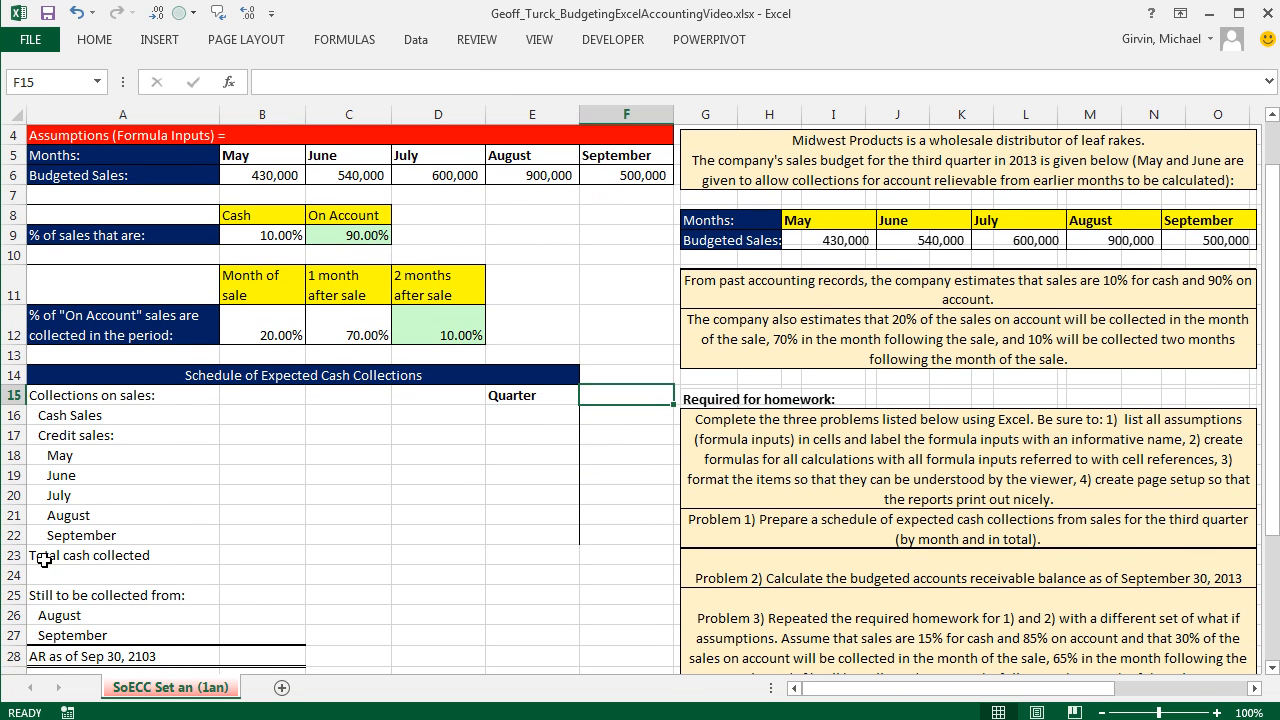
drag(38, 557, 533, 562)
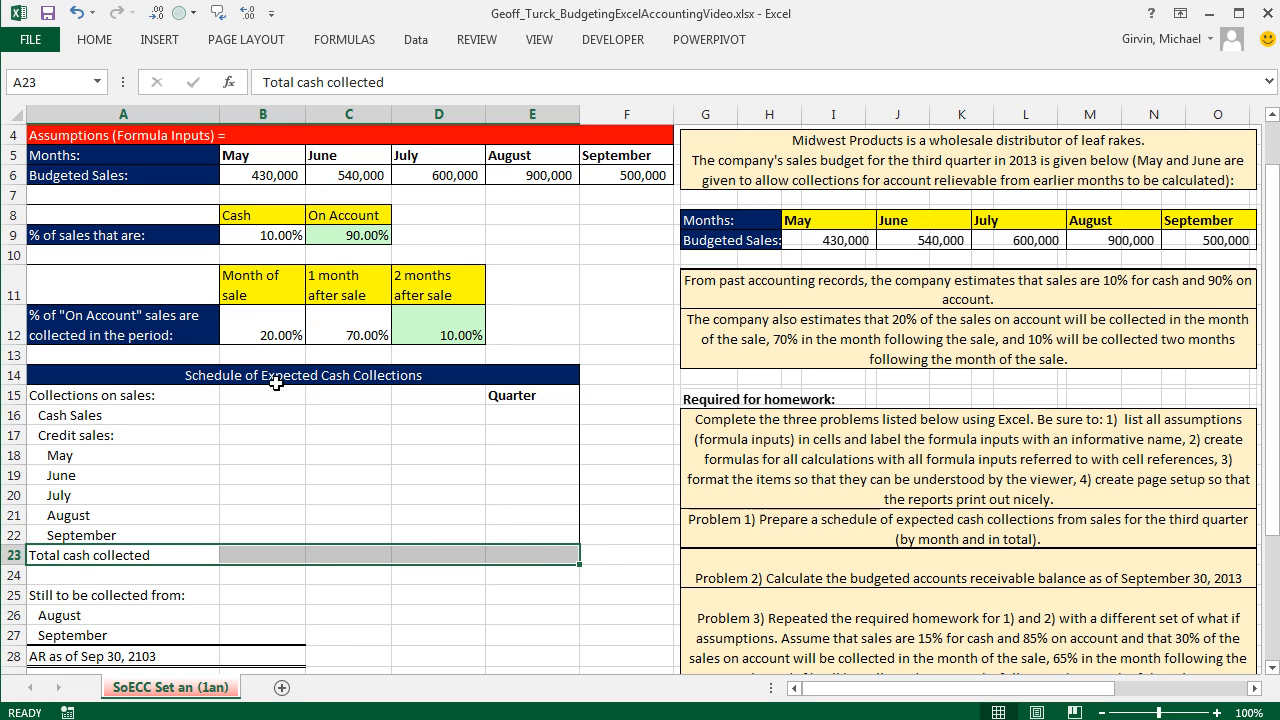
click(111, 45)
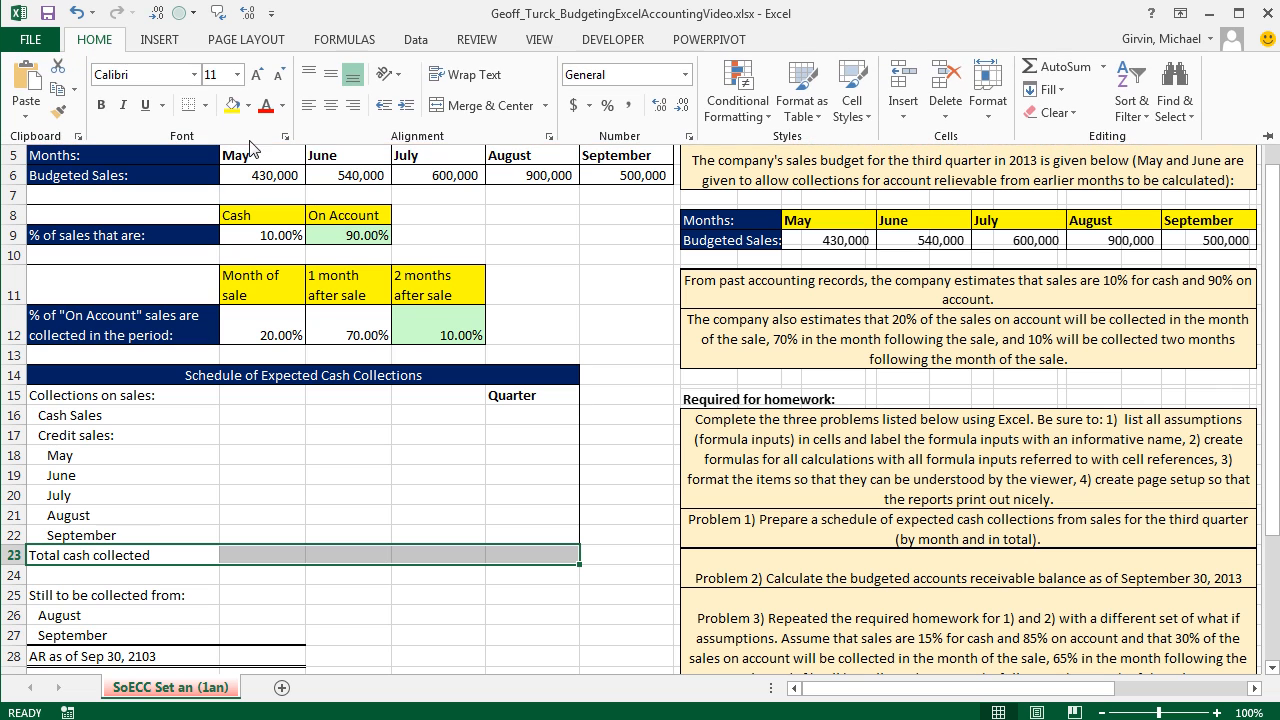
click(205, 105)
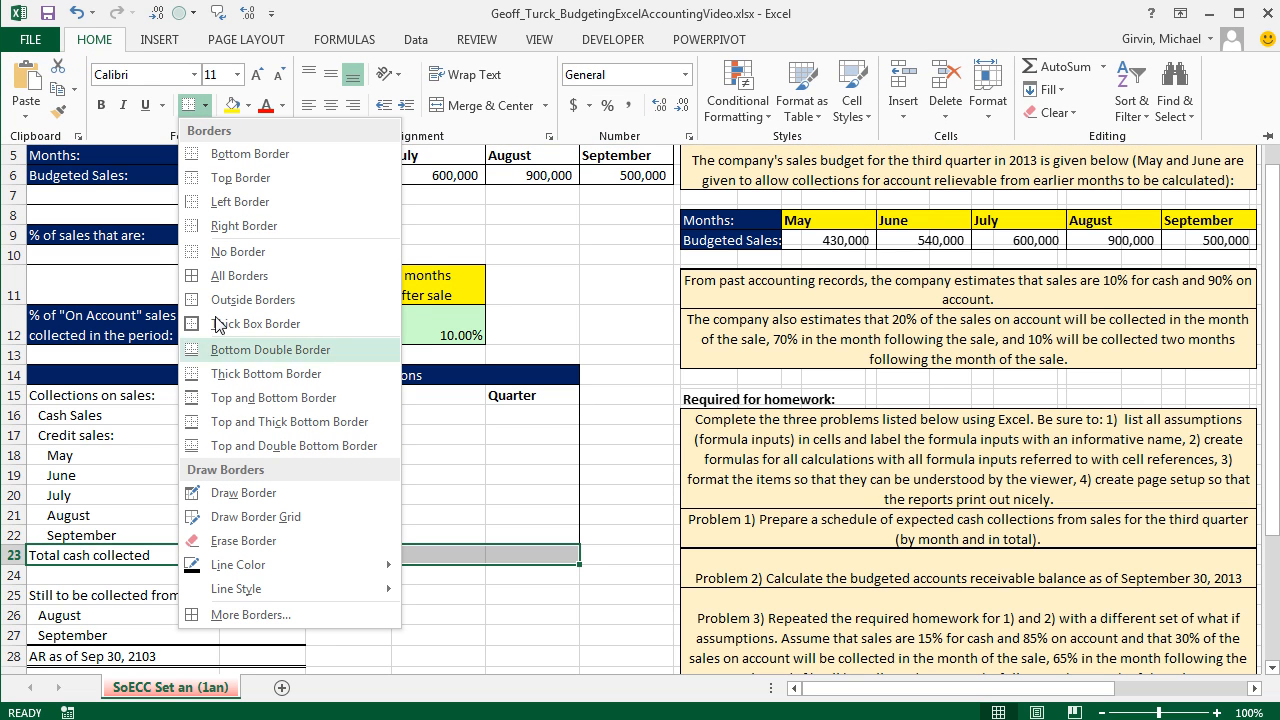
click(212, 228)
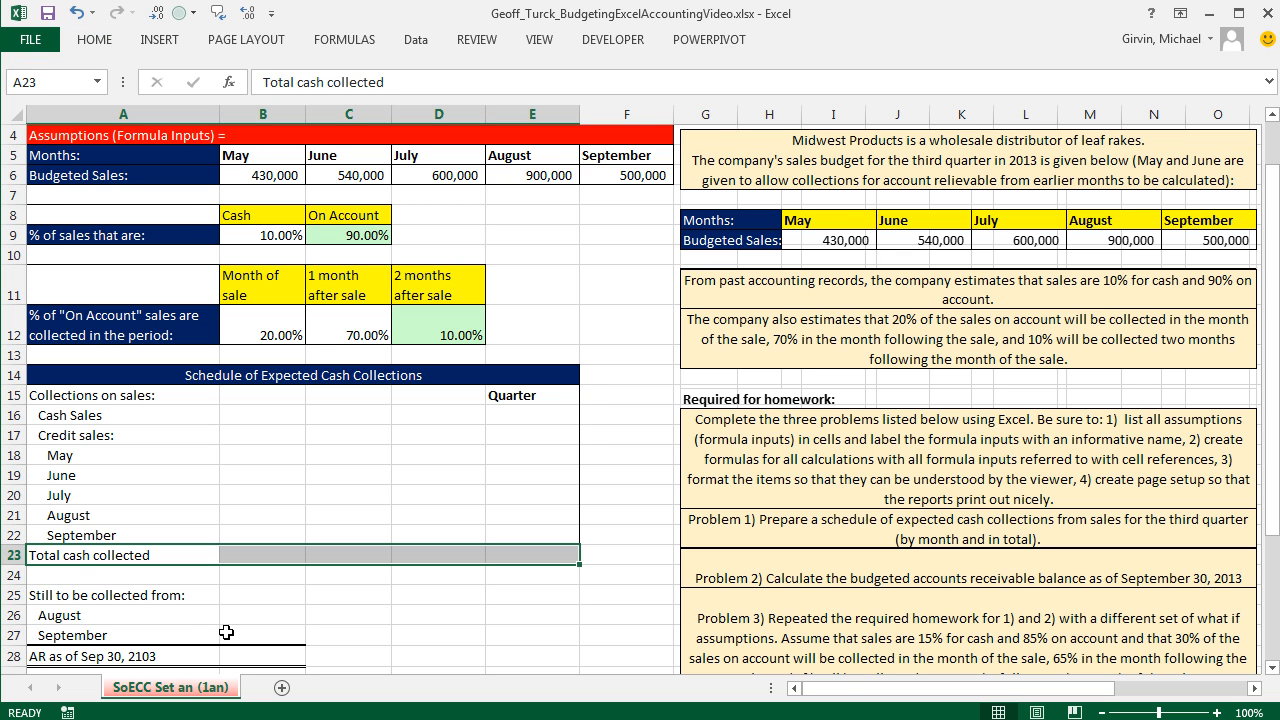
key(ctrl+1)
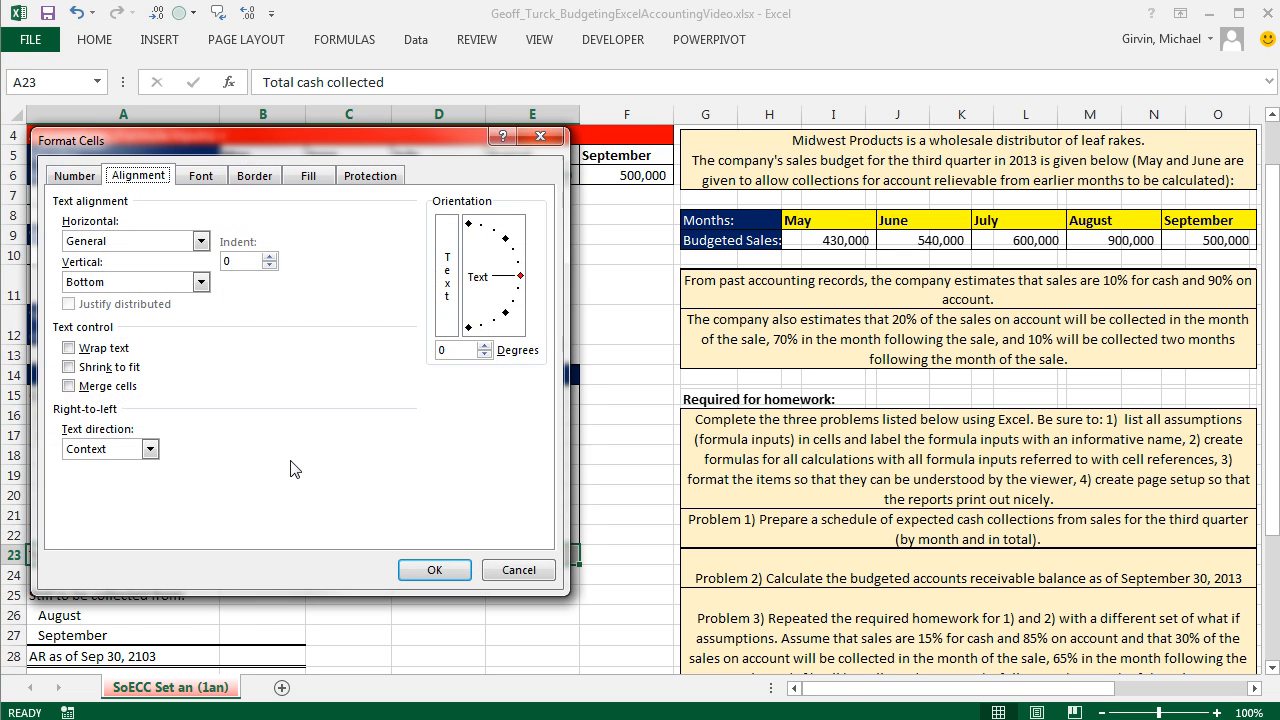
click(253, 176)
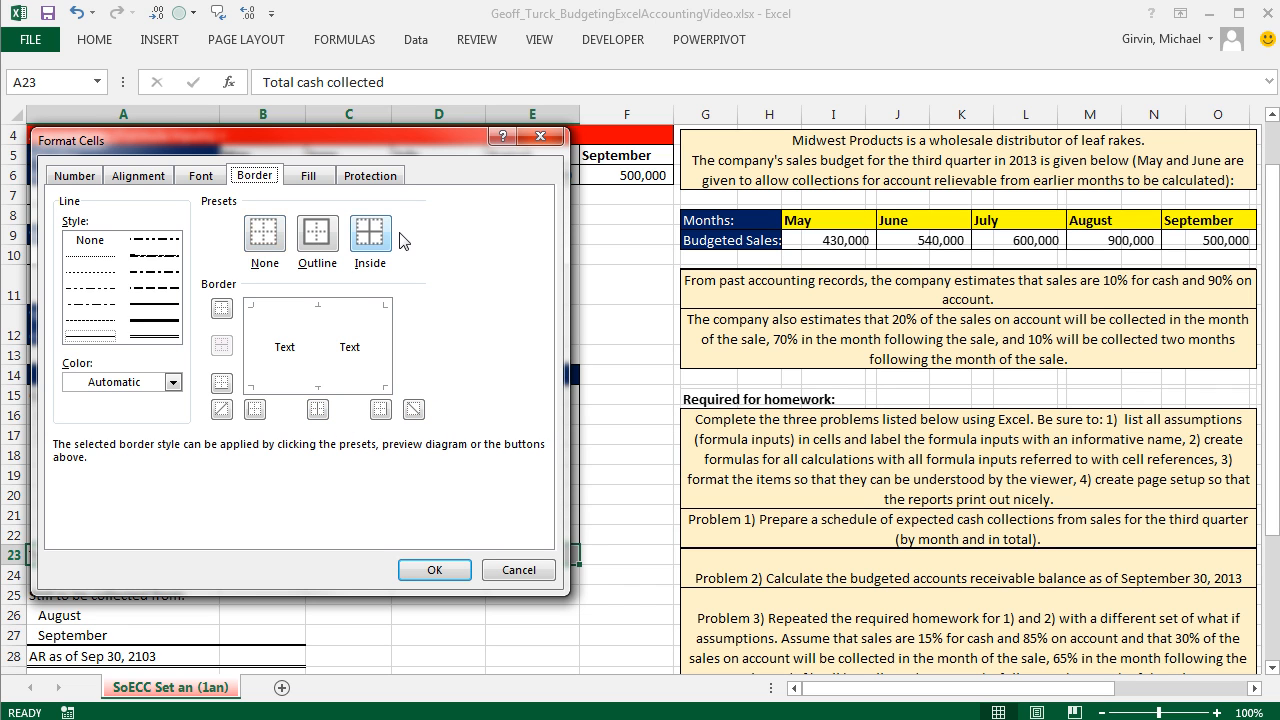
click(163, 319)
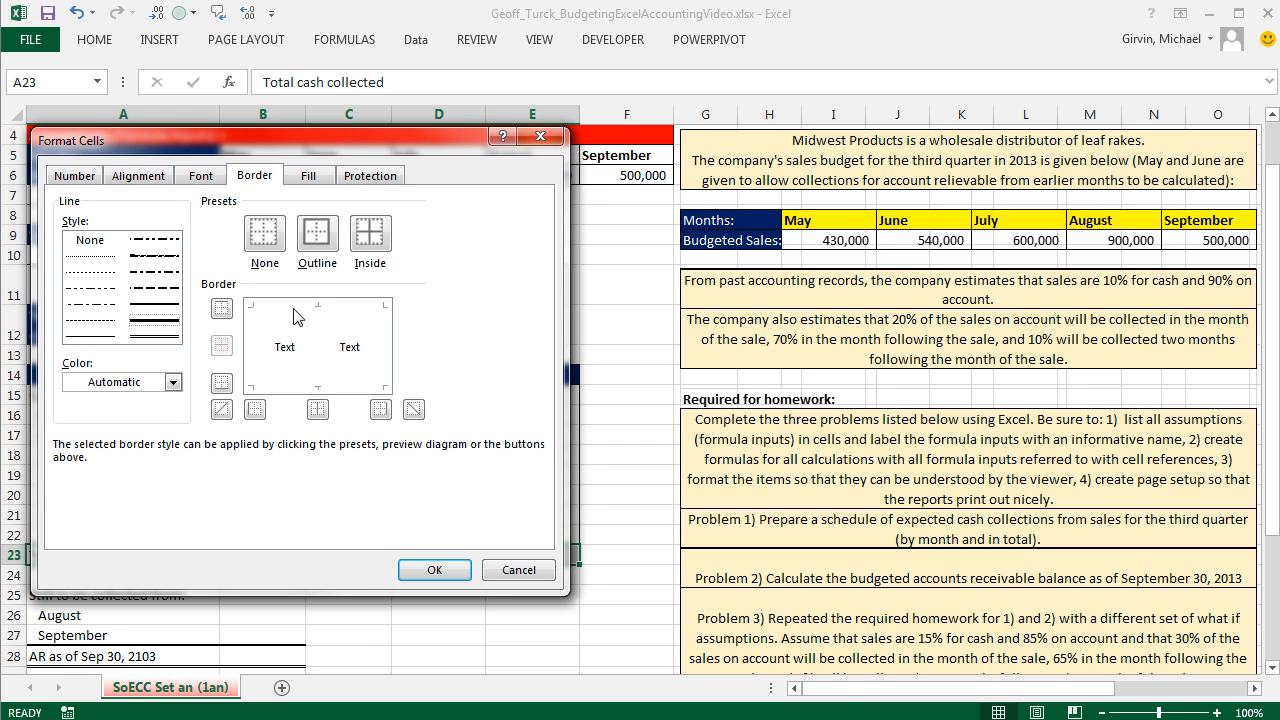
drag(236, 146, 880, 157)
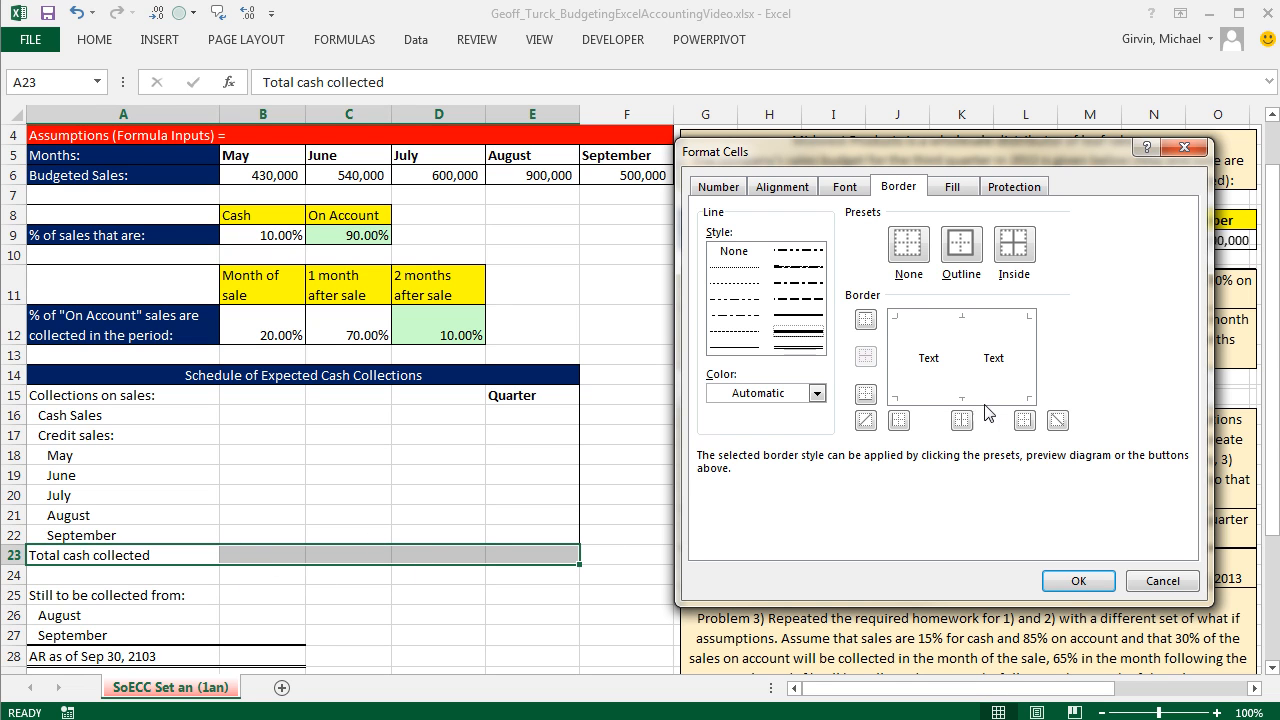
click(926, 322)
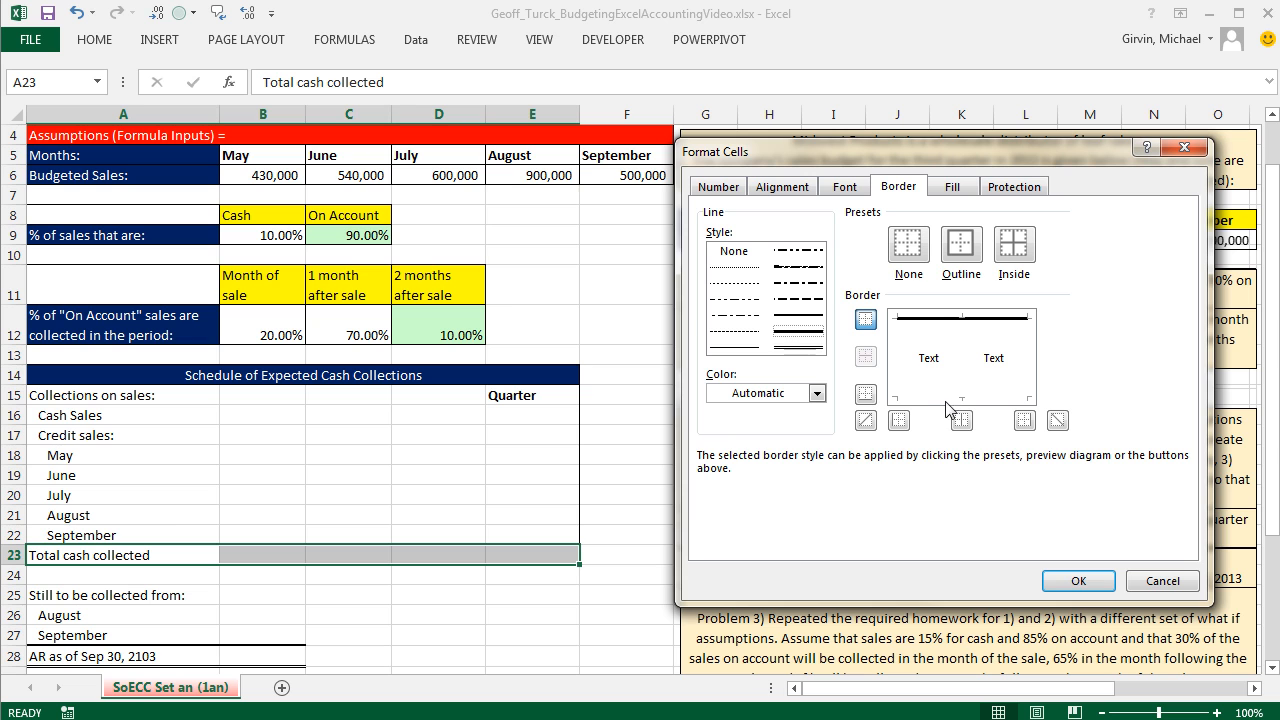
Add a double bottom border and thin left and right outer borders to A23:E23, and apply the formatting.
click(795, 349)
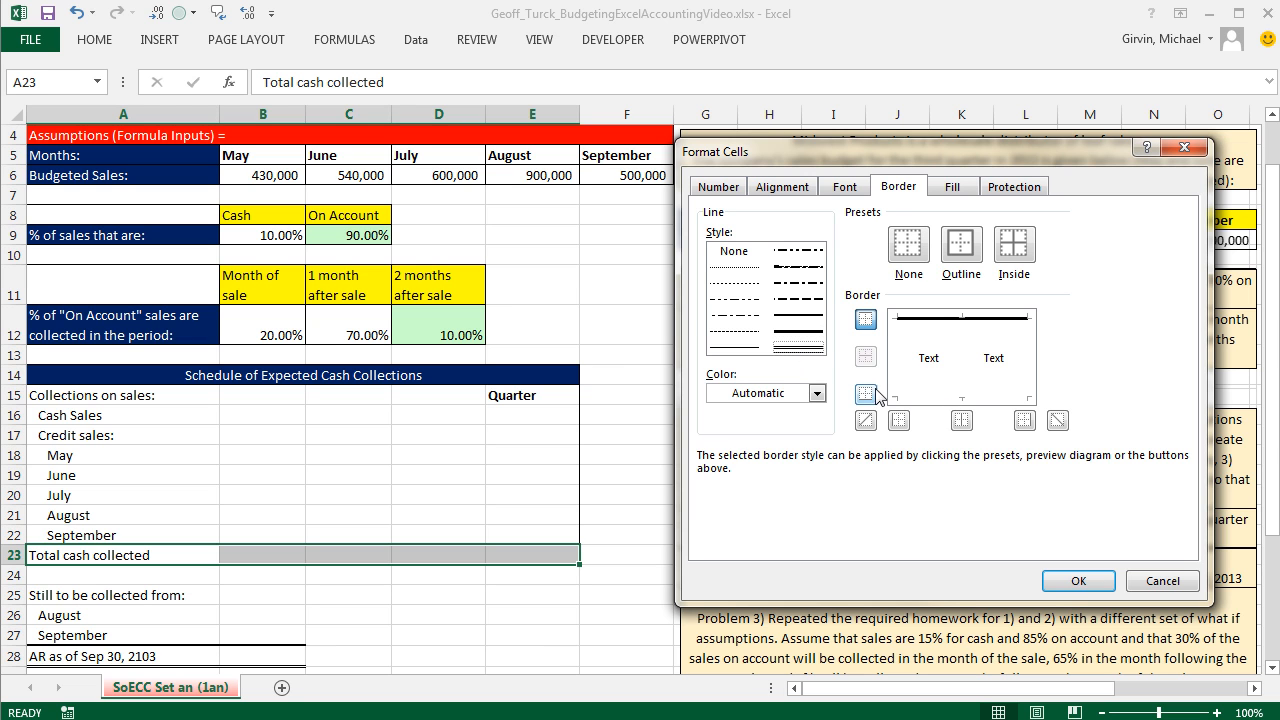
click(926, 398)
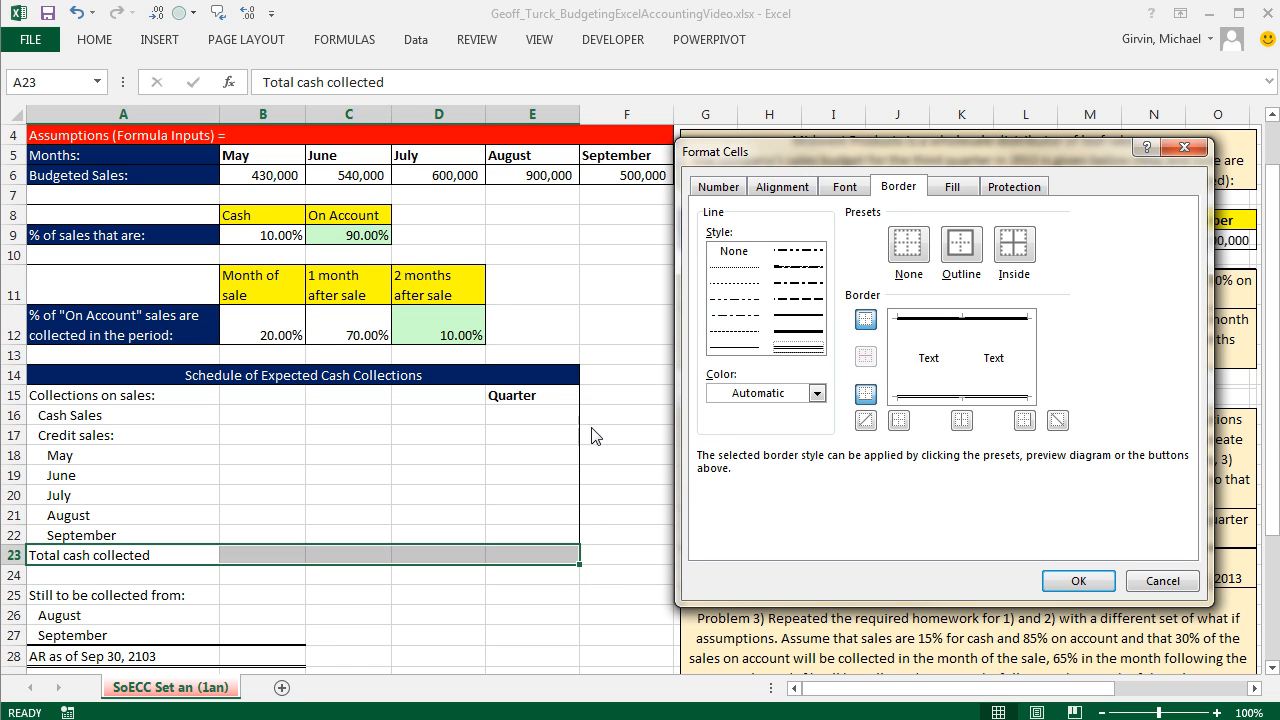
click(729, 347)
click(1031, 362)
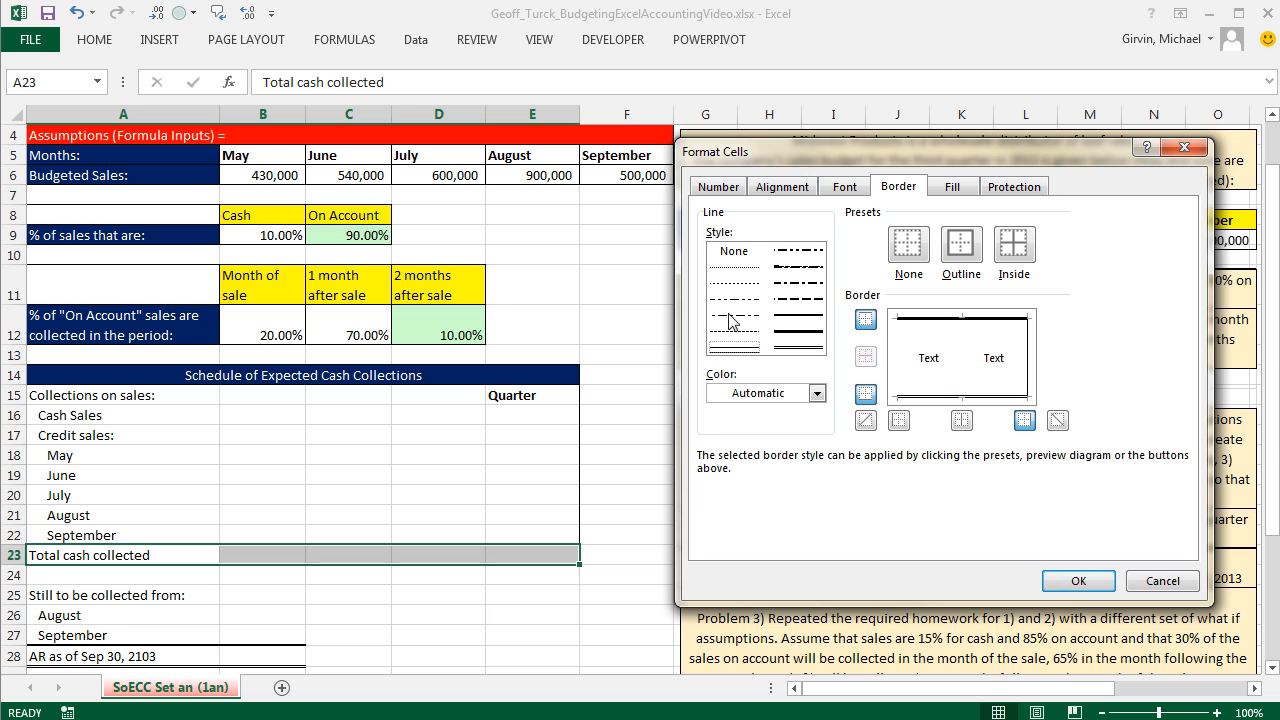
click(899, 372)
click(1078, 581)
click(622, 599)
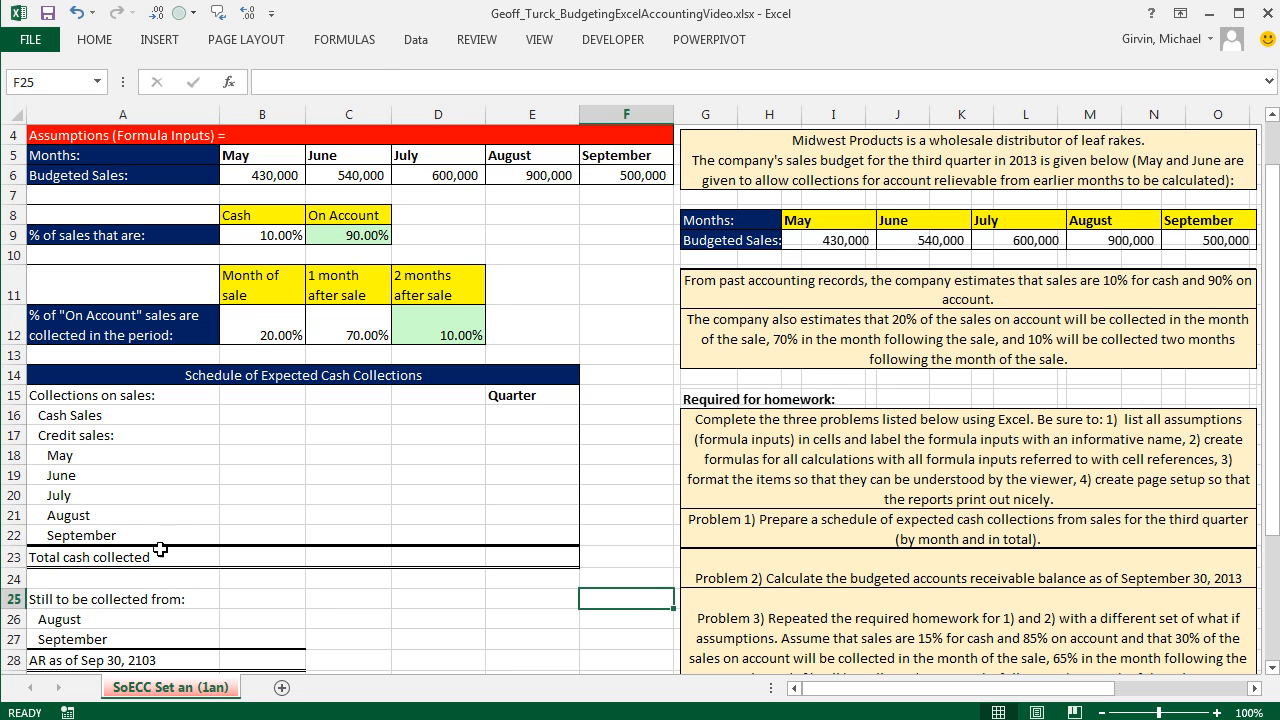
Change the top border of the "Total cash collected" row, A23:E23, to the medium-weight solid line.
drag(50, 555, 533, 559)
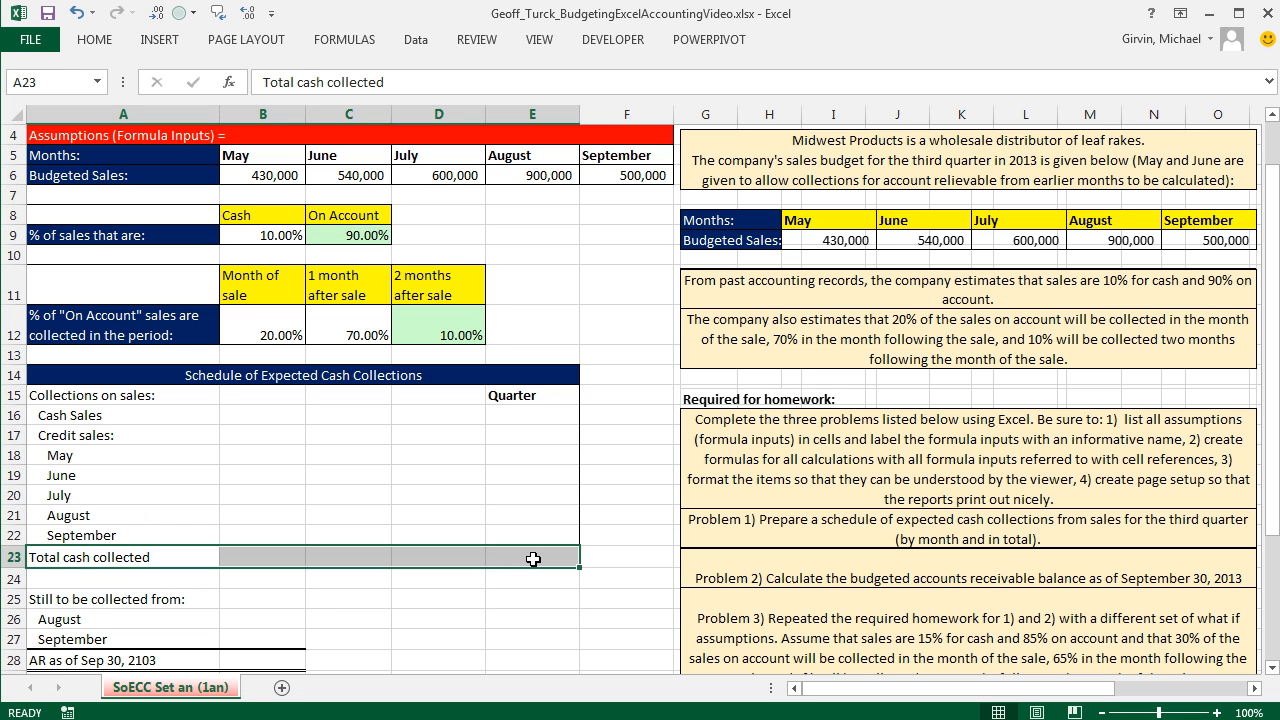
key(ctrl+1)
click(808, 321)
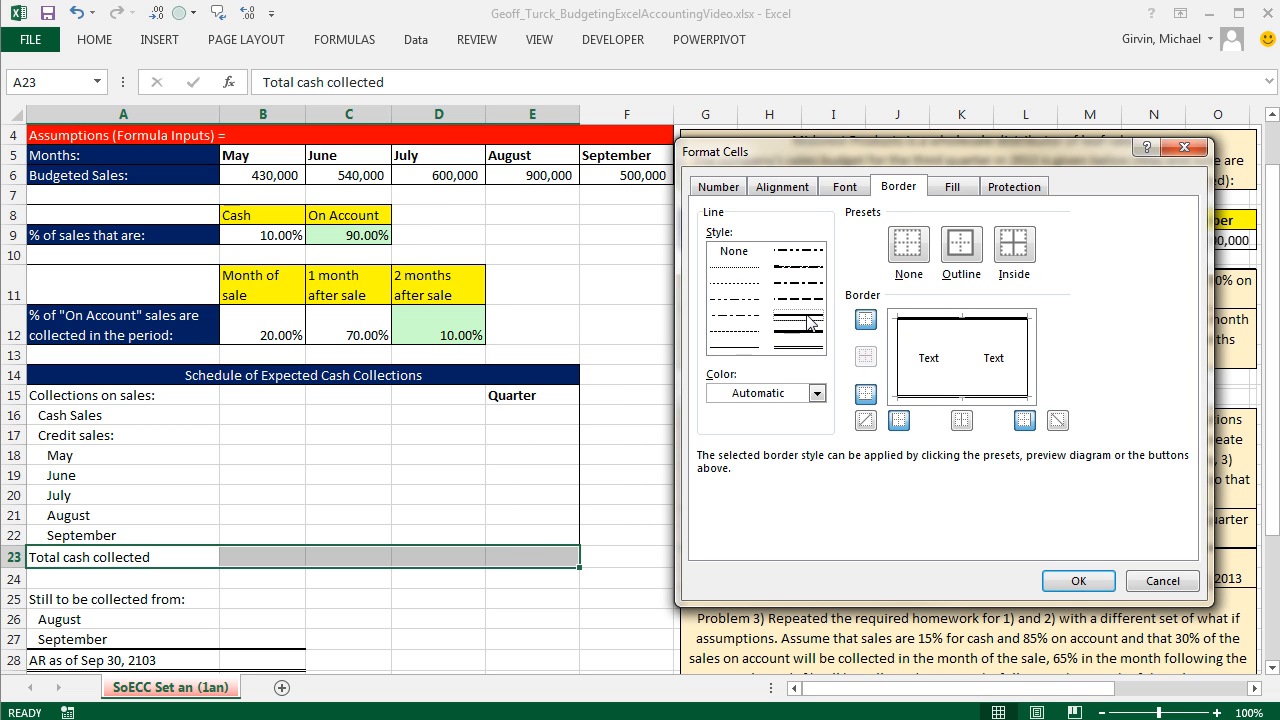
click(923, 331)
click(1078, 580)
click(636, 598)
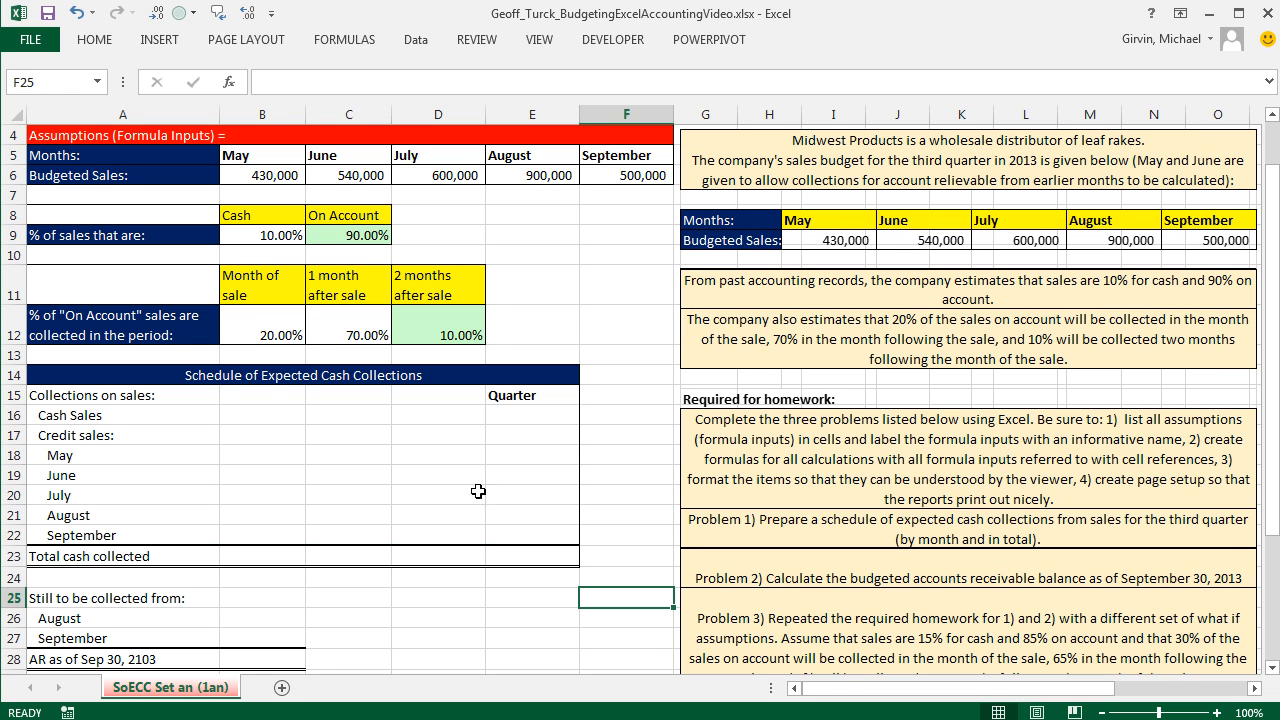
Link the first month heading of the schedule, B15, to the July label in the assumptions with =D5.
click(263, 392)
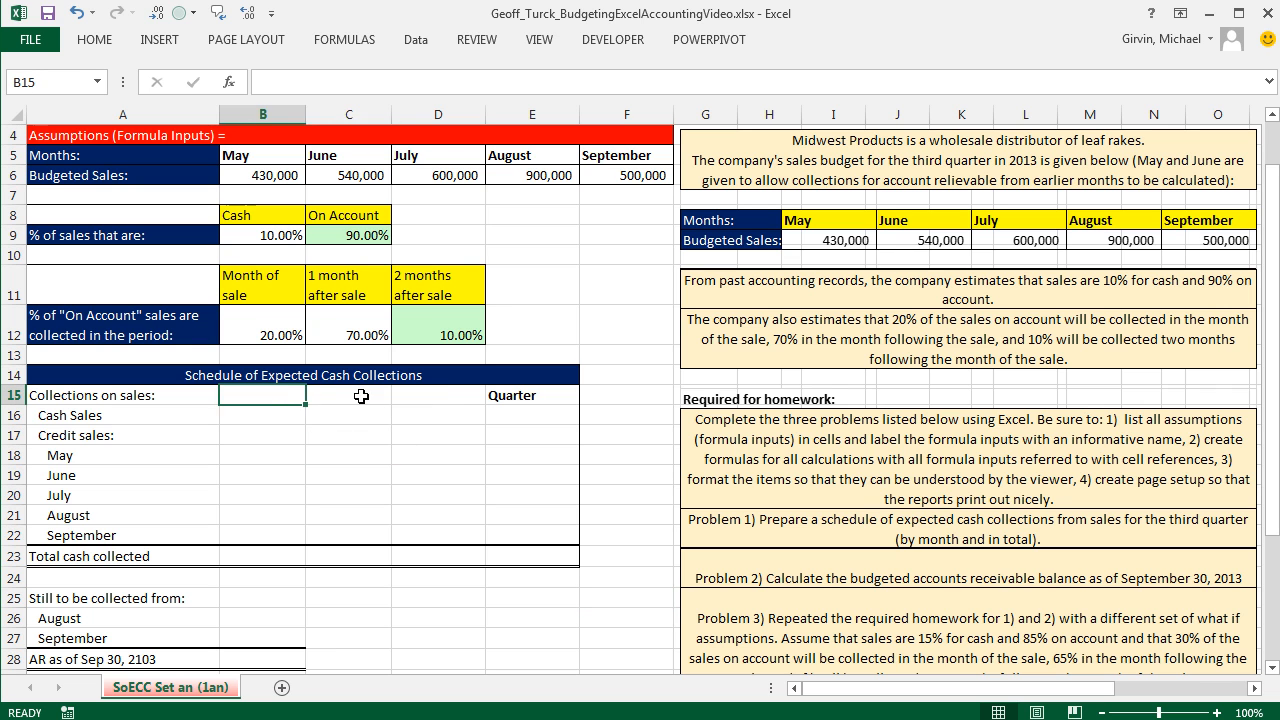
click(365, 397)
click(455, 399)
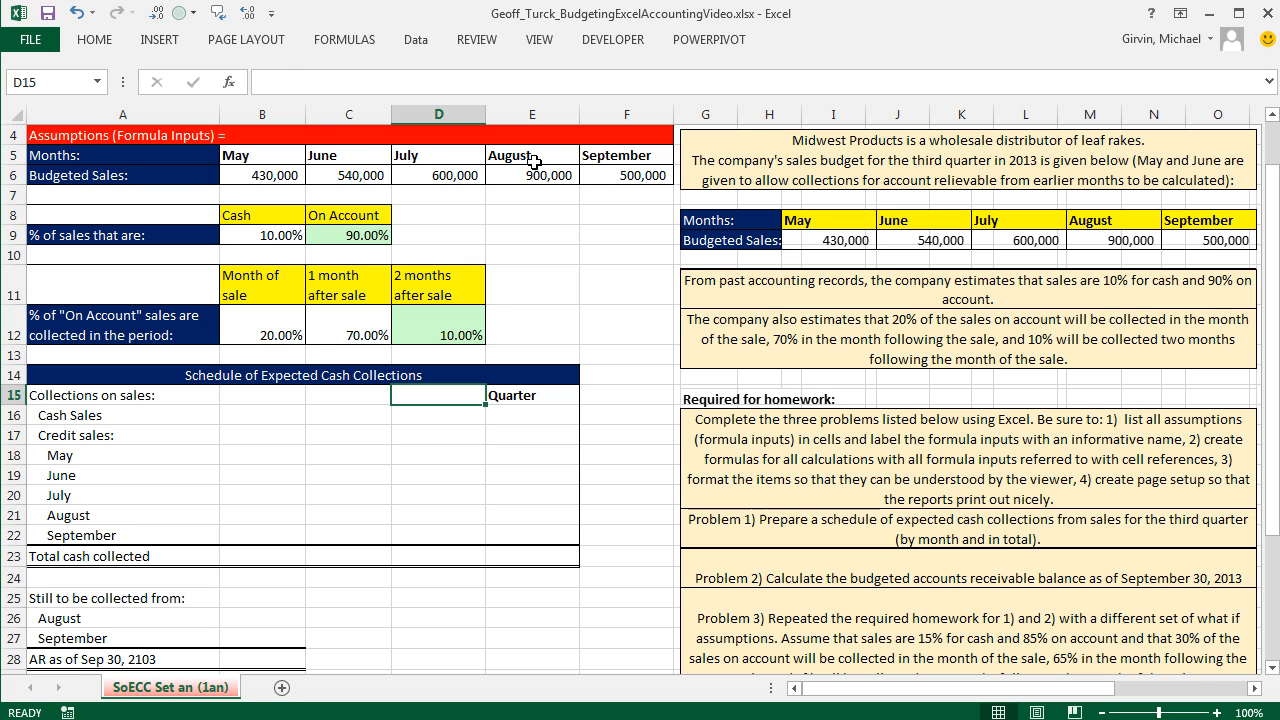
click(256, 398)
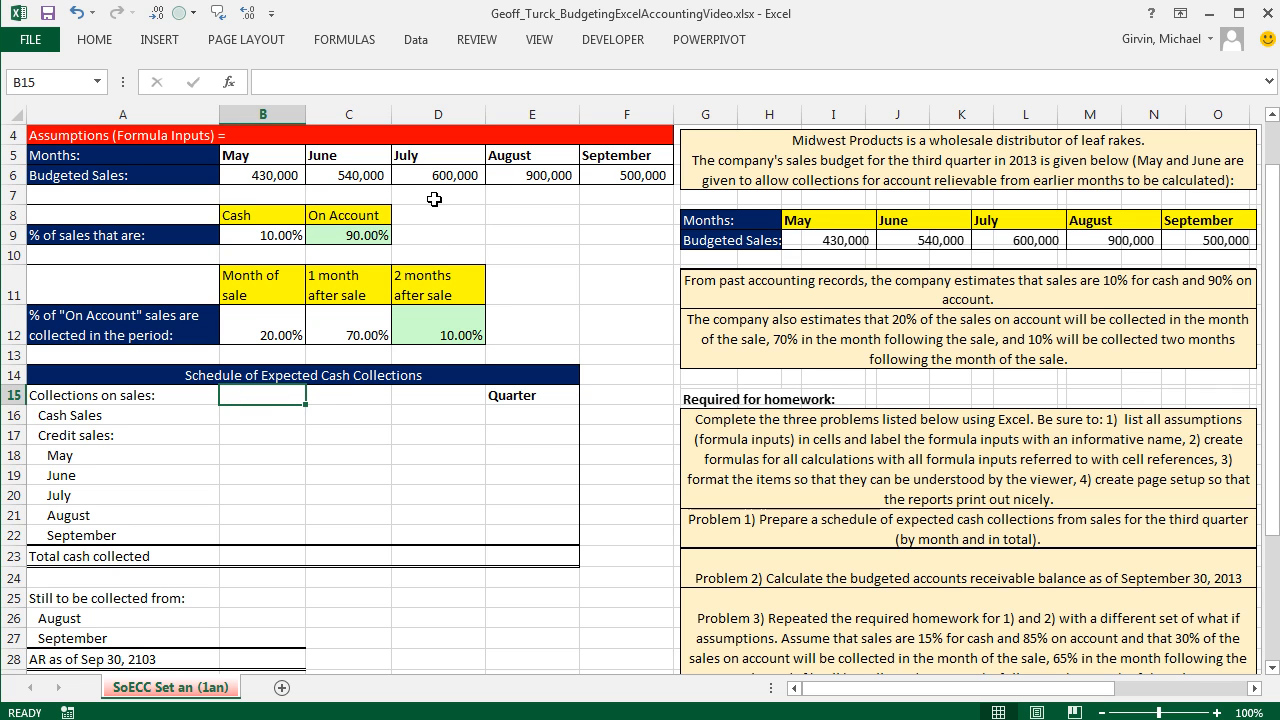
text(=)
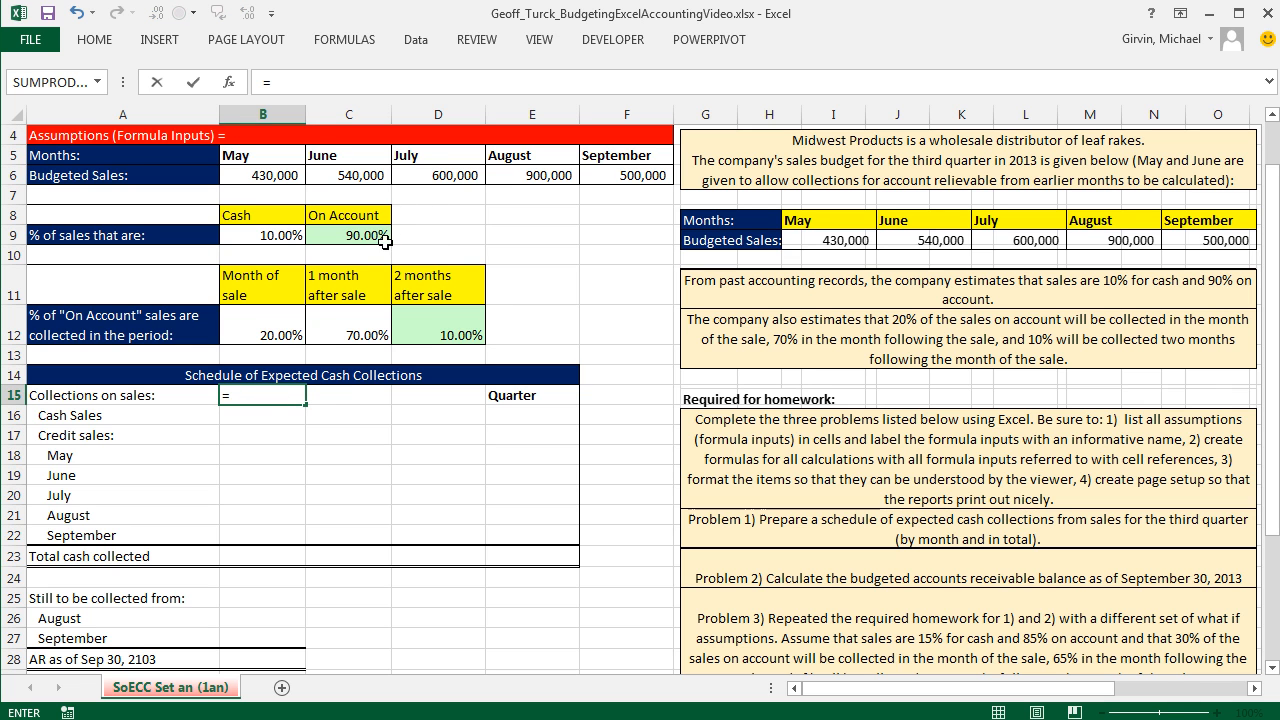
click(421, 154)
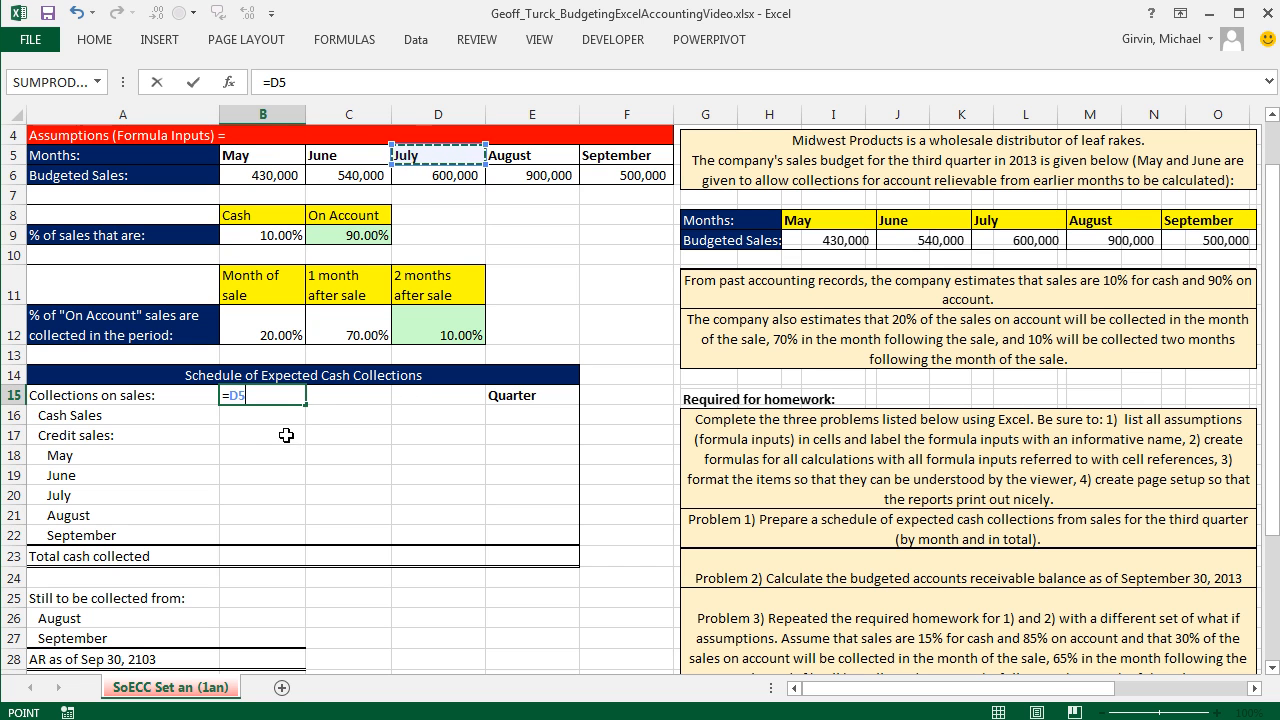
key(ctrl+Return)
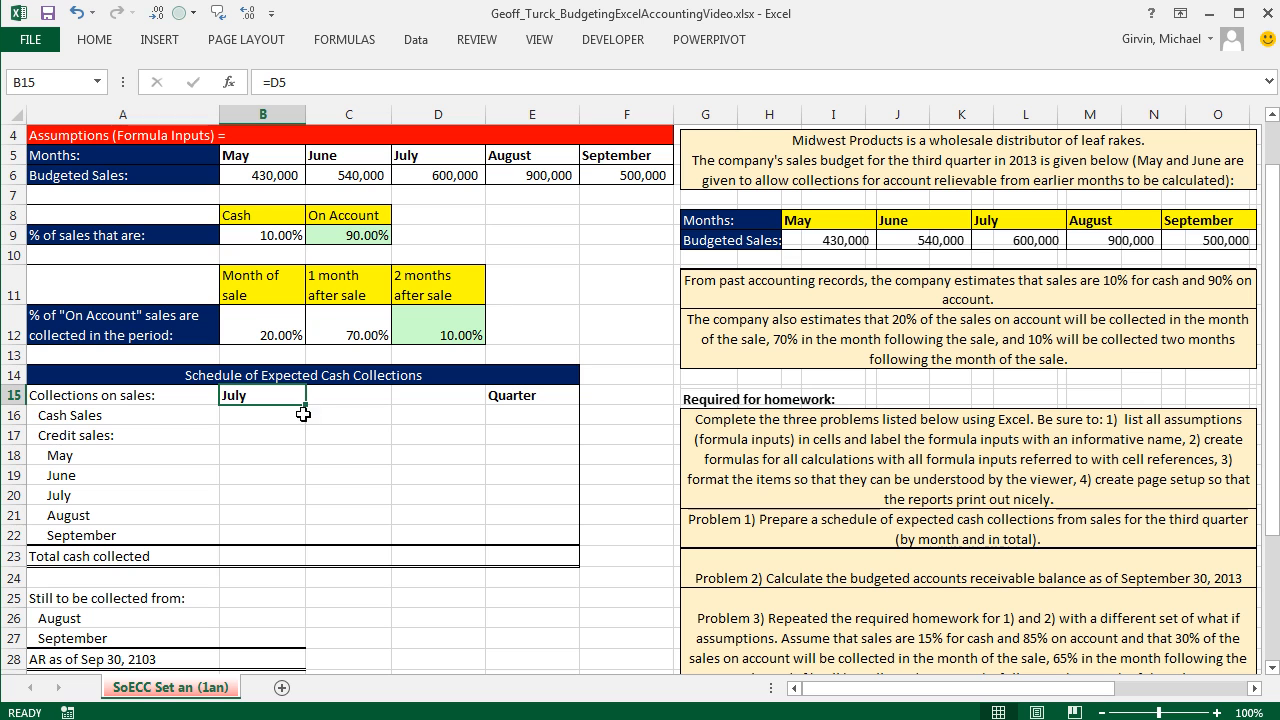
Fill the August and September headings in C15 and D15 with the relative references =E5 and =F5.
drag(307, 405, 347, 400)
click(347, 400)
text(=E5)
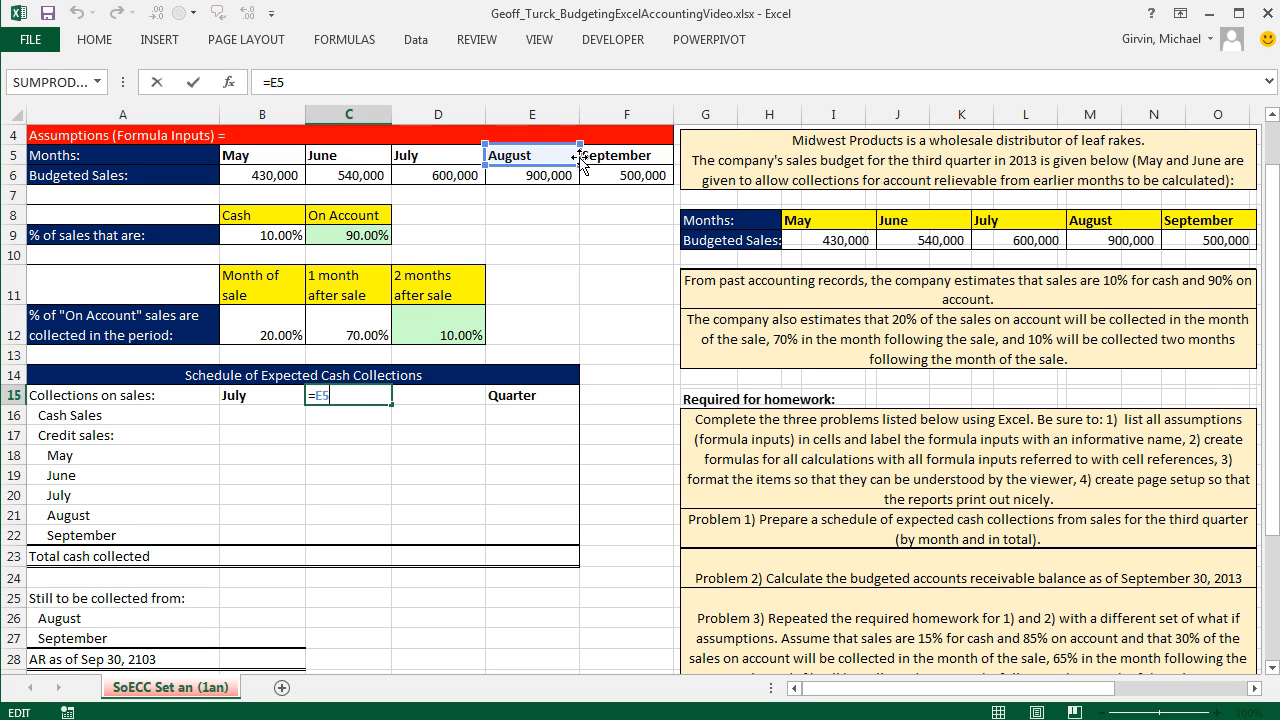
key(ctrl+Return)
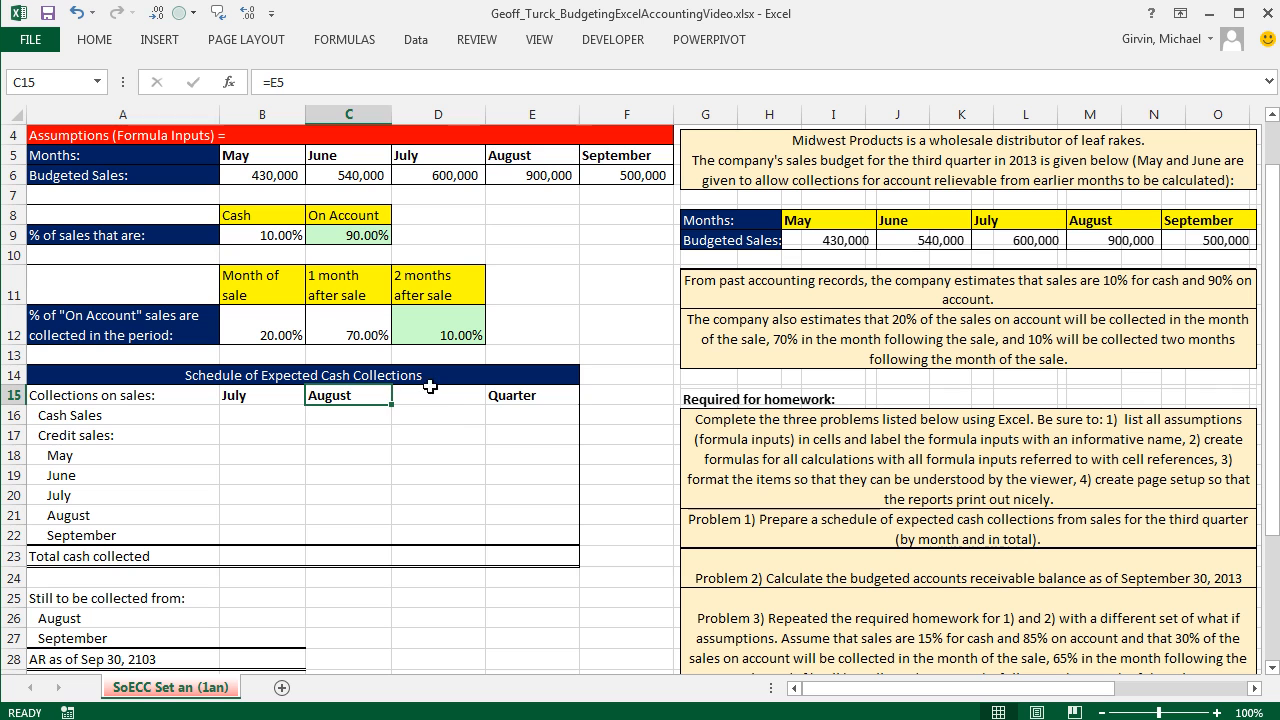
drag(390, 407, 465, 412)
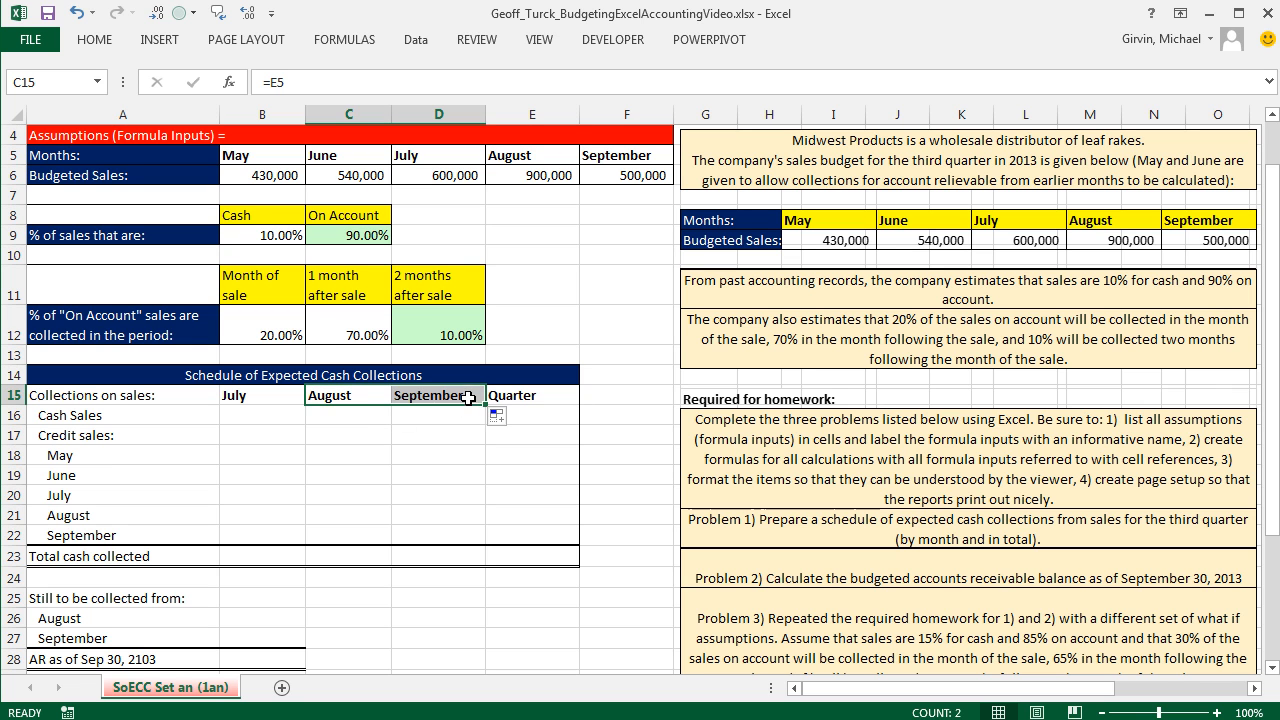
Examine the formulas behind the month headings in B15:D15 to check which assumption labels they reference.
double_click(469, 397)
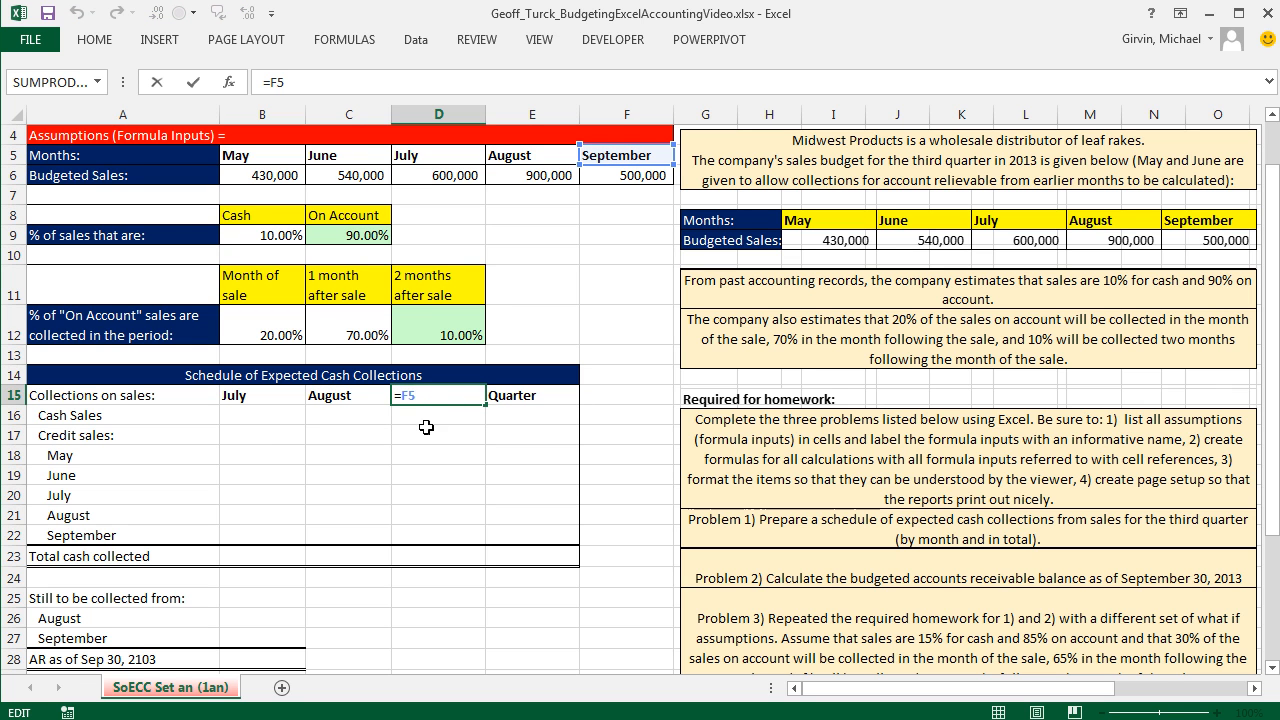
key(Escape)
double_click(238, 395)
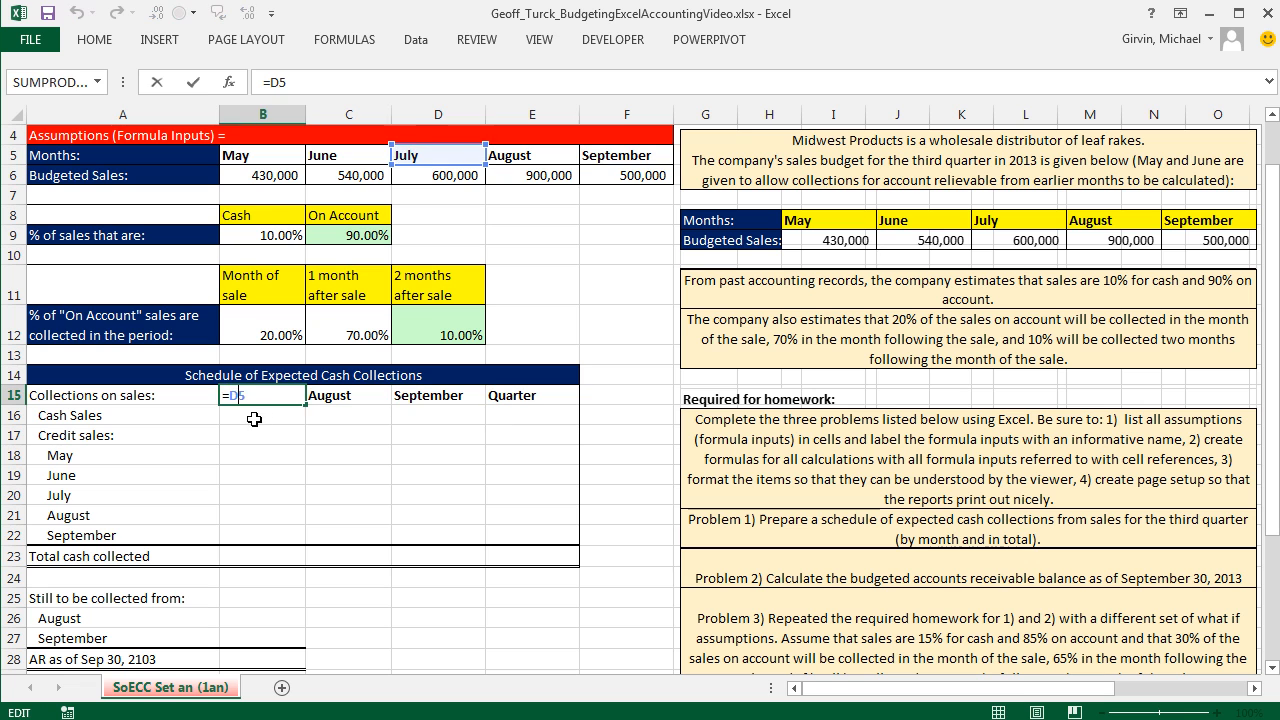
key(Escape)
double_click(352, 398)
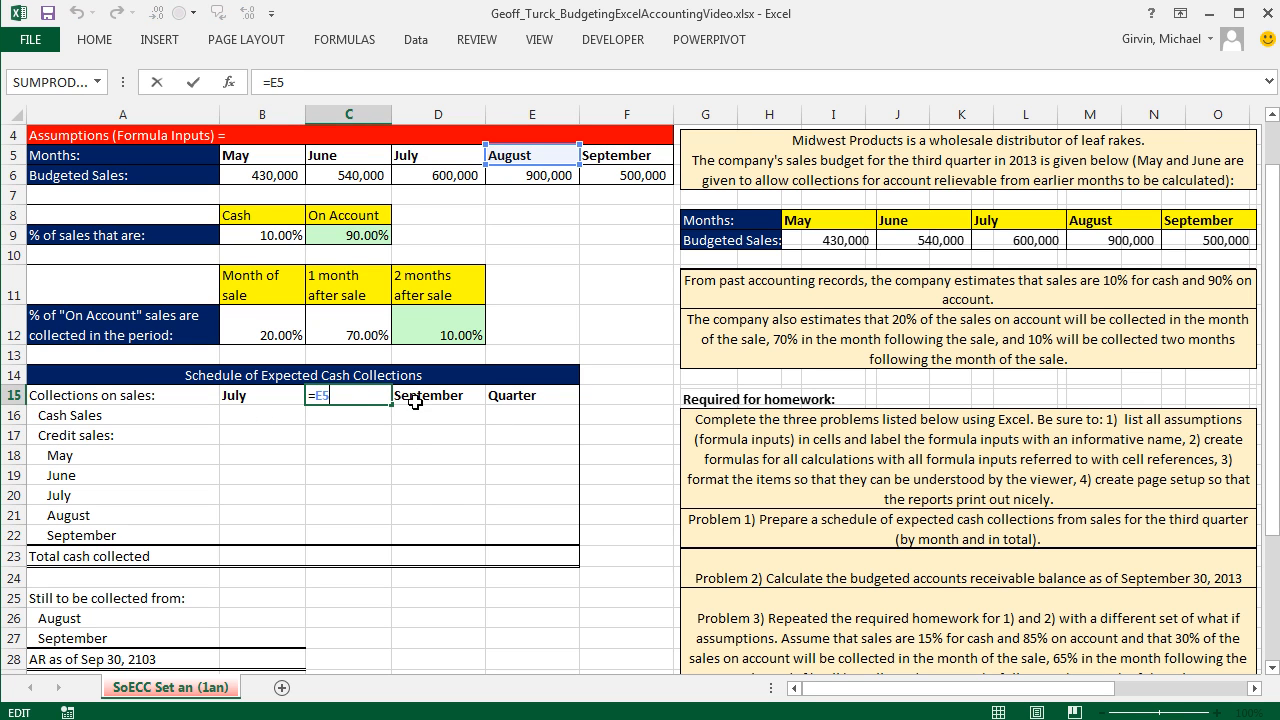
key(Escape)
double_click(415, 400)
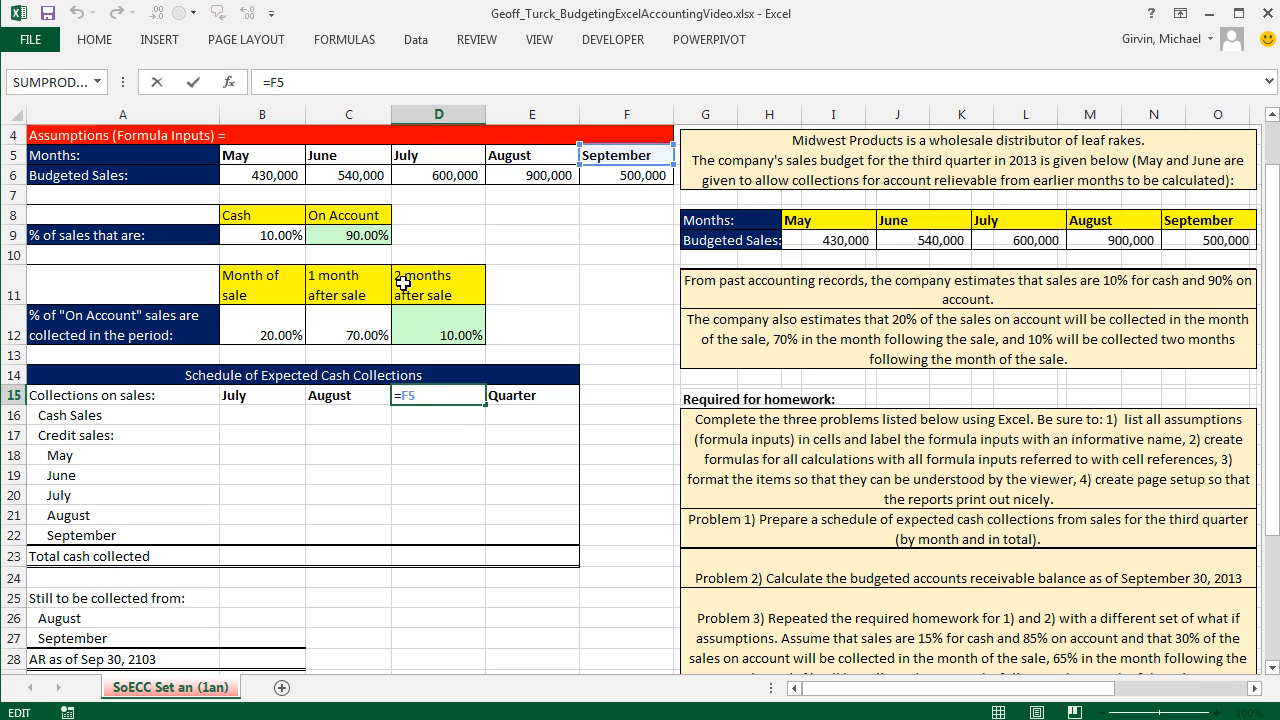
key(Return)
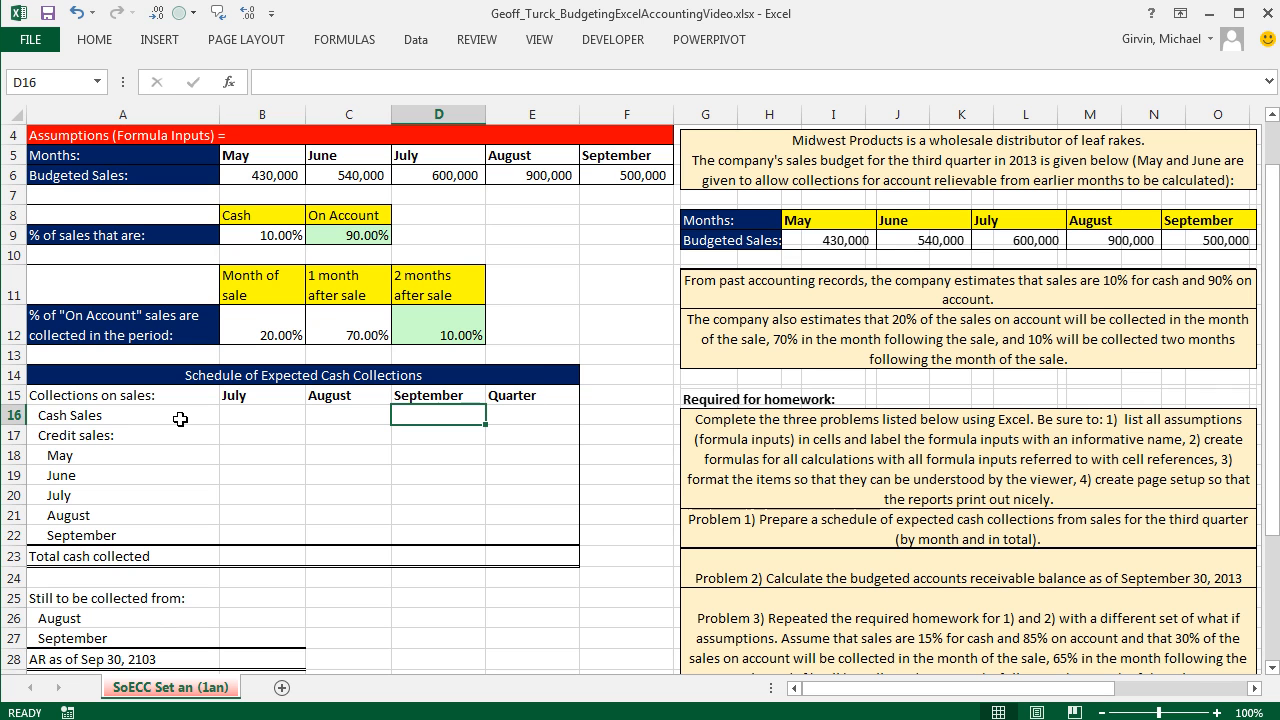
Link the July cash sales in B16 to July's budgeted sales with =D6 and copy the formula across to D16.
click(249, 423)
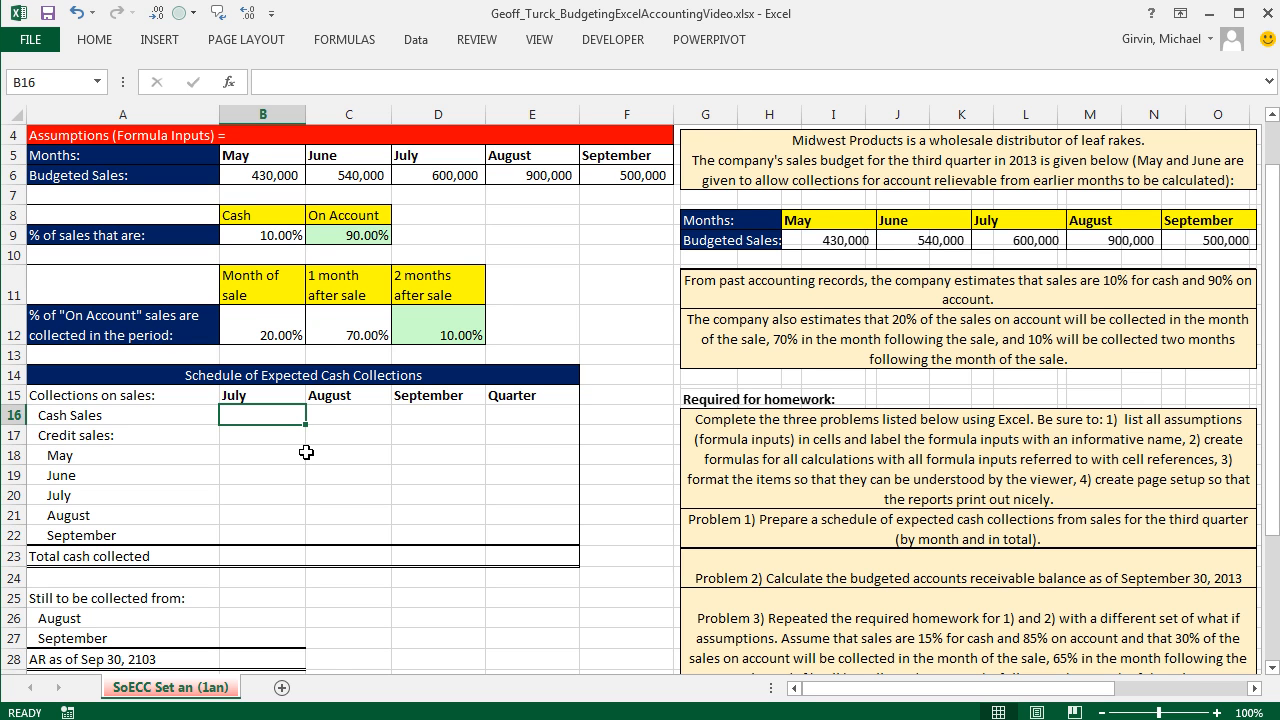
text(=)
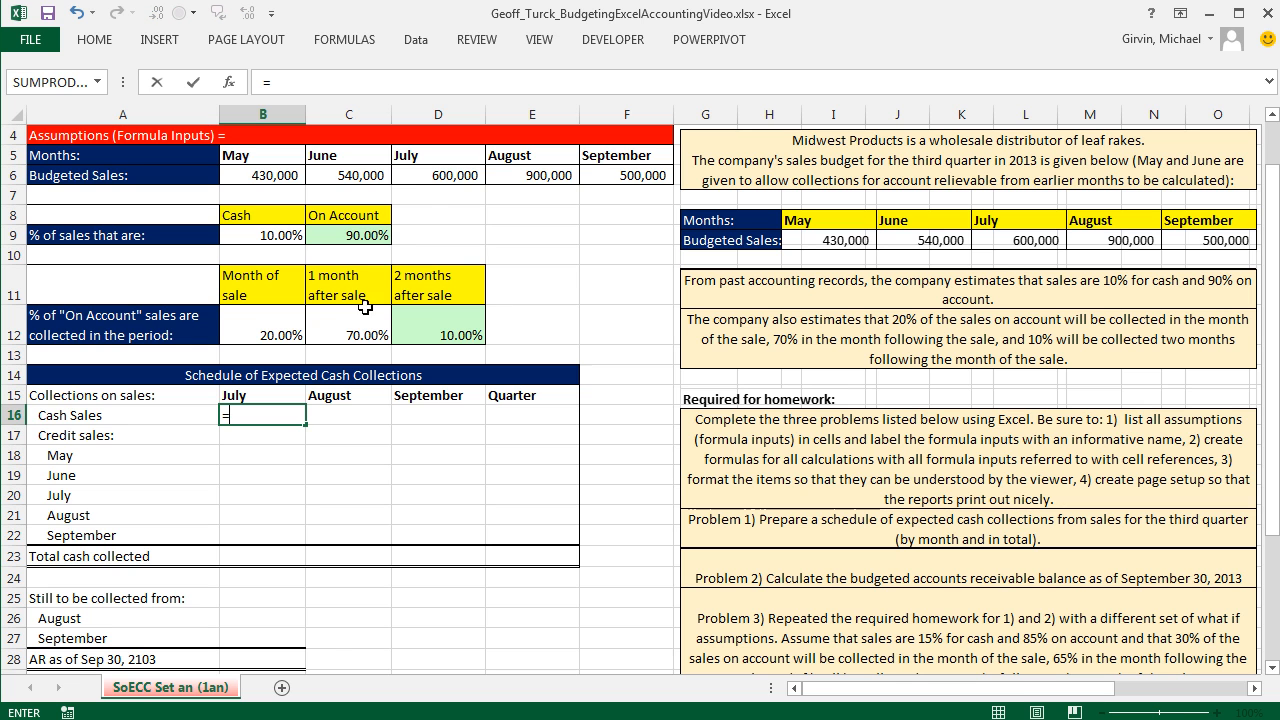
click(436, 175)
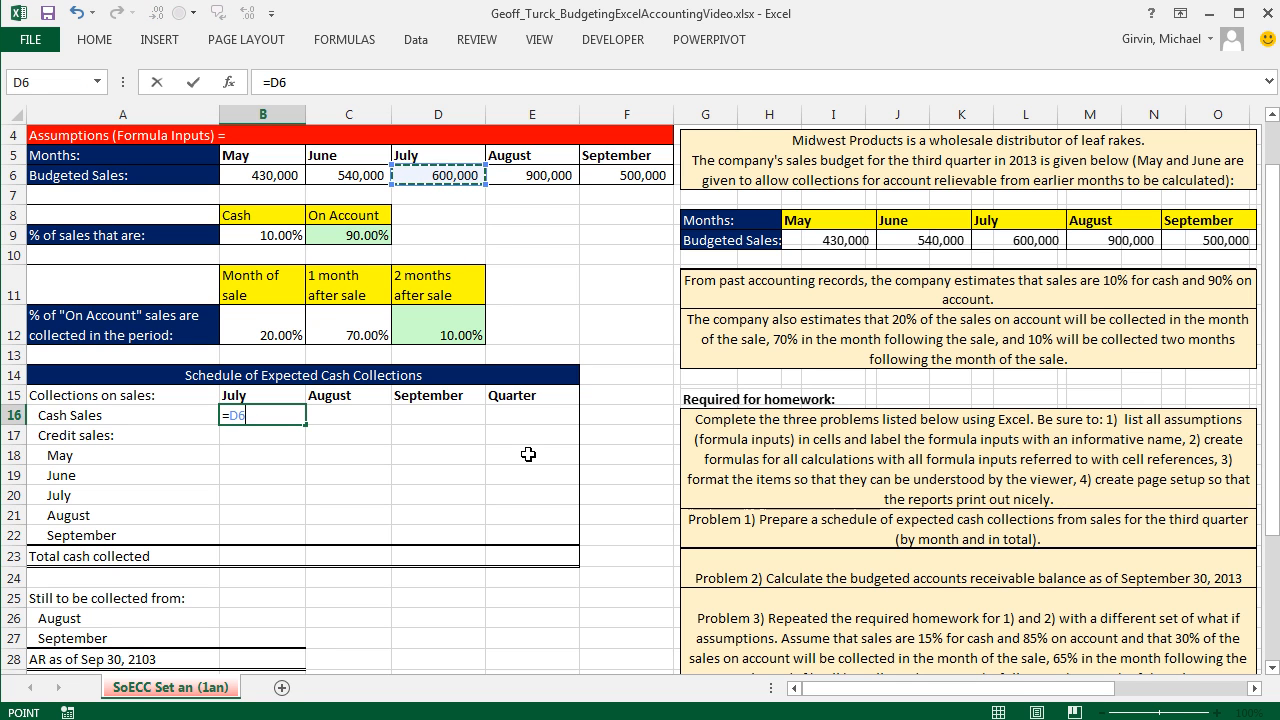
key(ctrl+Return)
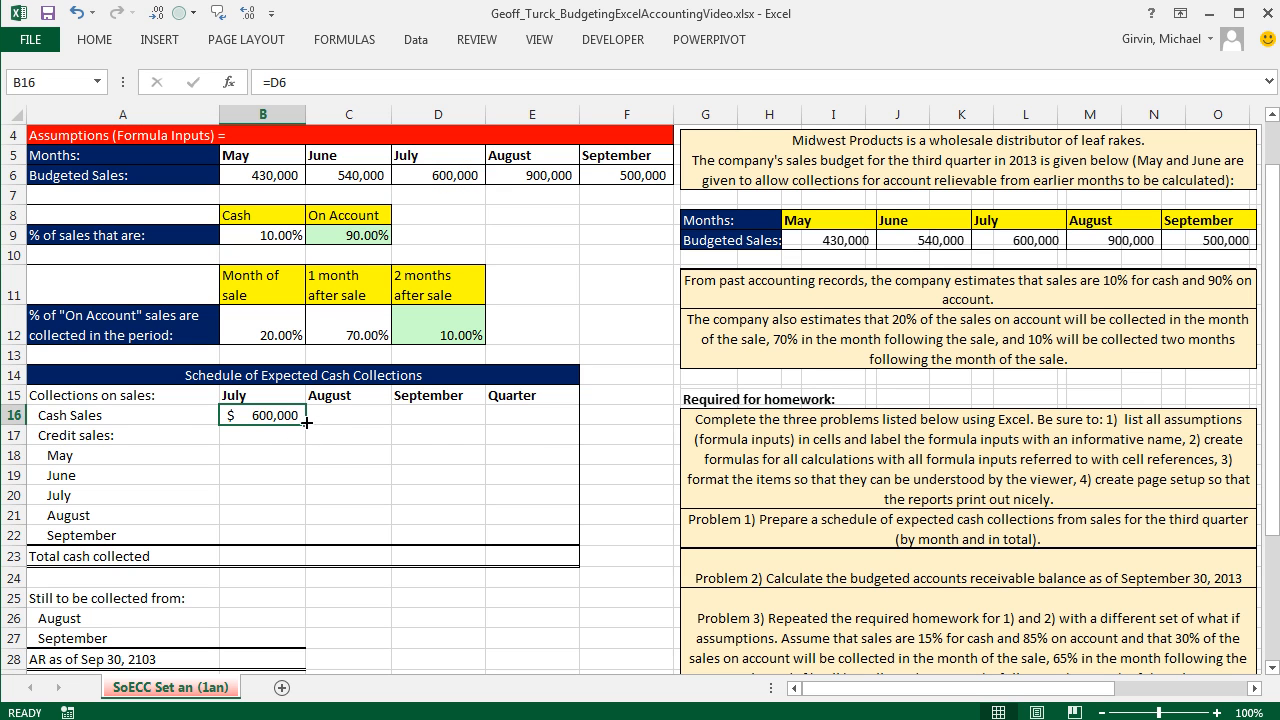
drag(306, 425, 472, 420)
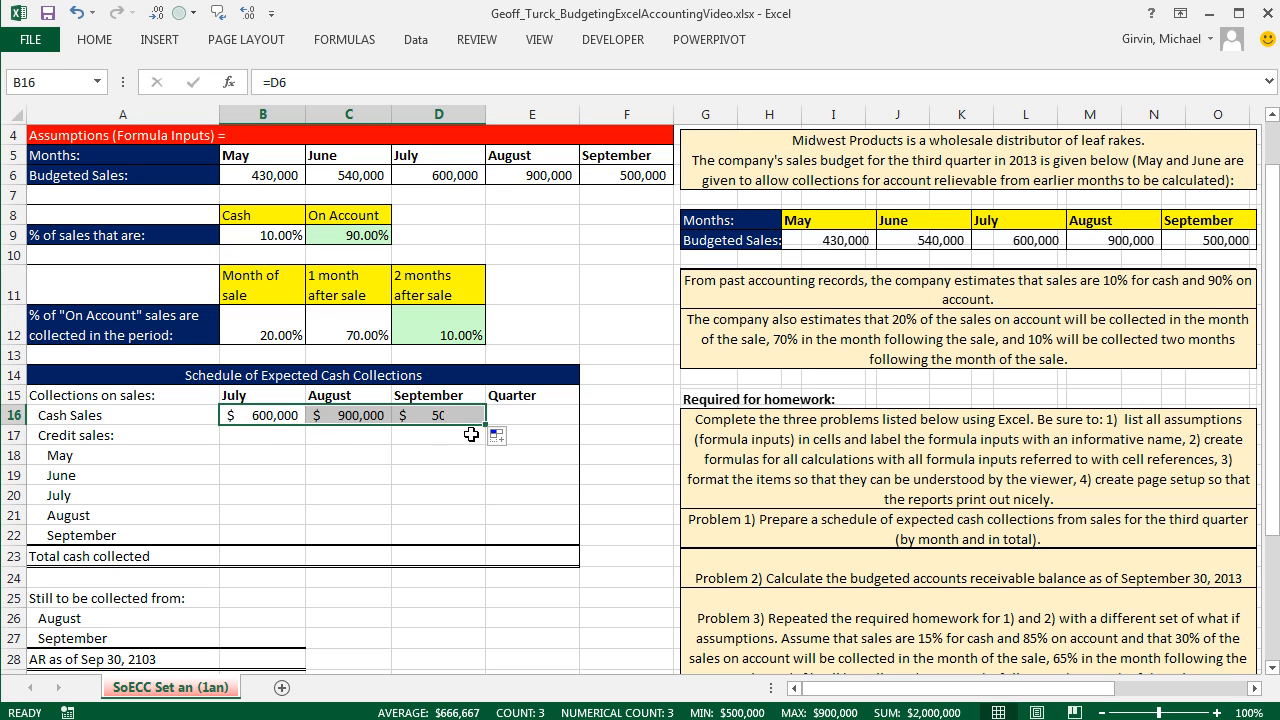
double_click(417, 416)
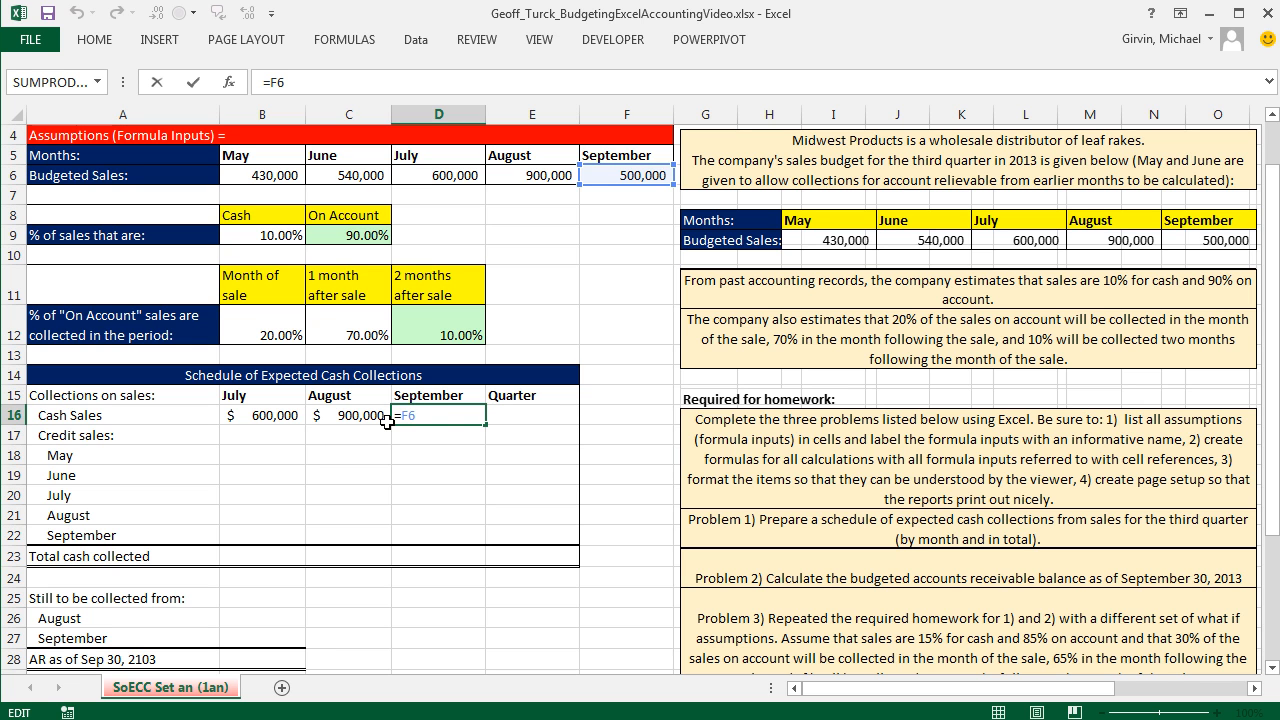
key(Escape)
Try multiplying the July cash sales in B16 by the cash percentage with a relative reference, =D6*B9.
click(262, 416)
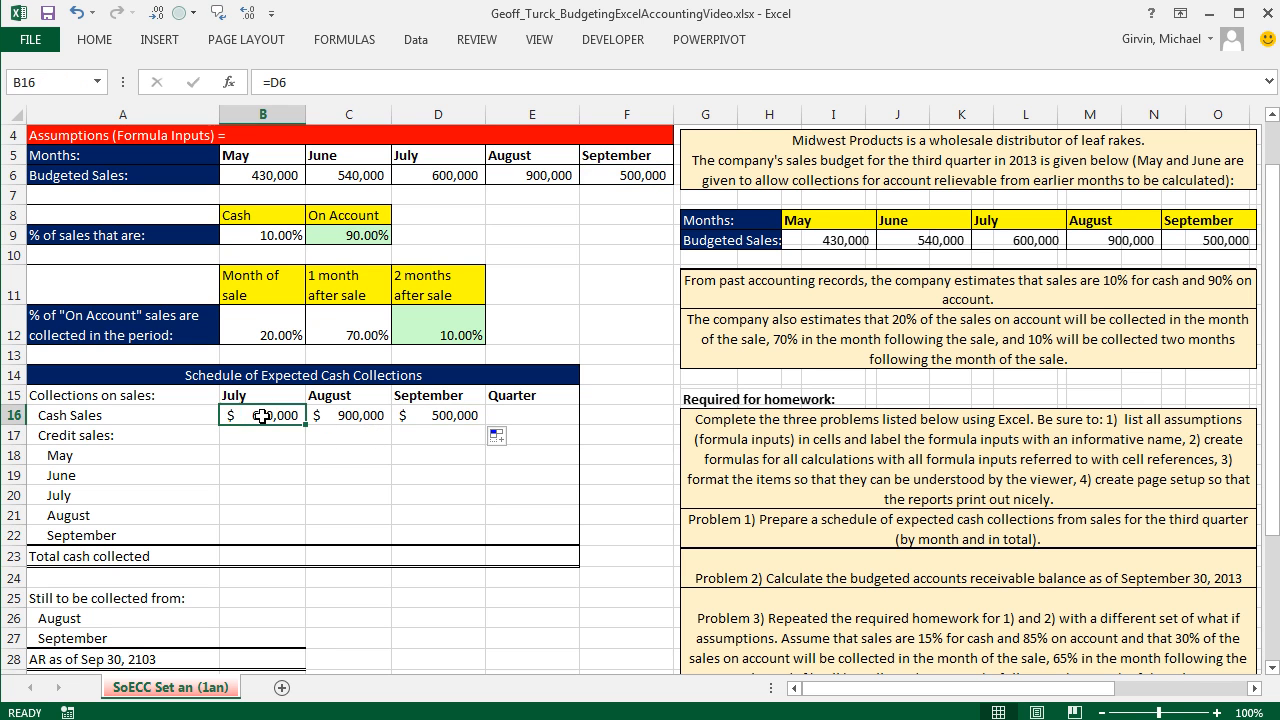
double_click(262, 416)
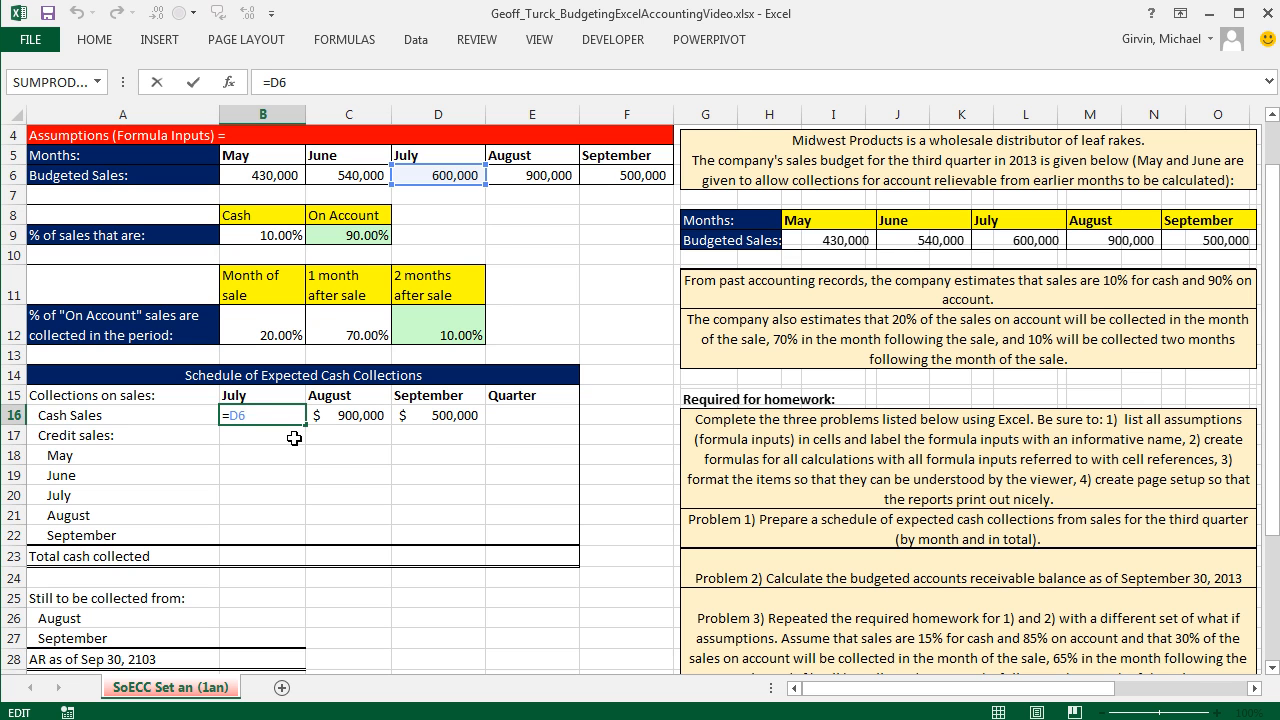
text(*)
click(270, 236)
key(Tab)
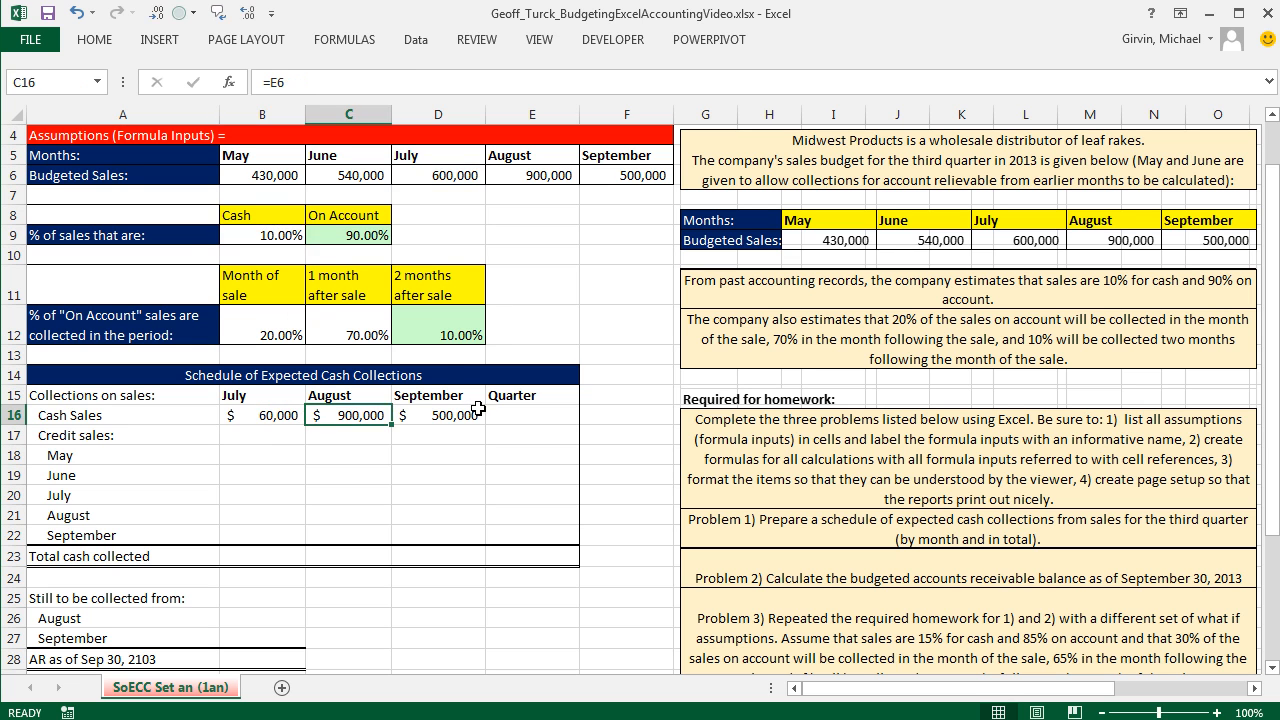
Try extending C16 and D16 individually to =E6*B9 and =F6*B9, and undo the cash percentage edits in B16:D16.
key(F2)
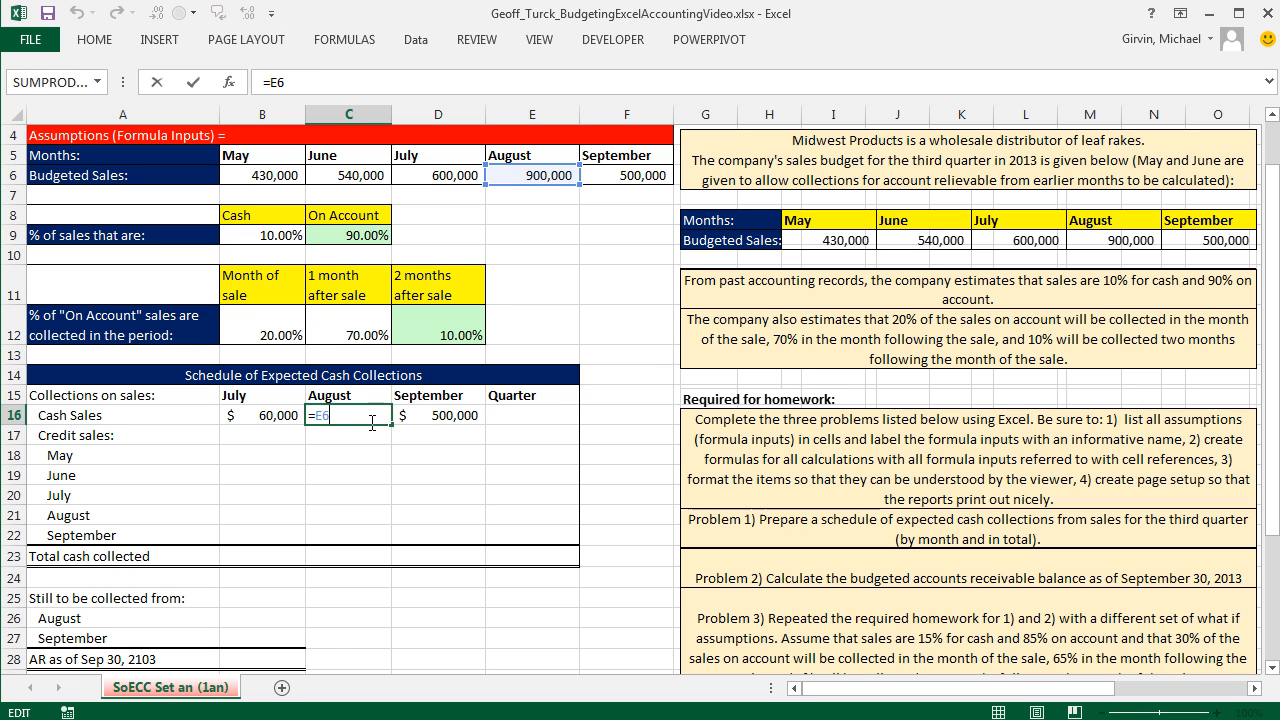
text(*)
click(286, 235)
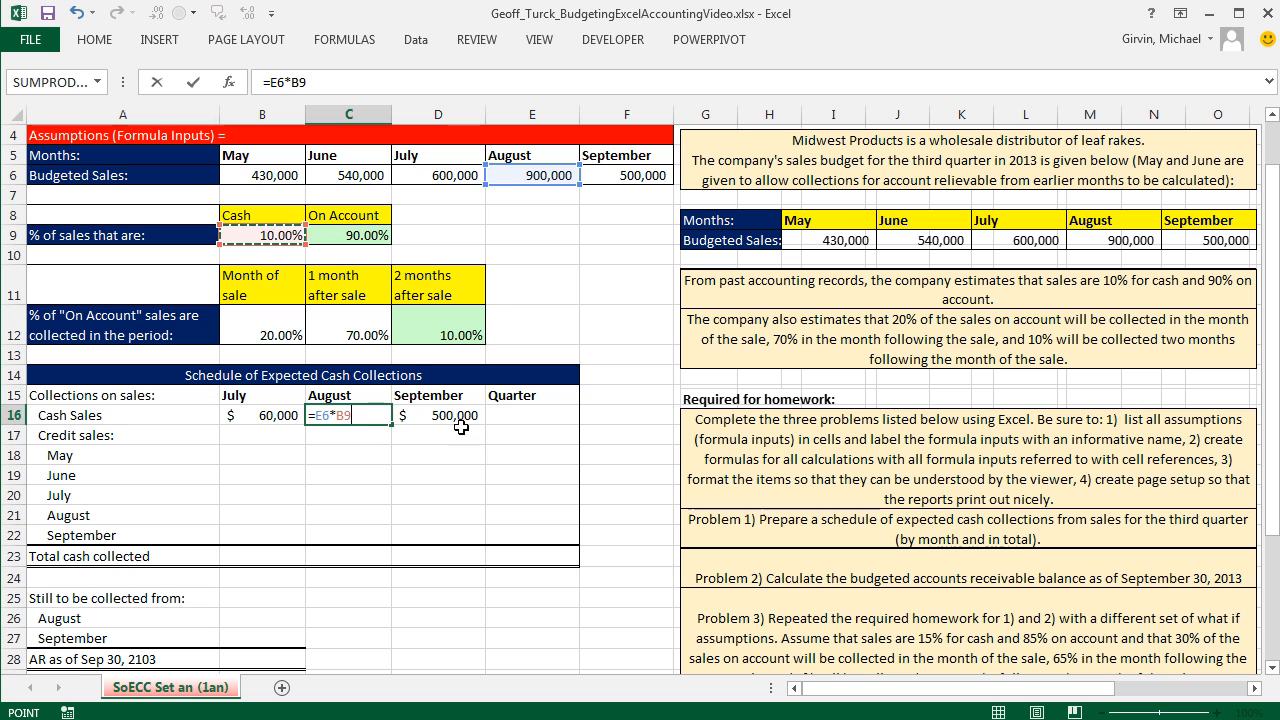
key(Tab)
key(F2)
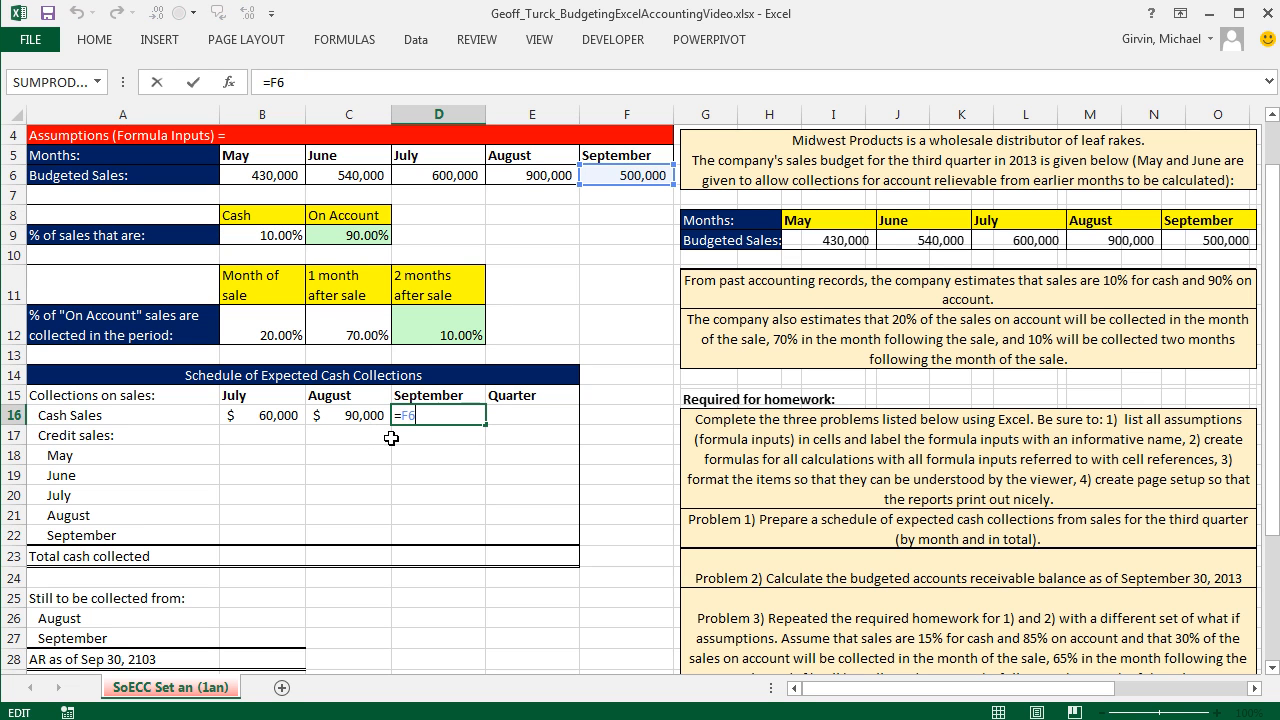
text(*)
click(286, 240)
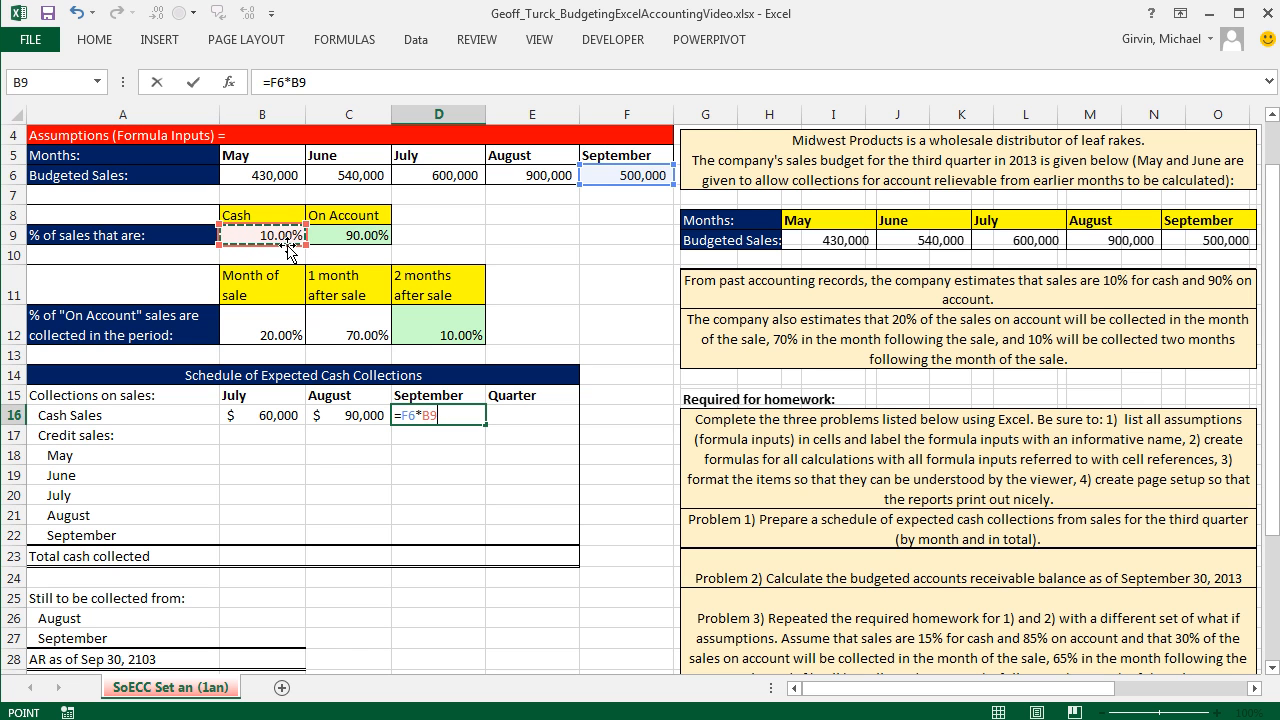
key(Escape)
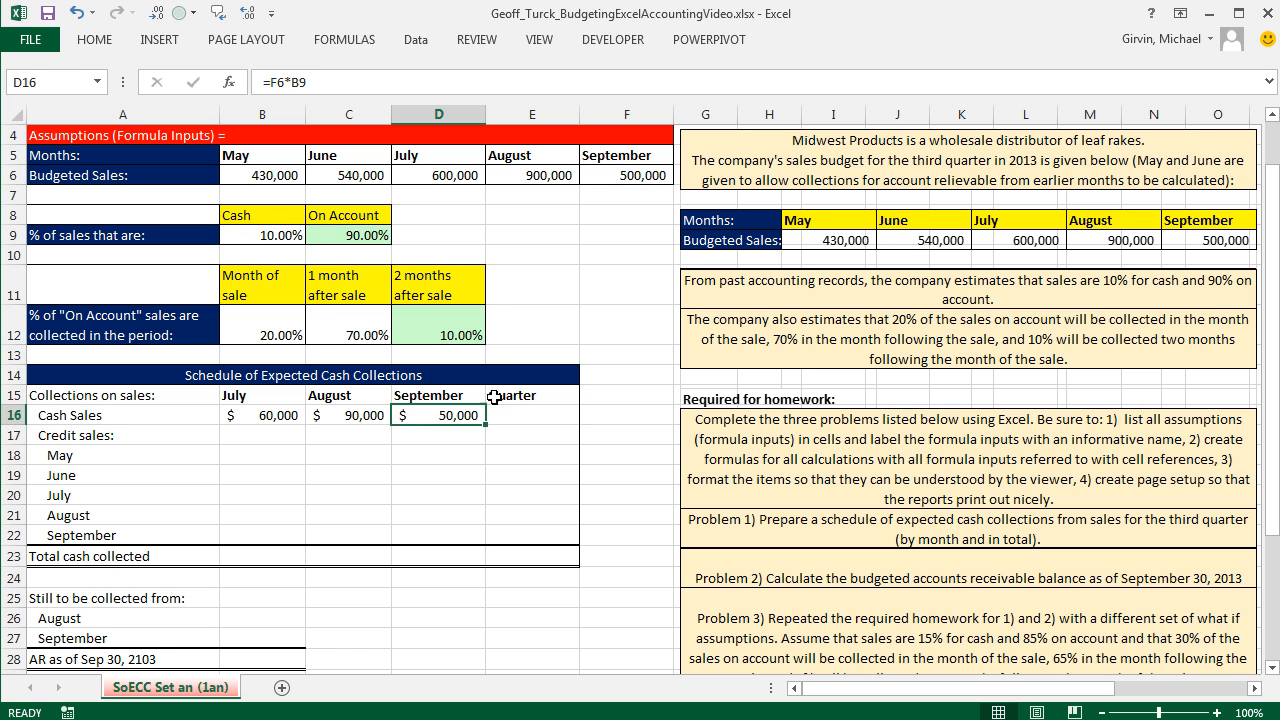
key(ctrl+z)
key(ctrl+z)
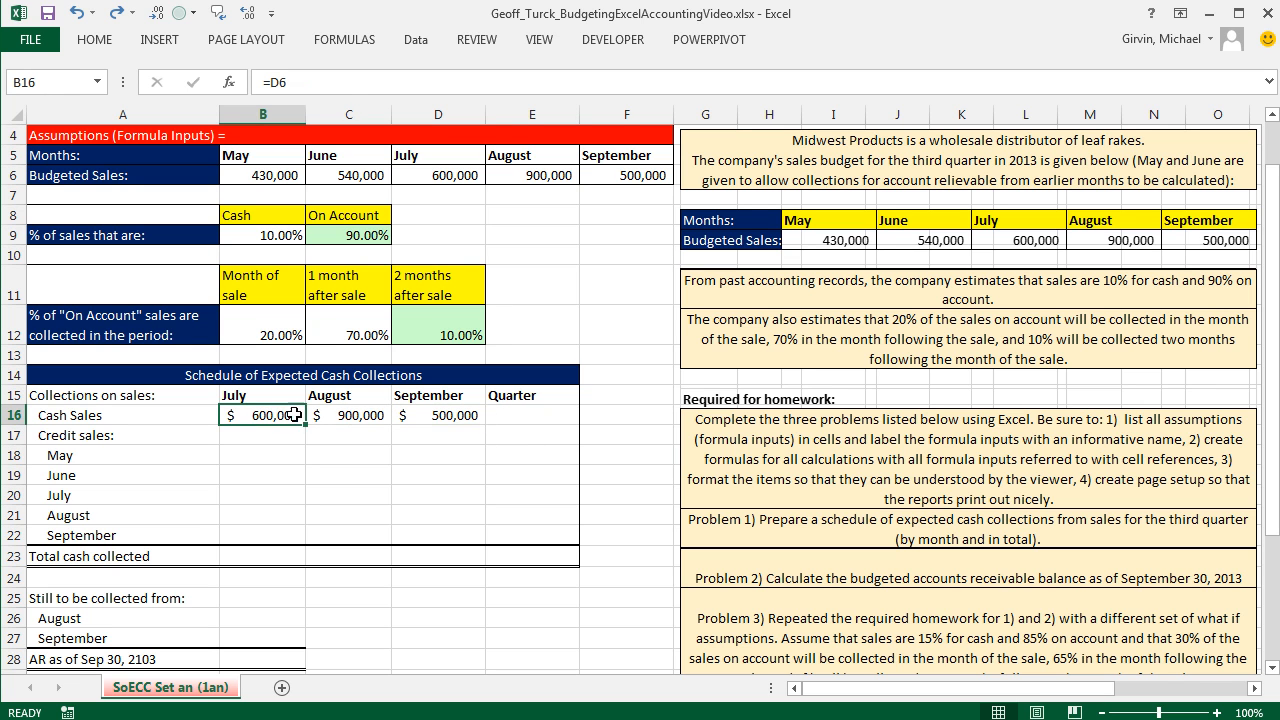
Multiply July's cash sales in B16 by the locked cash percentage, =D6*$B$9, and copy the formula across to D16.
key(F2)
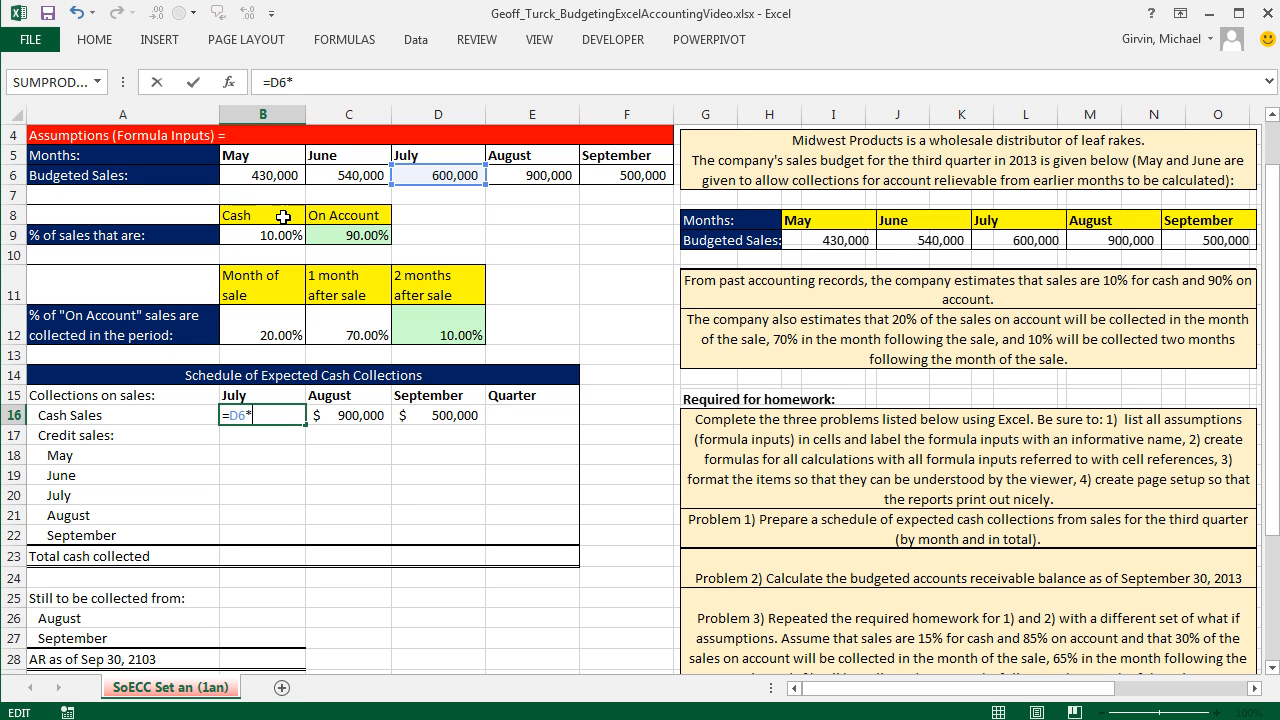
click(258, 235)
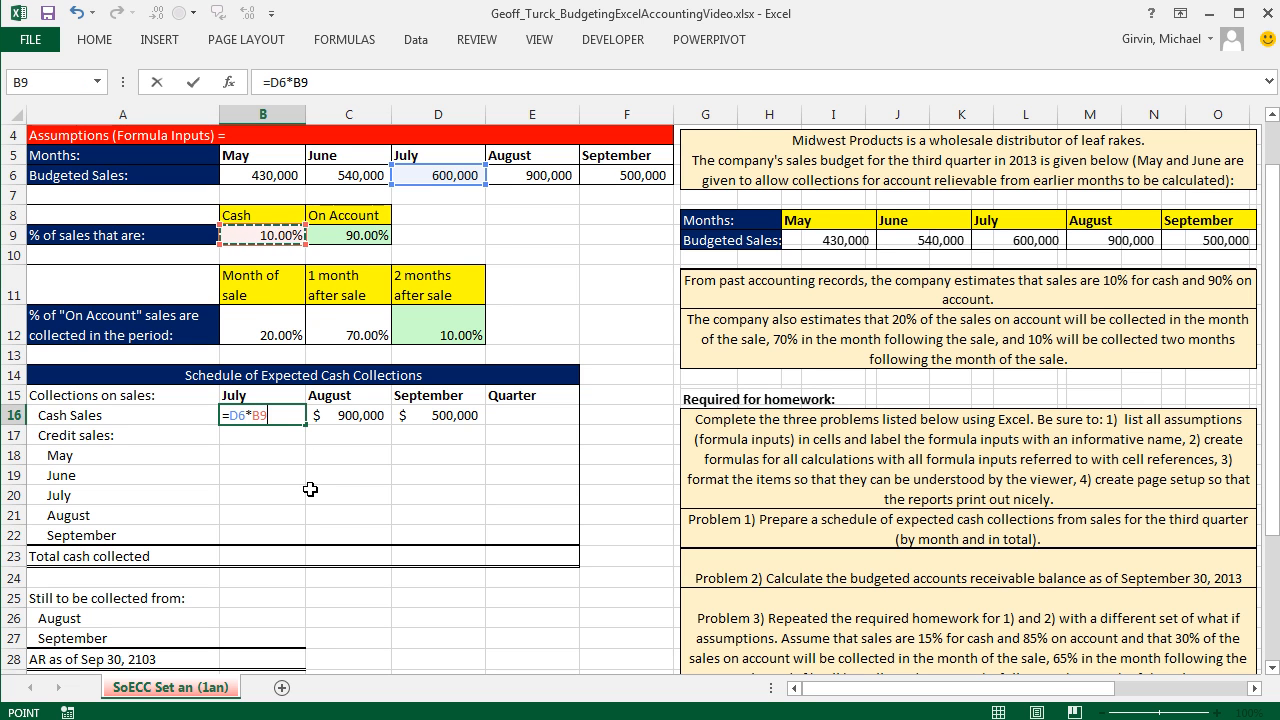
key(F4)
key(ctrl+Return)
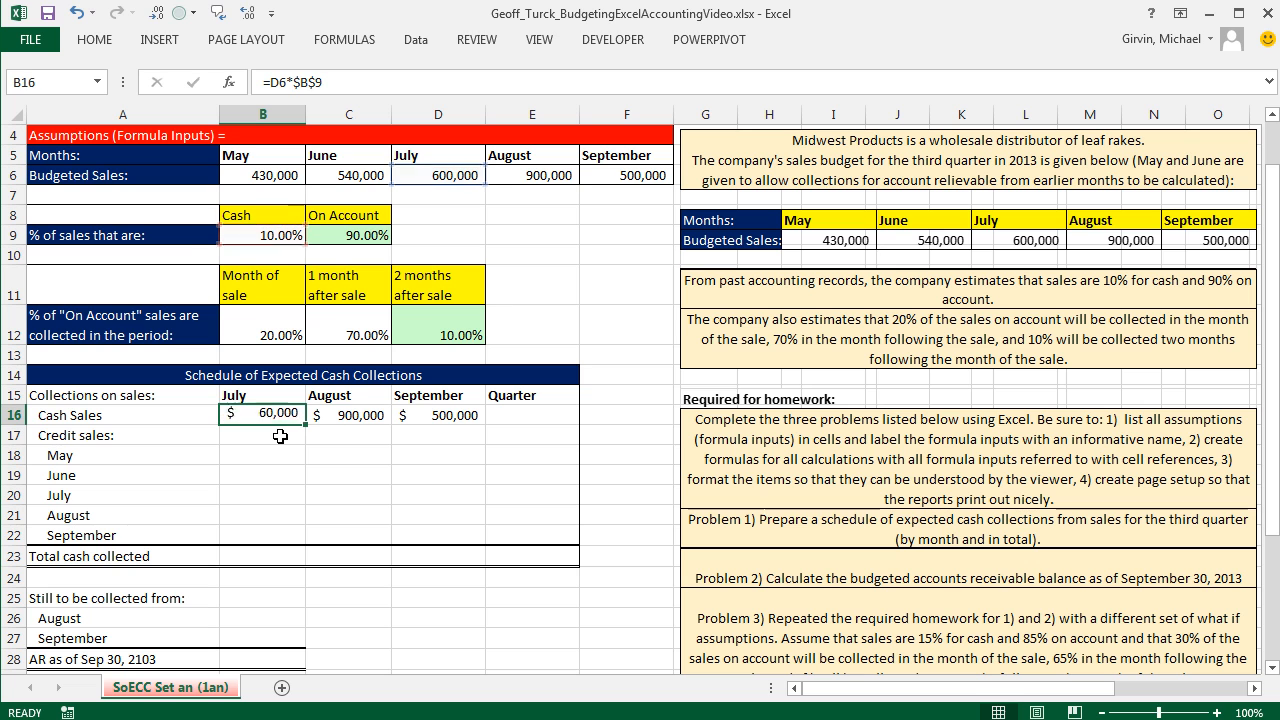
drag(305, 427, 478, 426)
Check the cell references in September's cash sales formula, D16, and go to July's cell in the May credit sales row, B18.
click(463, 418)
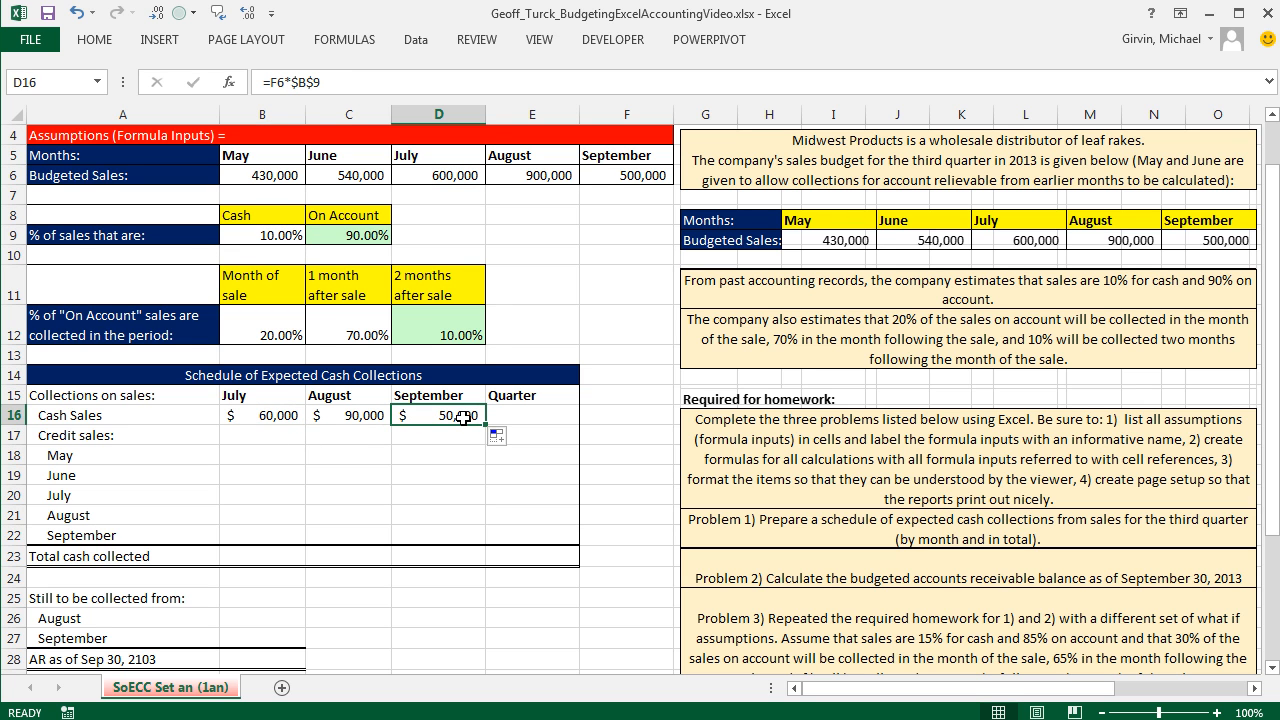
key(F2)
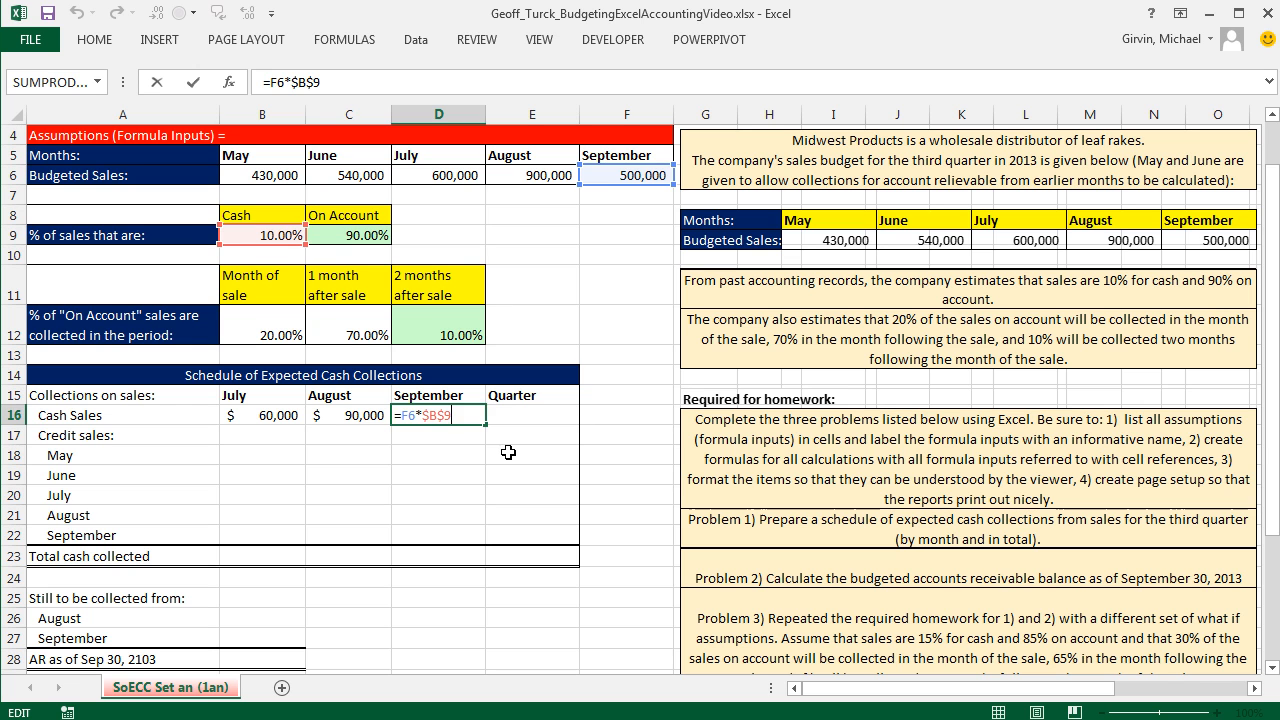
key(Return)
click(266, 456)
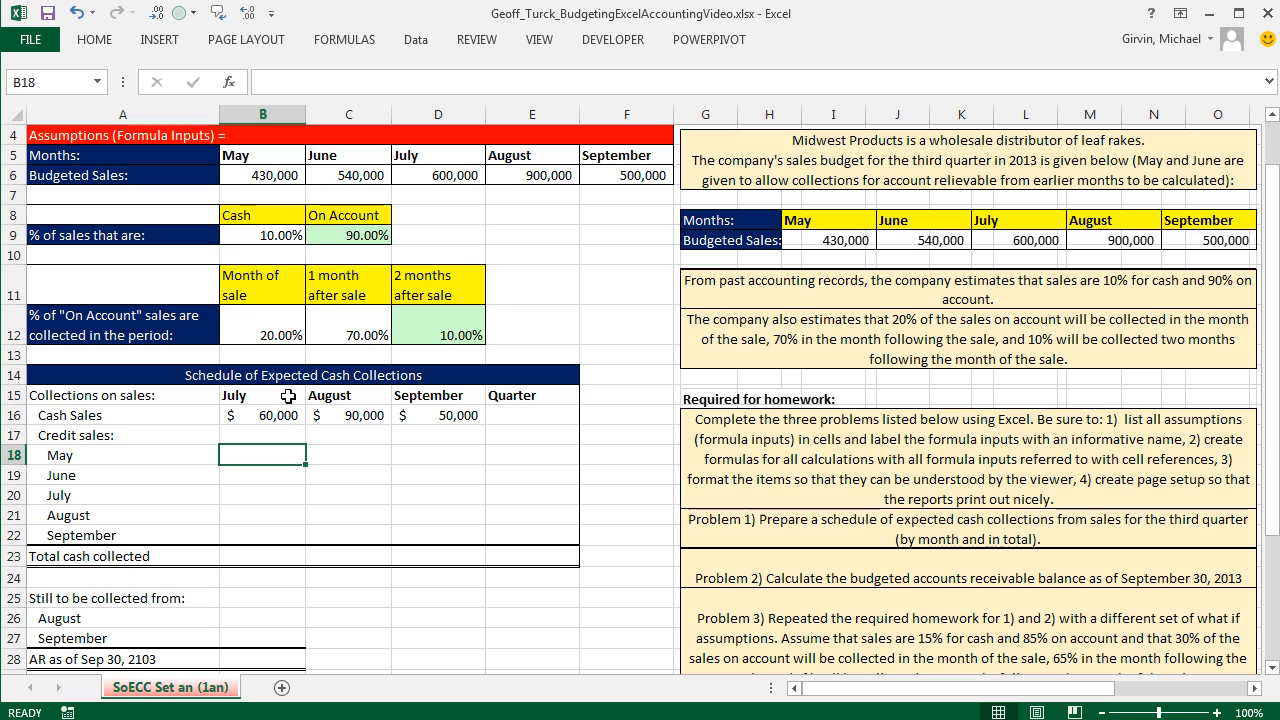
Calculate July's collection of May credit sales in B18 with =B6*C9*D12, using the on-account and two-months-after-sale percentages.
text(=)
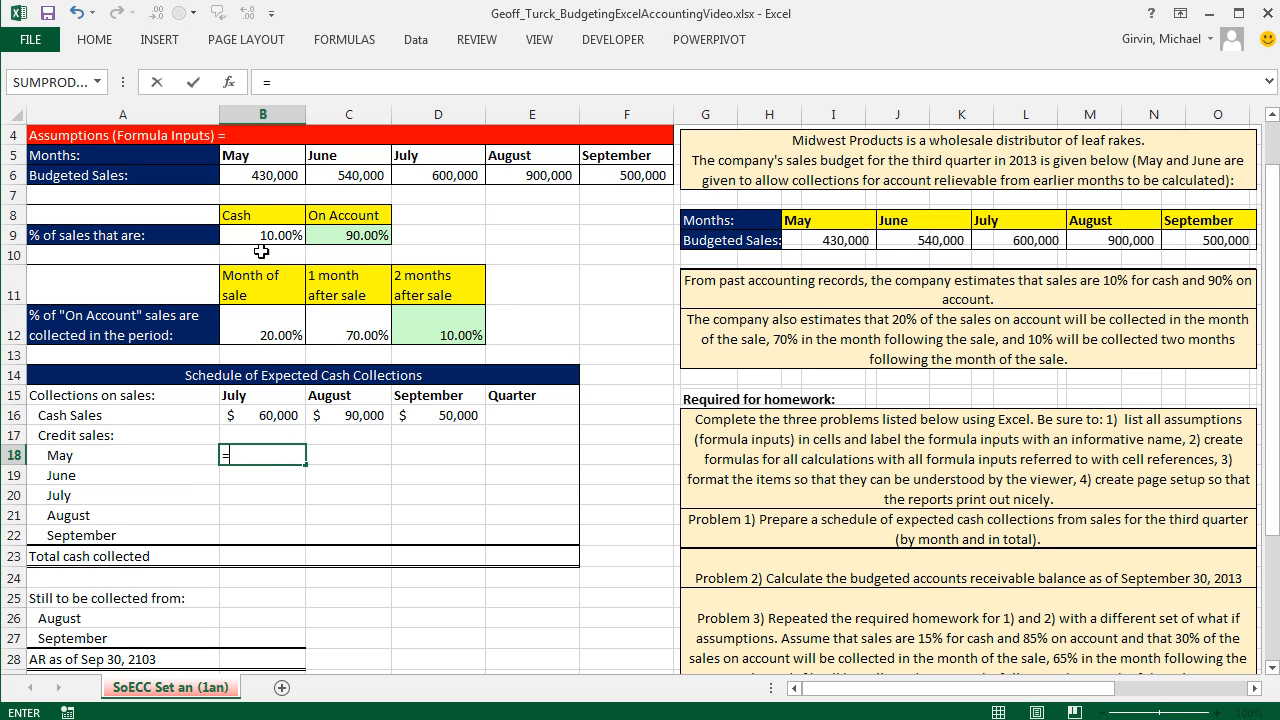
click(245, 175)
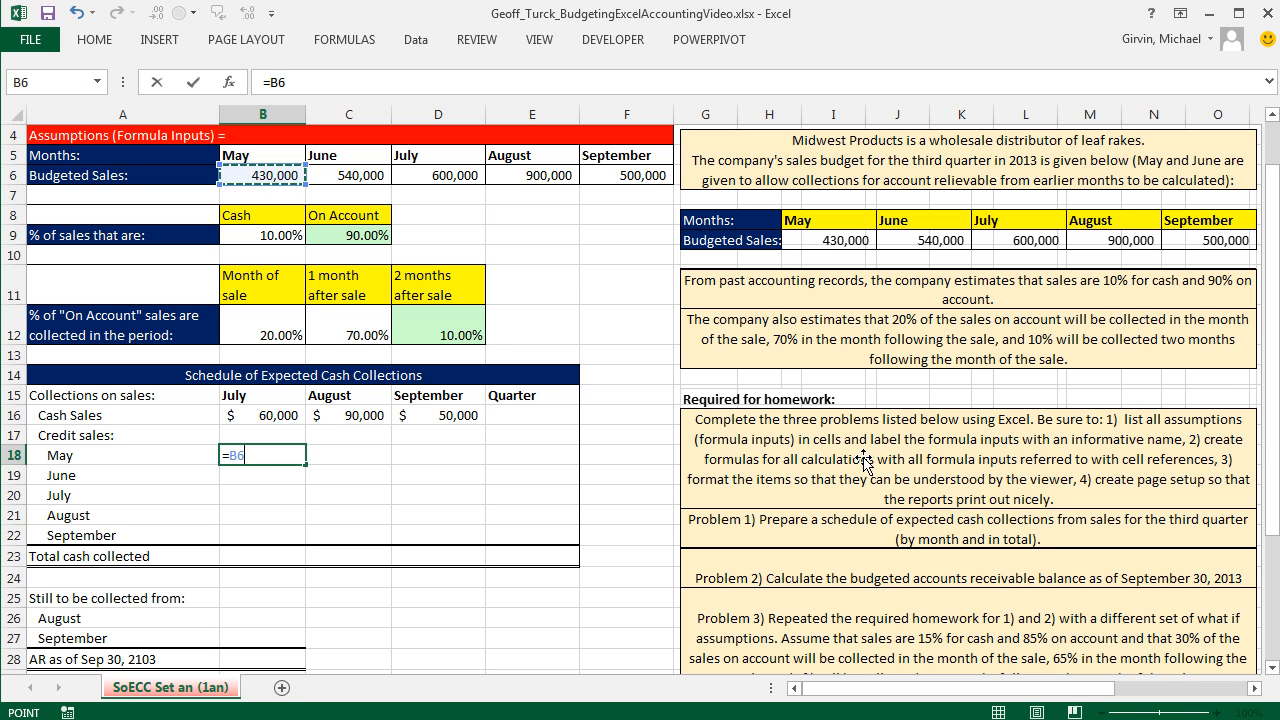
text(*)
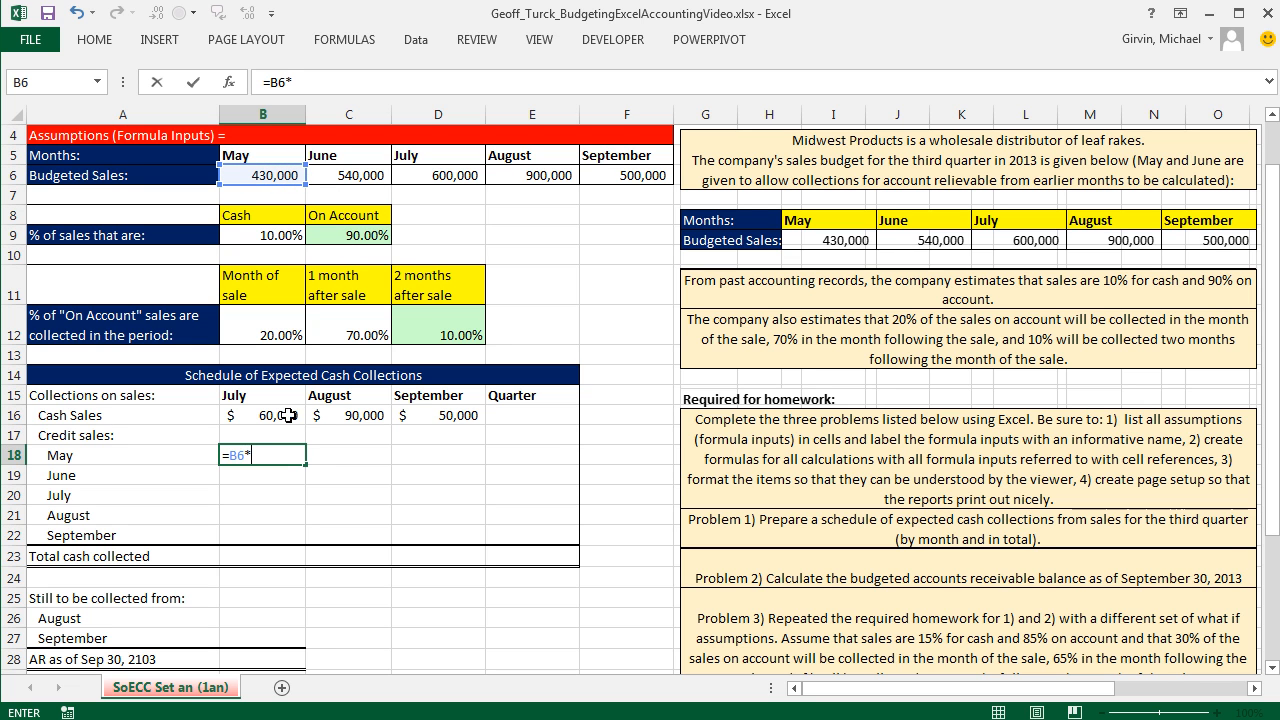
click(382, 232)
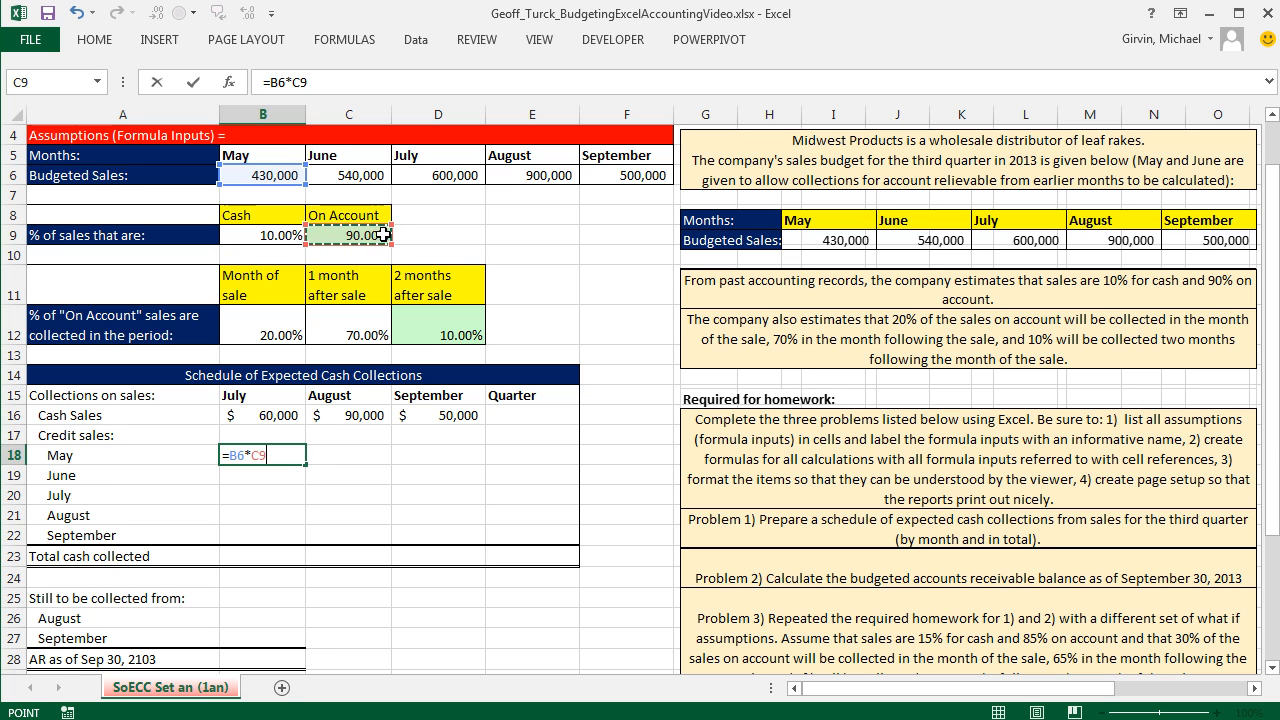
text(*)
click(434, 335)
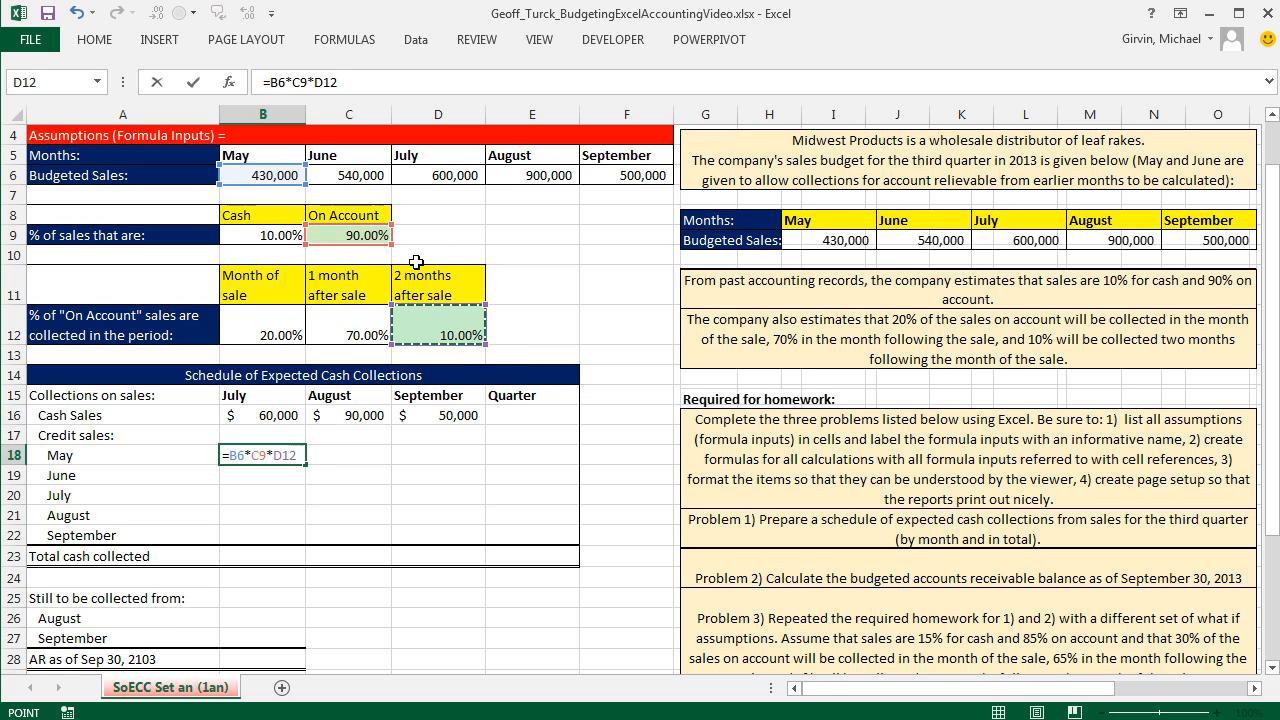
key(ctrl+Return)
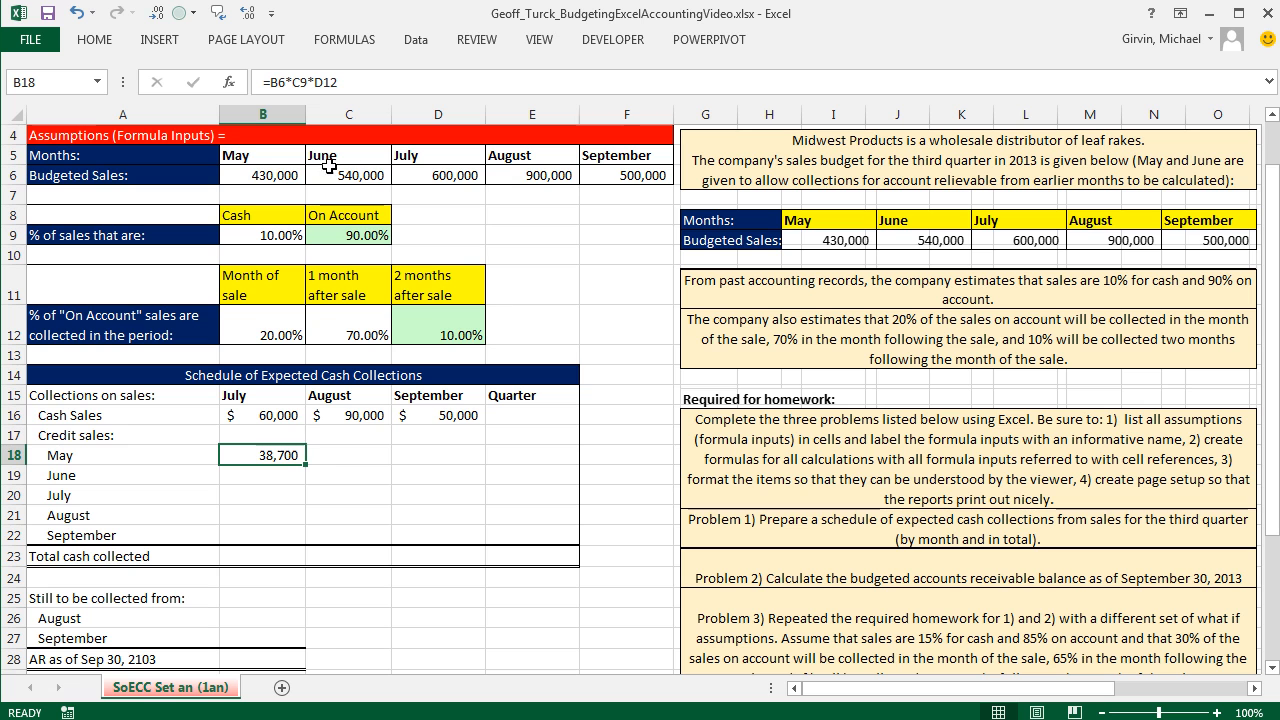
Calculate July's collection of June credit sales in B19 with =$C$6*$C$9*C12, locking the June sales and on-account percentage.
click(244, 471)
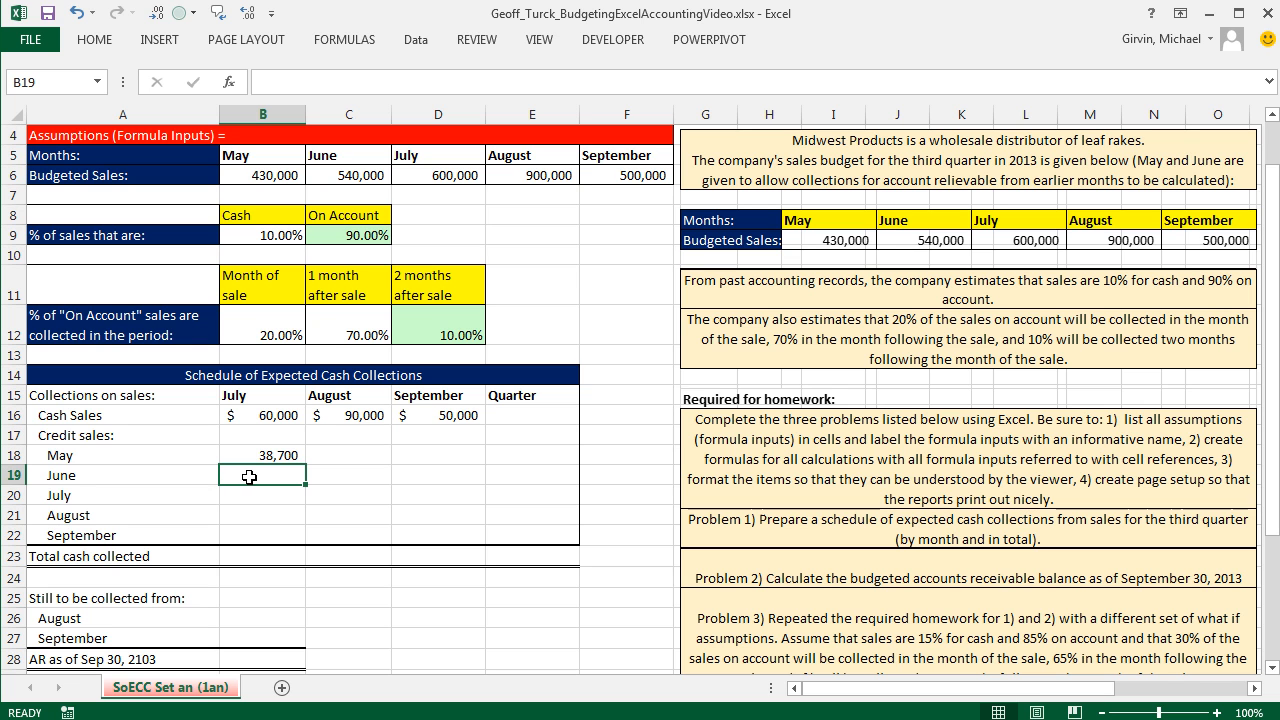
text(=)
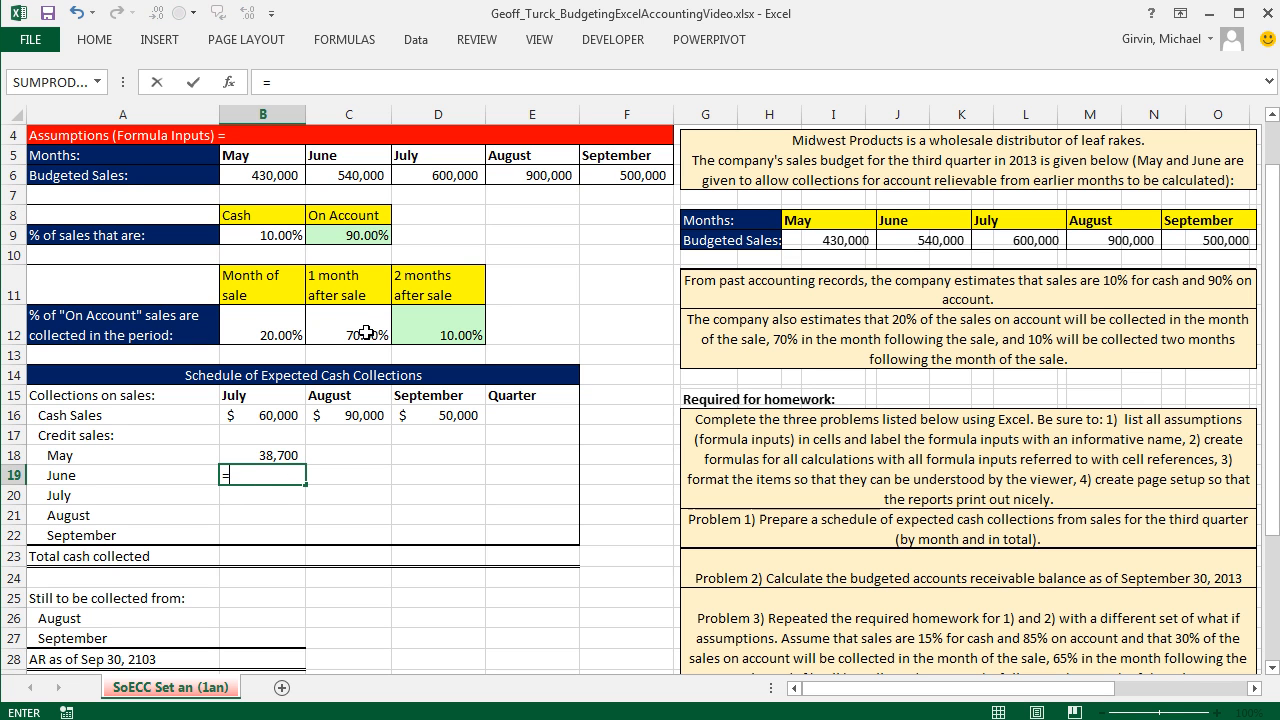
click(367, 175)
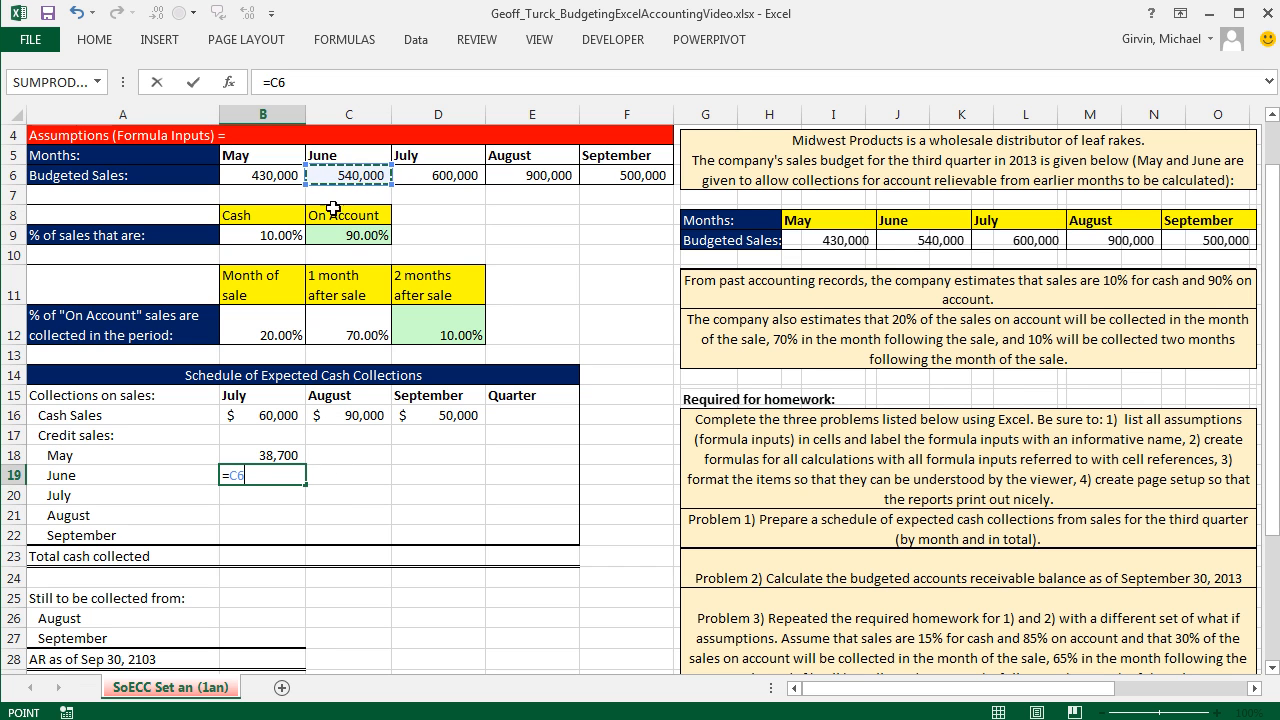
key(F4)
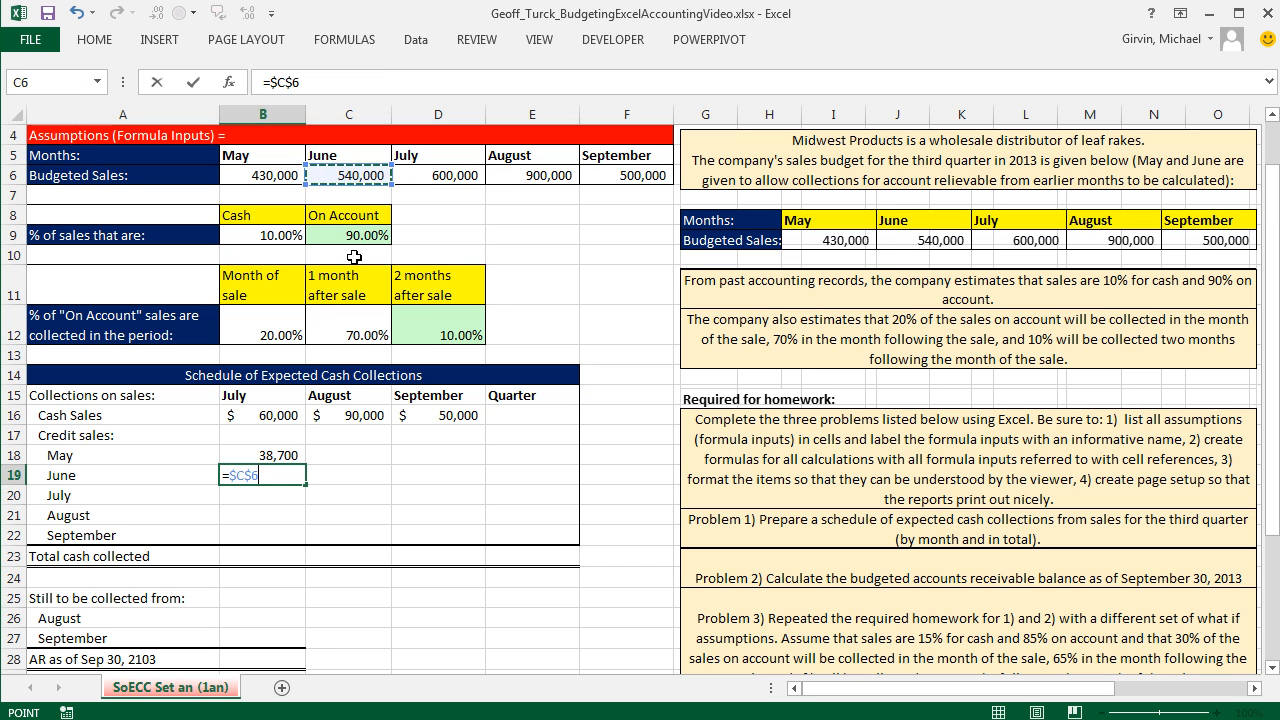
text(*)
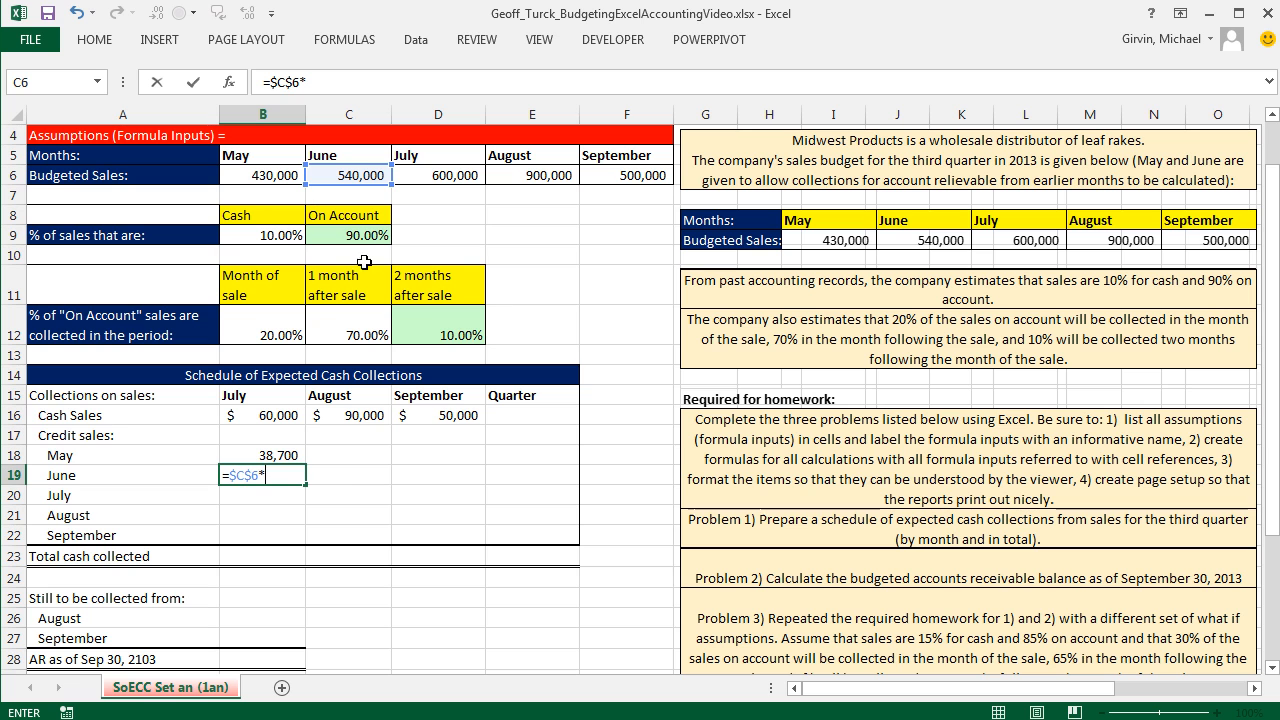
click(354, 236)
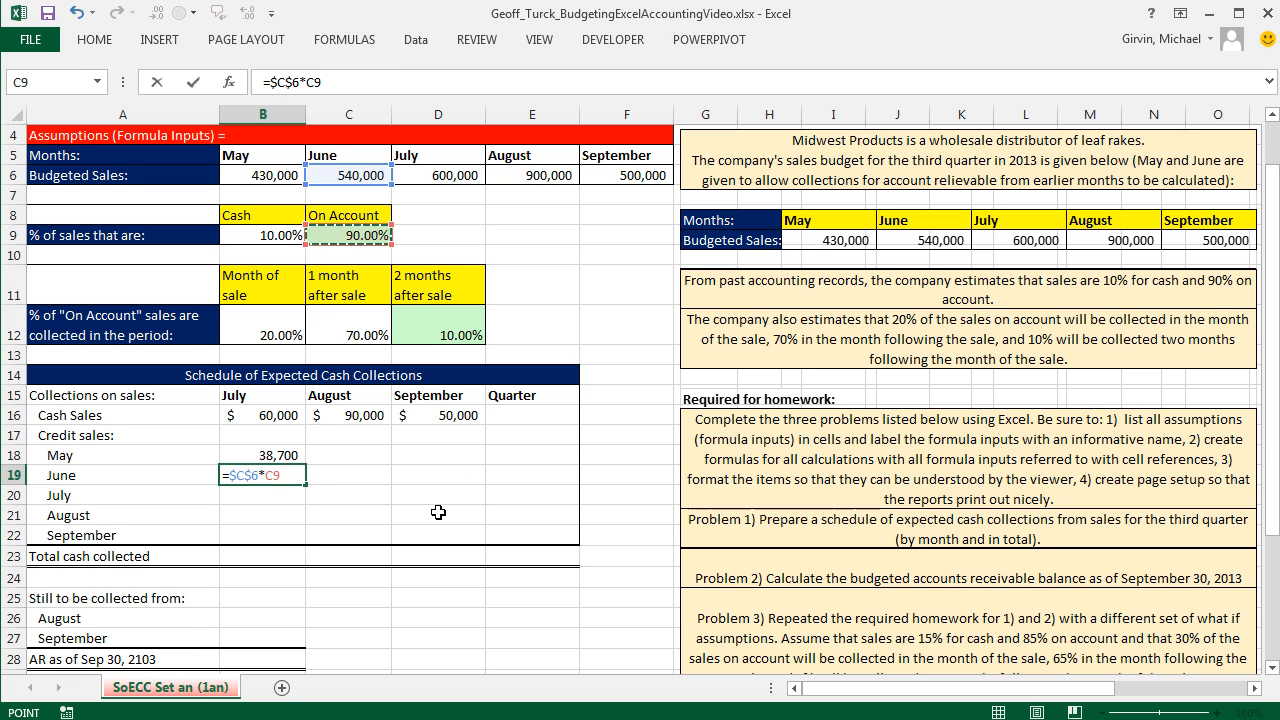
key(F4)
text(*)
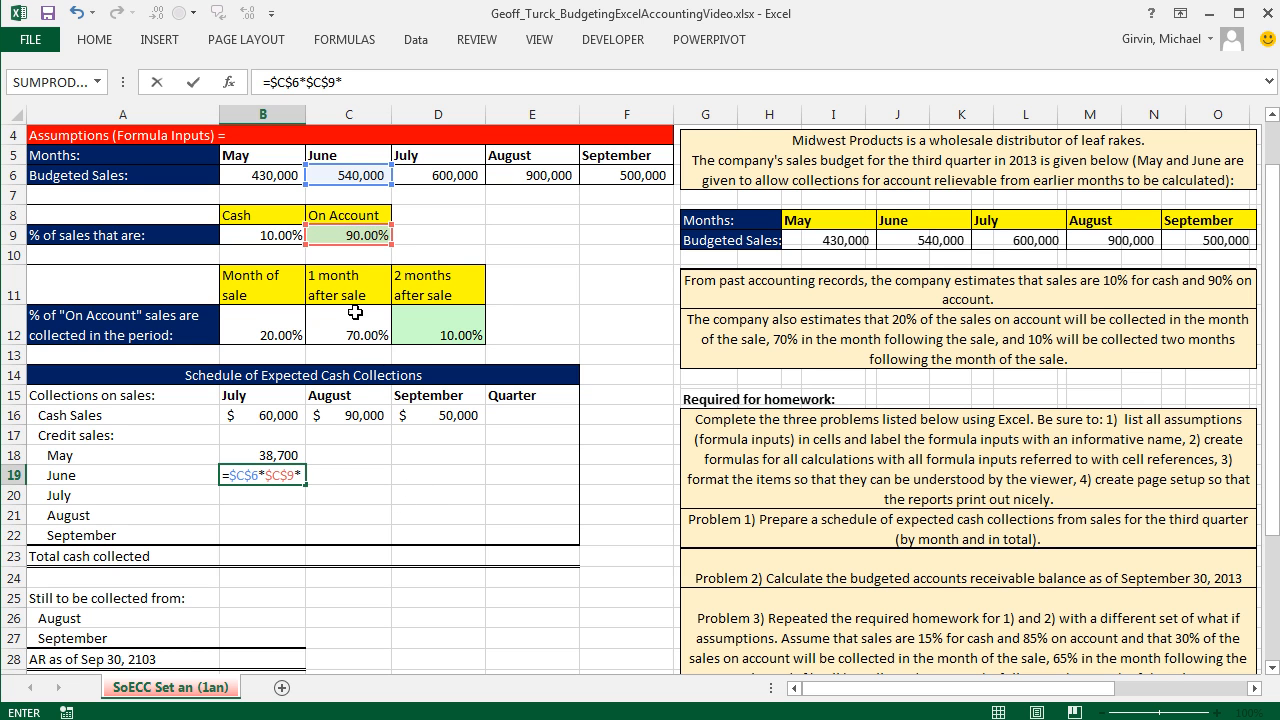
click(357, 328)
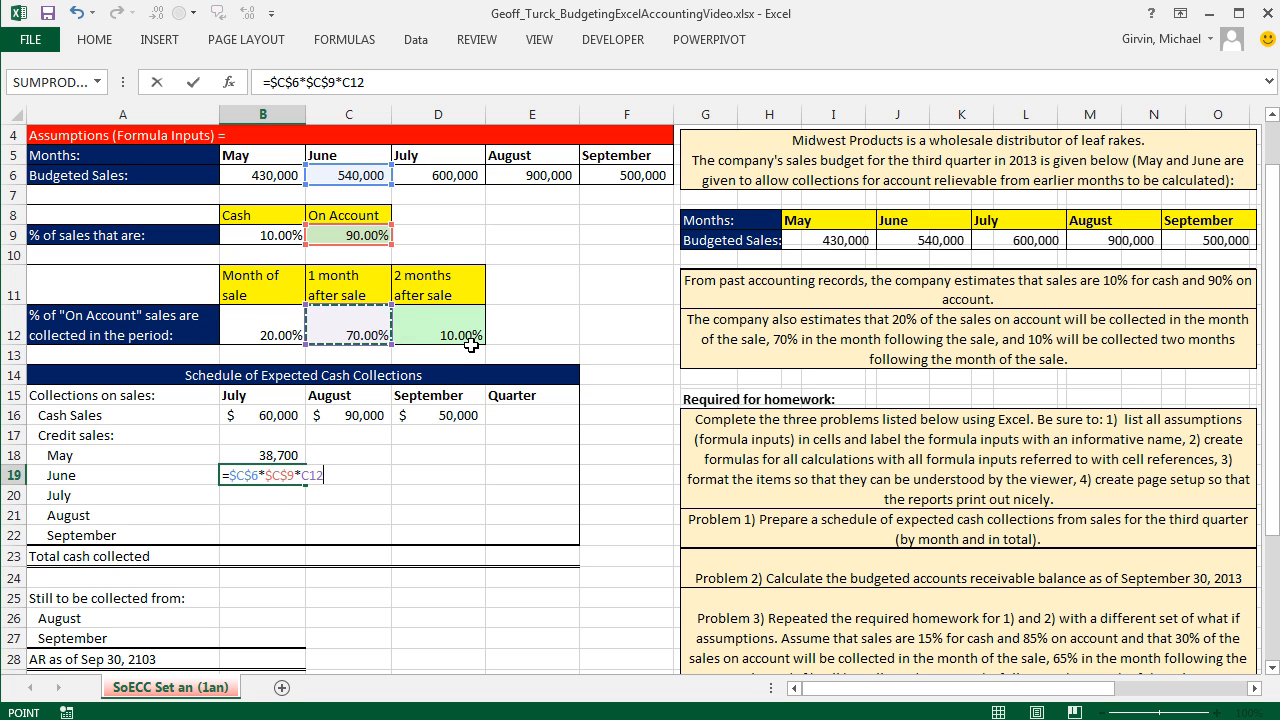
key(ctrl+Return)
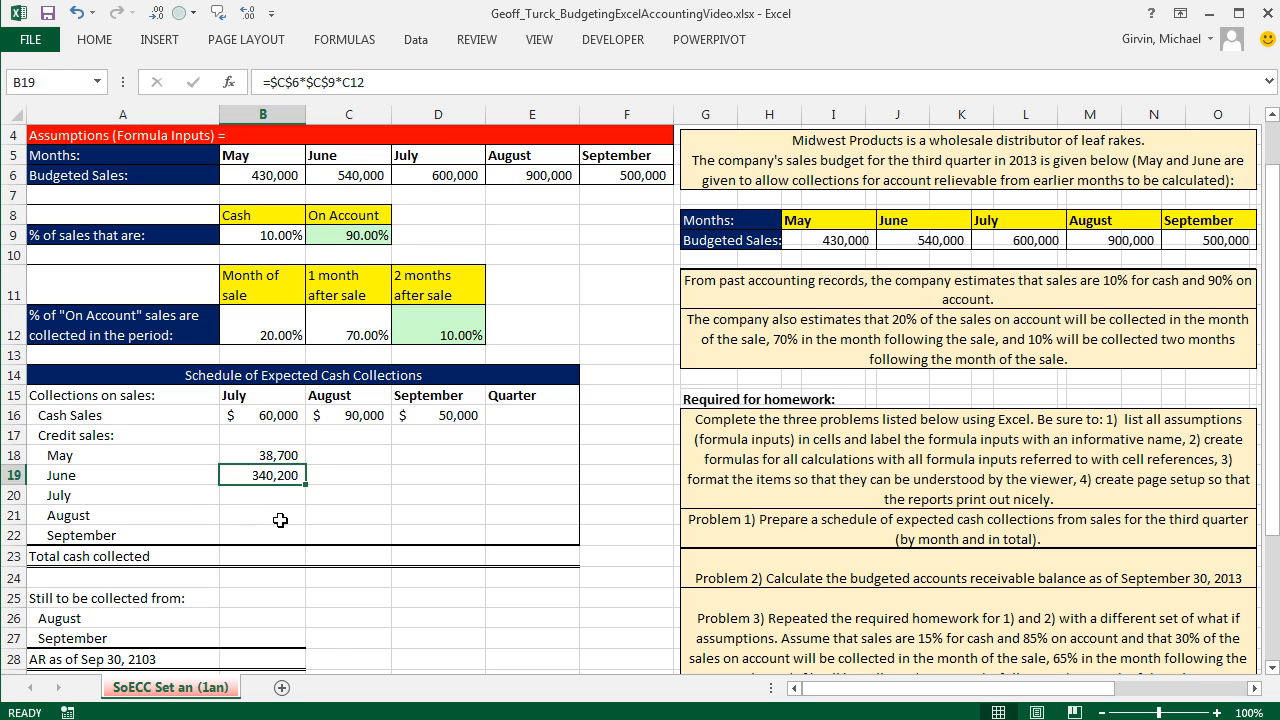
Copy the June credit sales formula from B19 across to August in C19 and check its cell references.
drag(306, 484, 379, 494)
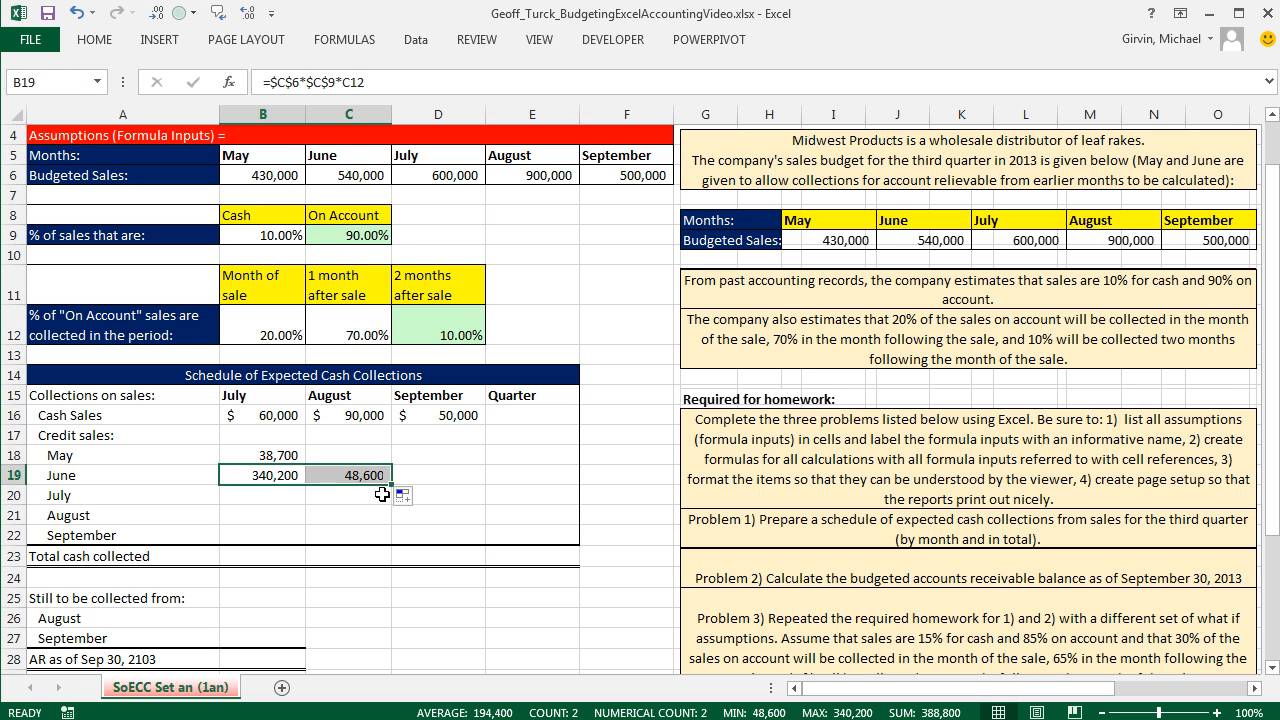
click(369, 475)
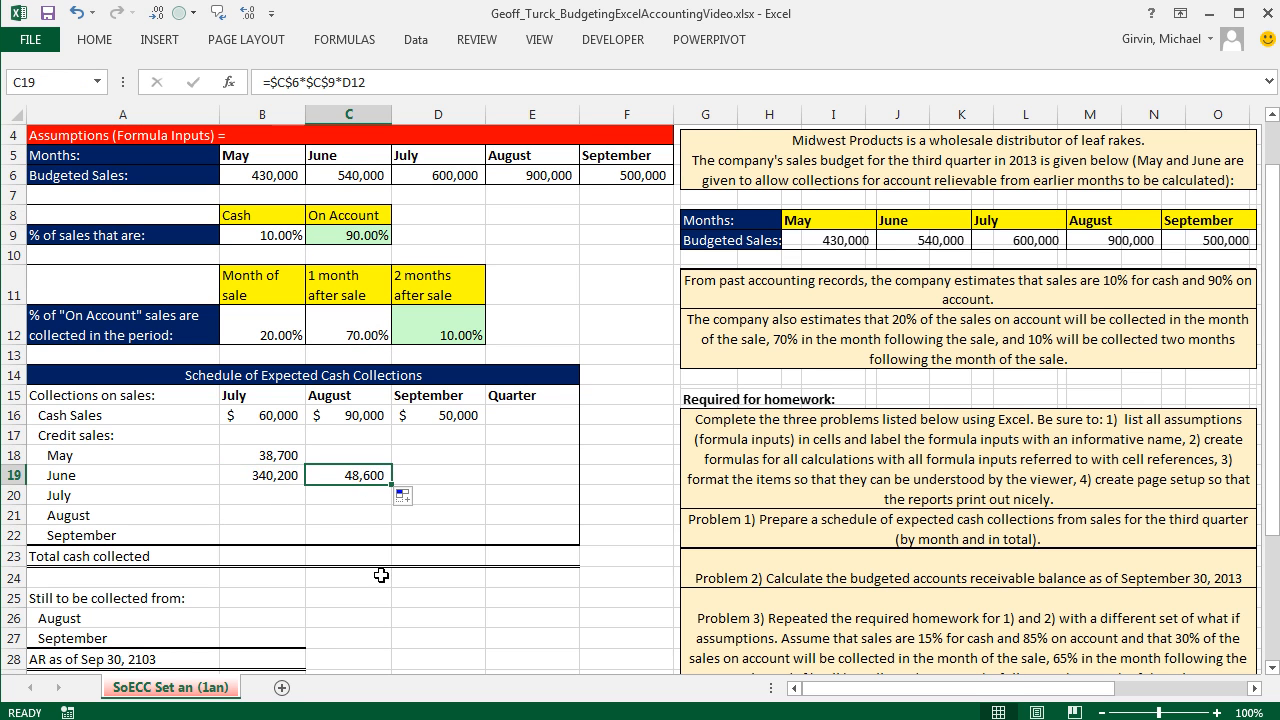
key(F2)
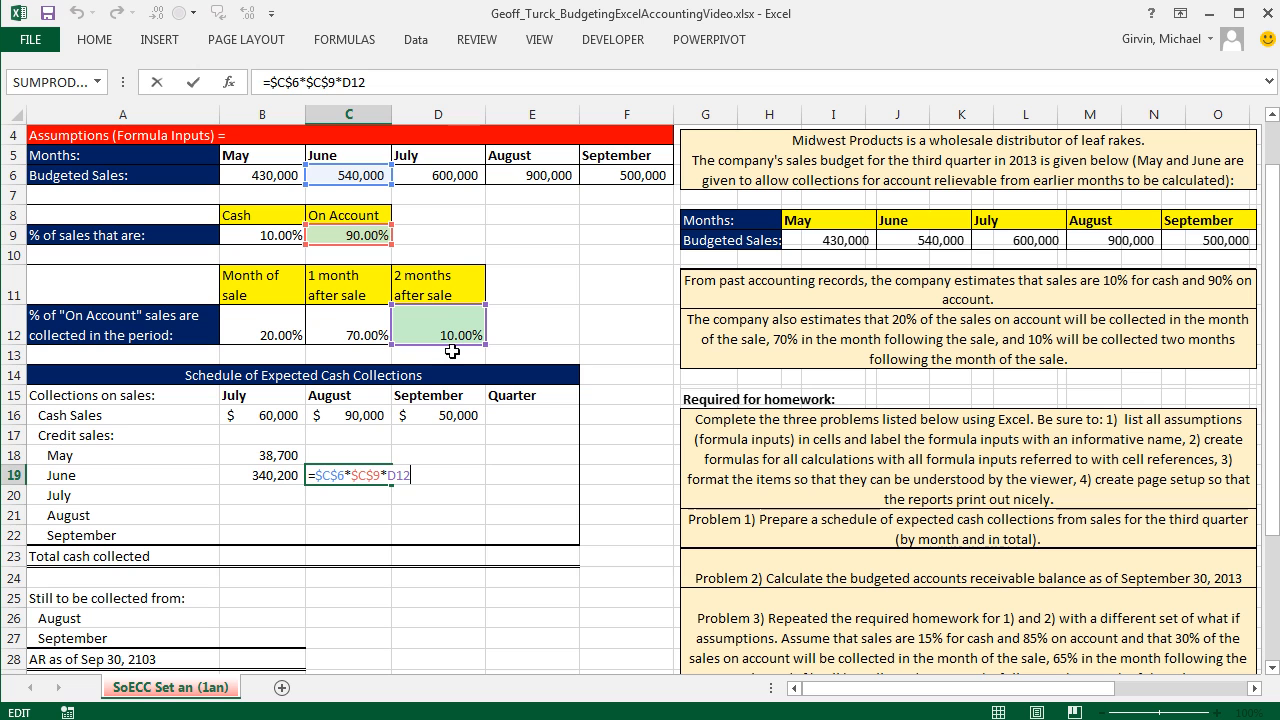
key(Return)
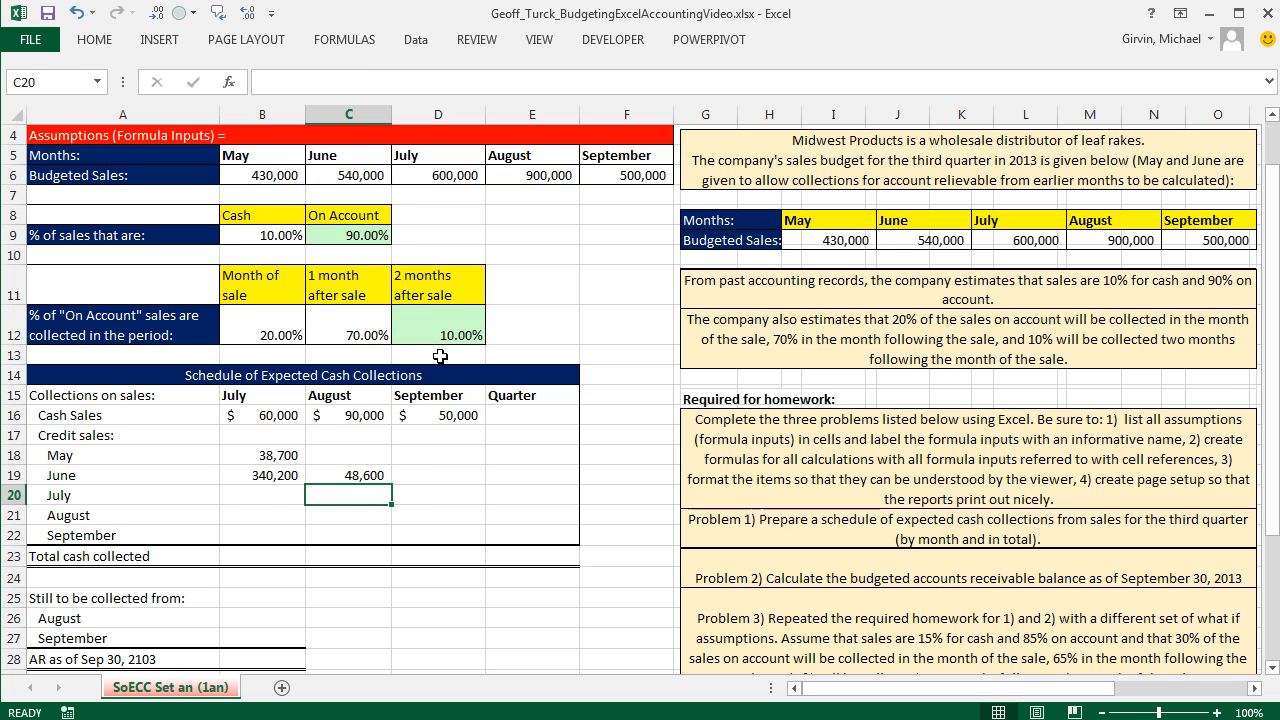
Begin the July credit sales formula in B20 by multiplying the locked July sales and on-account percentage, =$D$6*$C$9.
click(243, 495)
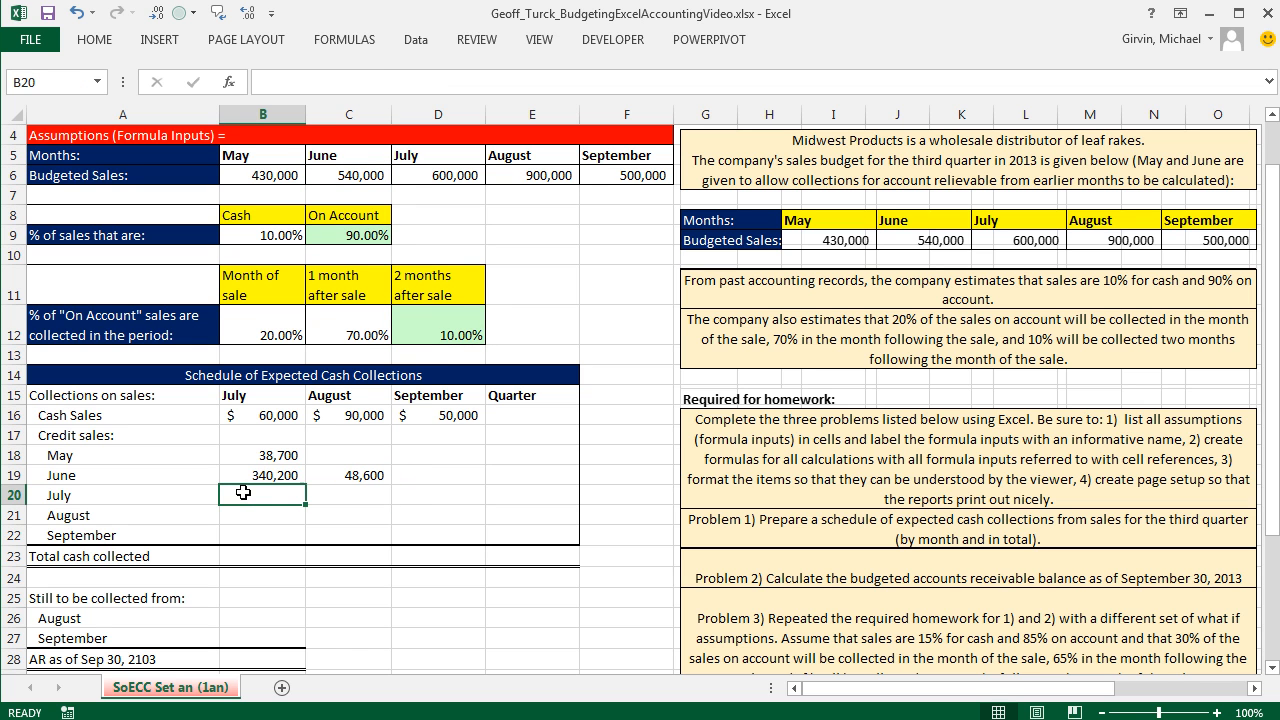
text(=)
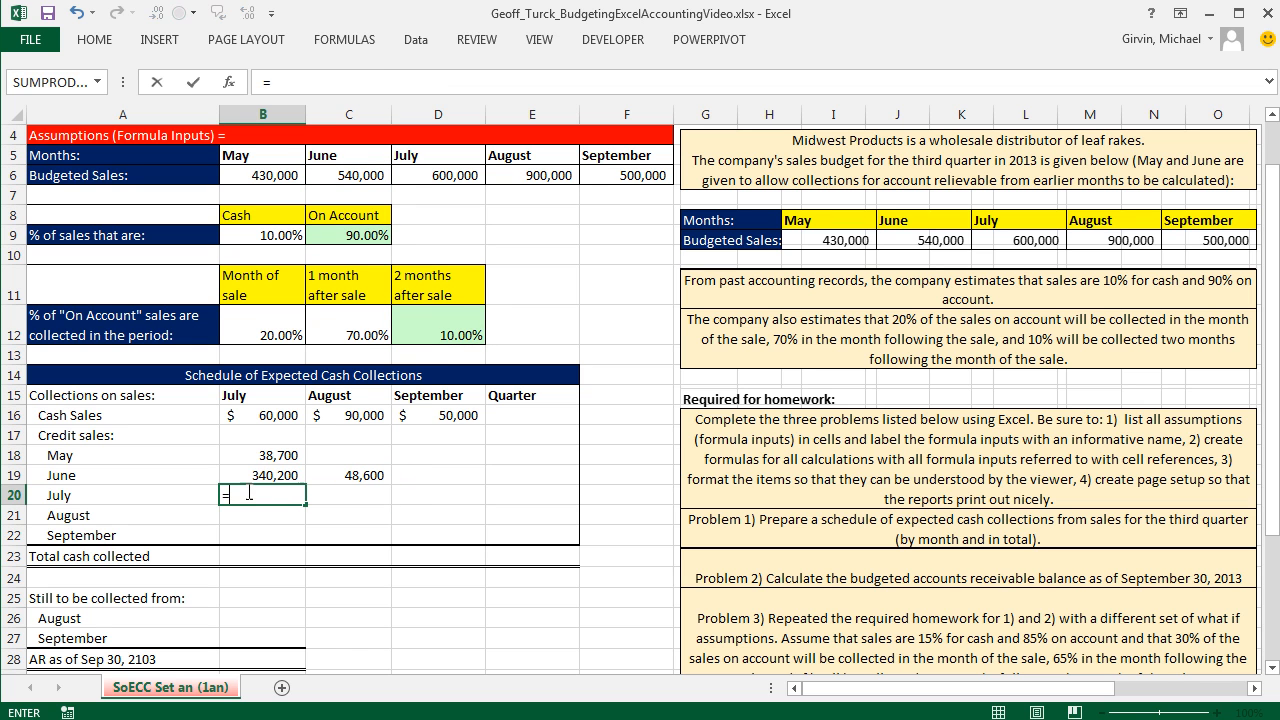
click(422, 176)
key(F4)
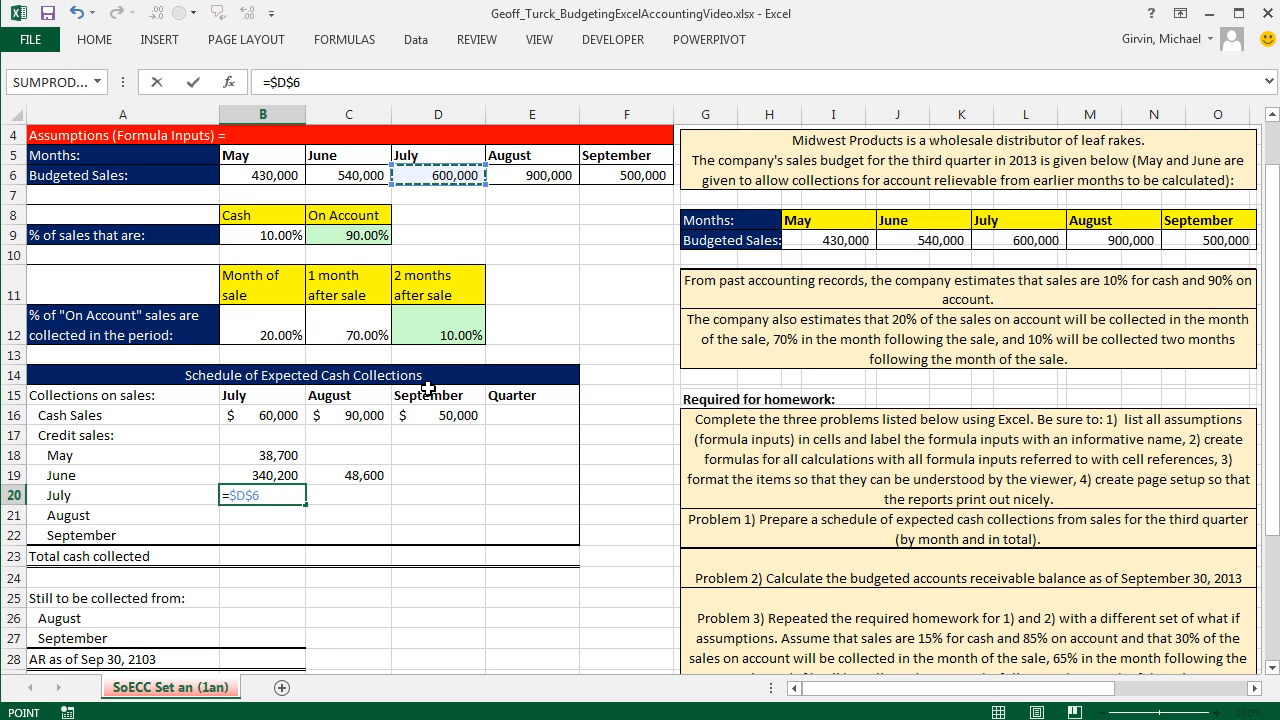
text(*)
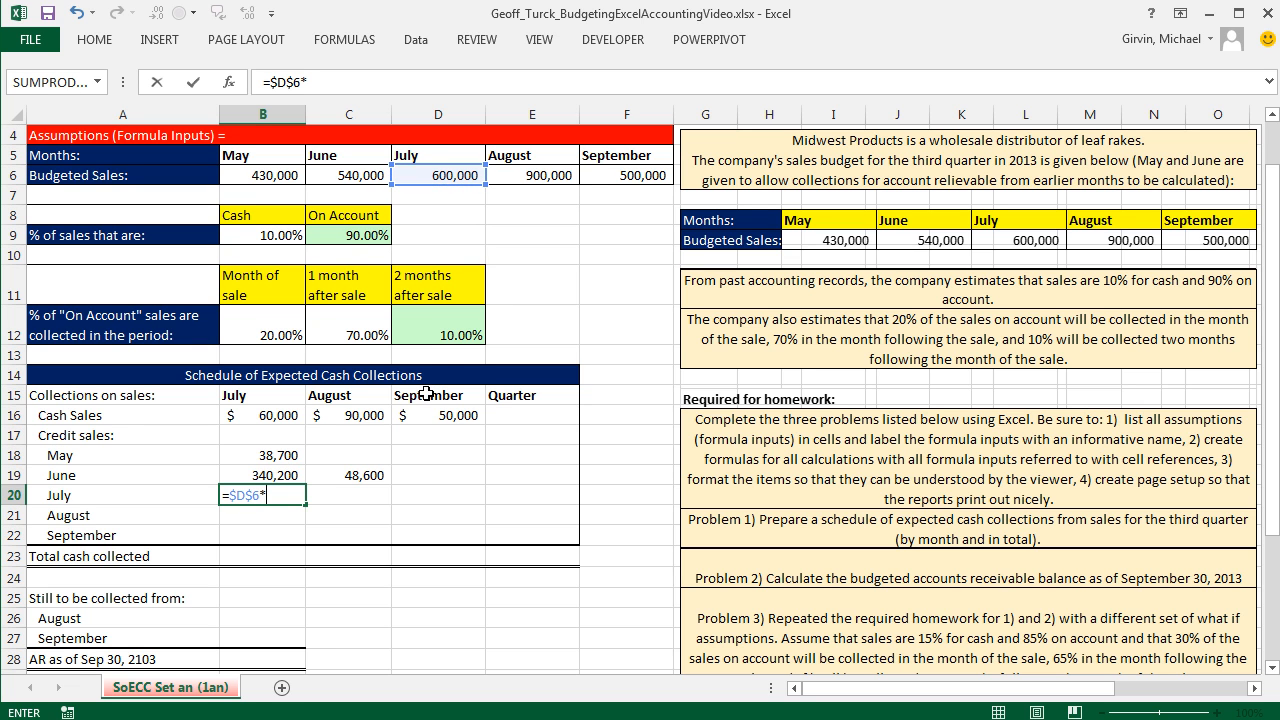
click(360, 235)
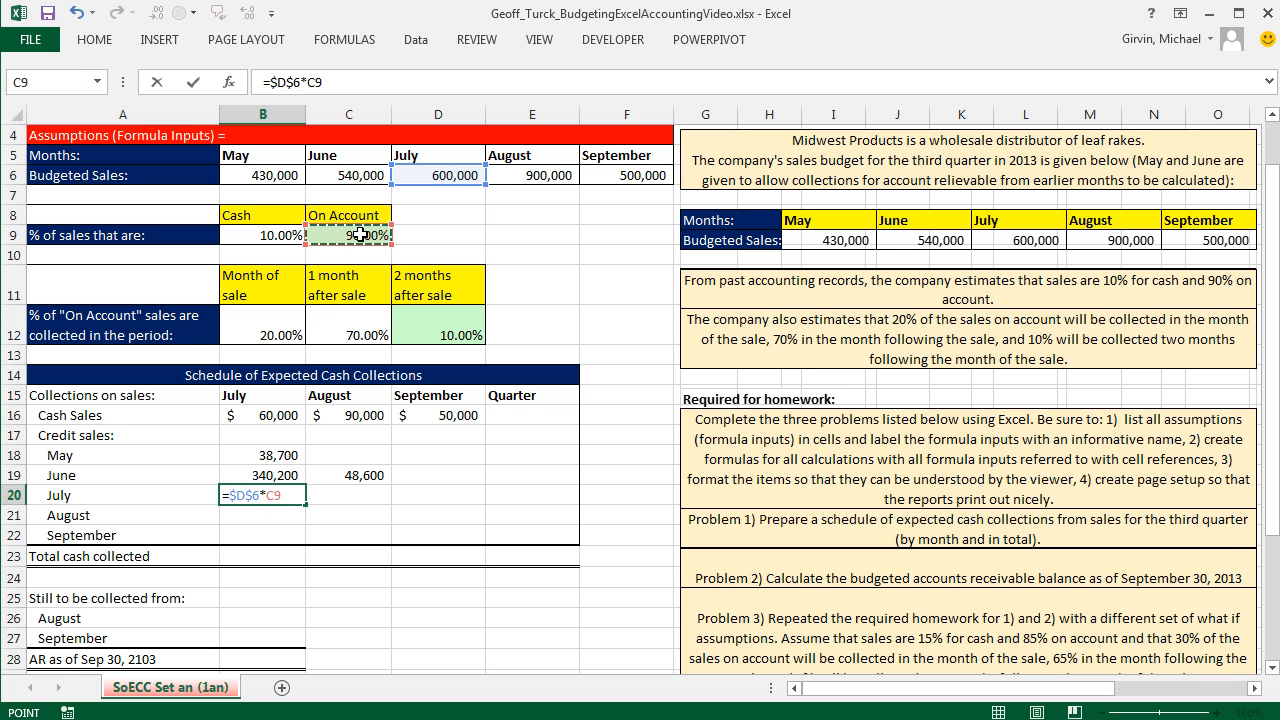
key(F4)
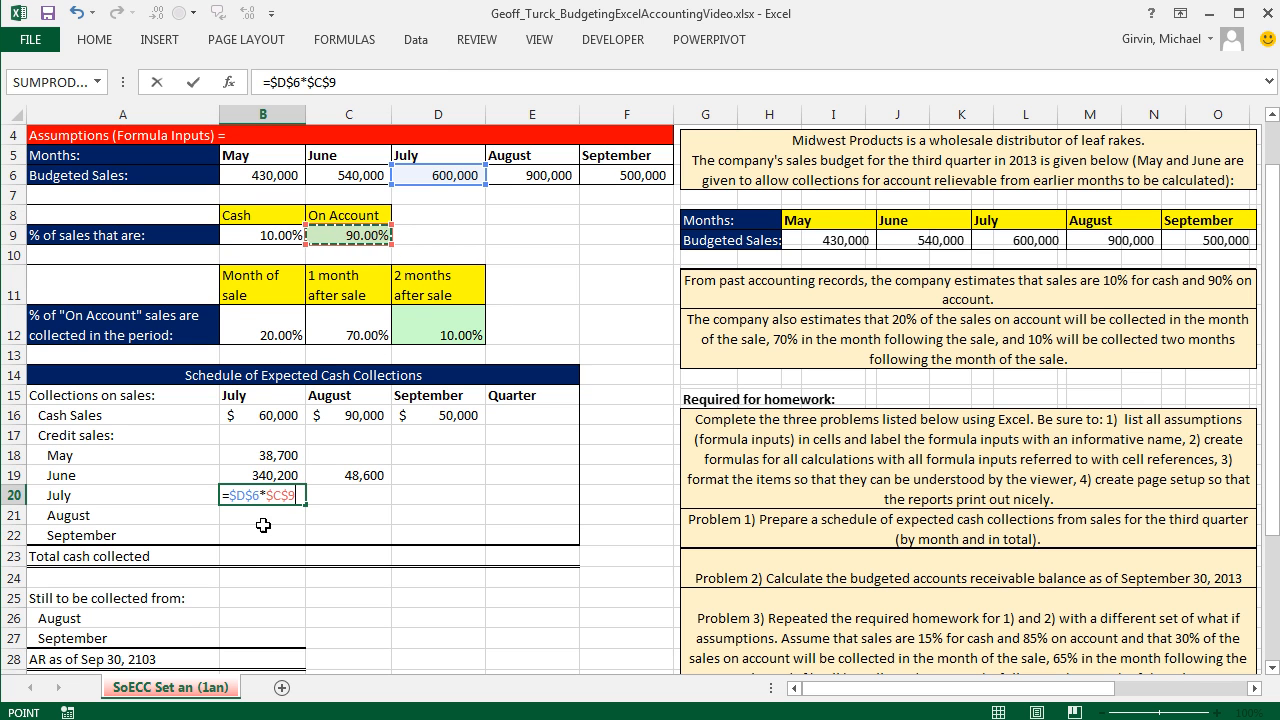
click(284, 314)
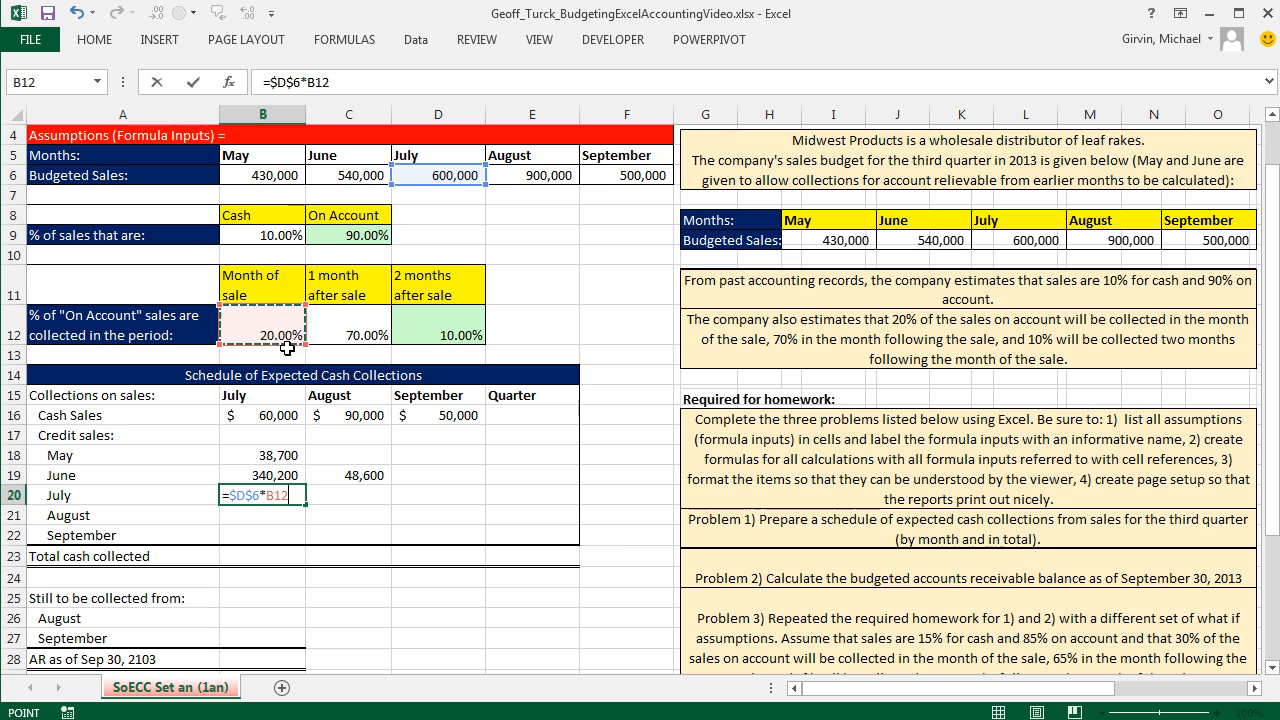
double_click(284, 495)
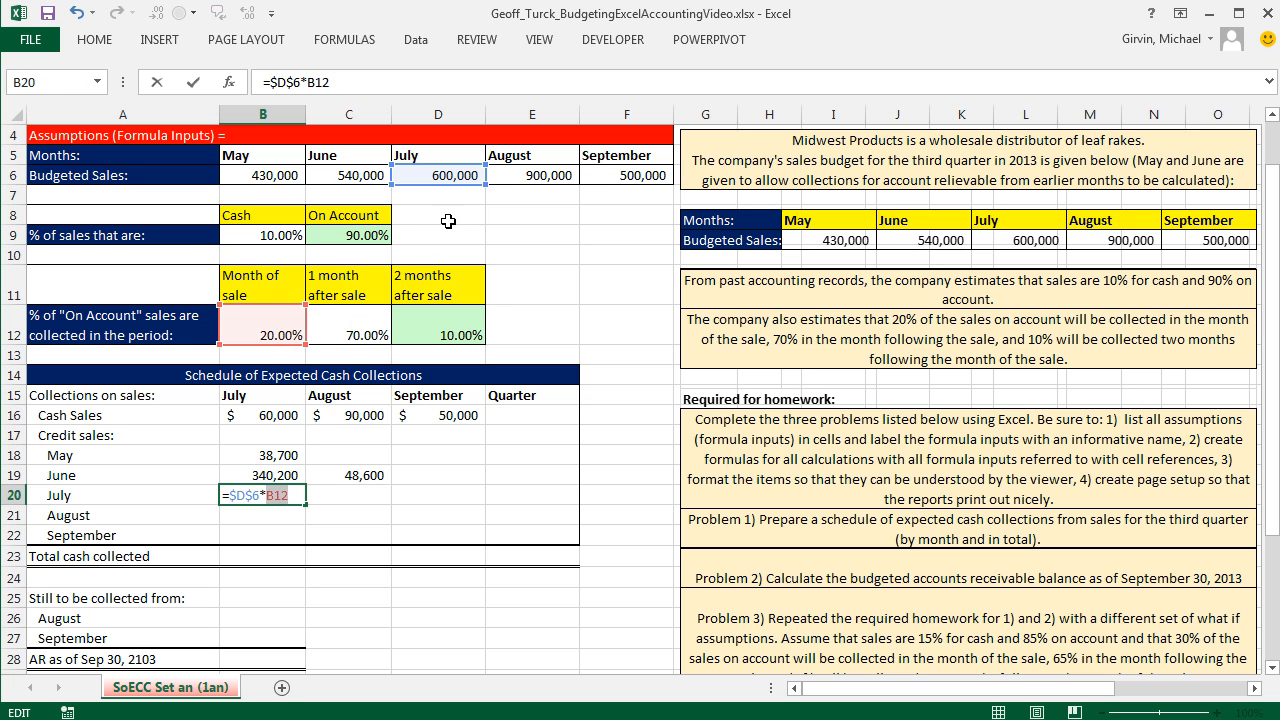
click(350, 234)
key(F4)
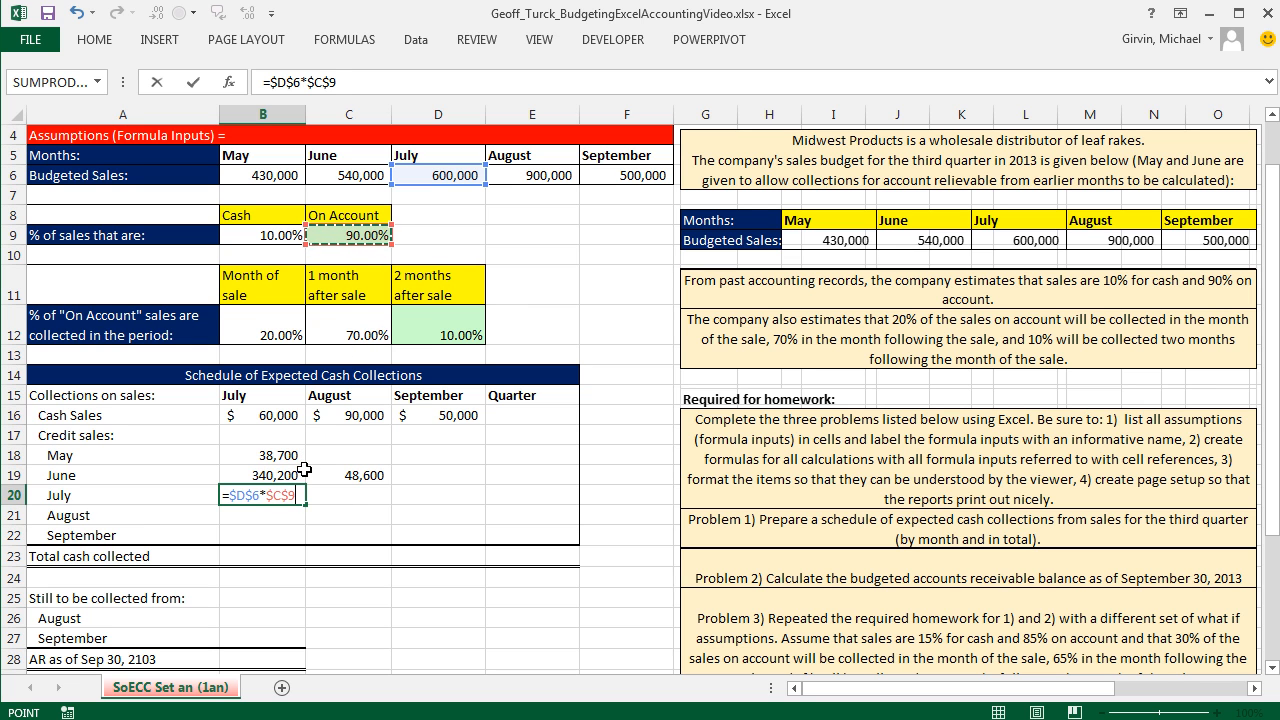
Complete B20 as =$D$6*$C$9*B12 with the month-of-sale percentage, and copy the formula across to September in D20.
text(*)
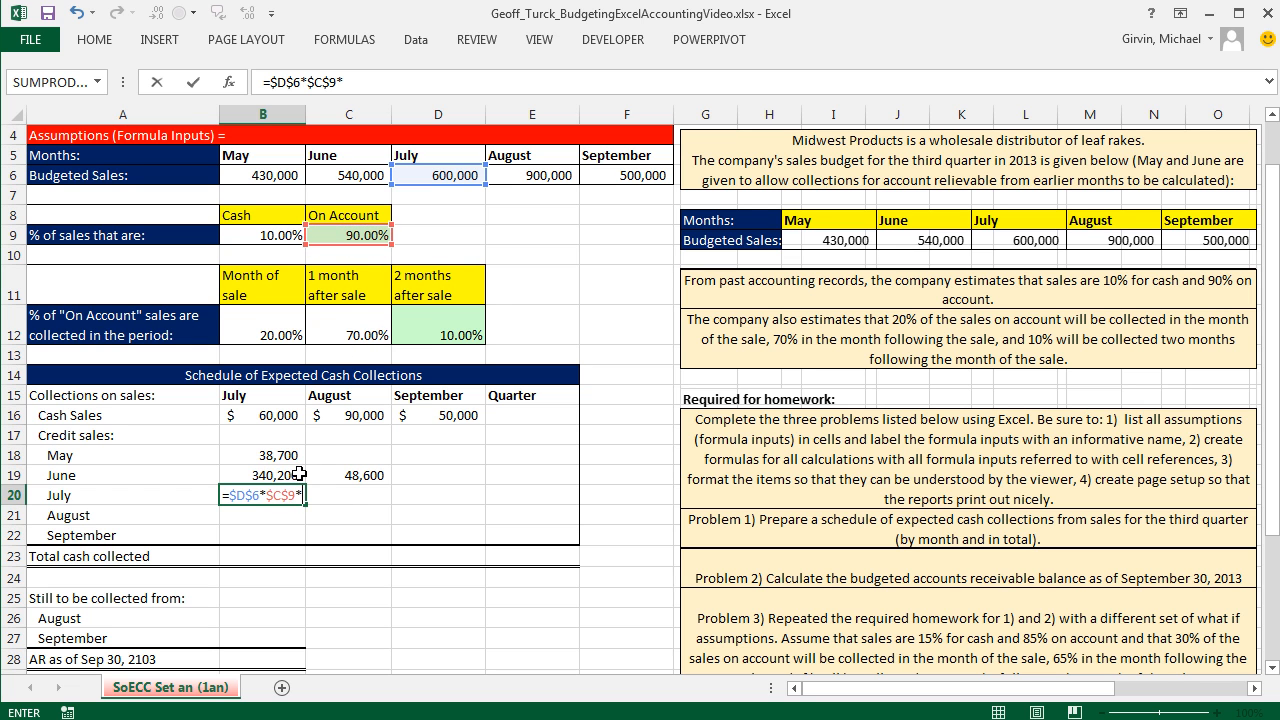
click(265, 330)
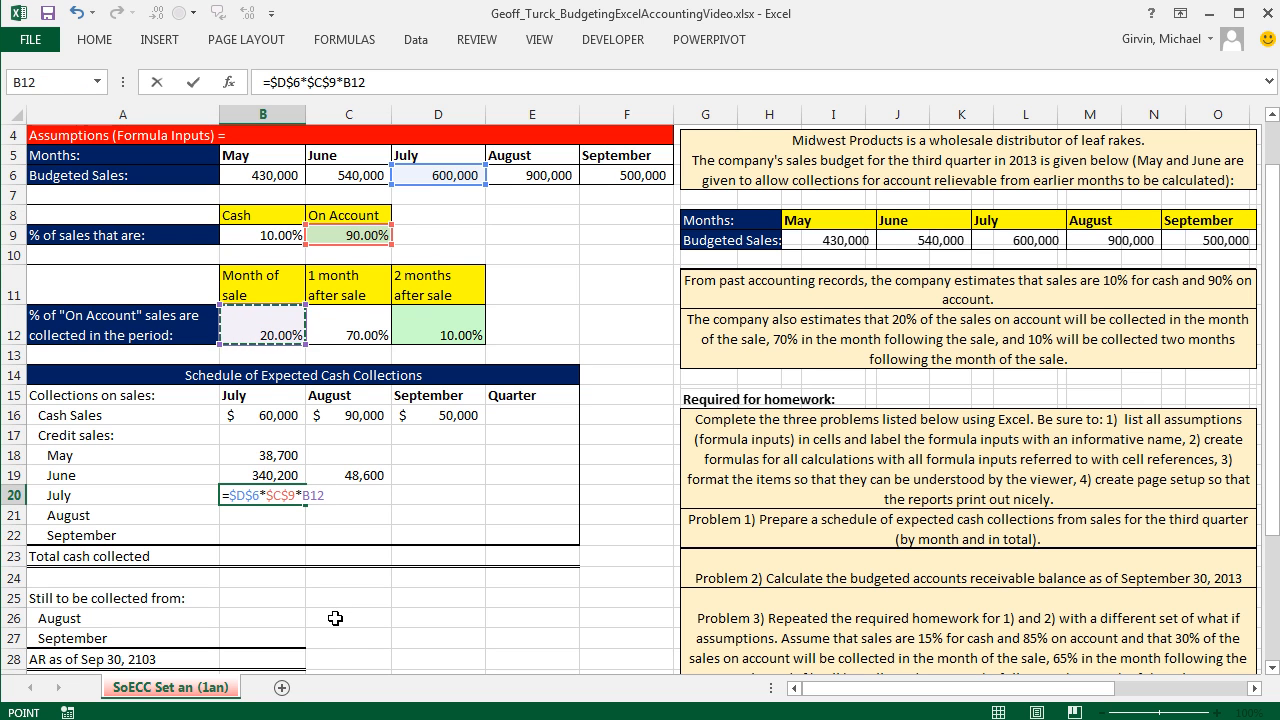
key(ctrl+Return)
drag(310, 506, 468, 507)
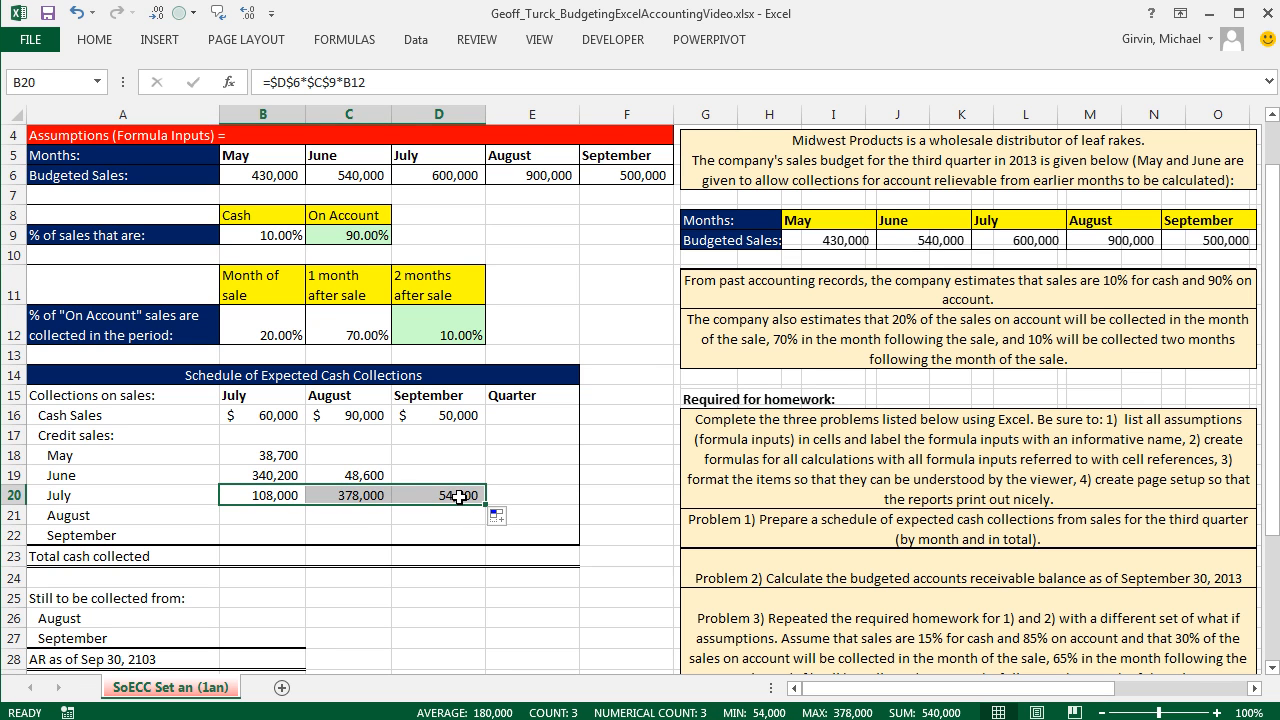
click(458, 497)
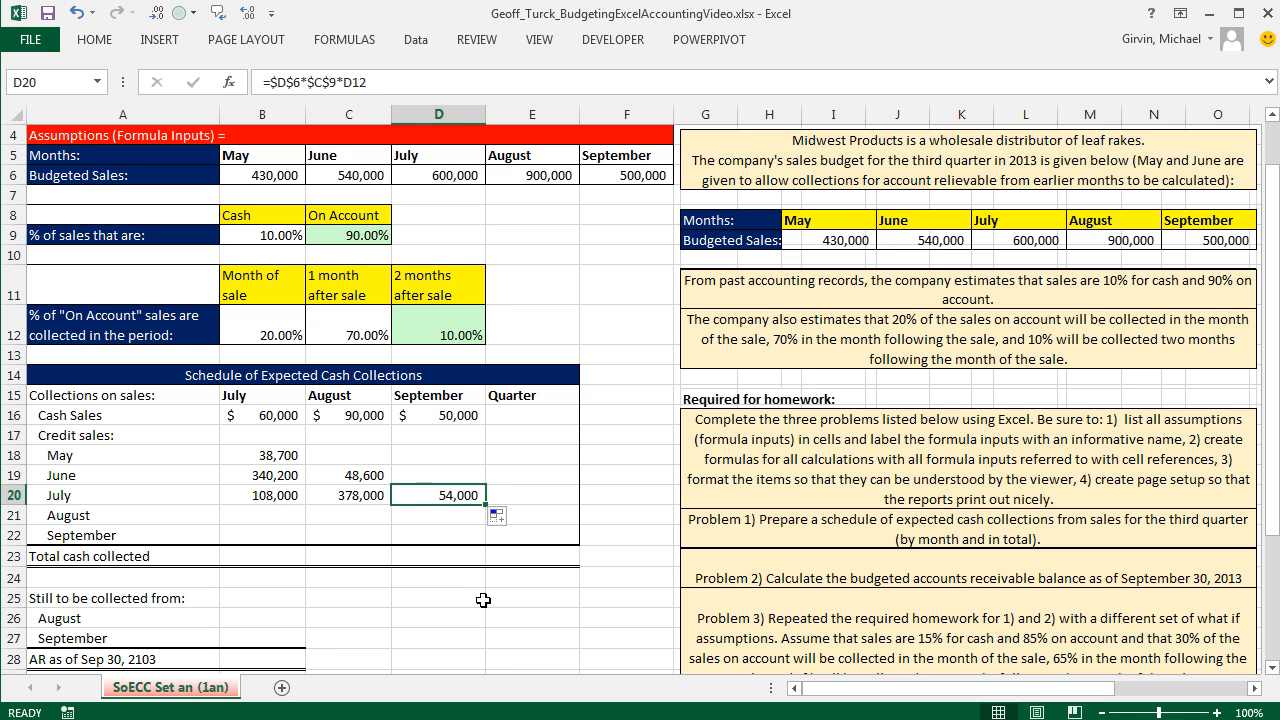
Check the cell references in the formula for July credit sales collected in September, cell D20.
key(F2)
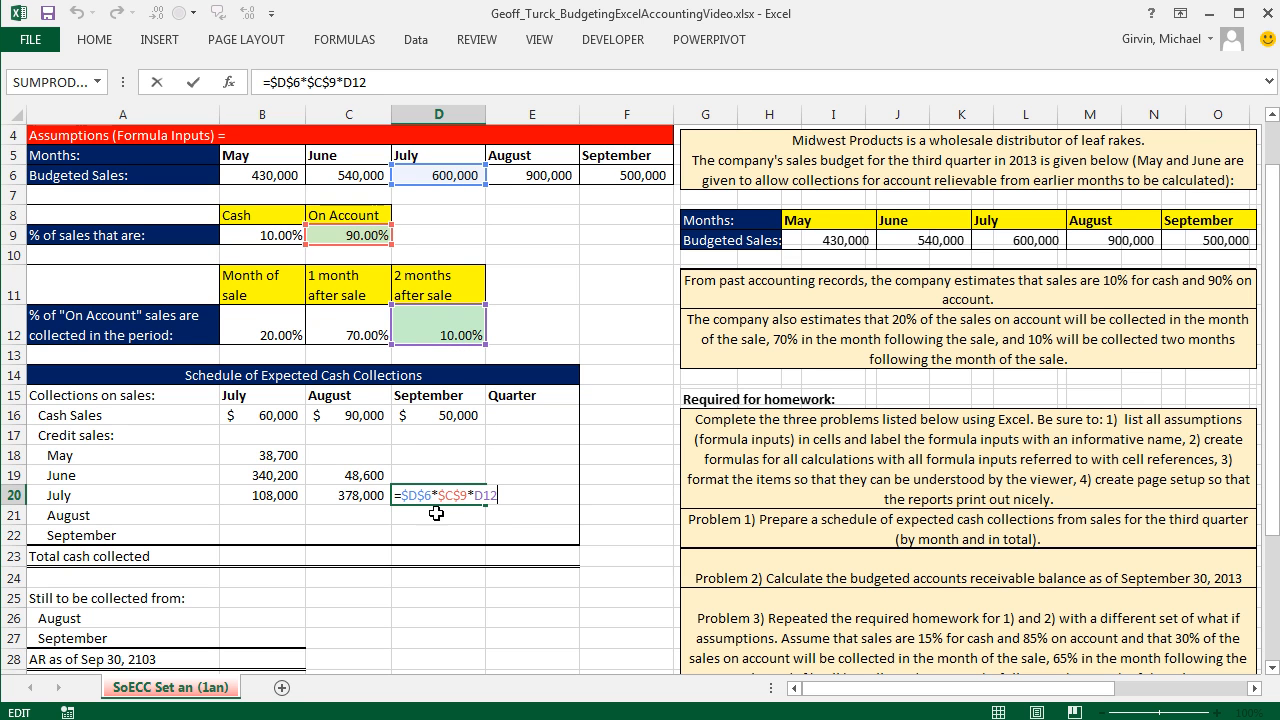
key(Return)
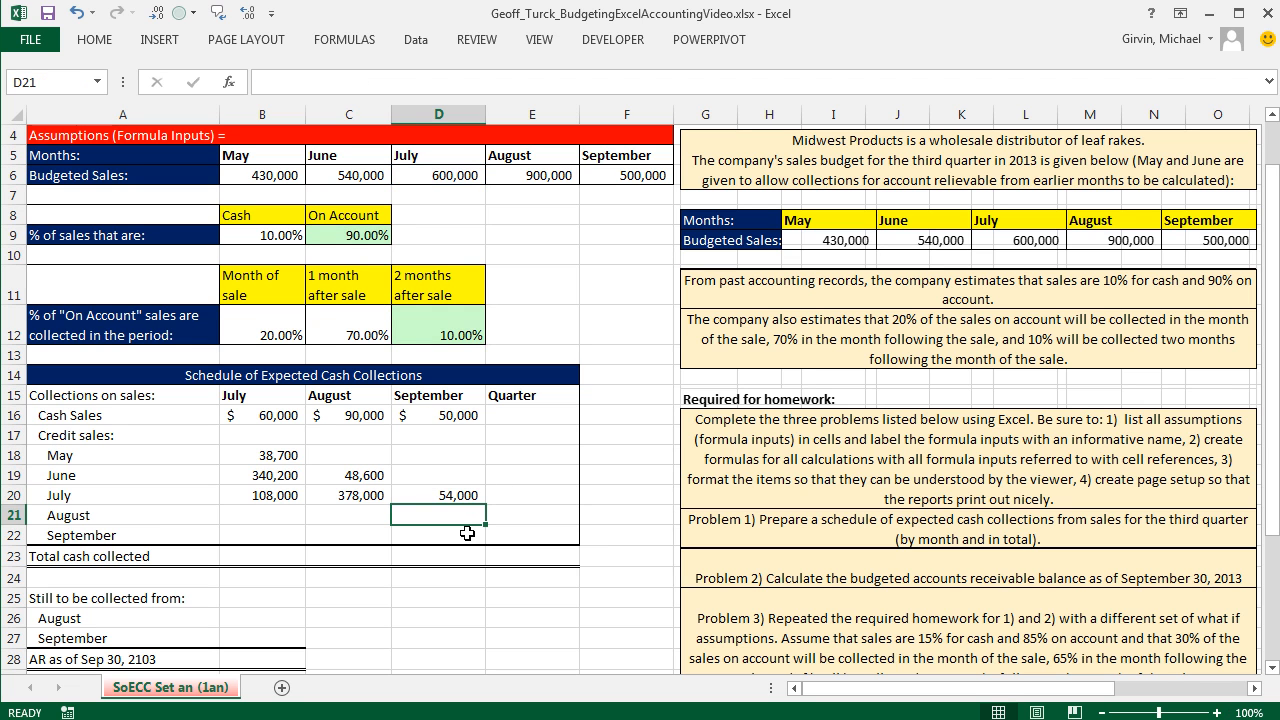
Enter =$E$6*$C$9*B12 in C21 to calculate August credit sales collected in August.
click(355, 512)
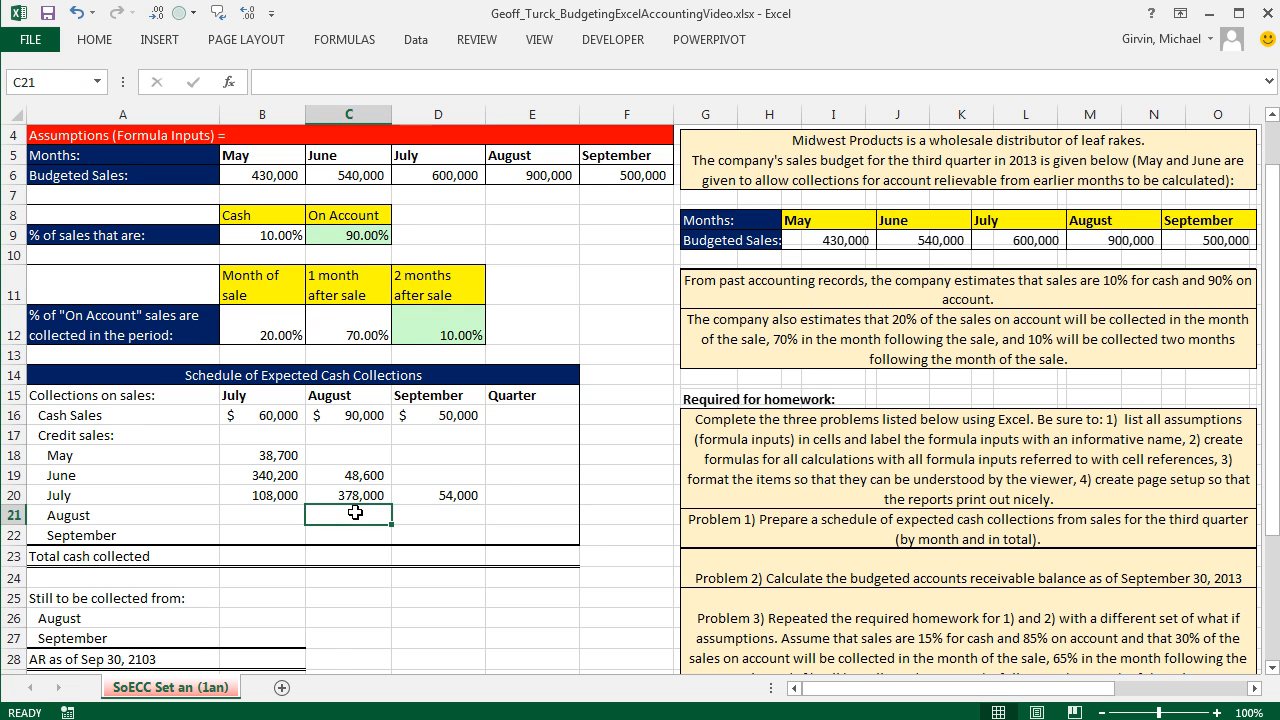
text(=)
click(556, 173)
key(F4)
text(*)
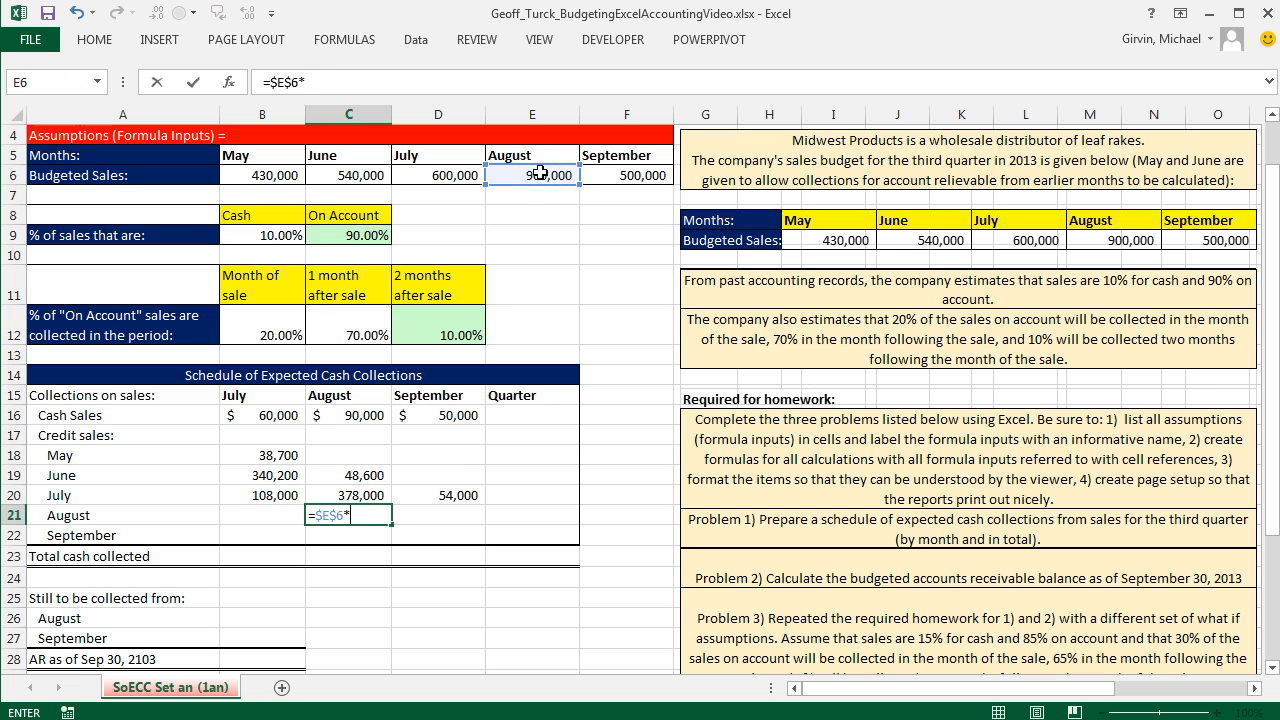
click(367, 236)
key(F4)
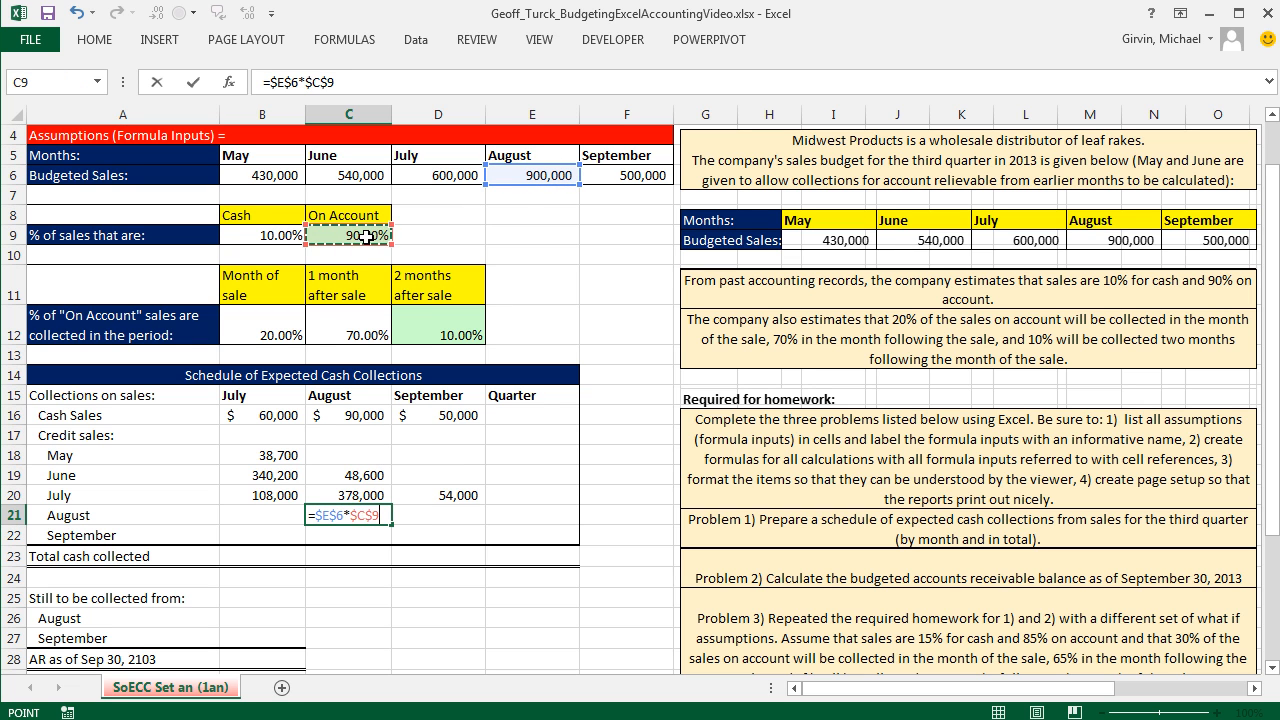
text(*)
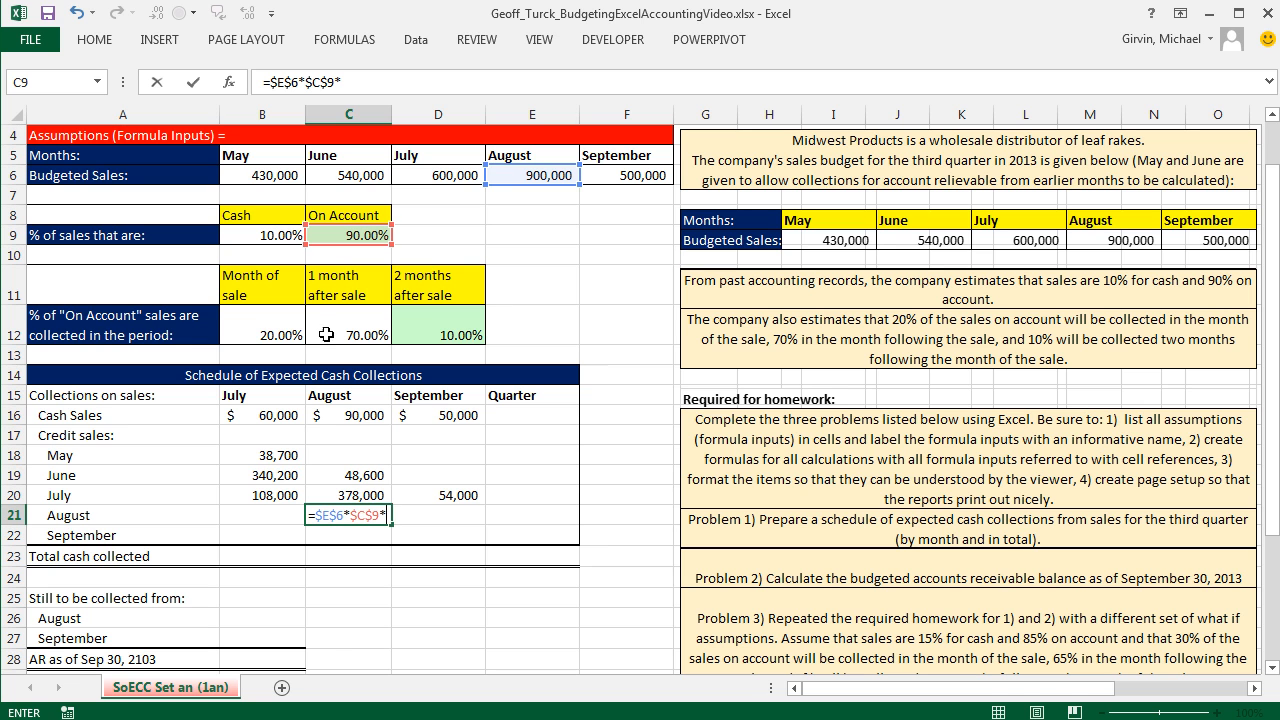
click(265, 334)
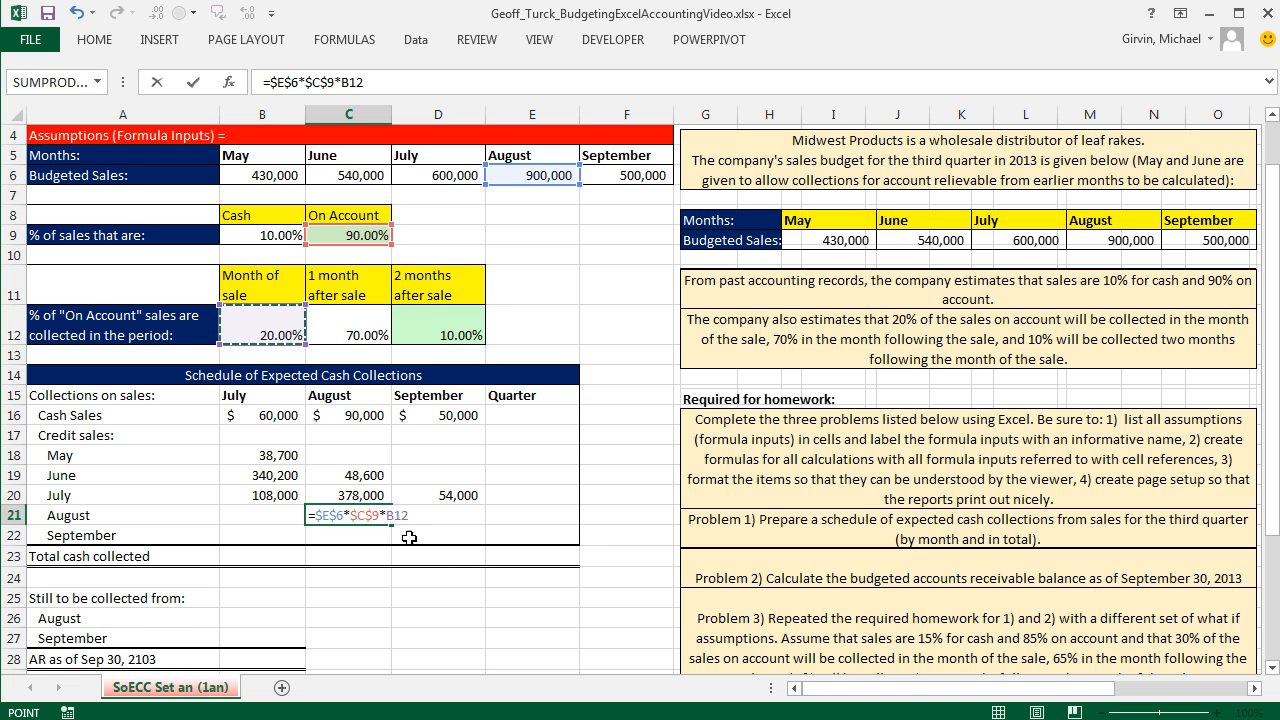
key(ctrl+Return)
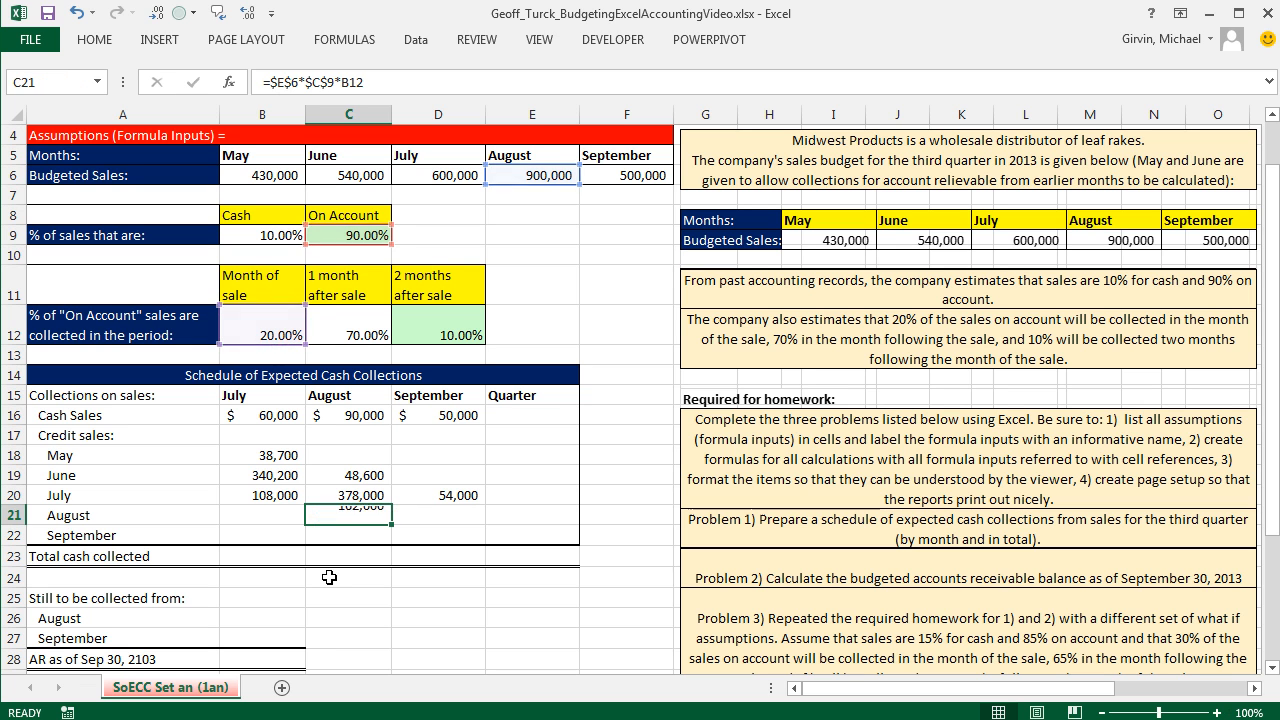
Copy the C21 formula across to D21 for September and check its cell references.
drag(391, 525, 465, 521)
click(470, 518)
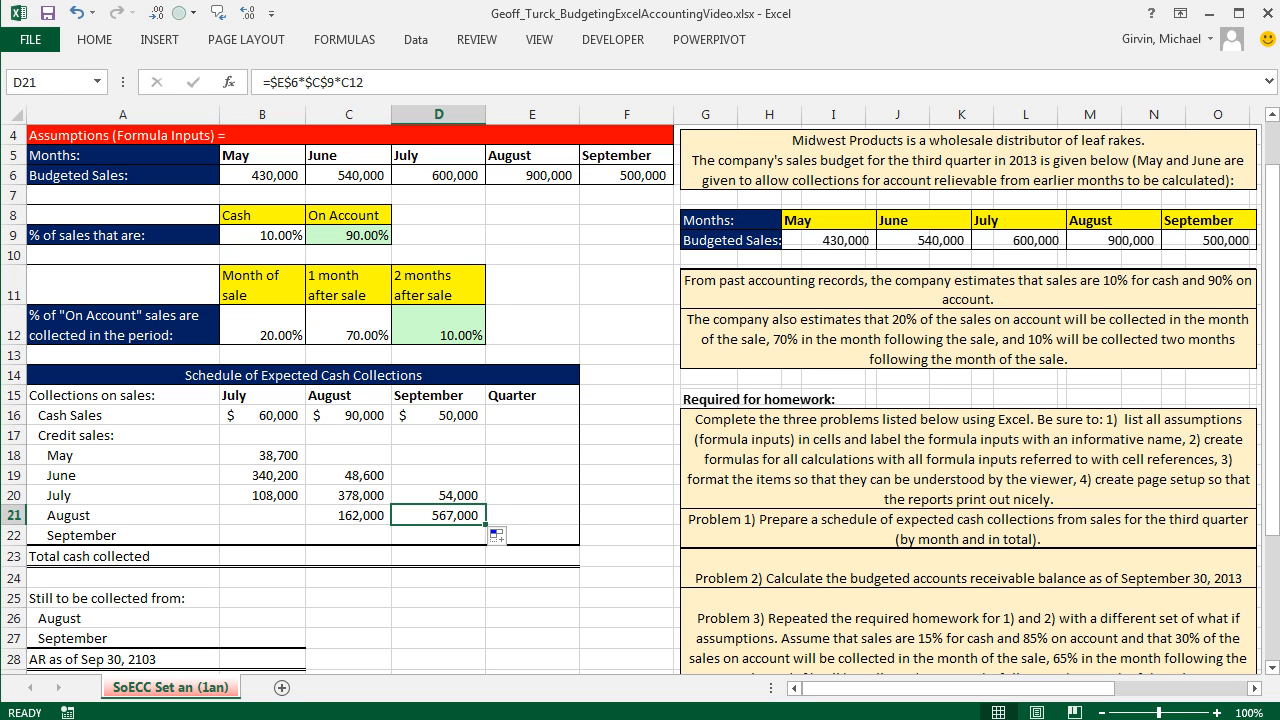
key(F2)
key(Return)
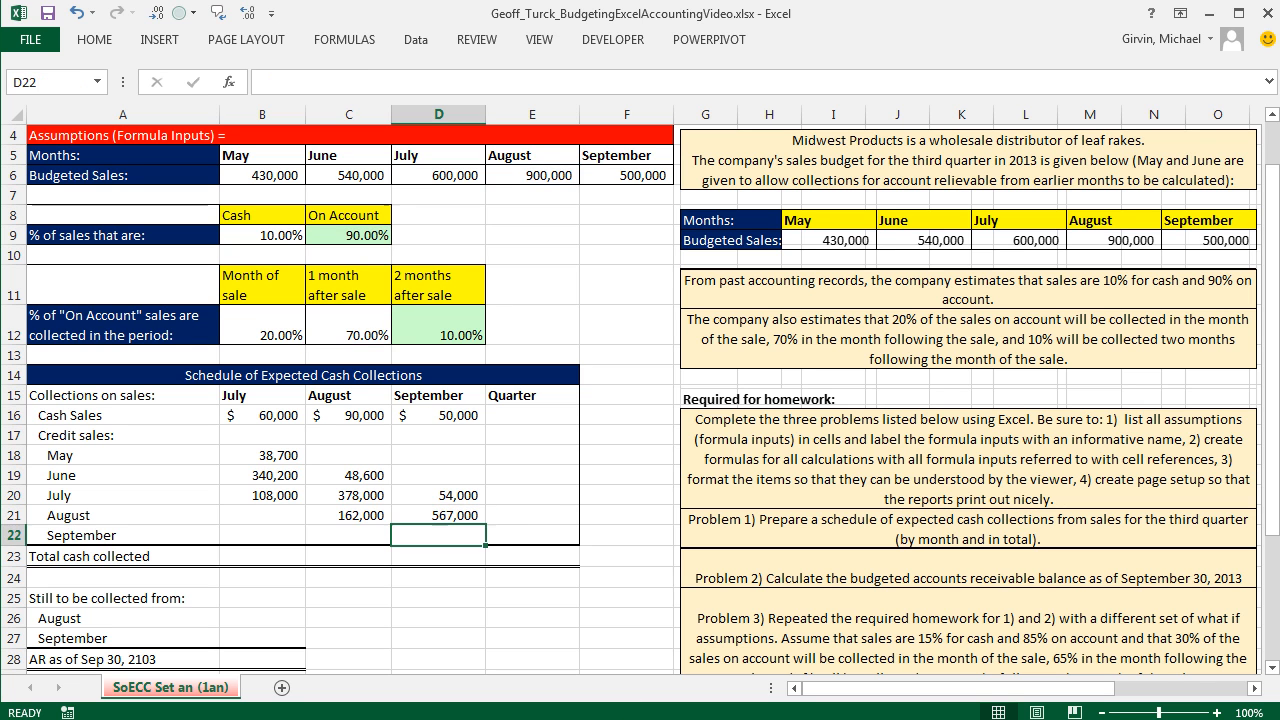
Enter =F6*C9*B12 in D22 to calculate September credit sales collected in September.
text(=)
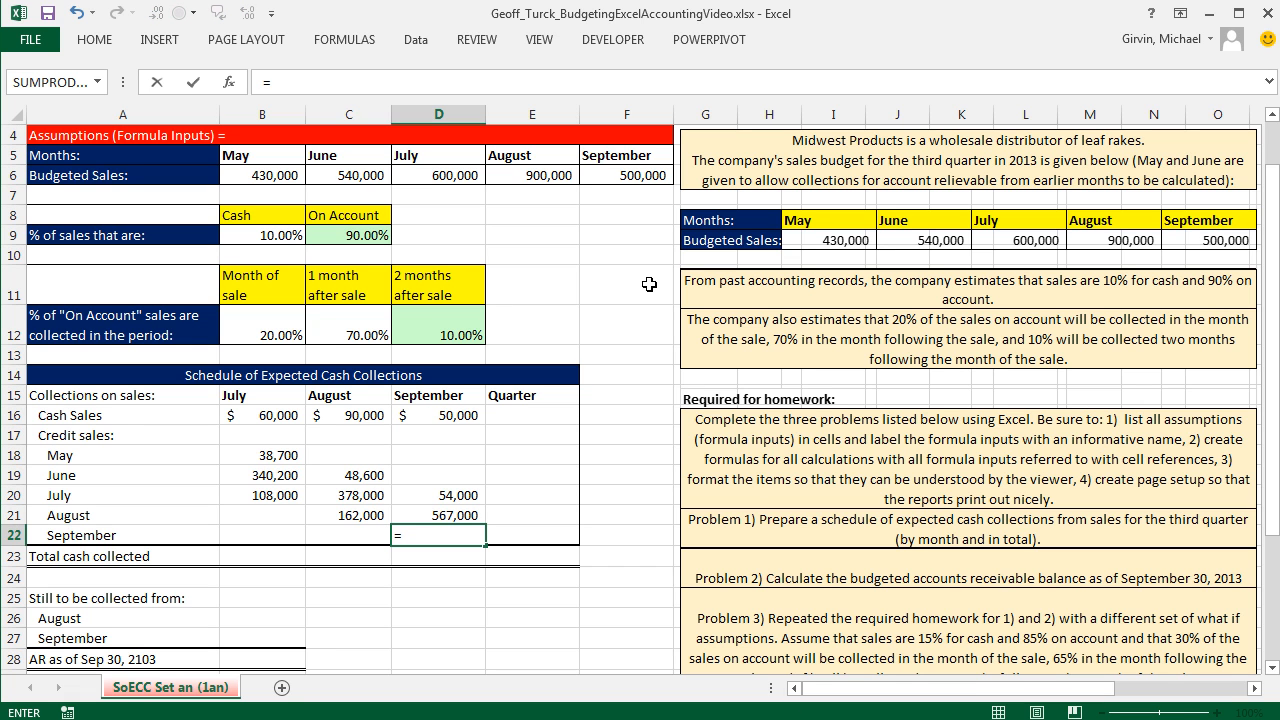
click(628, 180)
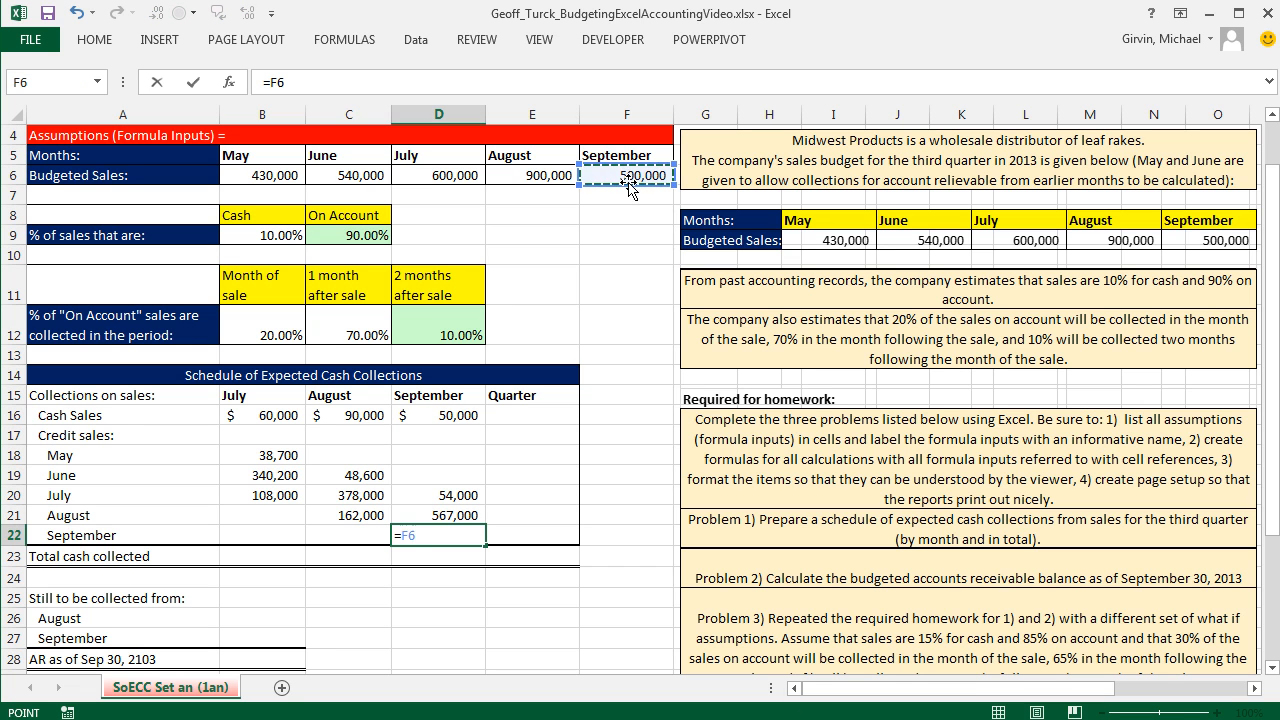
text(*)
click(365, 235)
text(*)
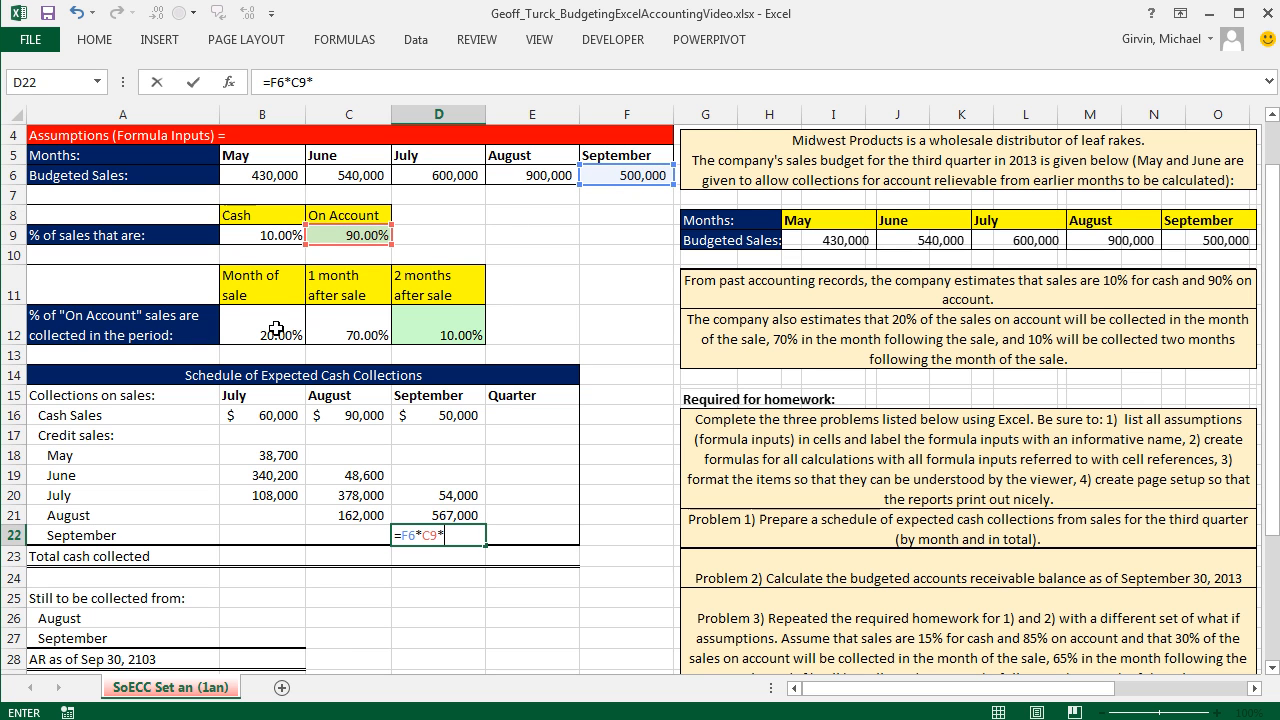
drag(276, 330, 350, 330)
click(252, 317)
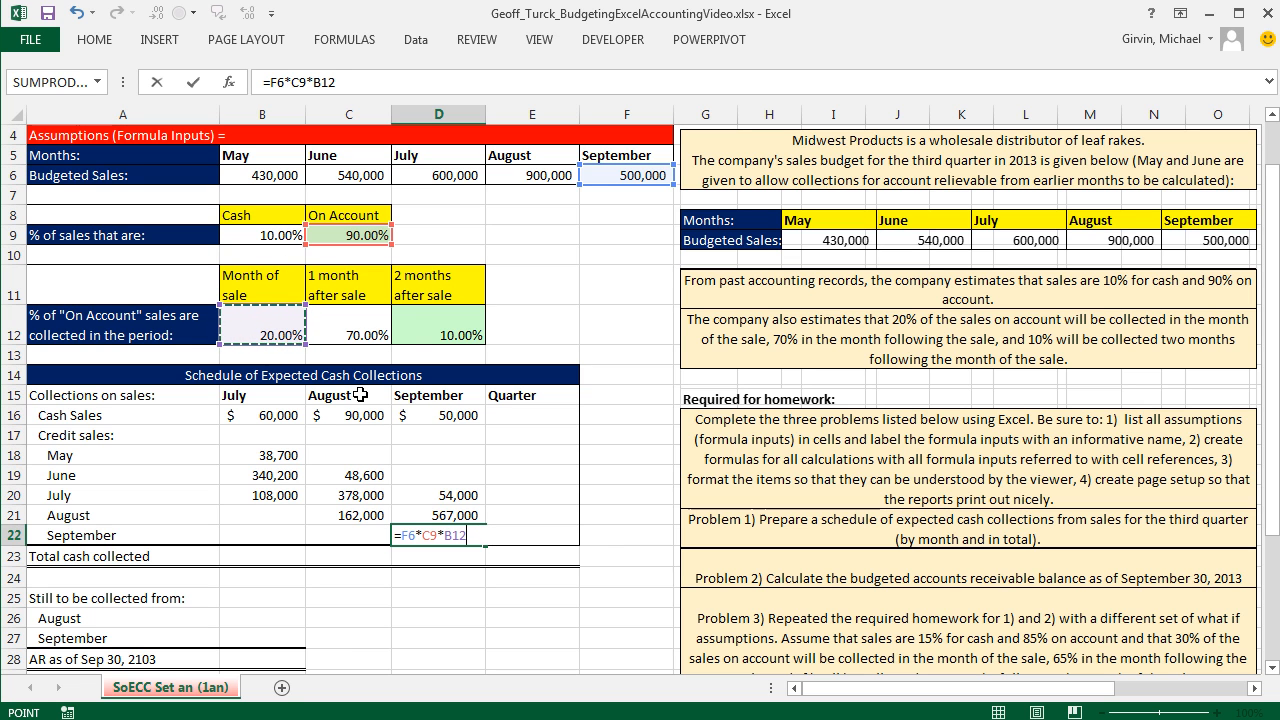
key(ctrl+Return)
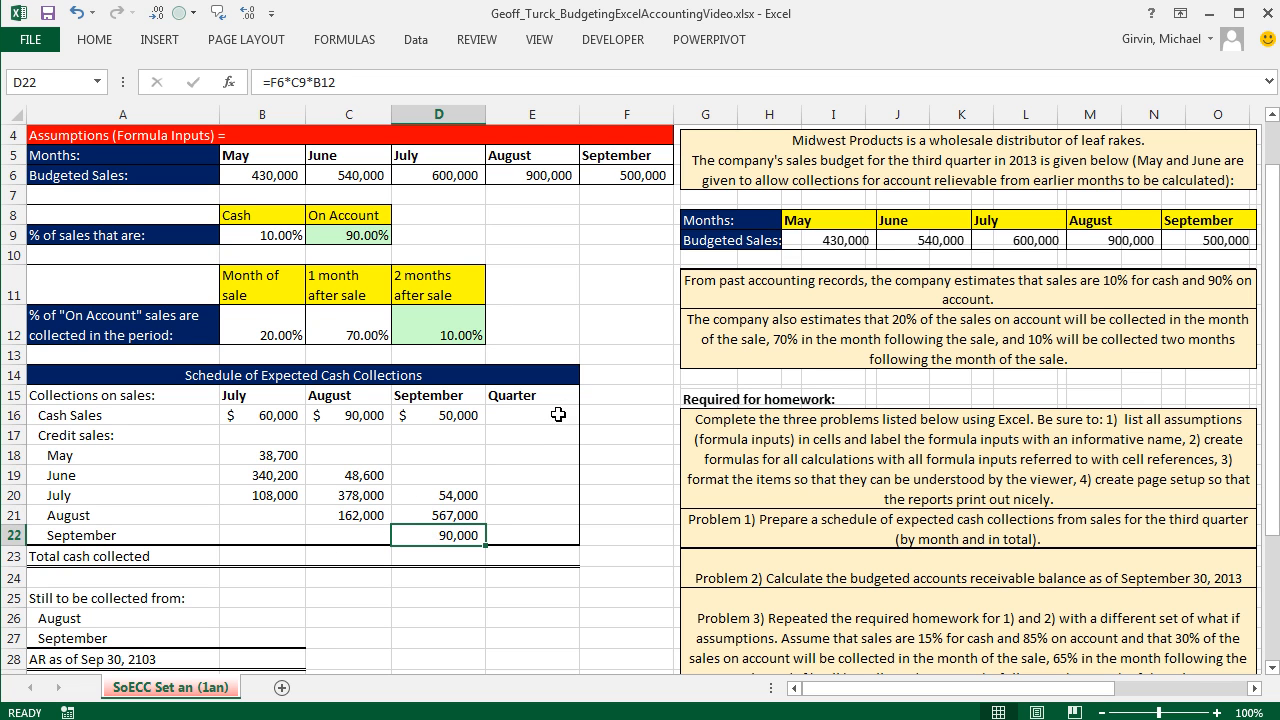
Total July's cash collected in B23 with =SUM(B16:B22) and copy the formula across through the Quarter column.
click(289, 562)
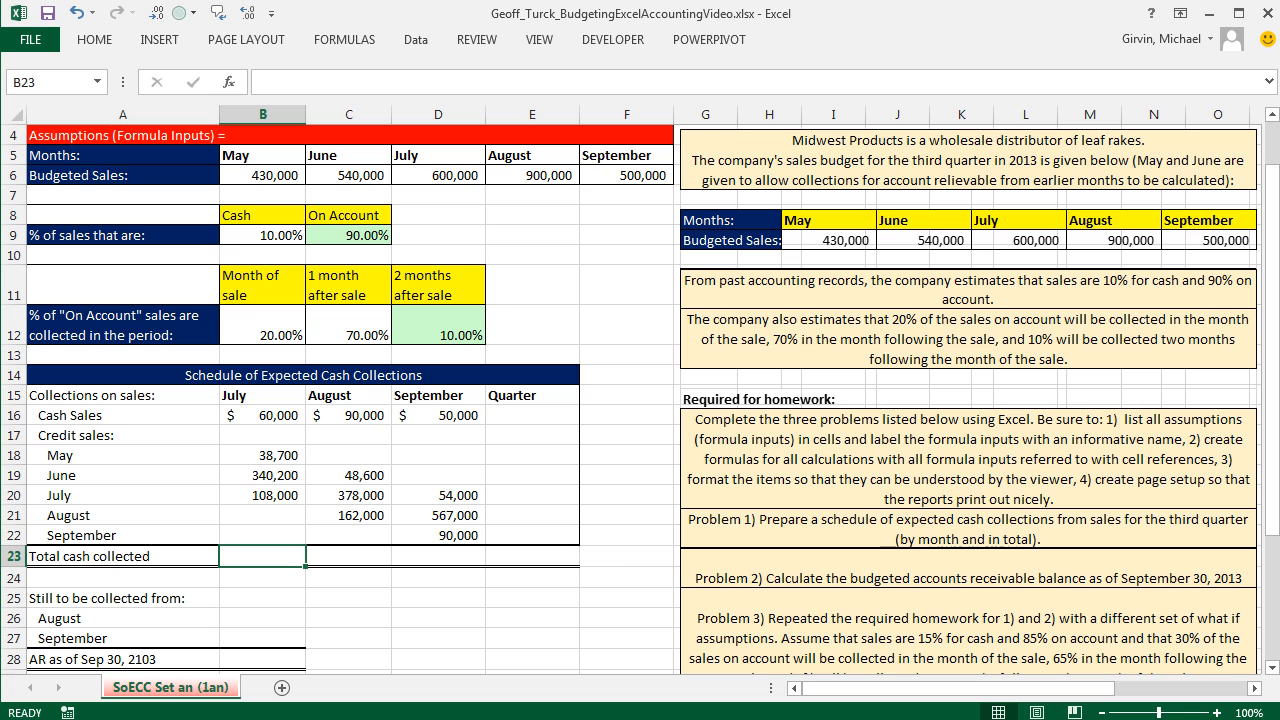
text(=sum)
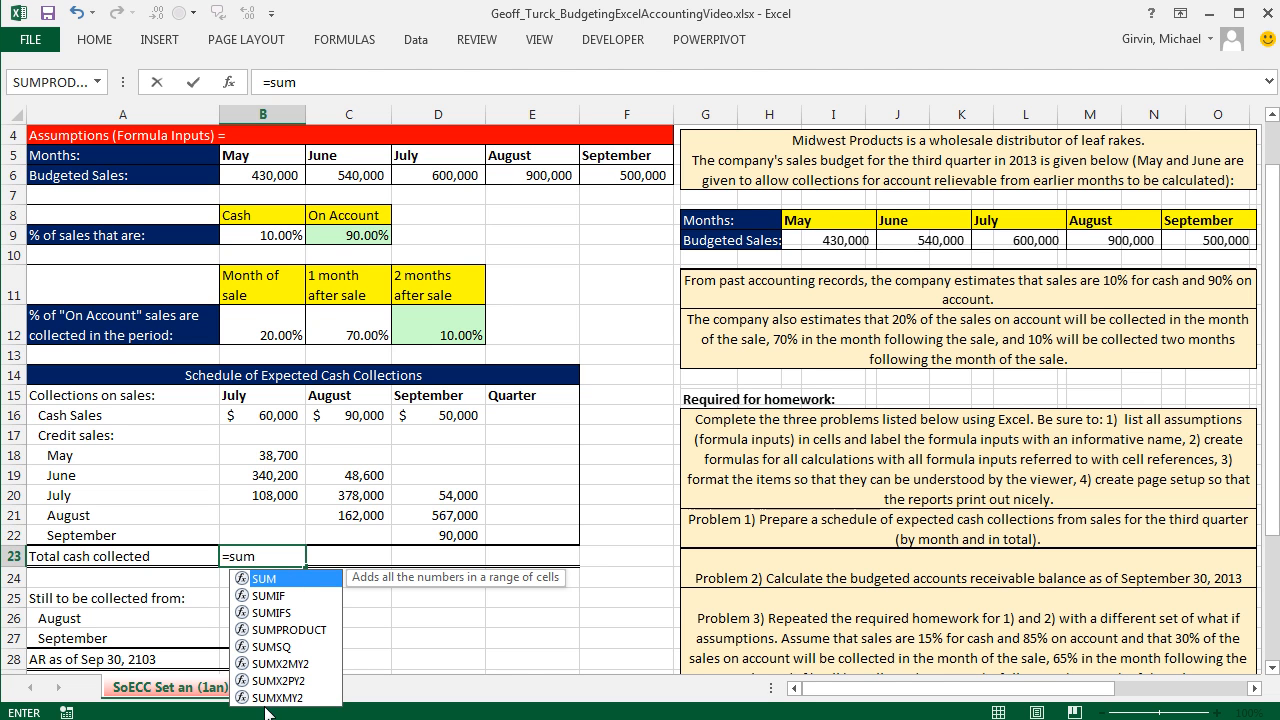
key(Tab)
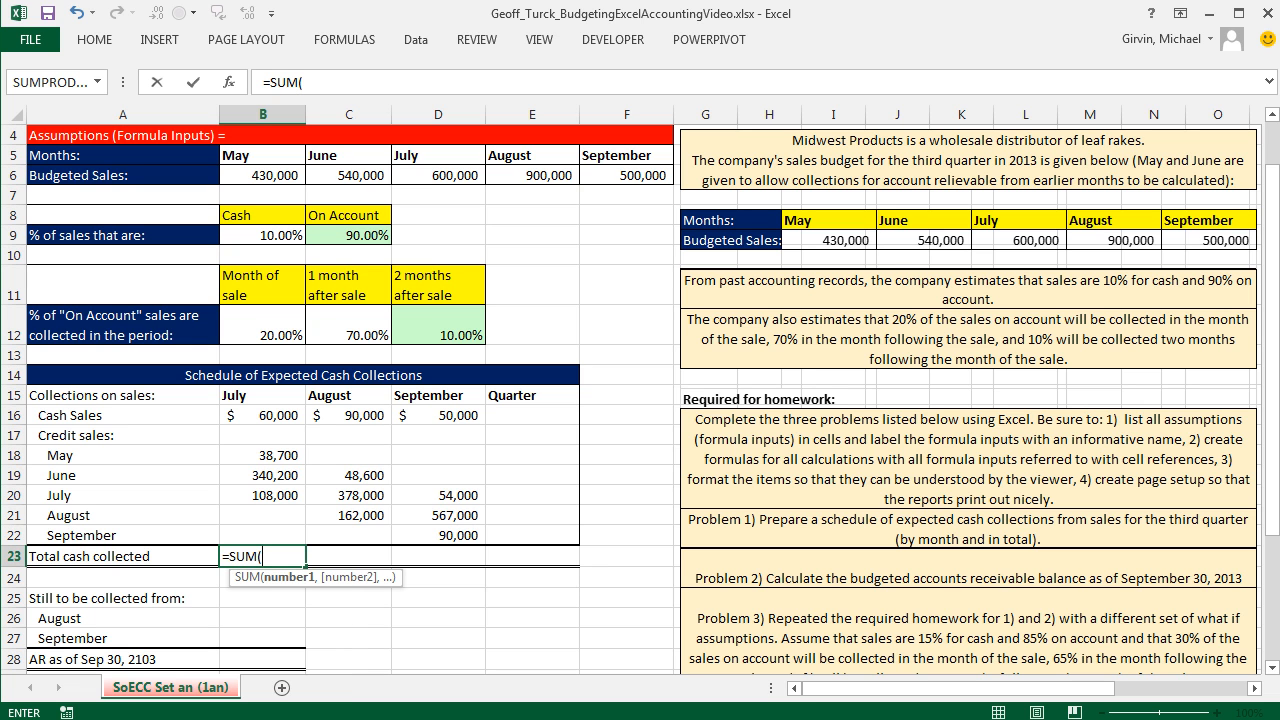
drag(250, 415, 270, 541)
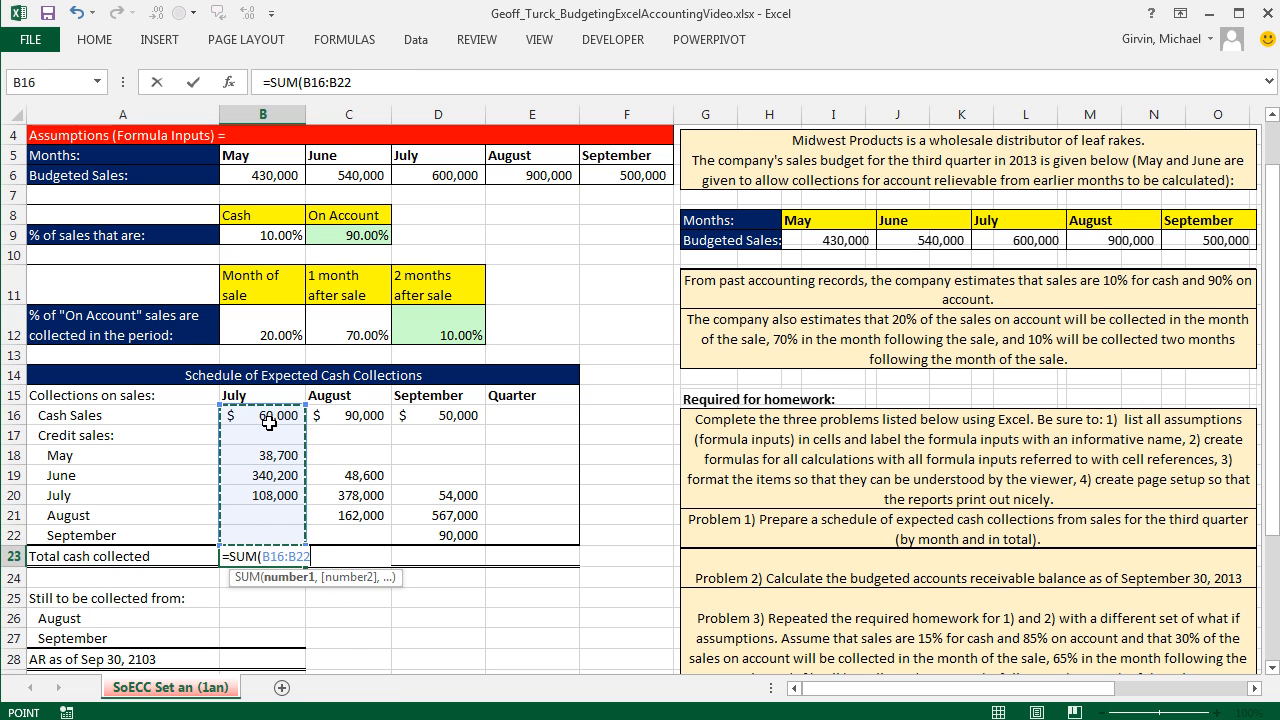
key(ctrl+Return)
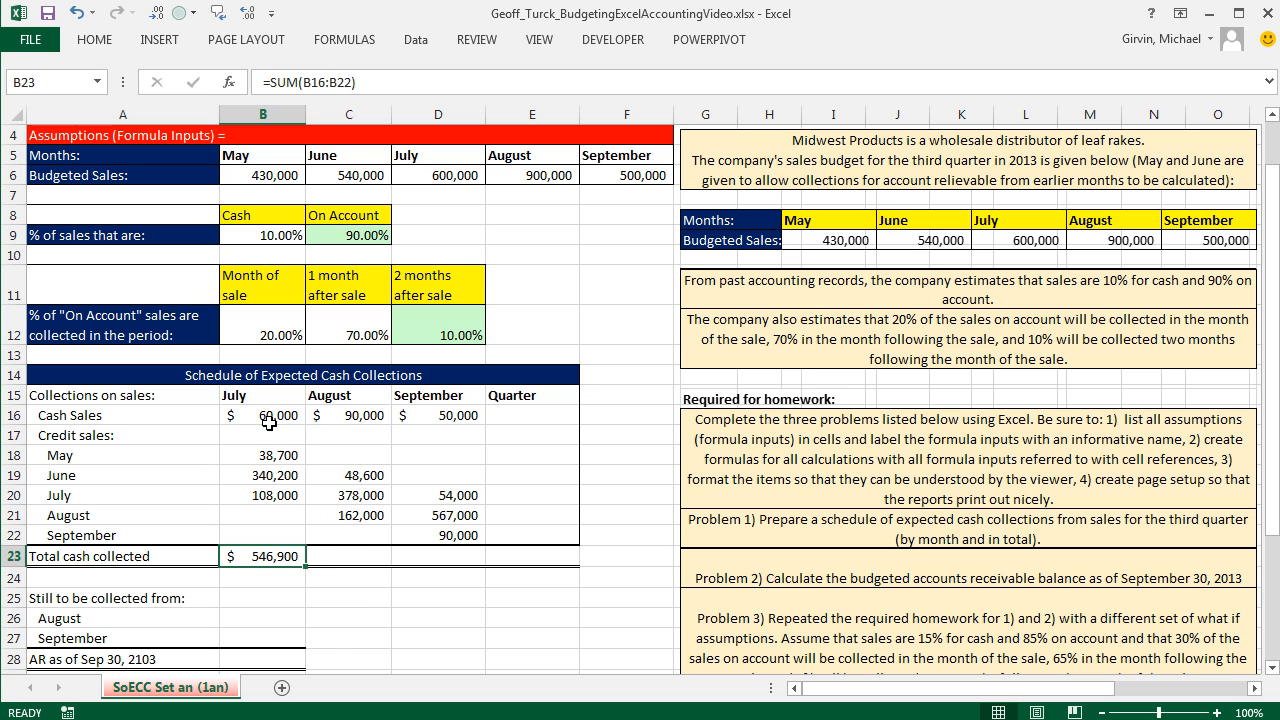
drag(314, 567, 565, 578)
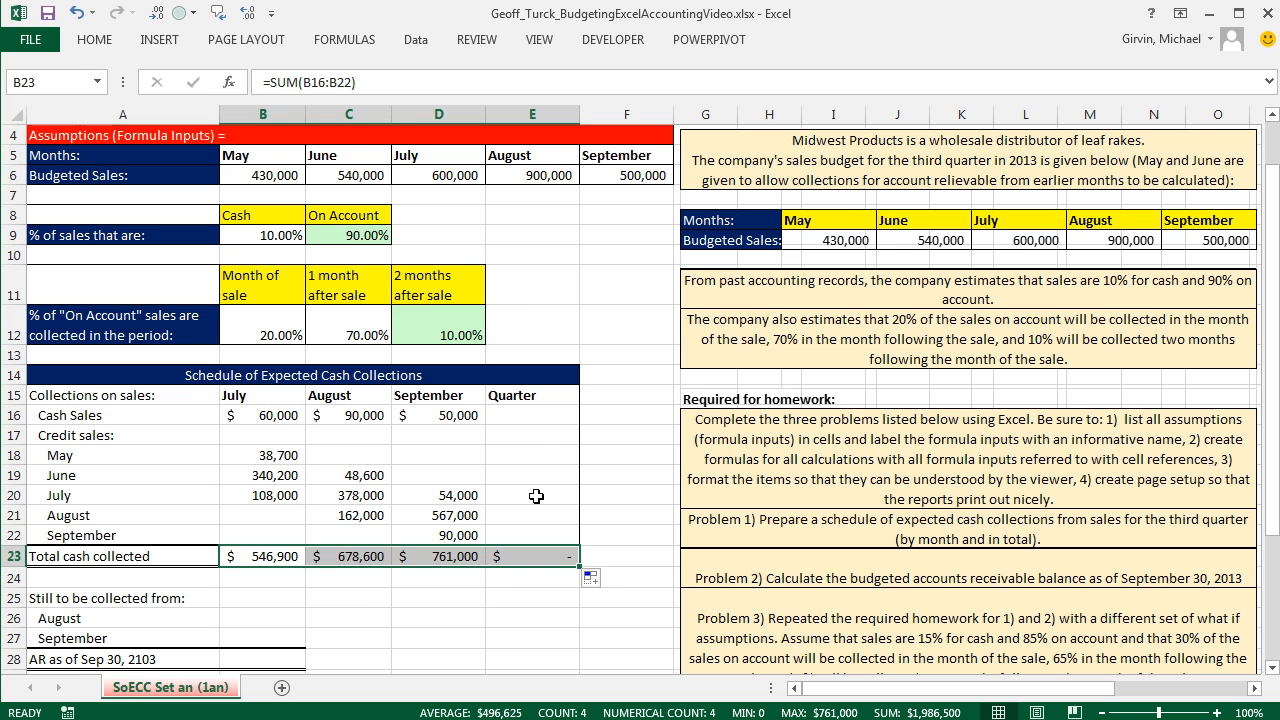
click(528, 413)
text(=)
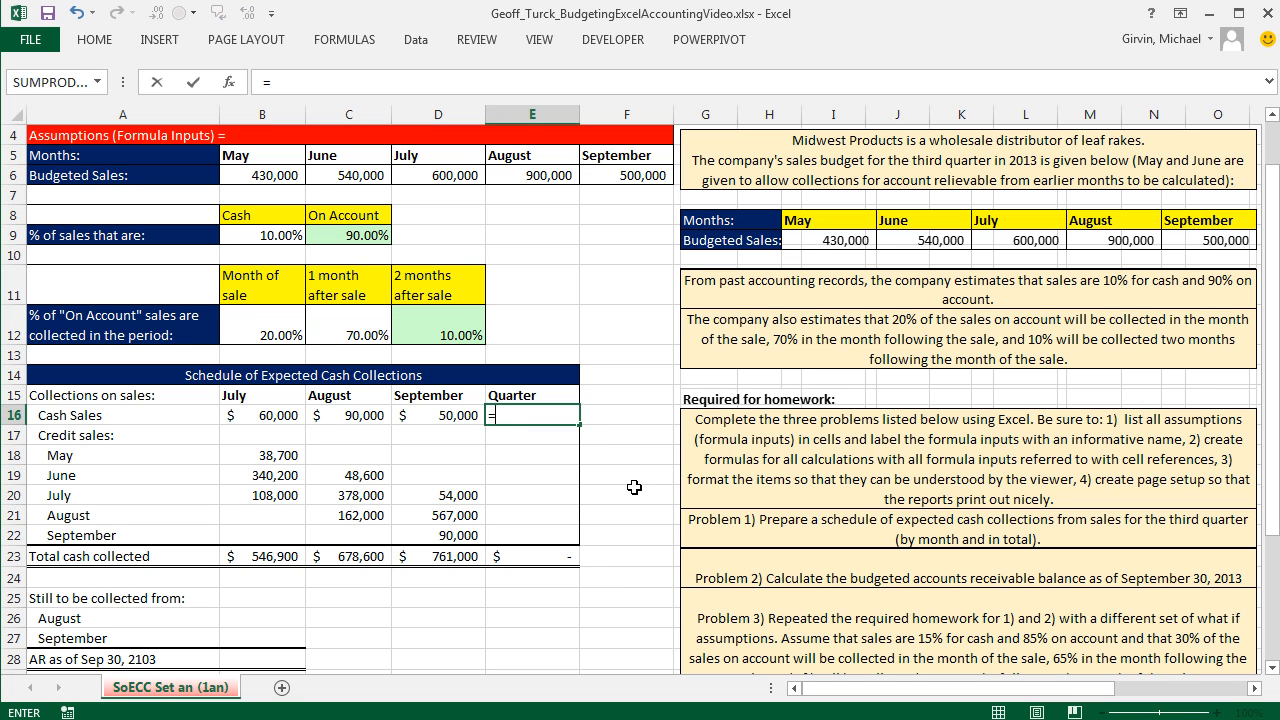
key(Escape)
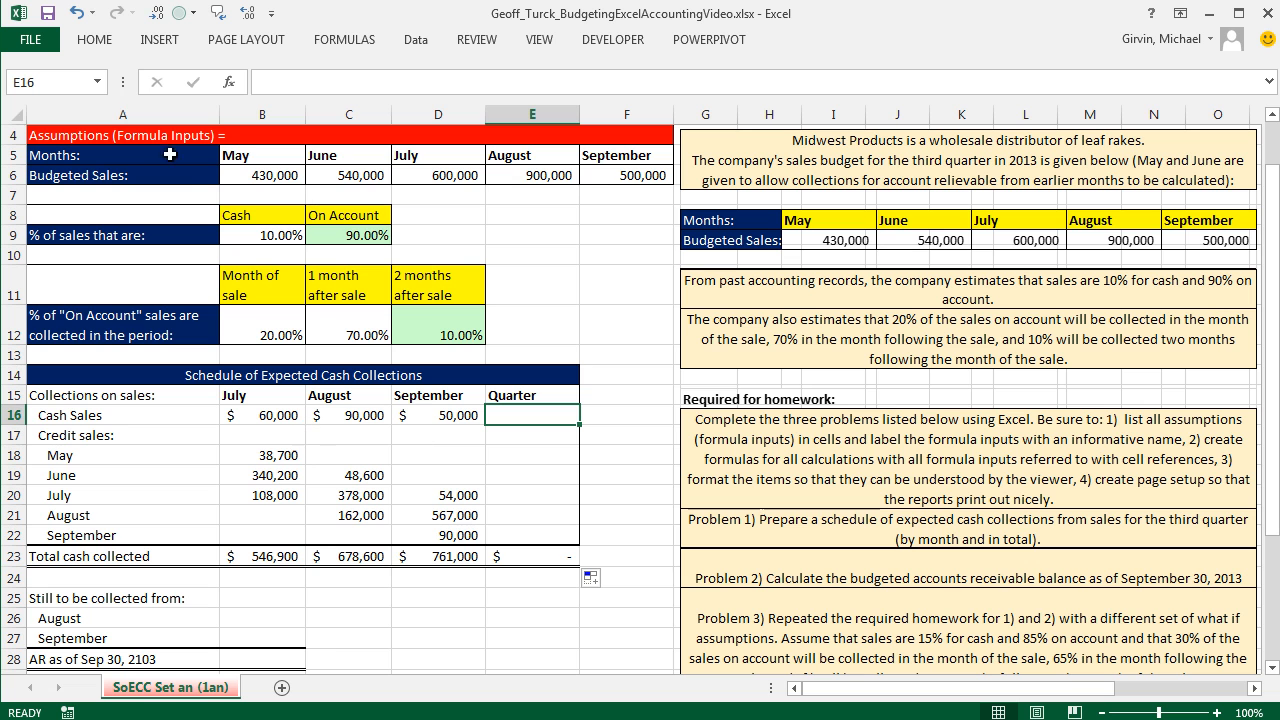
click(94, 42)
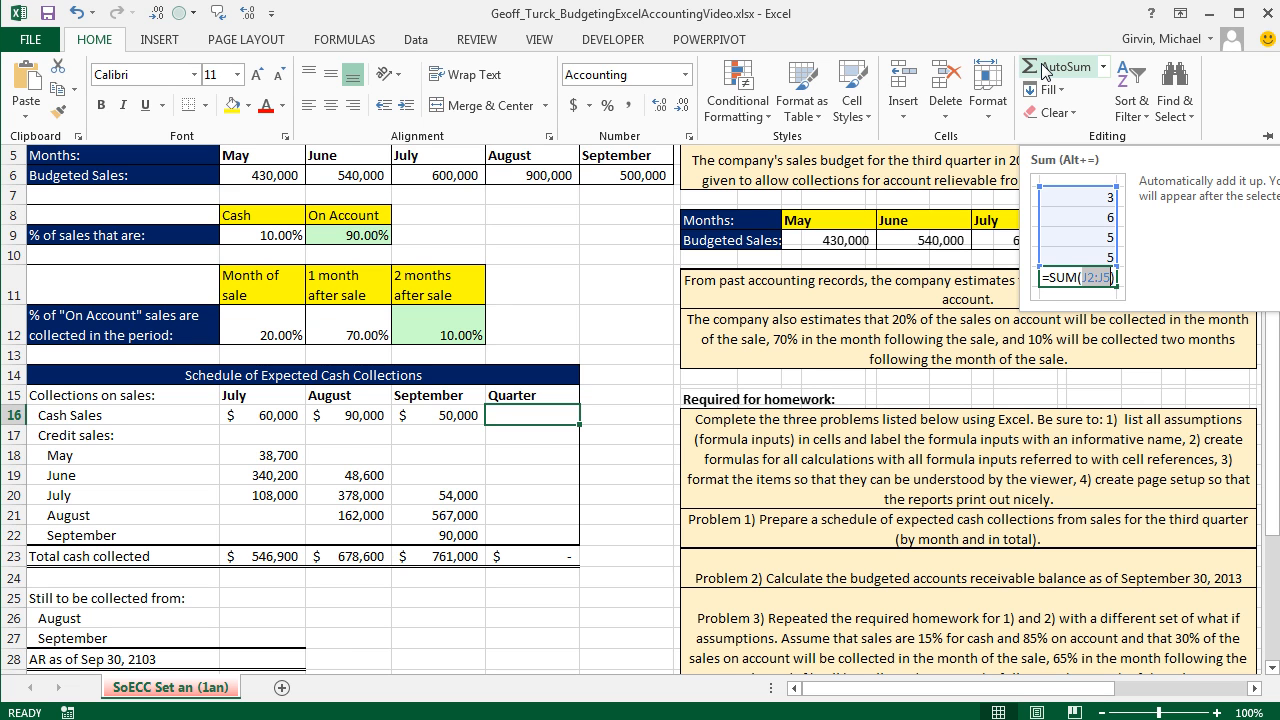
AutoSum B16:D16 into the Quarter cell E16 and copy the formula down to E22.
click(568, 419)
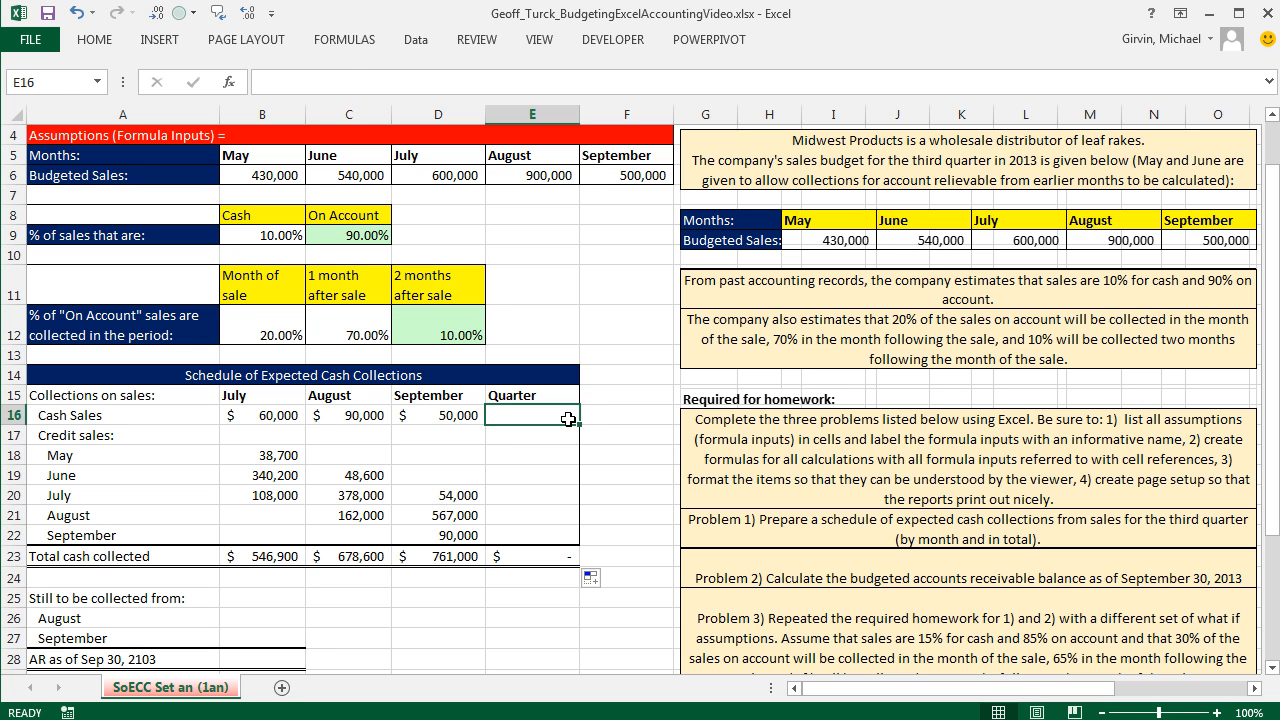
key(alt+equal)
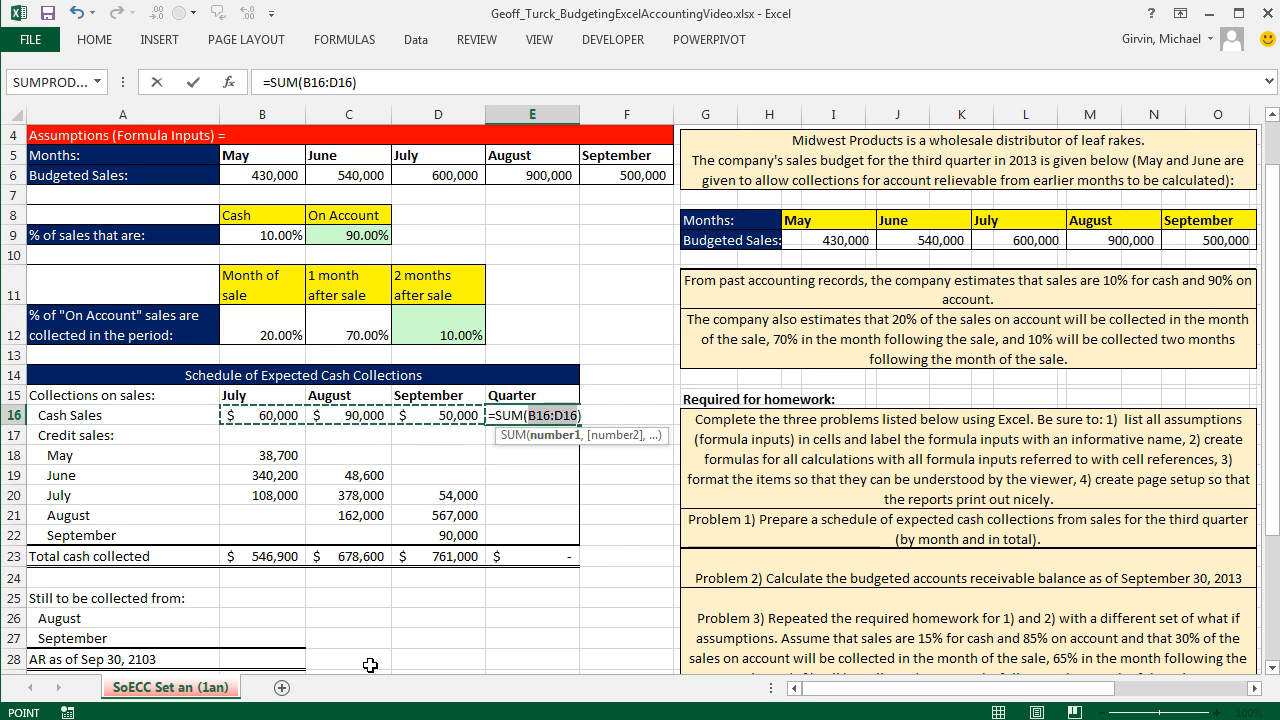
key(ctrl+Return)
drag(579, 424, 578, 544)
click(629, 642)
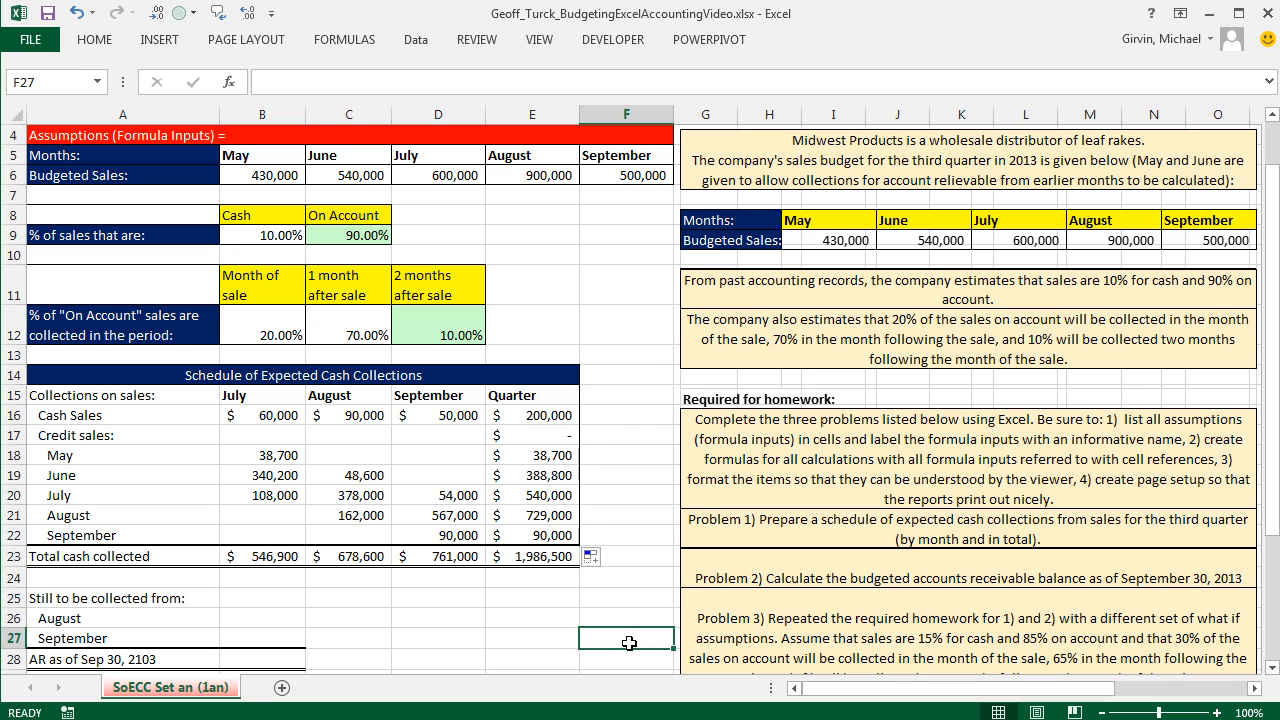
Test the schedule by setting the cash share of sales in B9 to 20%, and undo the change.
click(239, 232)
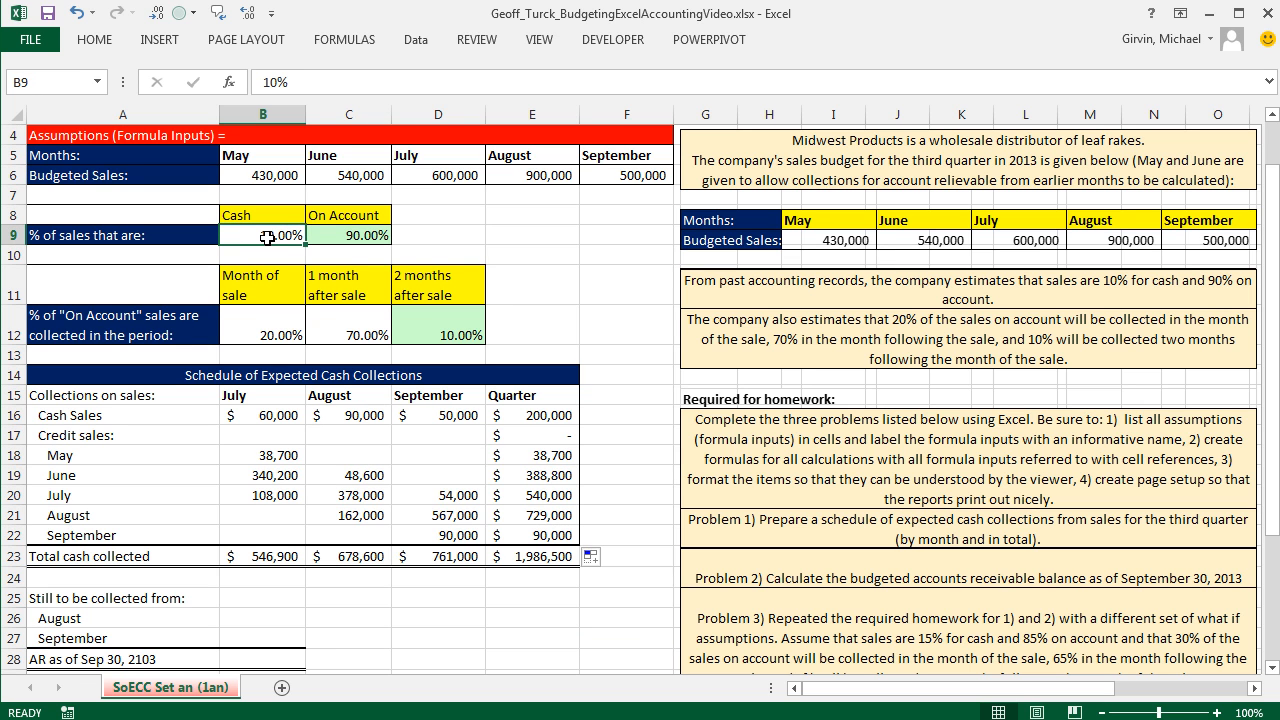
text(20)
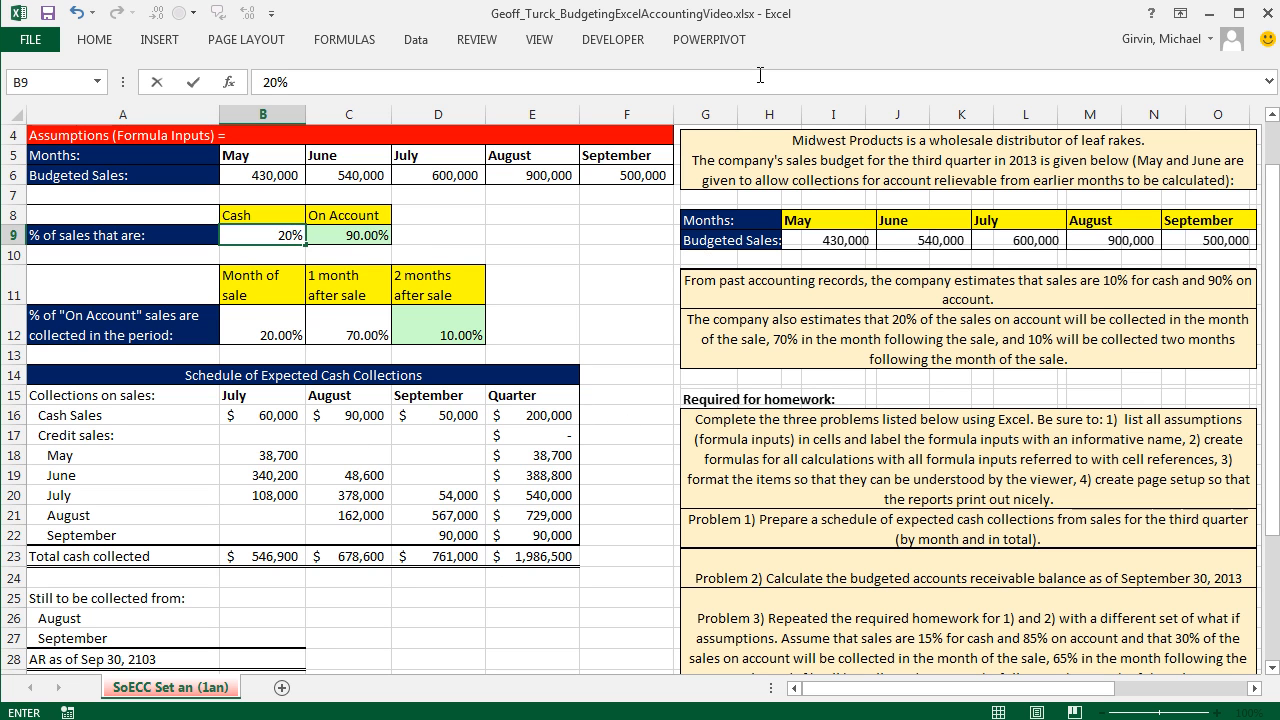
key(Return)
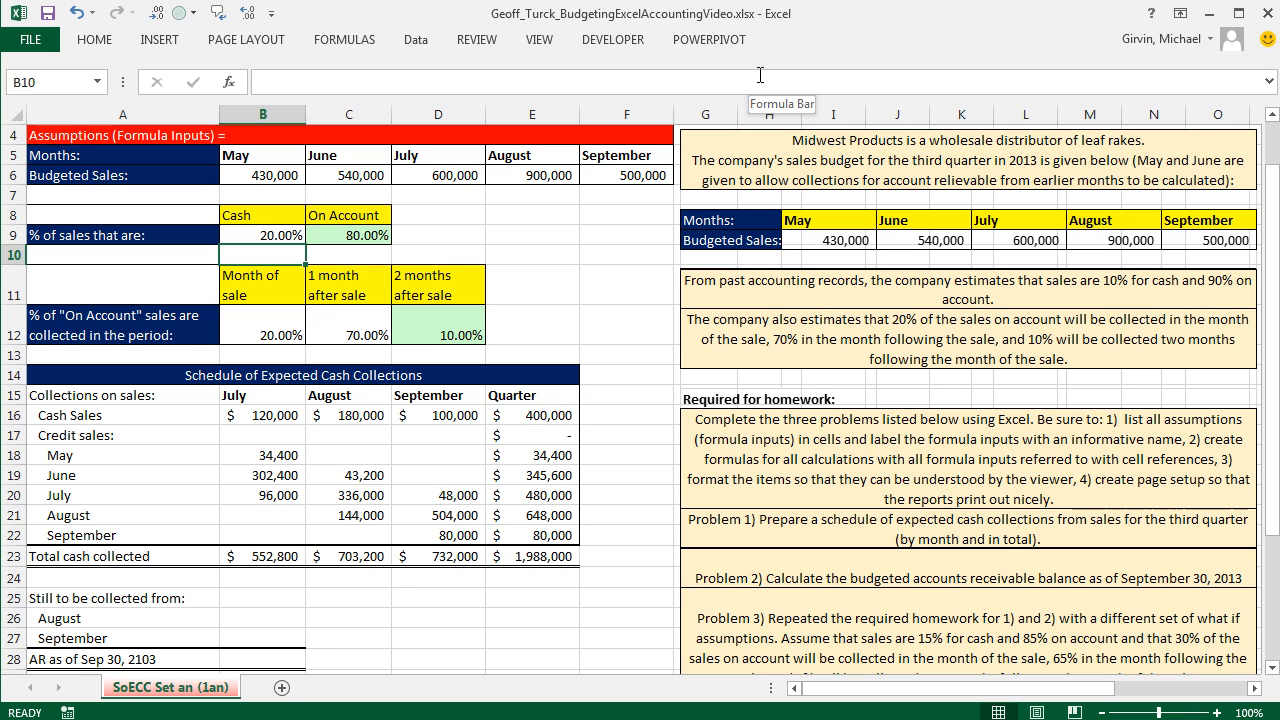
key(ctrl+z)
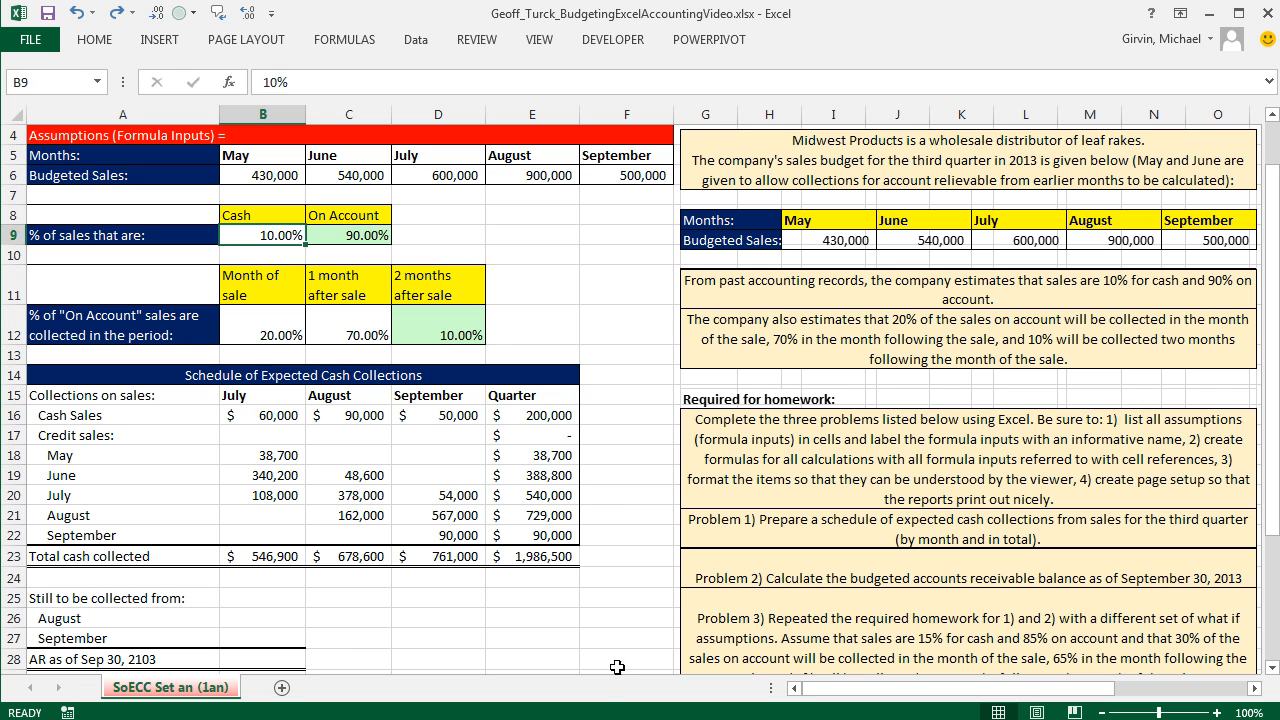
Enter =E6-C16-E21 in B26 to calculate the August sales still to be collected.
click(1273, 668)
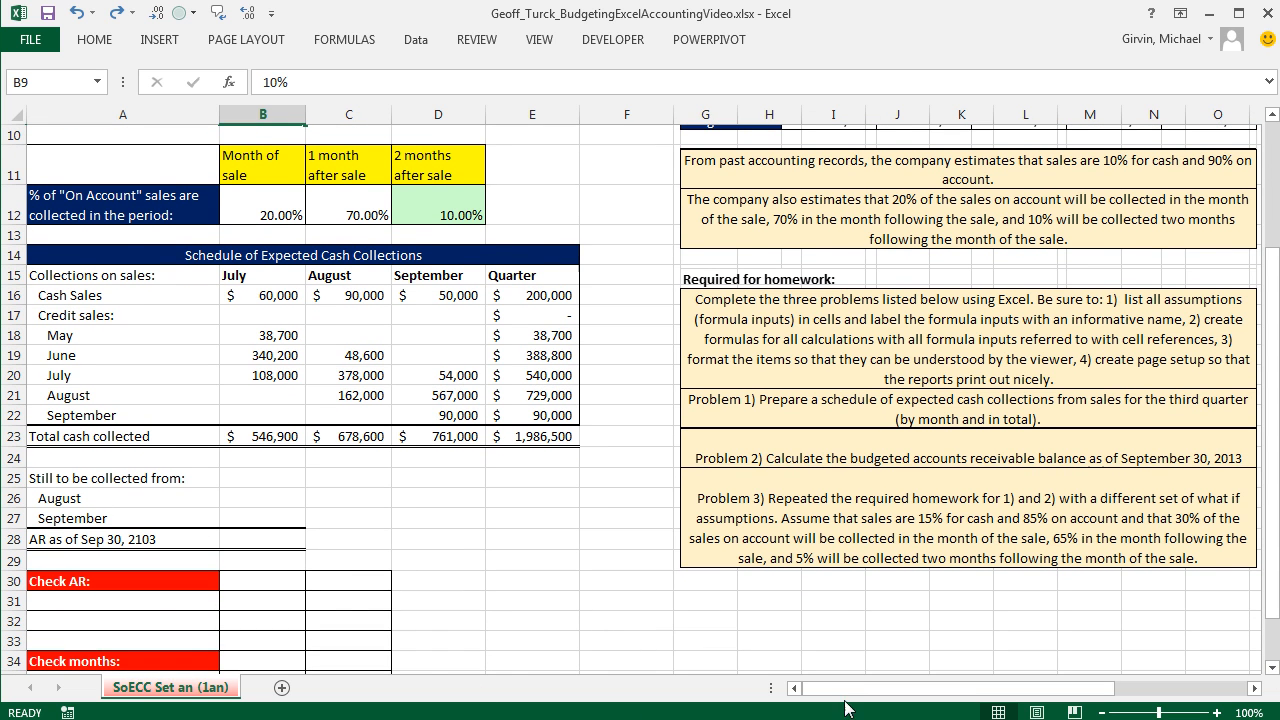
click(44, 479)
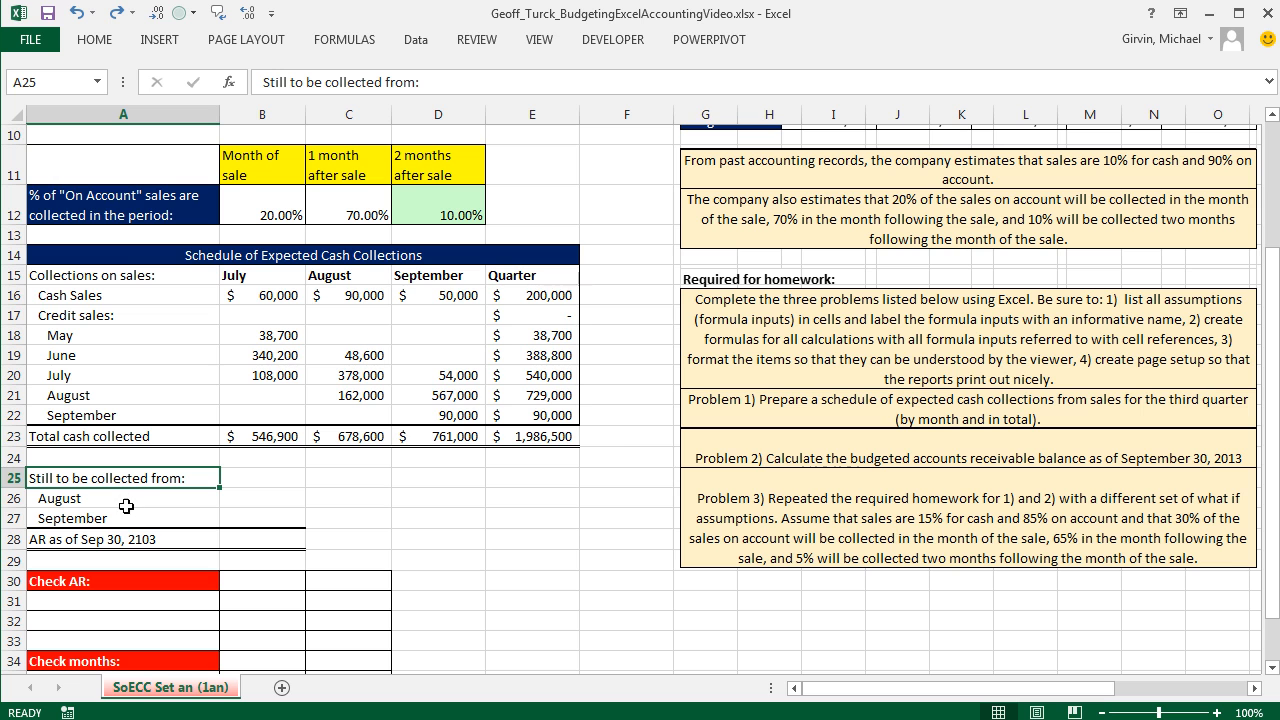
click(250, 500)
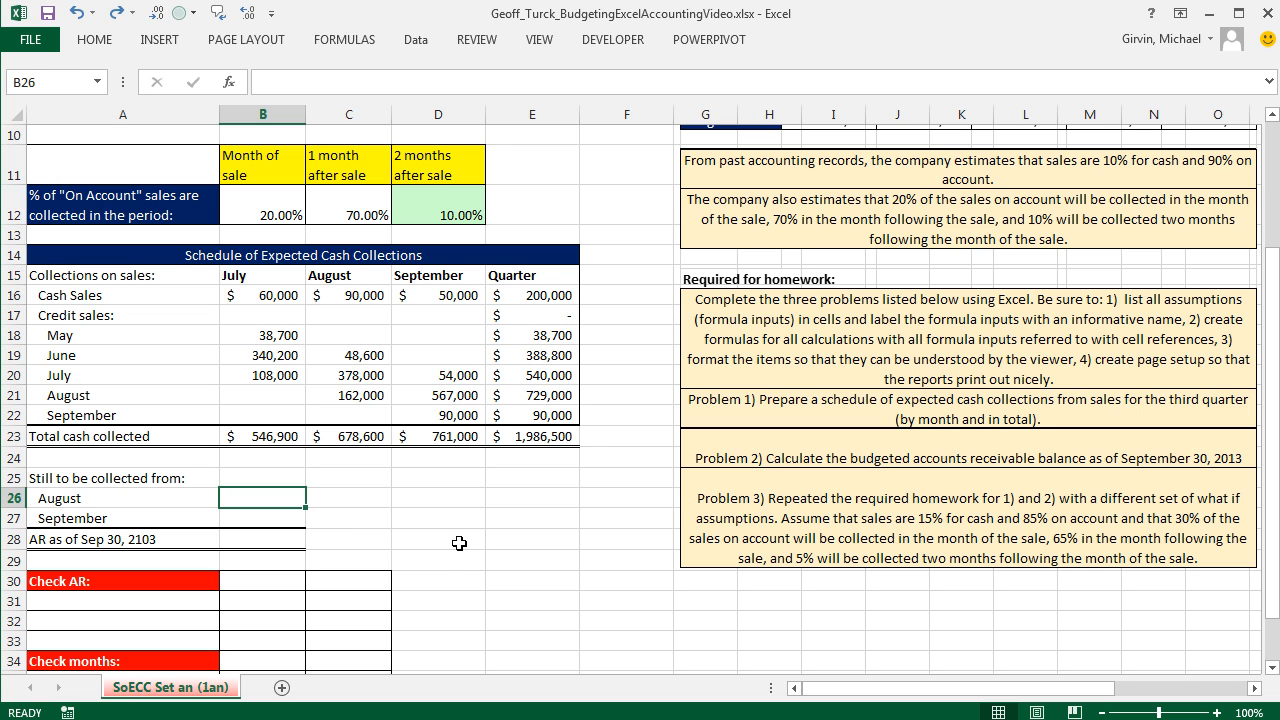
click(1273, 117)
click(1273, 117)
click(1273, 117)
click(1273, 117)
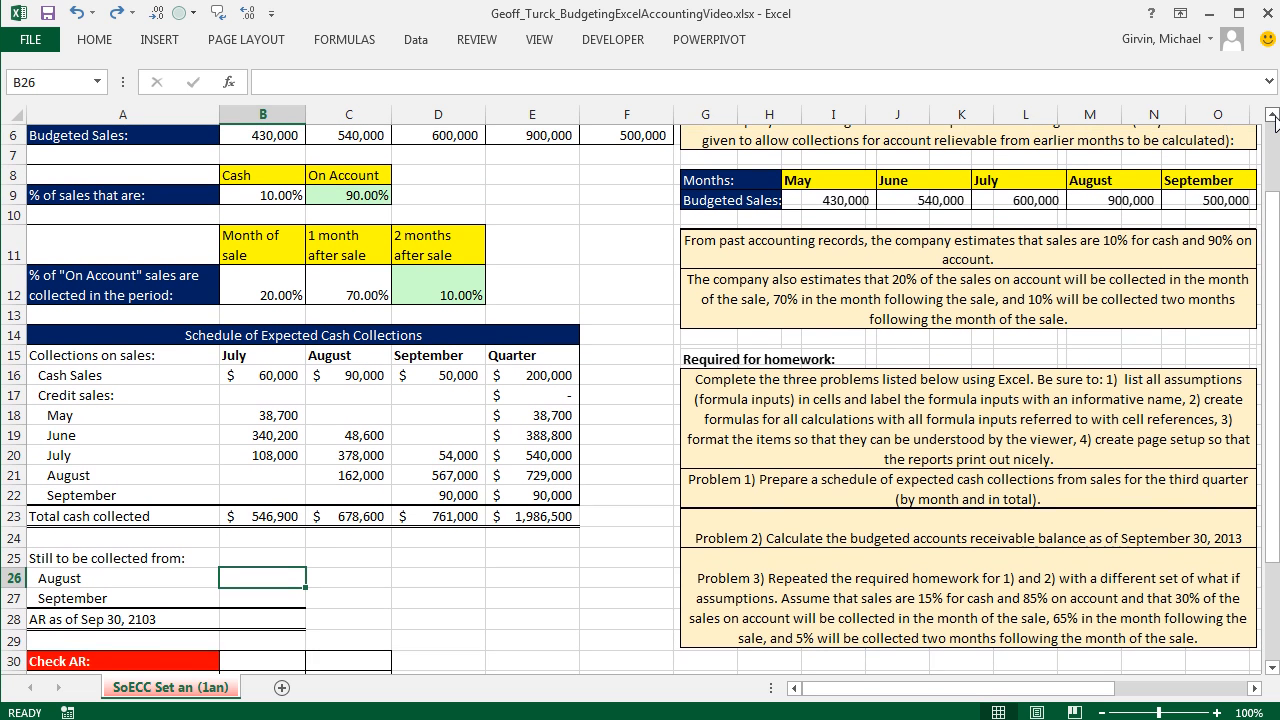
click(1273, 117)
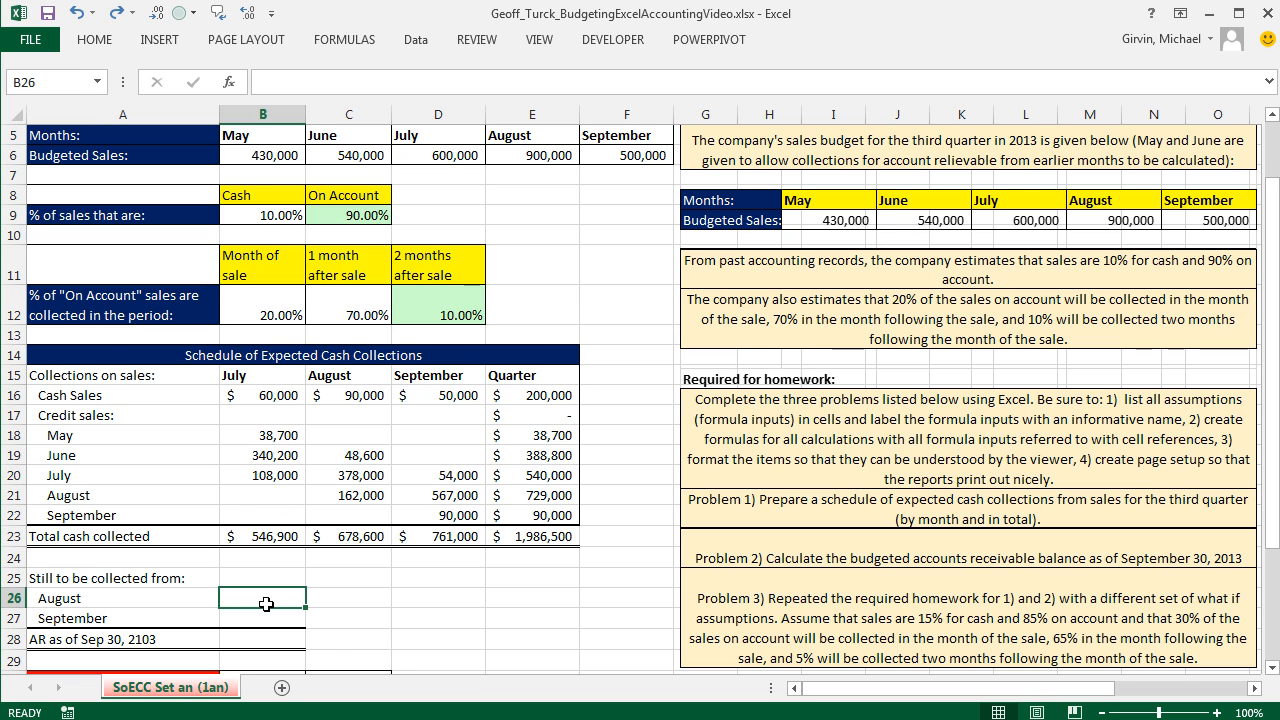
text(=)
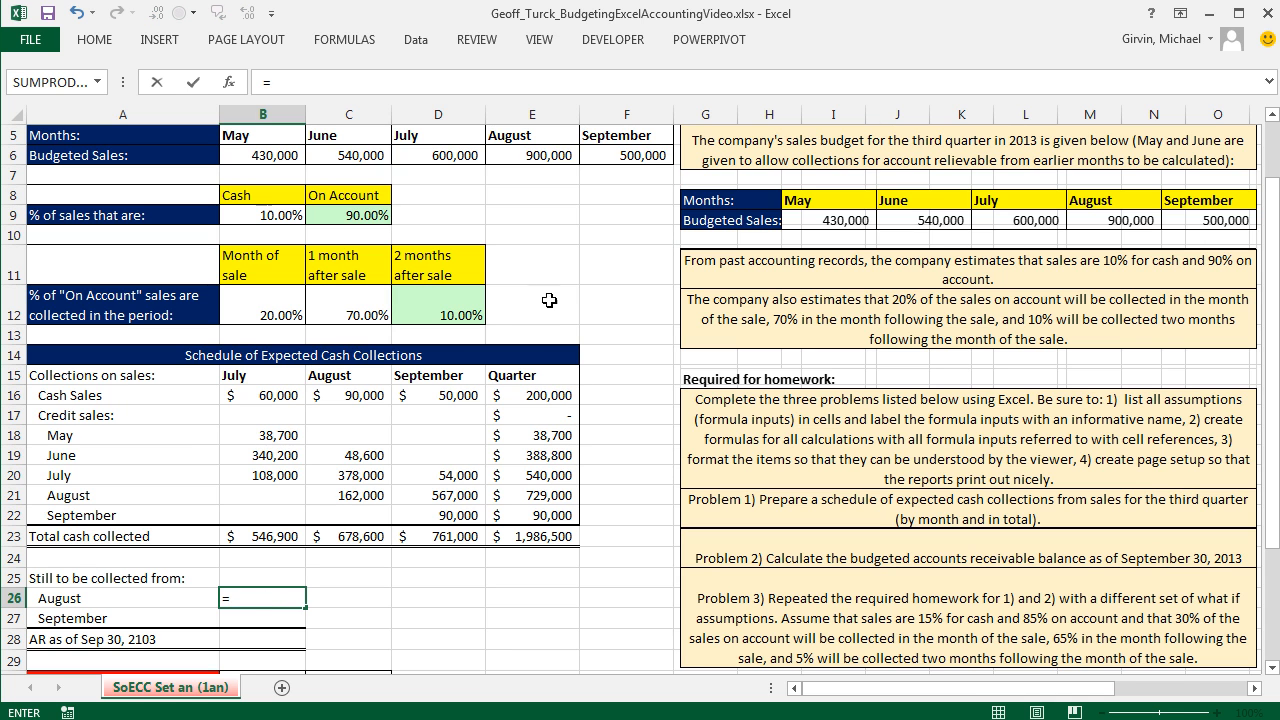
click(538, 158)
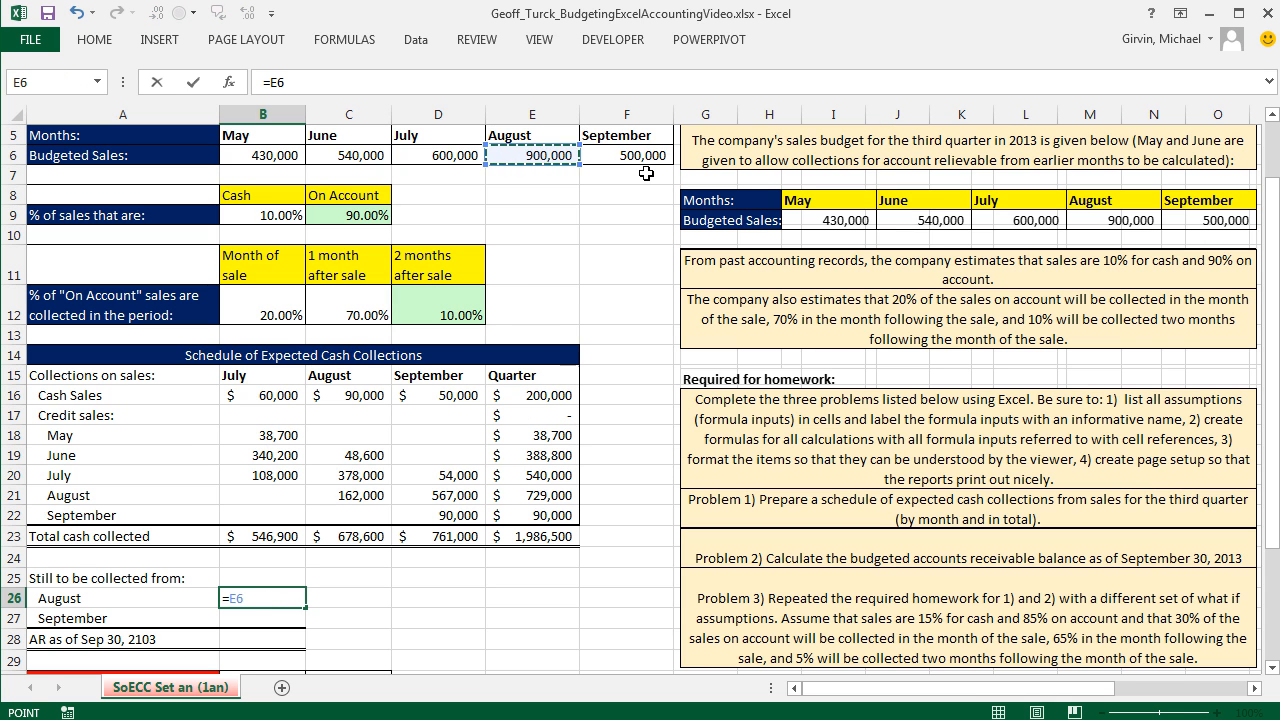
text(-)
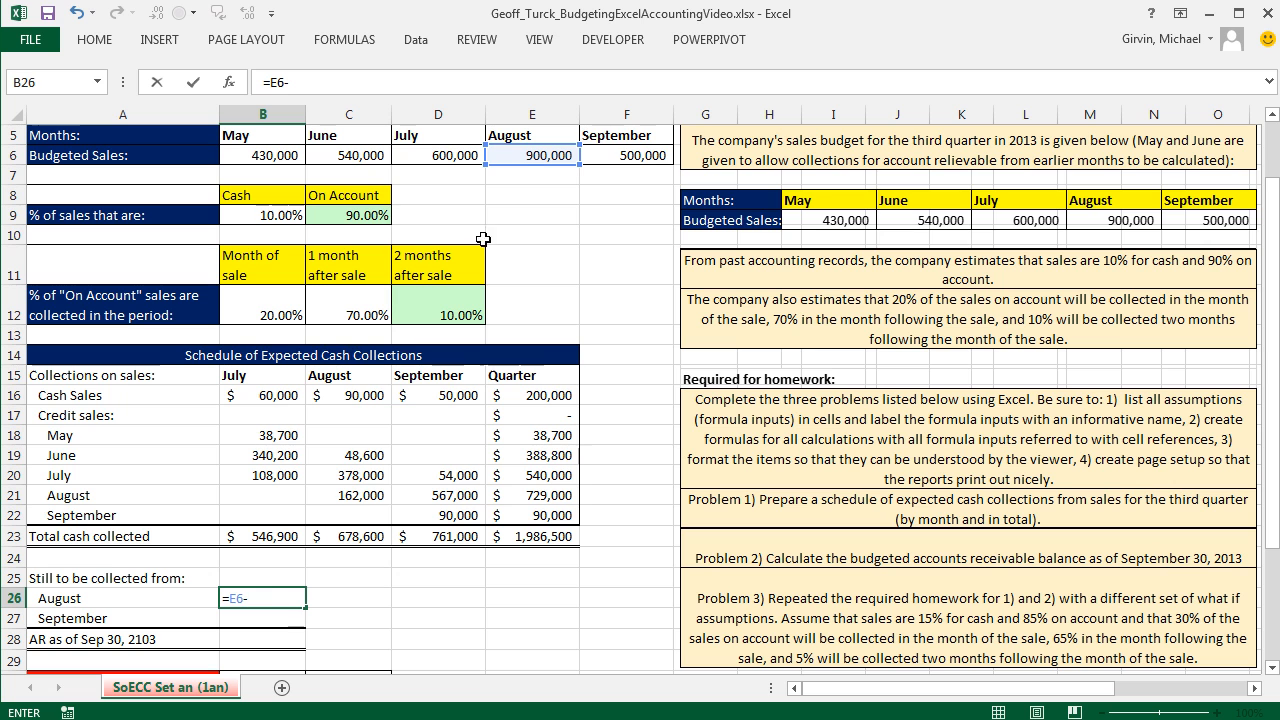
click(360, 395)
text(-)
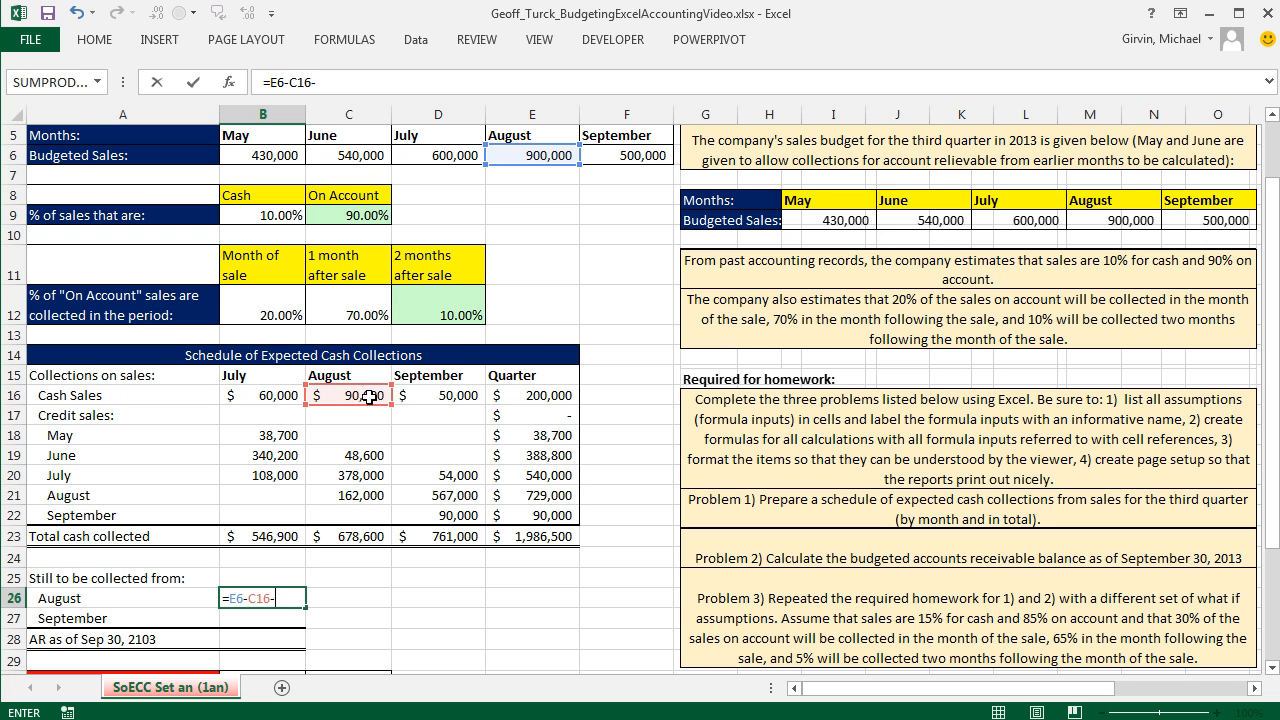
click(547, 495)
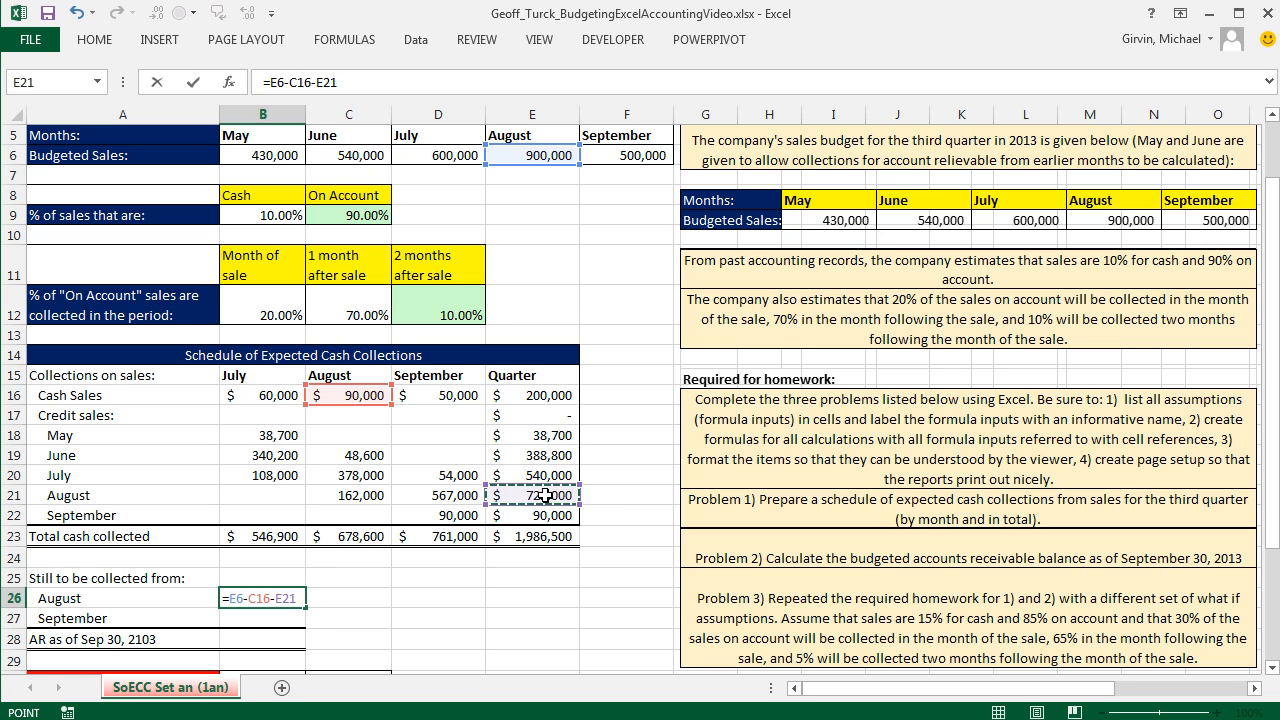
key(Return)
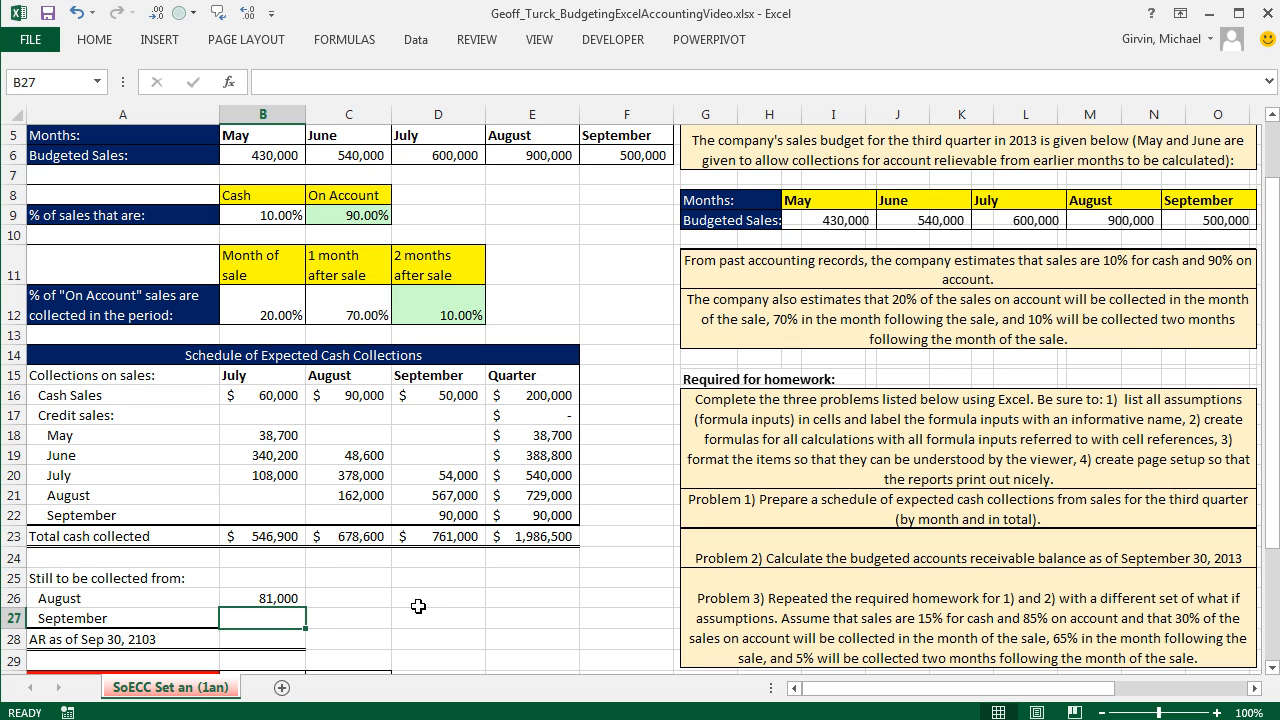
Enter =F6-D16-E22 in B27 to calculate the September sales still to be collected.
text(=)
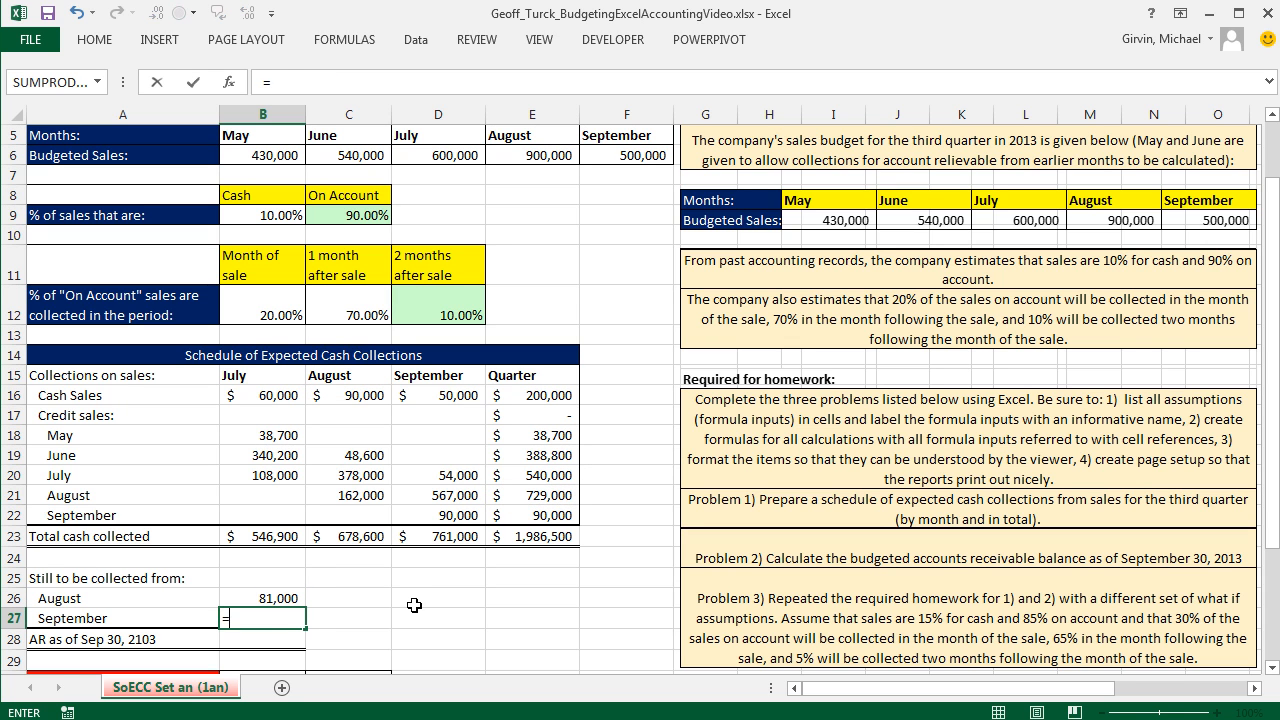
click(621, 155)
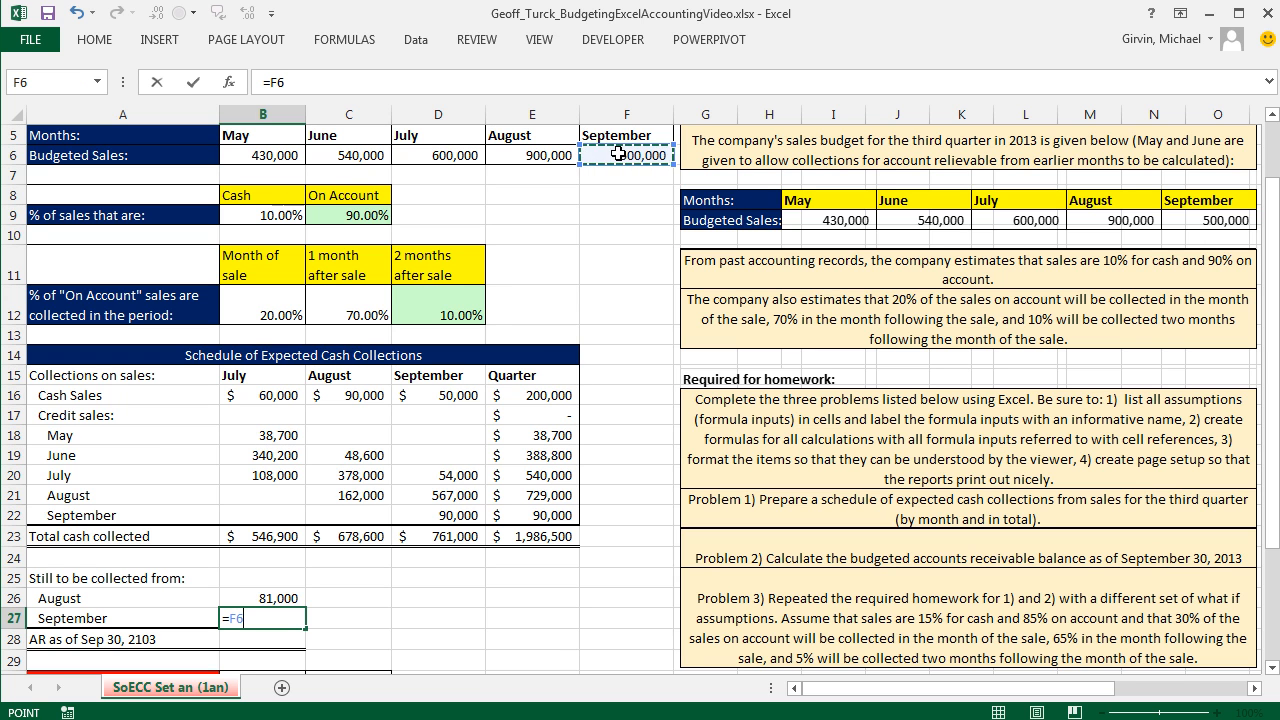
text(-)
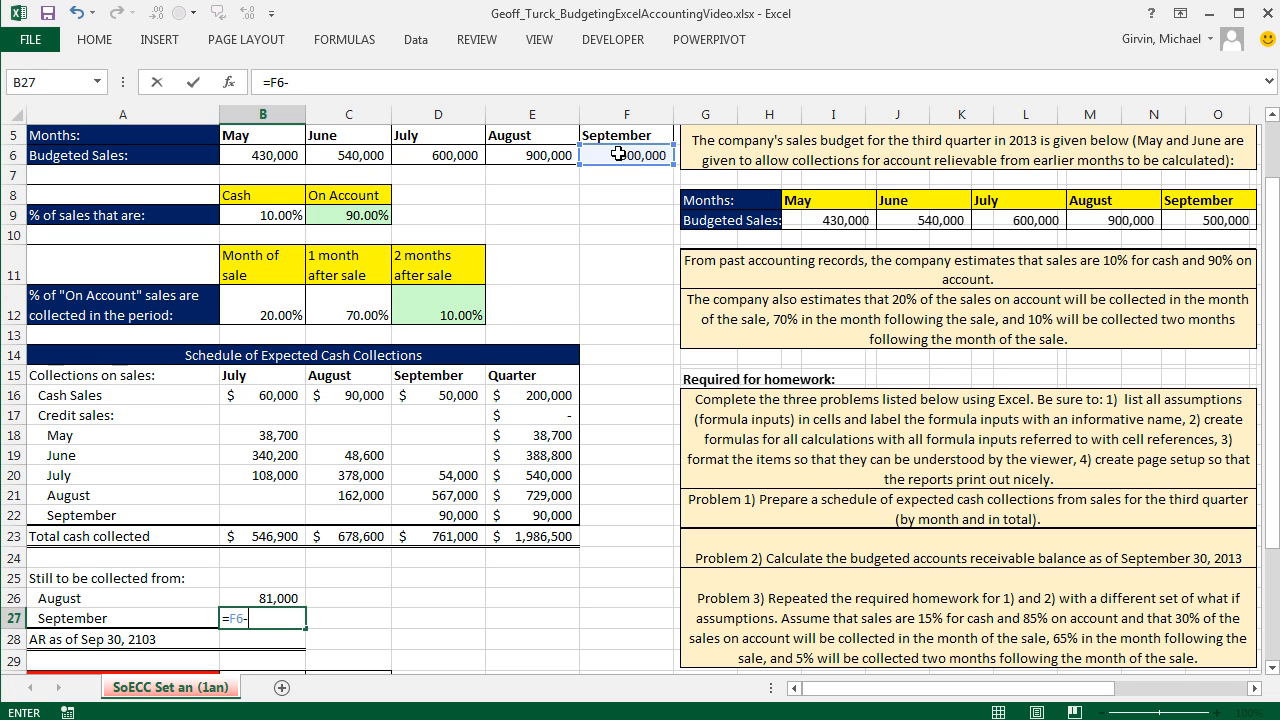
click(451, 396)
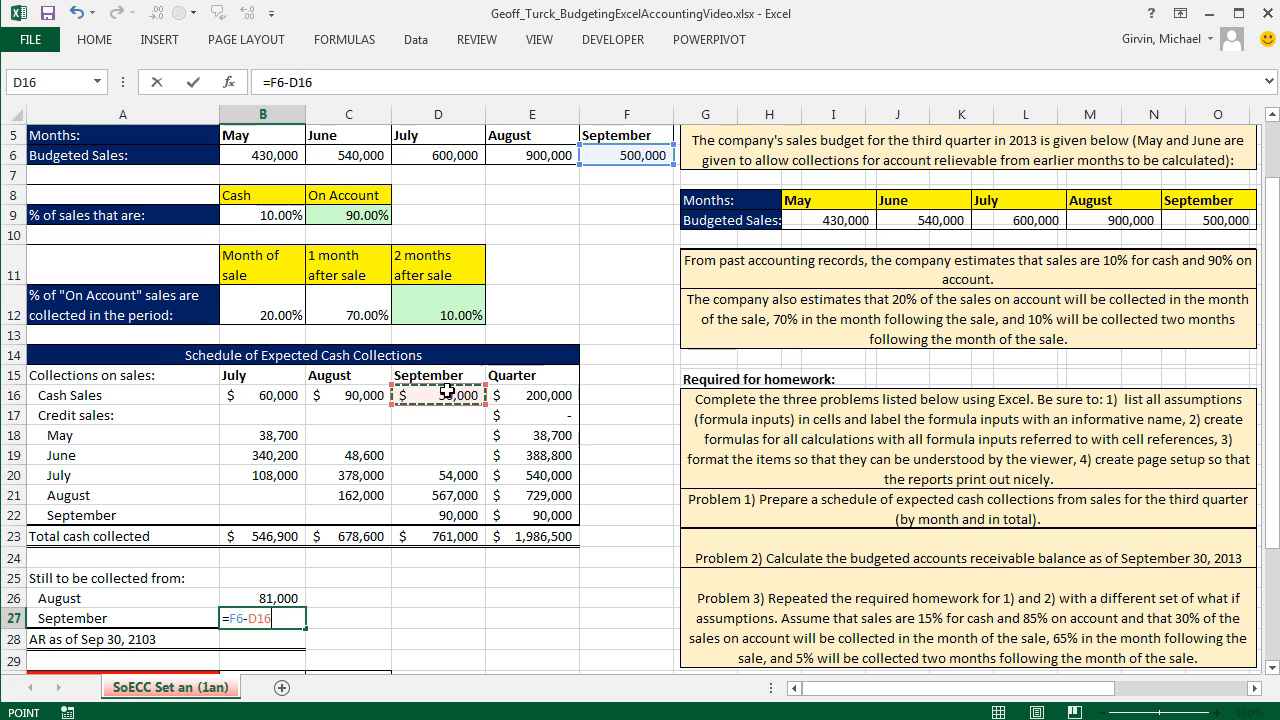
click(538, 514)
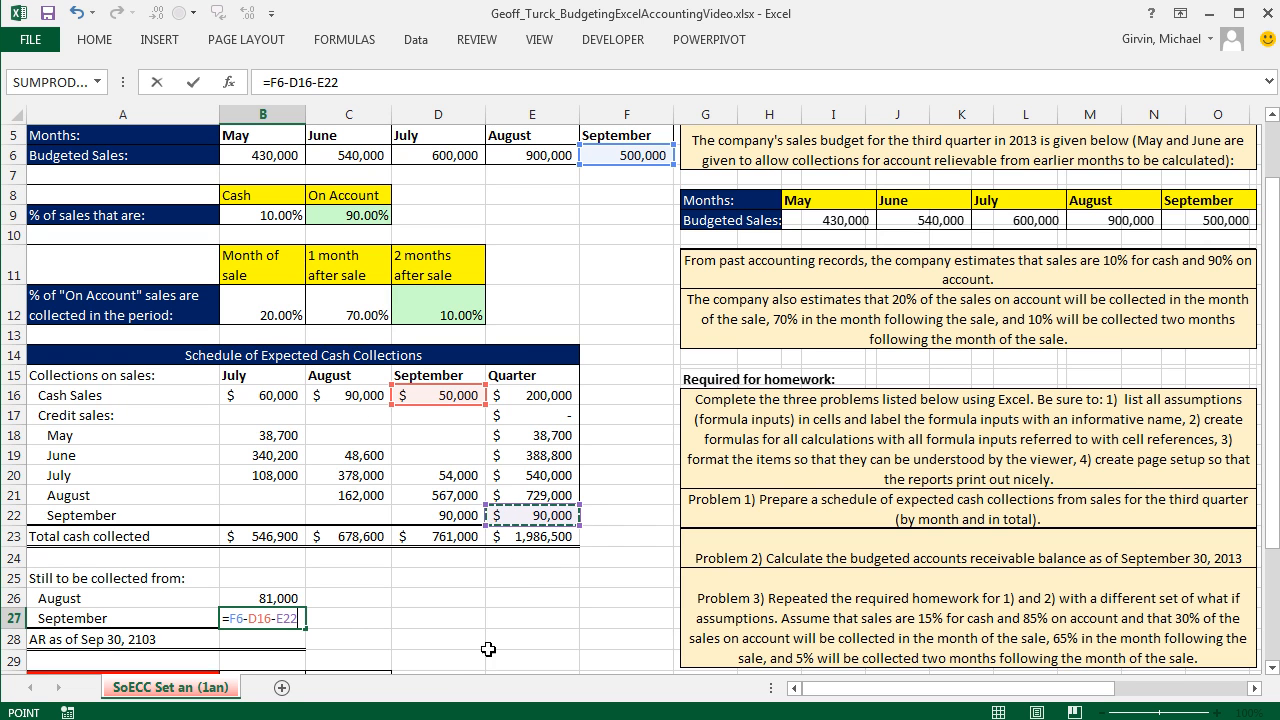
key(Return)
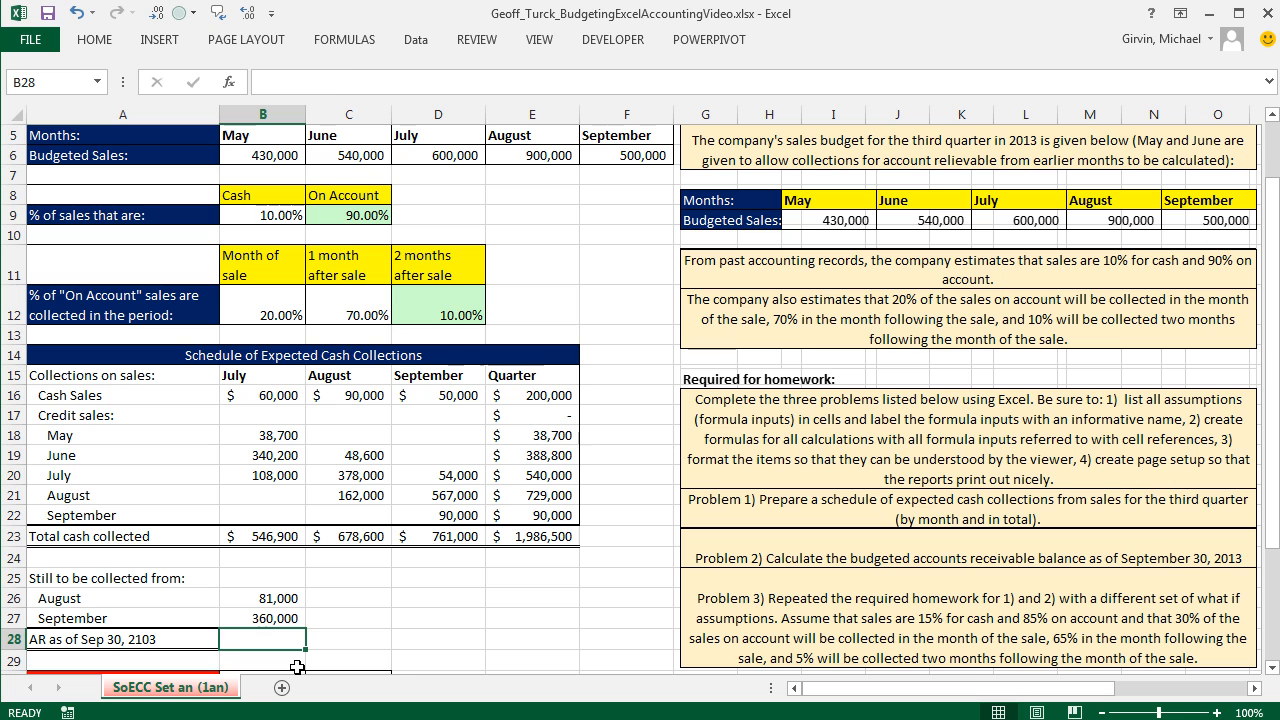
AutoSum the August and September uncollected amounts in B28 and correct the year in the A28 label to 2013.
key(alt+equal)
key(Return)
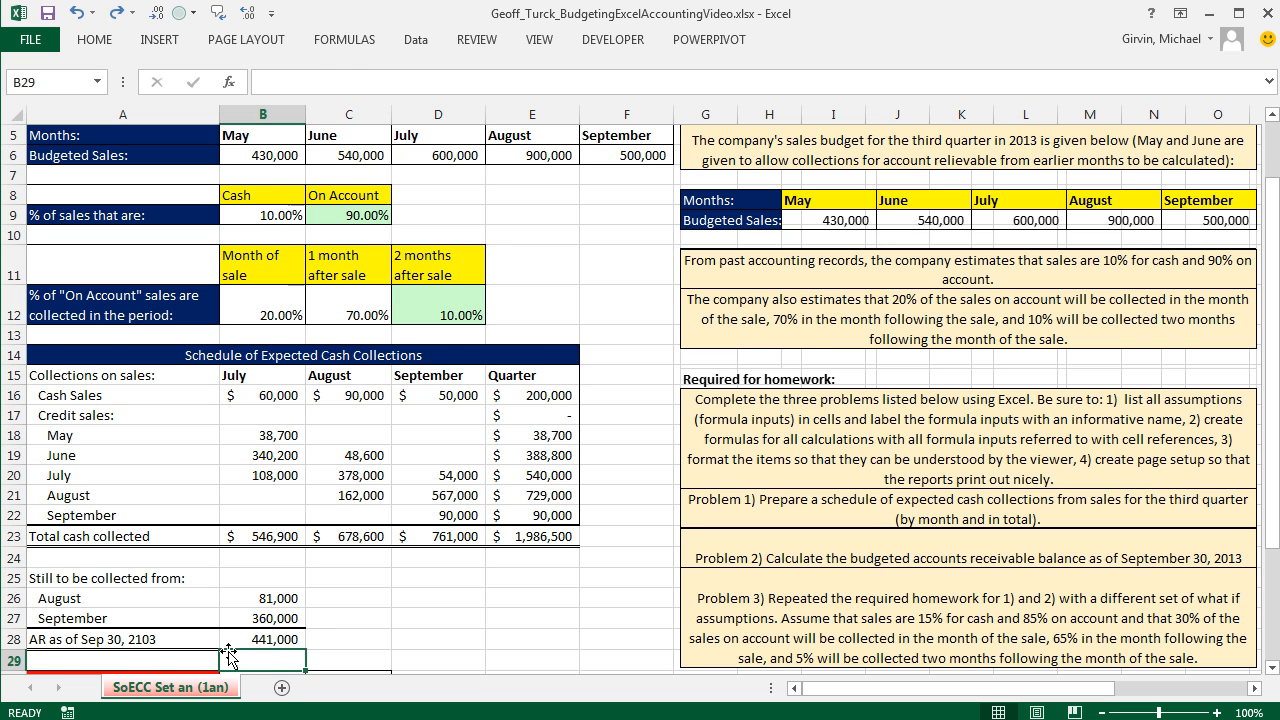
double_click(136, 640)
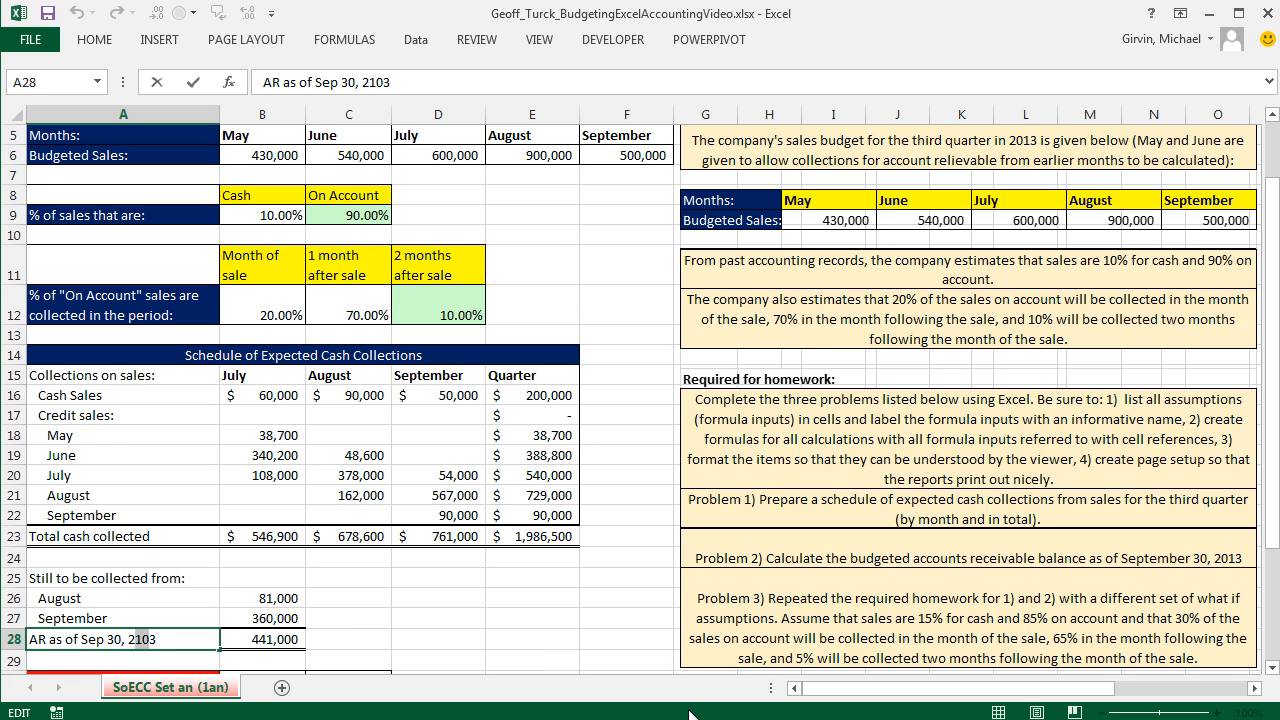
text(01)
click(420, 645)
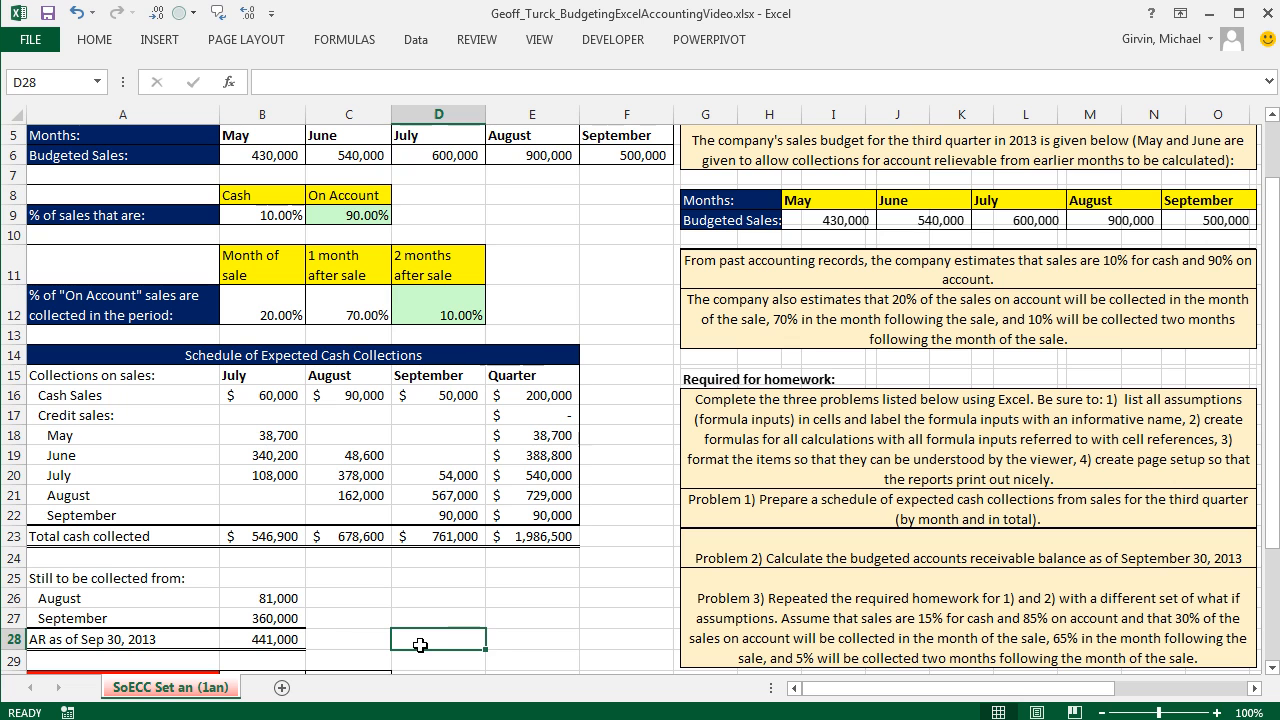
Label the Check AR rows "AR Aug" in A31 and "AR Sep" in A32.
click(1272, 668)
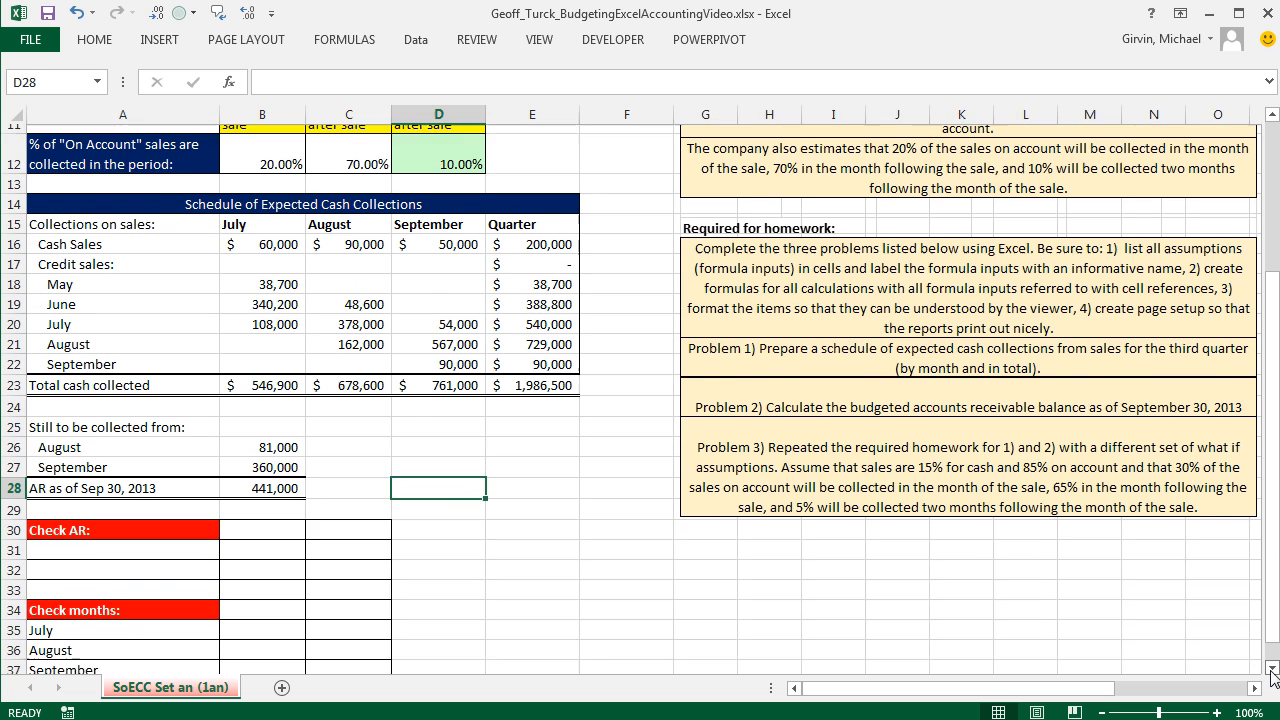
click(1271, 669)
click(1271, 669)
click(1271, 669)
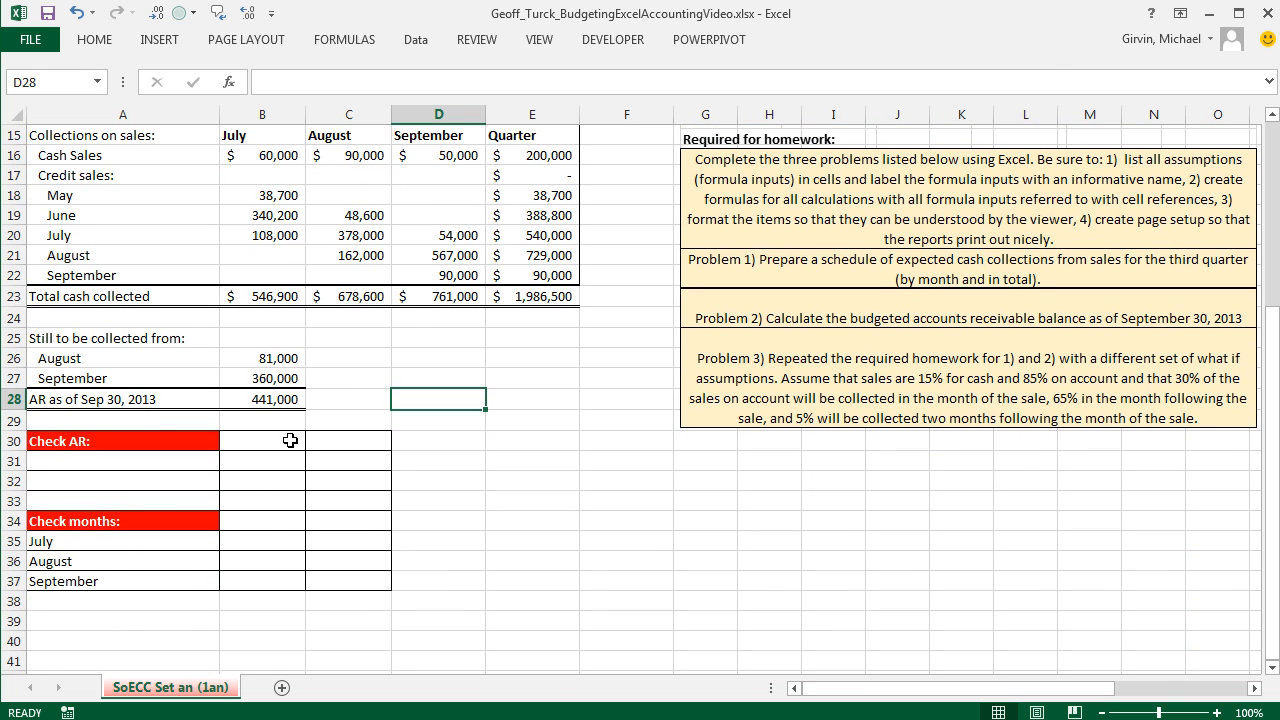
scroll(452, 358, up, 2)
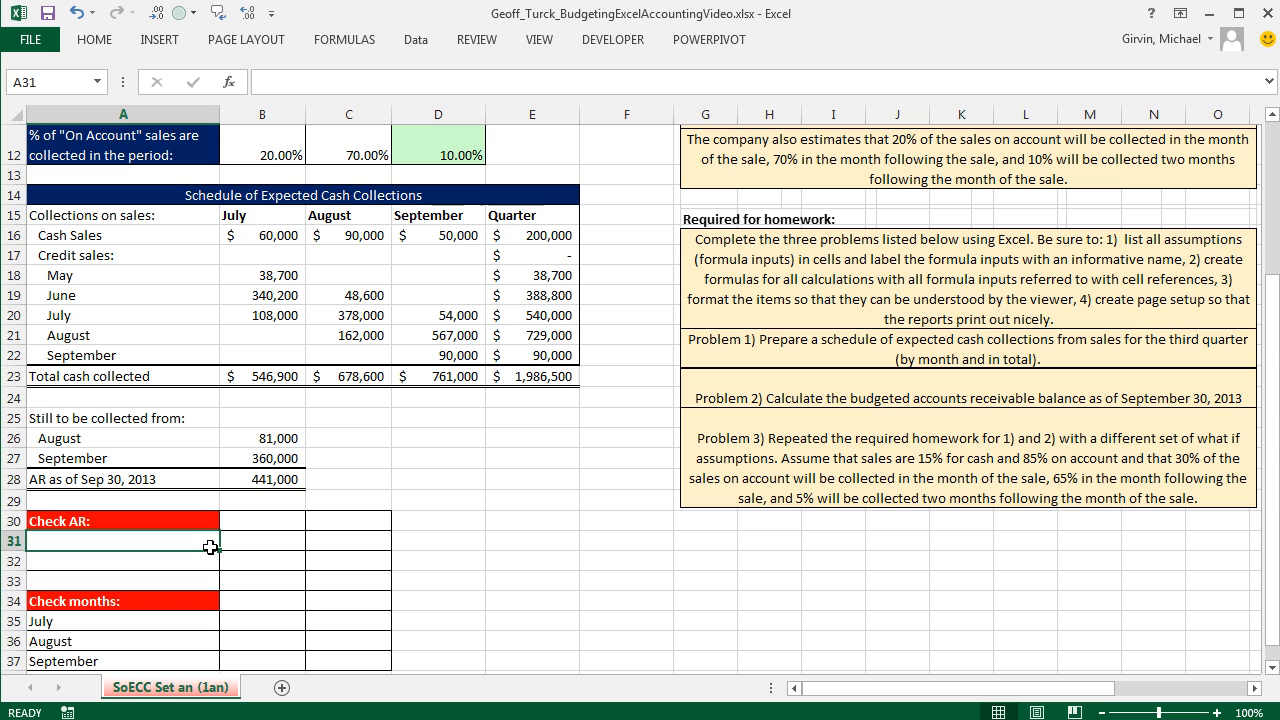
text(AR)
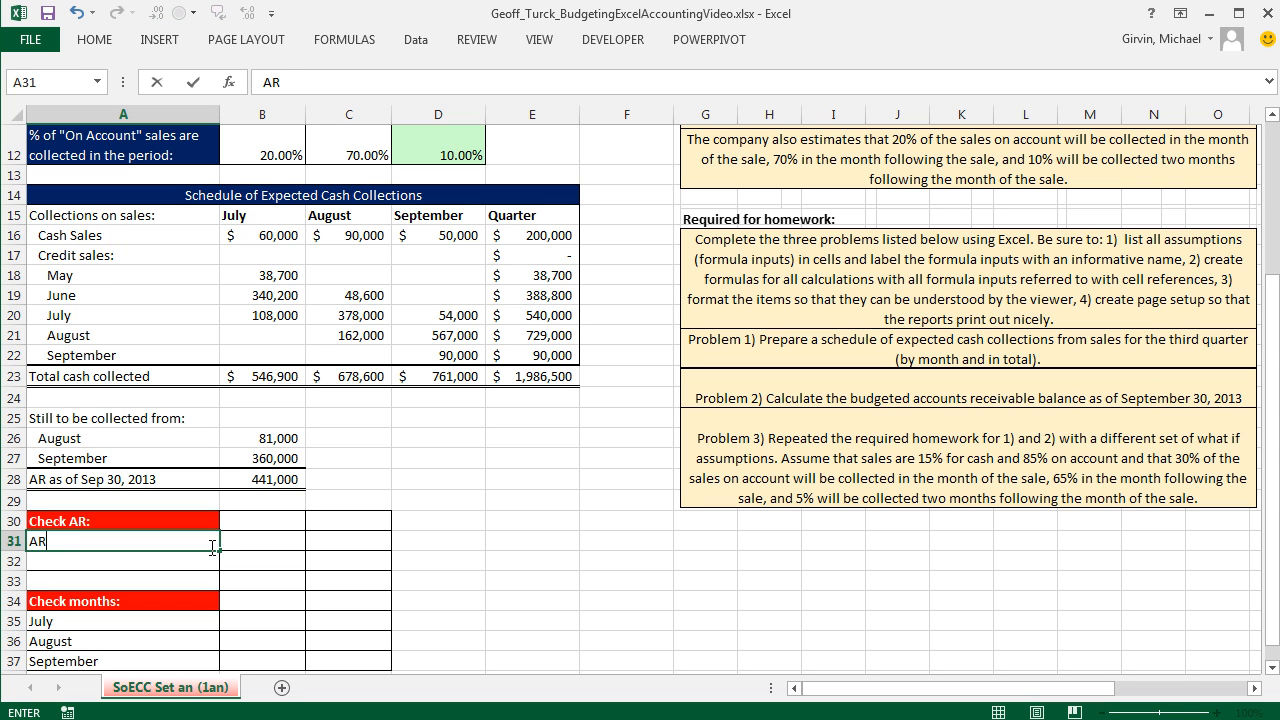
text( Aug)
key(Return)
text(AR )
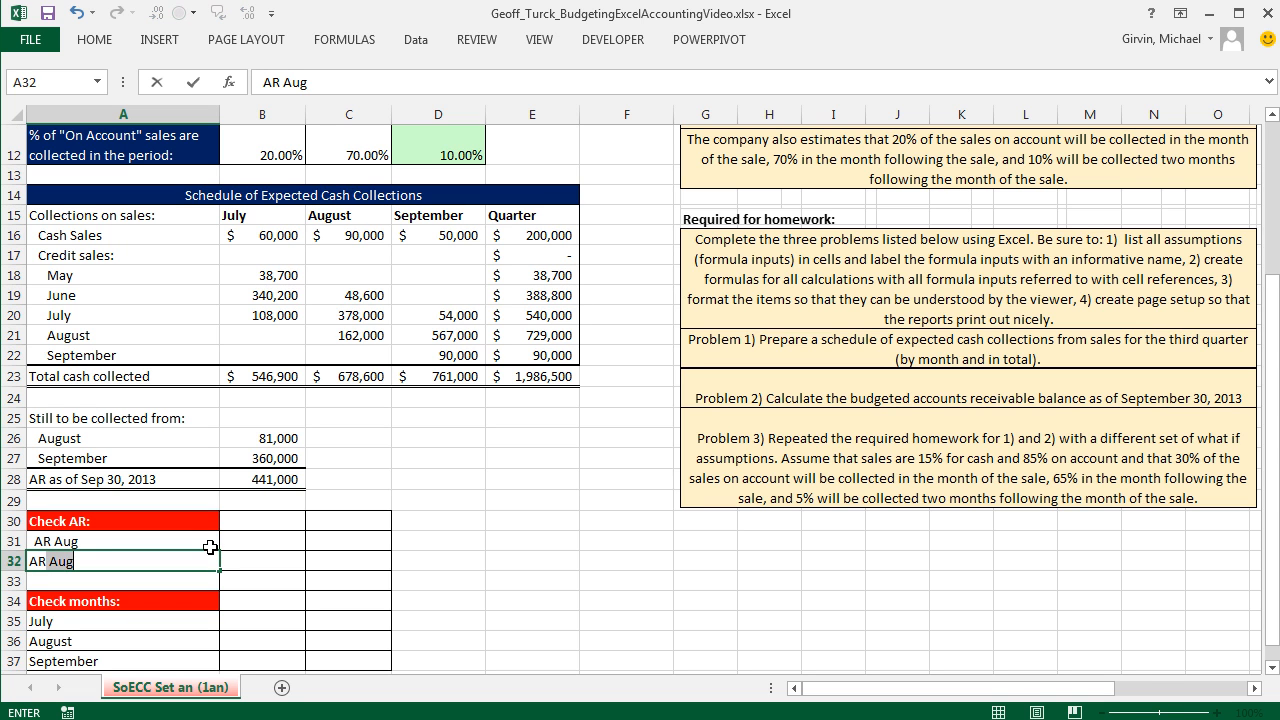
text(Sep)
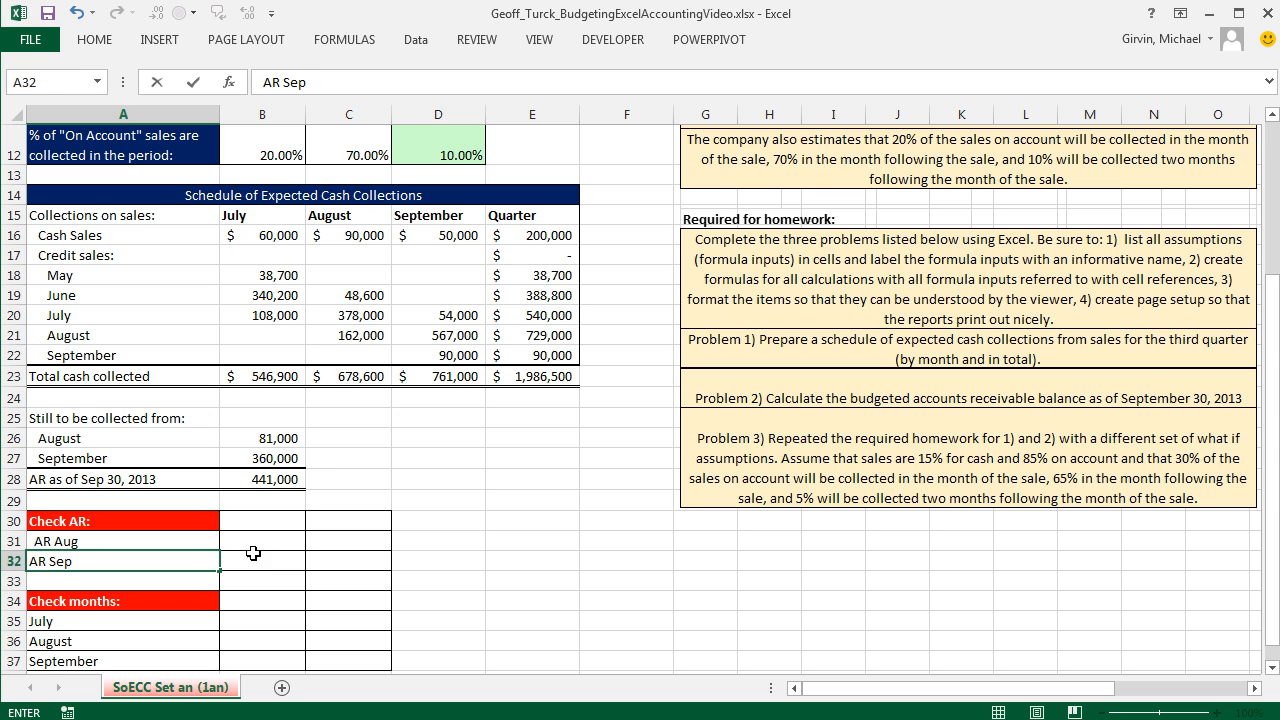
click(258, 541)
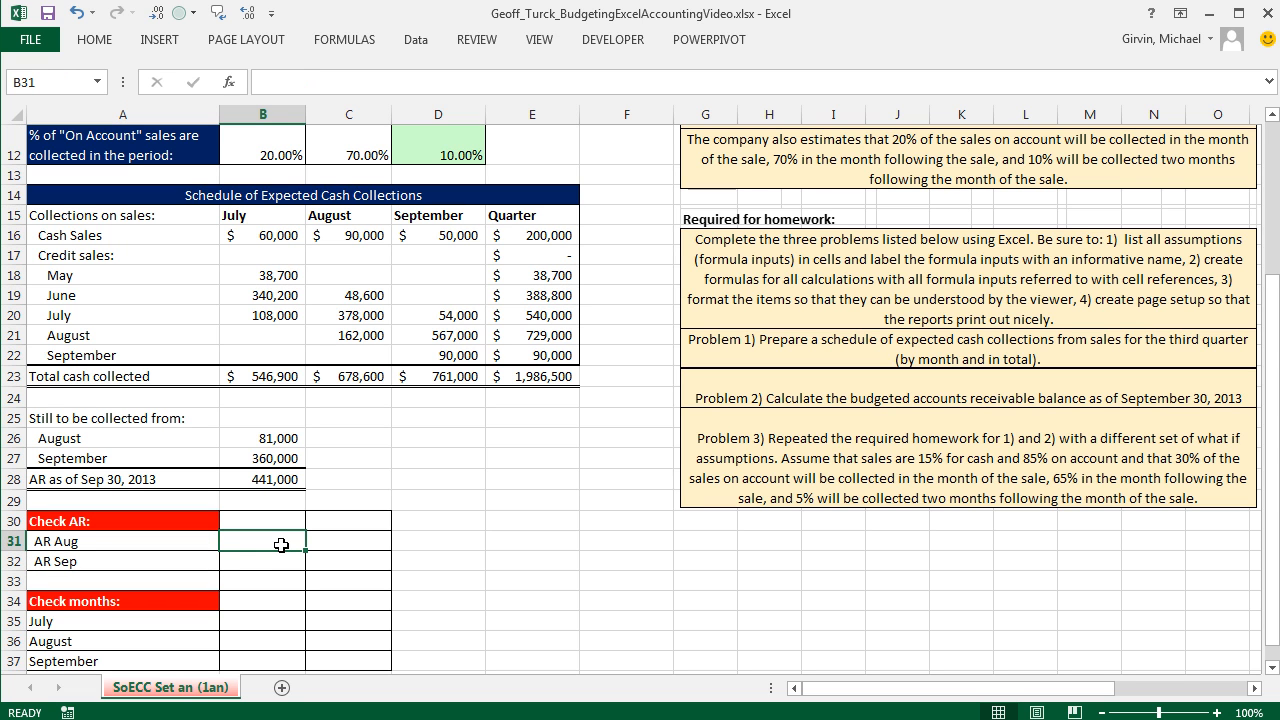
Examine which cells the August still-to-be-collected formula in B26 refers to, leaving the formula as it is.
click(280, 438)
double_click(280, 438)
scroll(451, 513, up, 4)
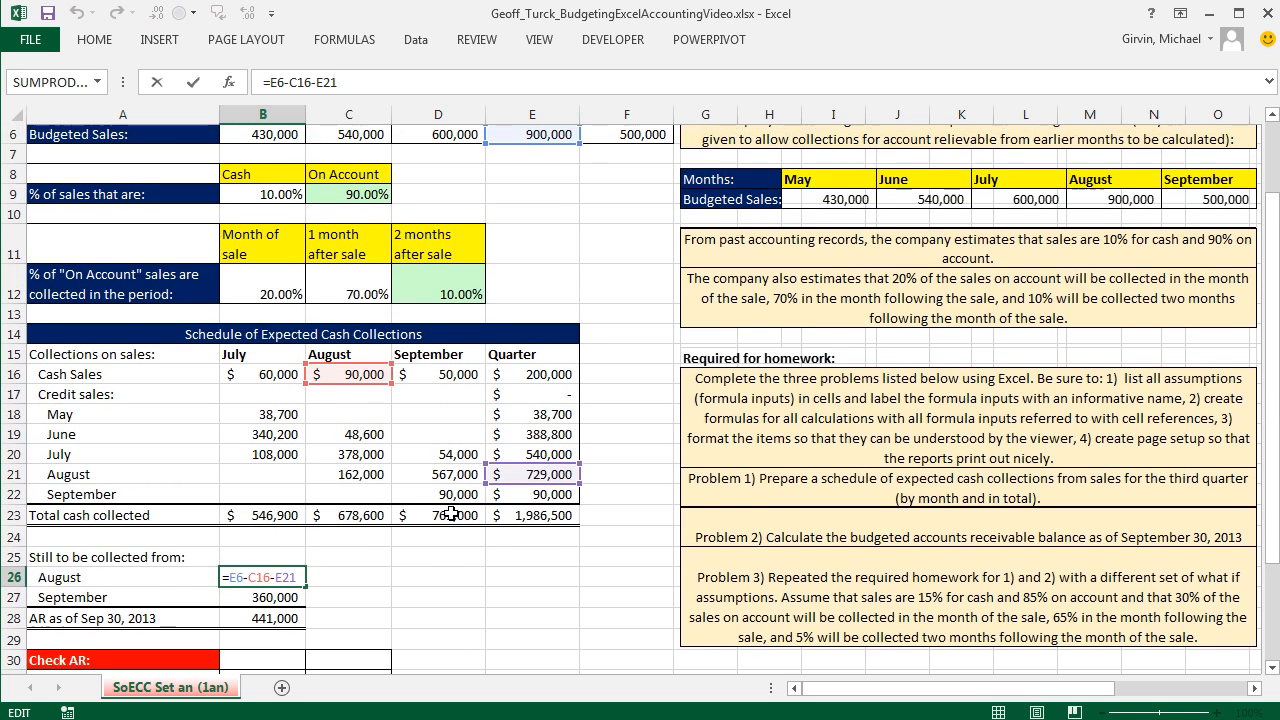
scroll(451, 513, down, 2)
scroll(451, 513, up, 1)
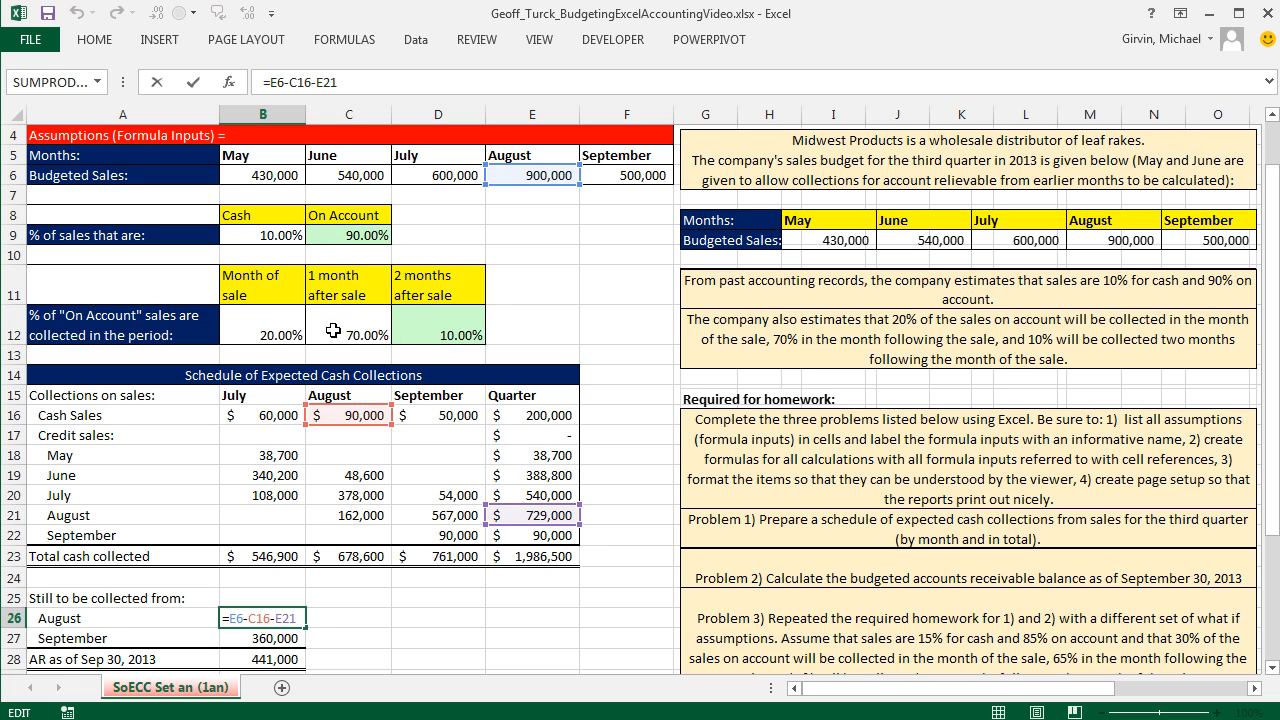
key(ctrl+Return)
Enter =E6*C9*D12 in C31 to check the August accounts receivable from sales, on-account share and second-month collection rate.
scroll(330, 450, down, 2)
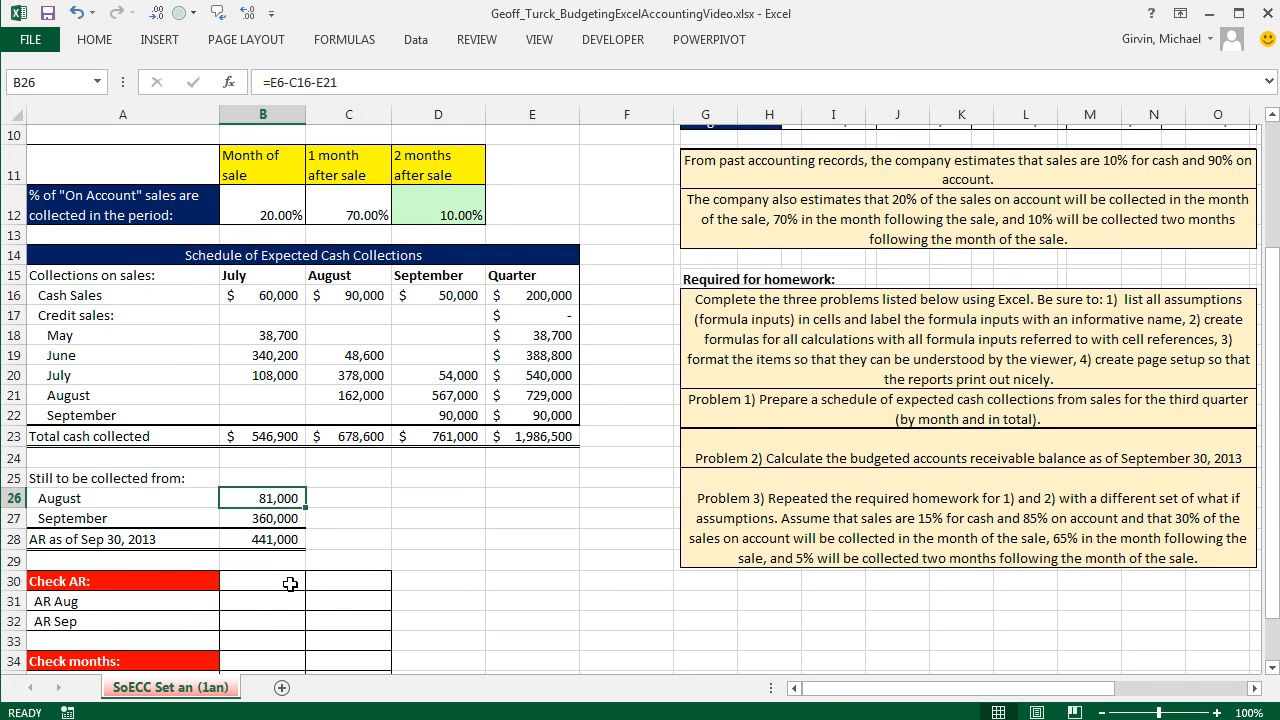
click(346, 602)
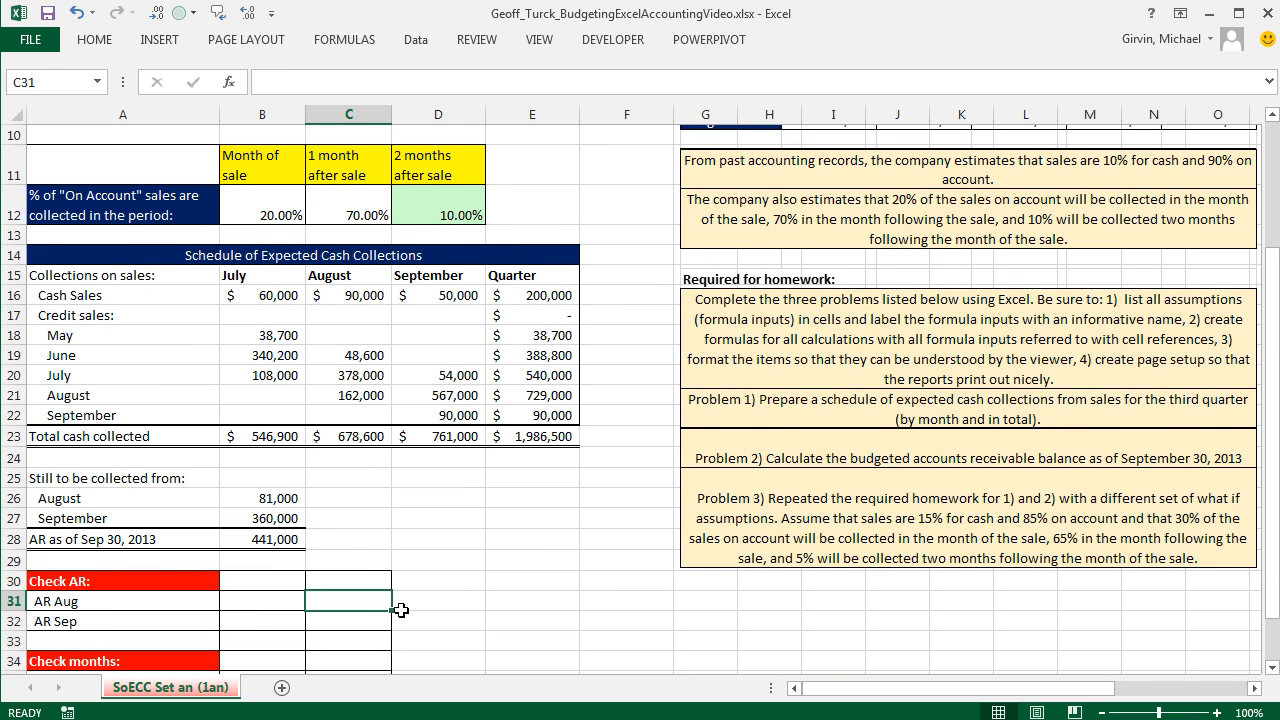
text(=)
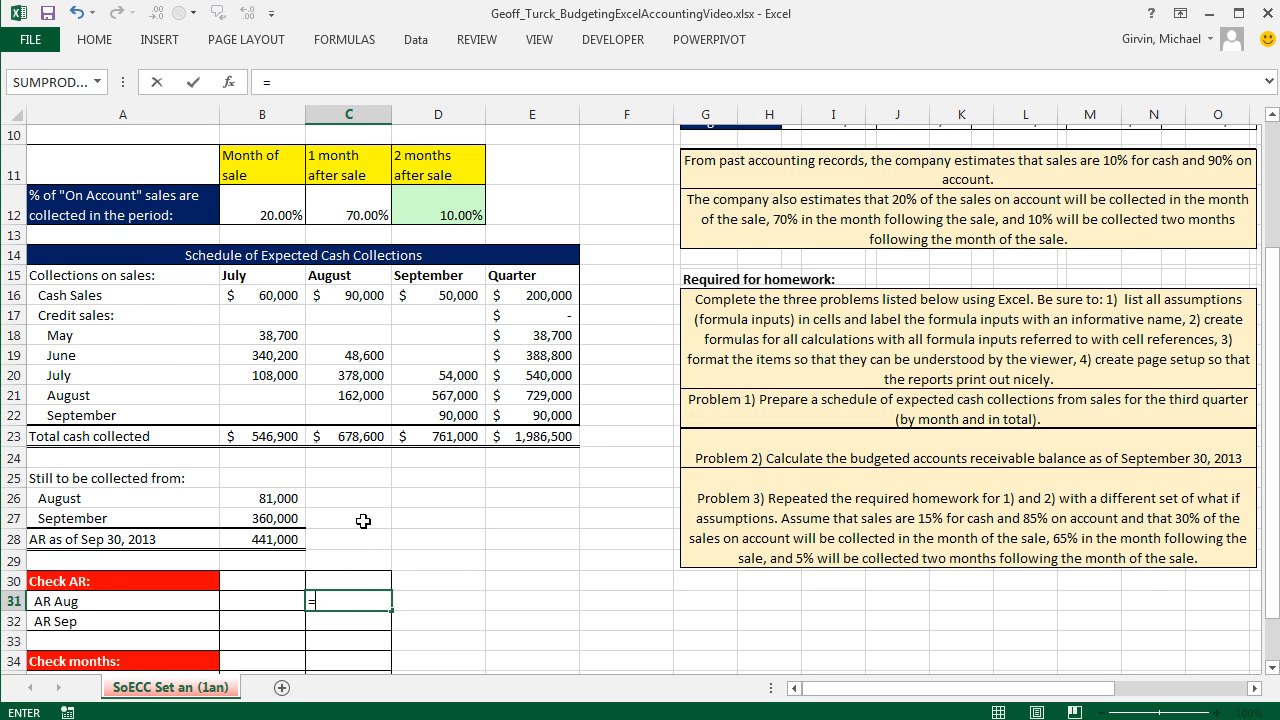
scroll(361, 520, up, 1)
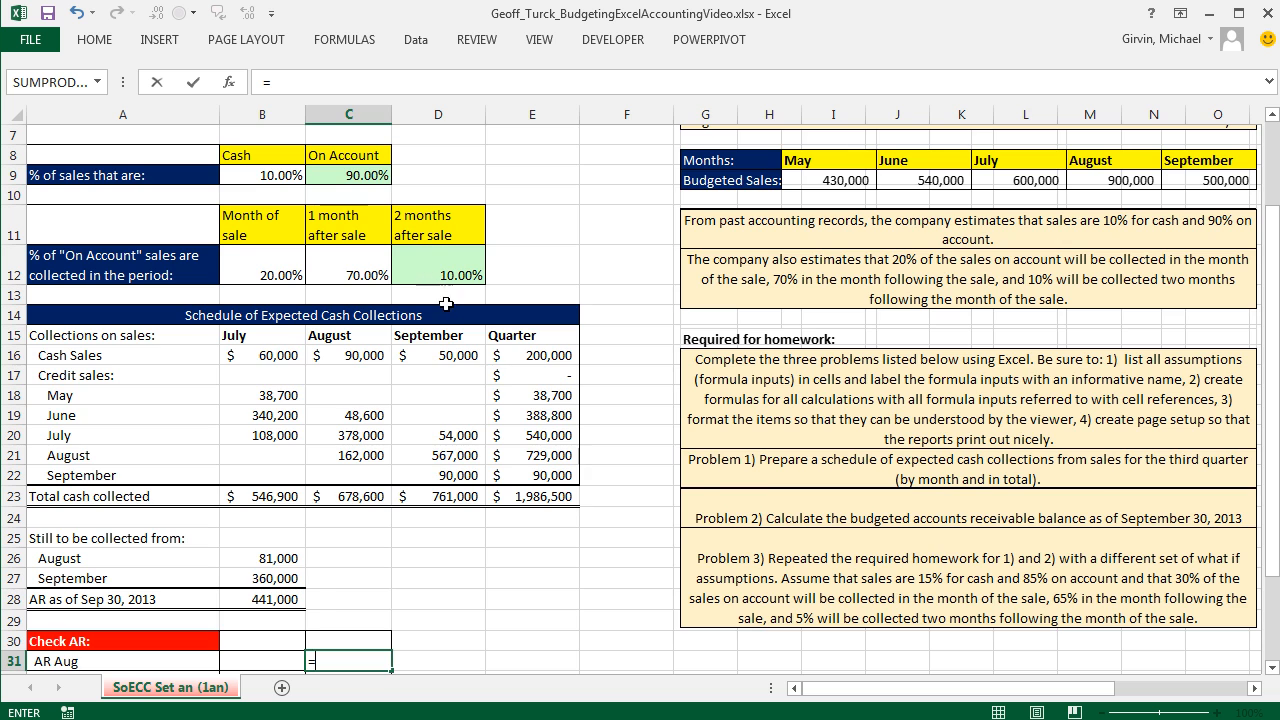
scroll(450, 310, up, 2)
click(533, 272)
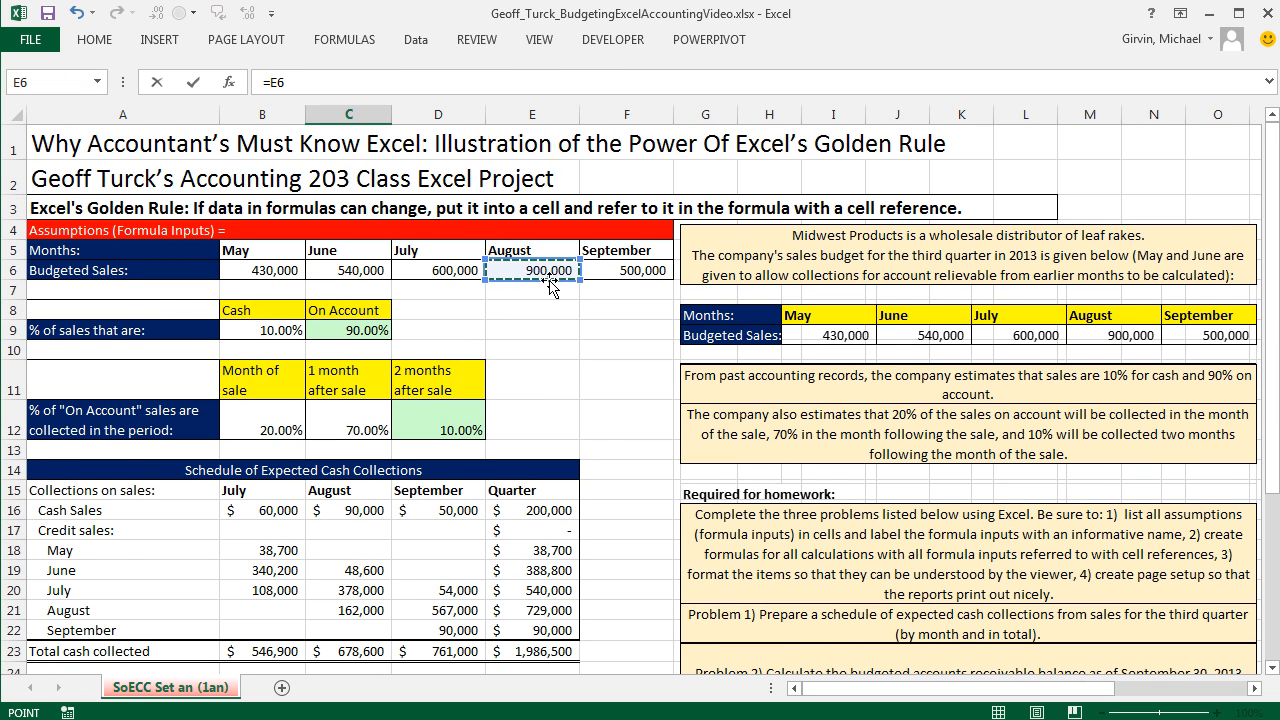
text(*)
click(362, 331)
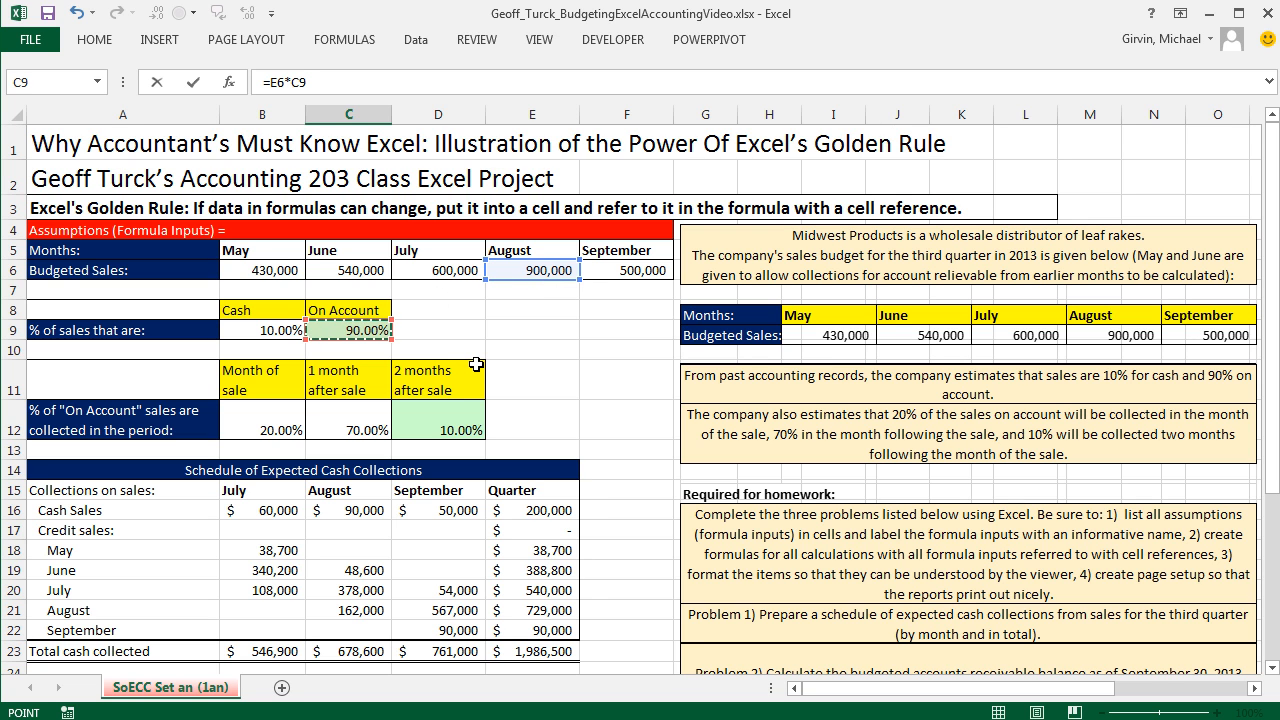
text(*)
click(451, 418)
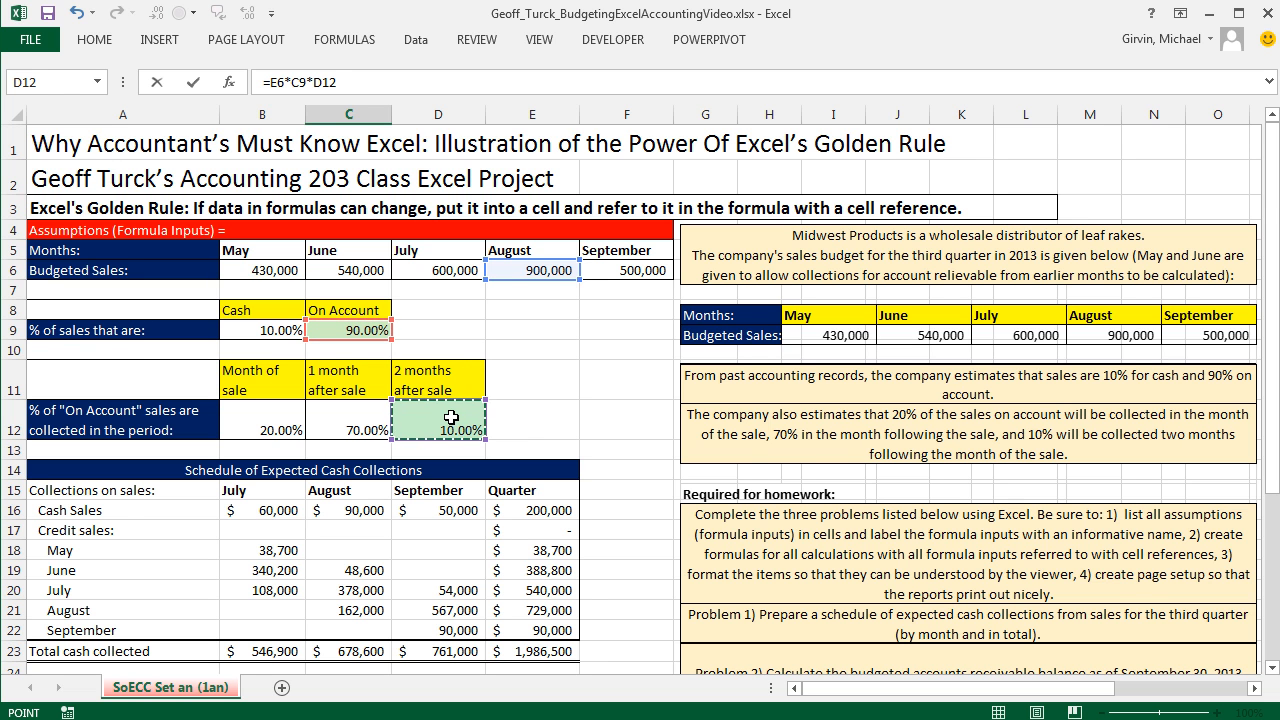
key(Return)
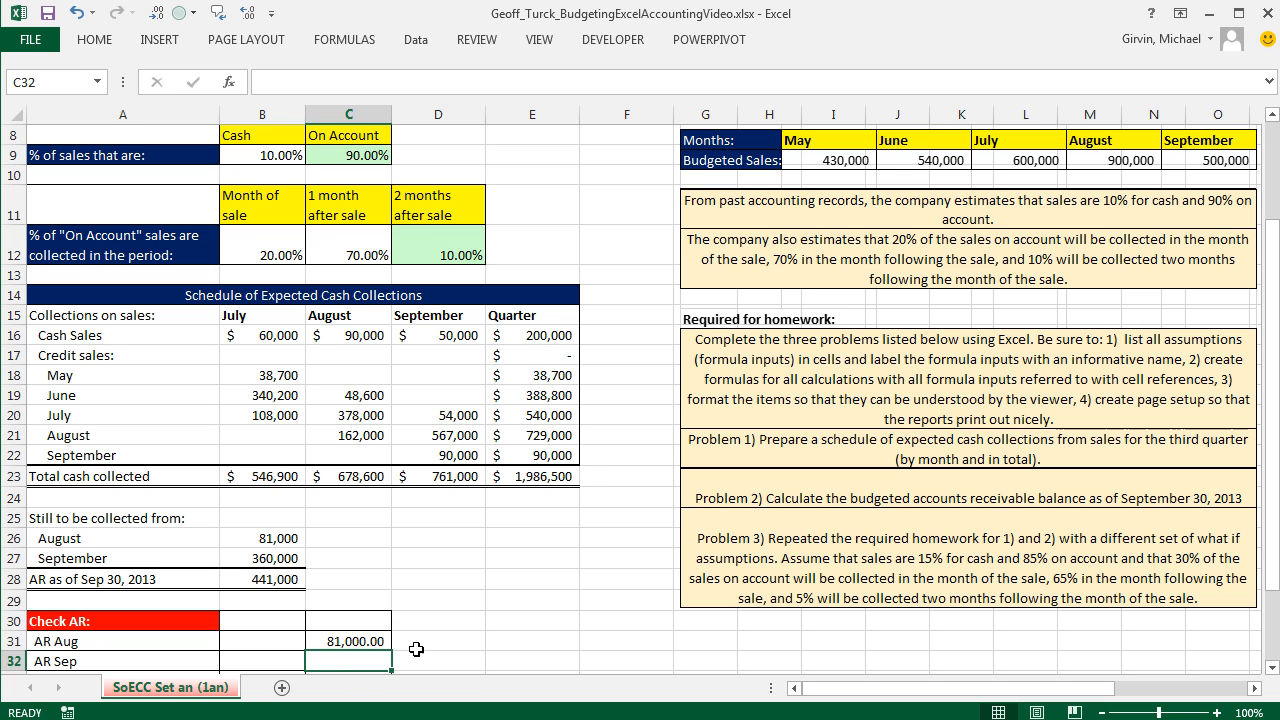
Begin the September accounts receivable check formula in C32 with =F6*C9*C12.
click(455, 458)
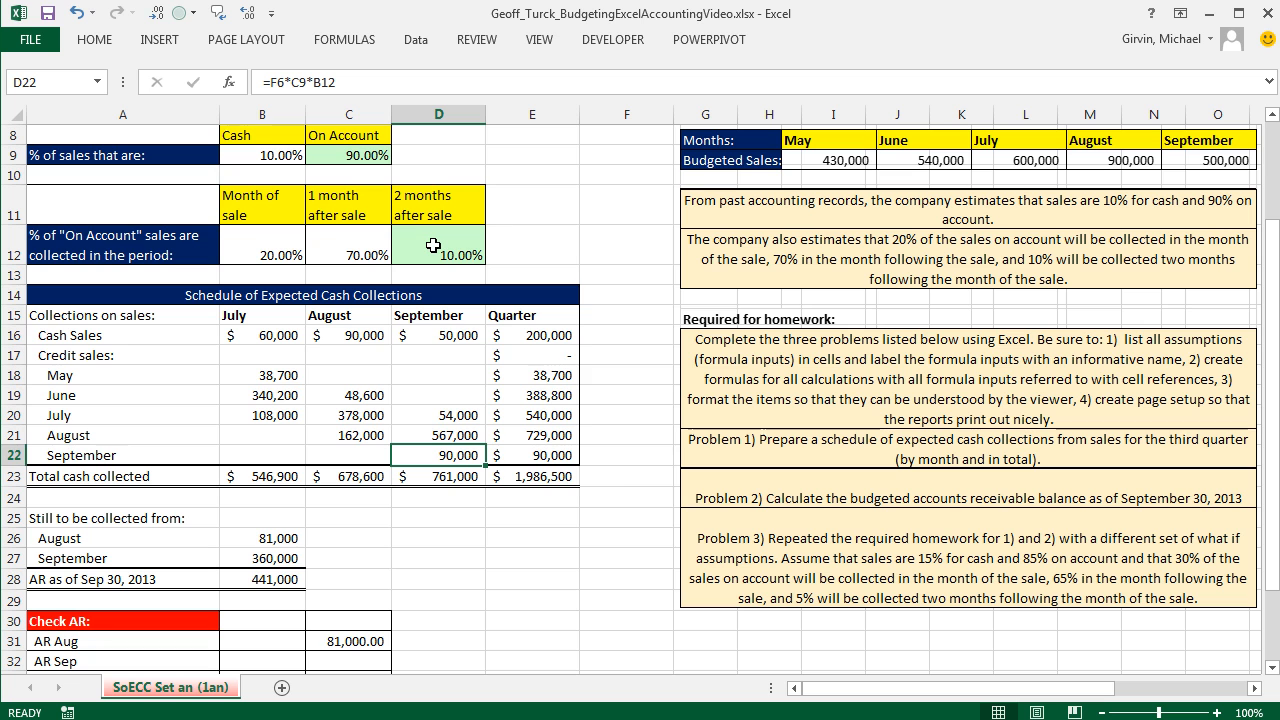
click(368, 662)
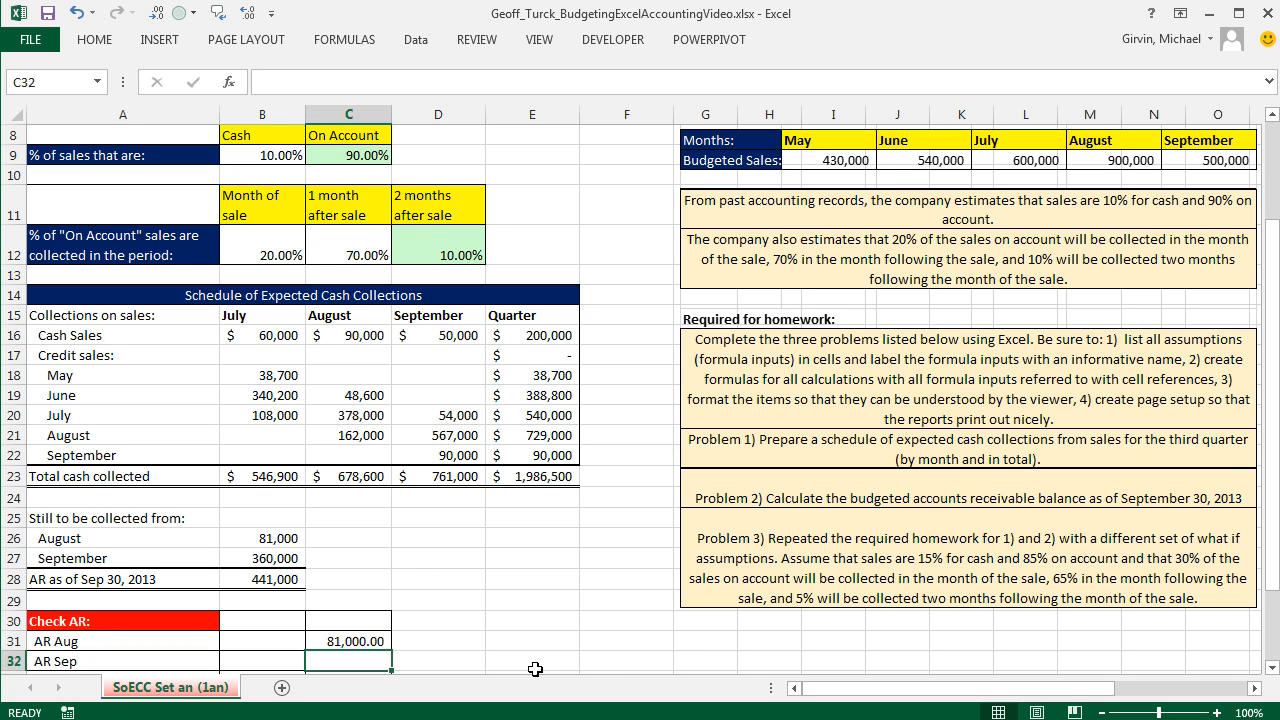
text(=)
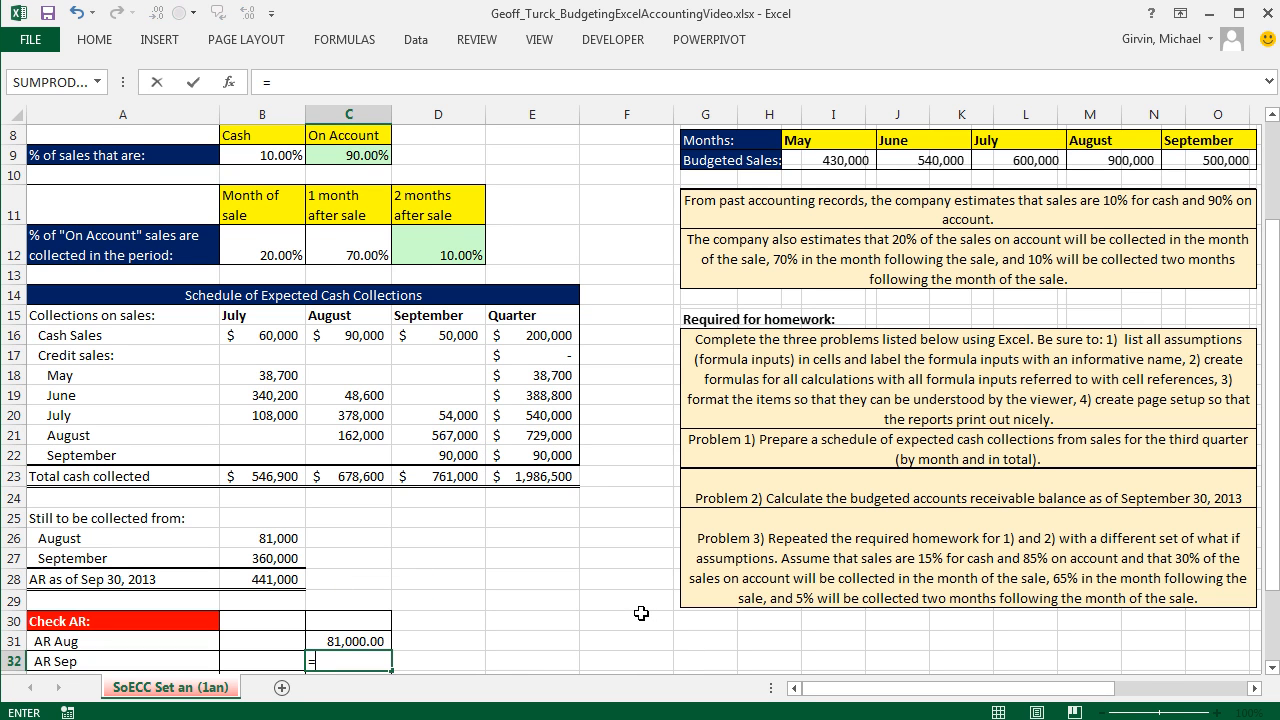
scroll(594, 302, up, 3)
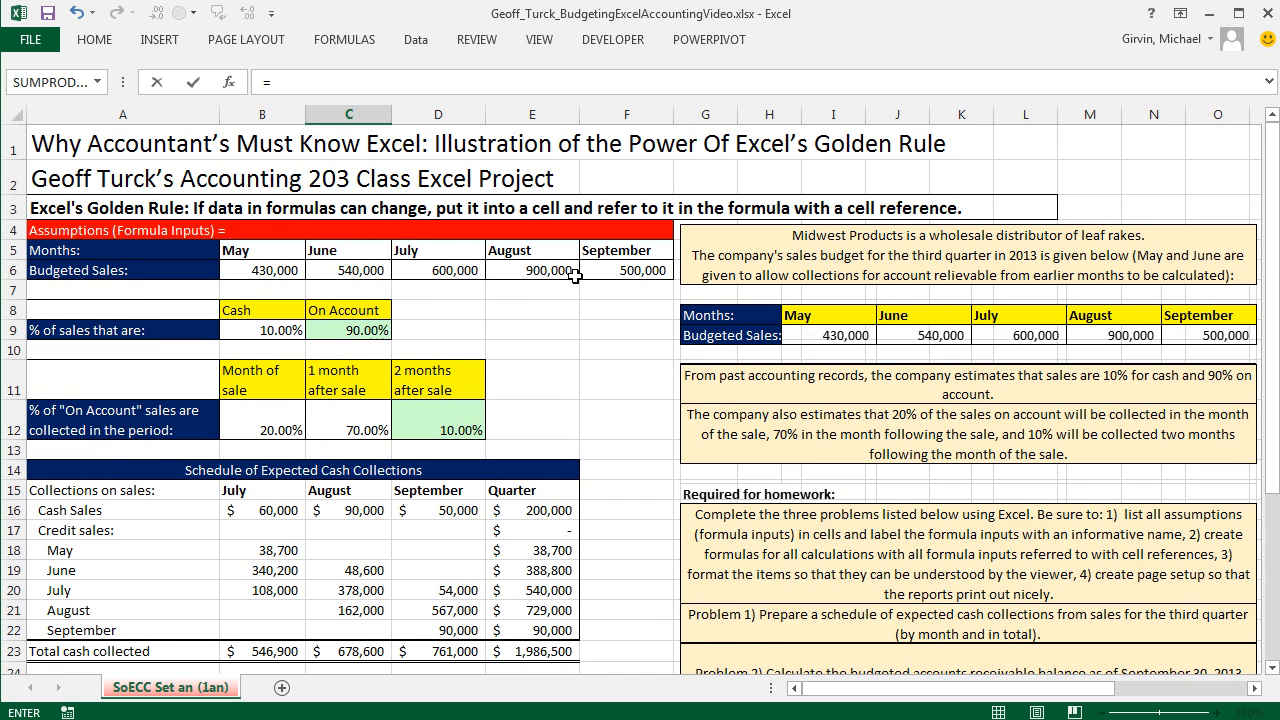
click(640, 271)
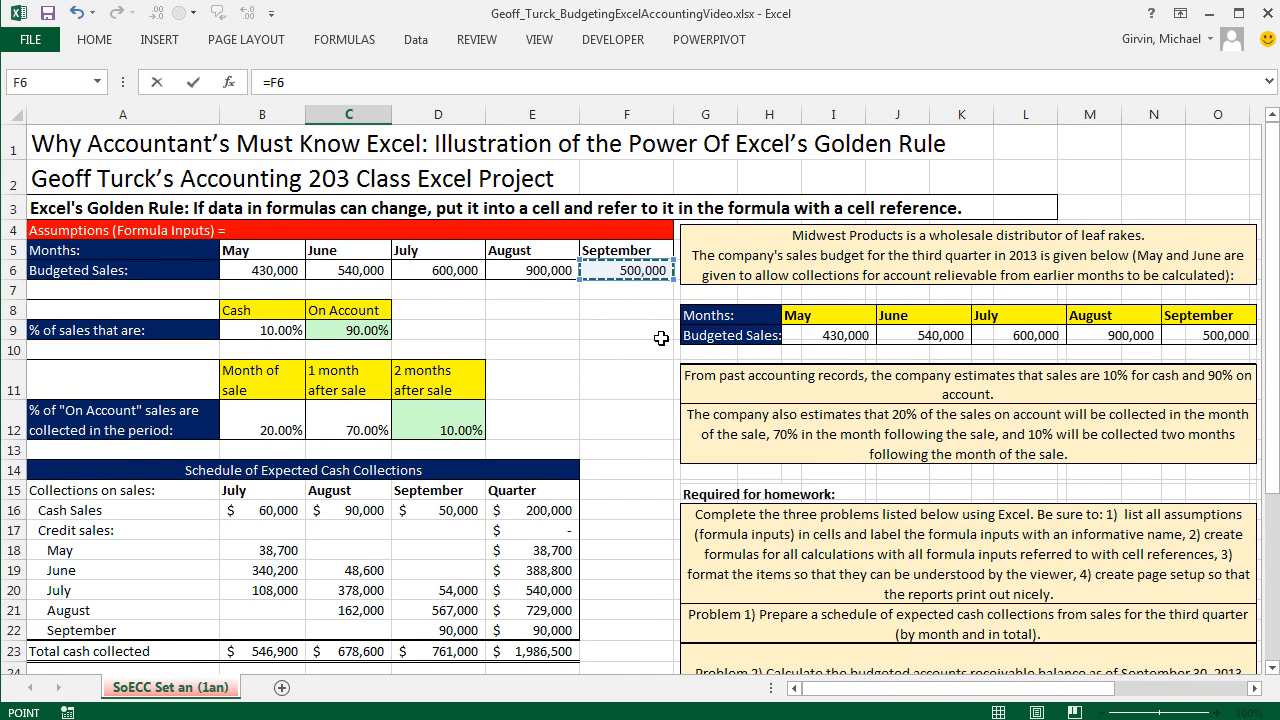
text(*)
click(355, 328)
scroll(474, 404, down, 5)
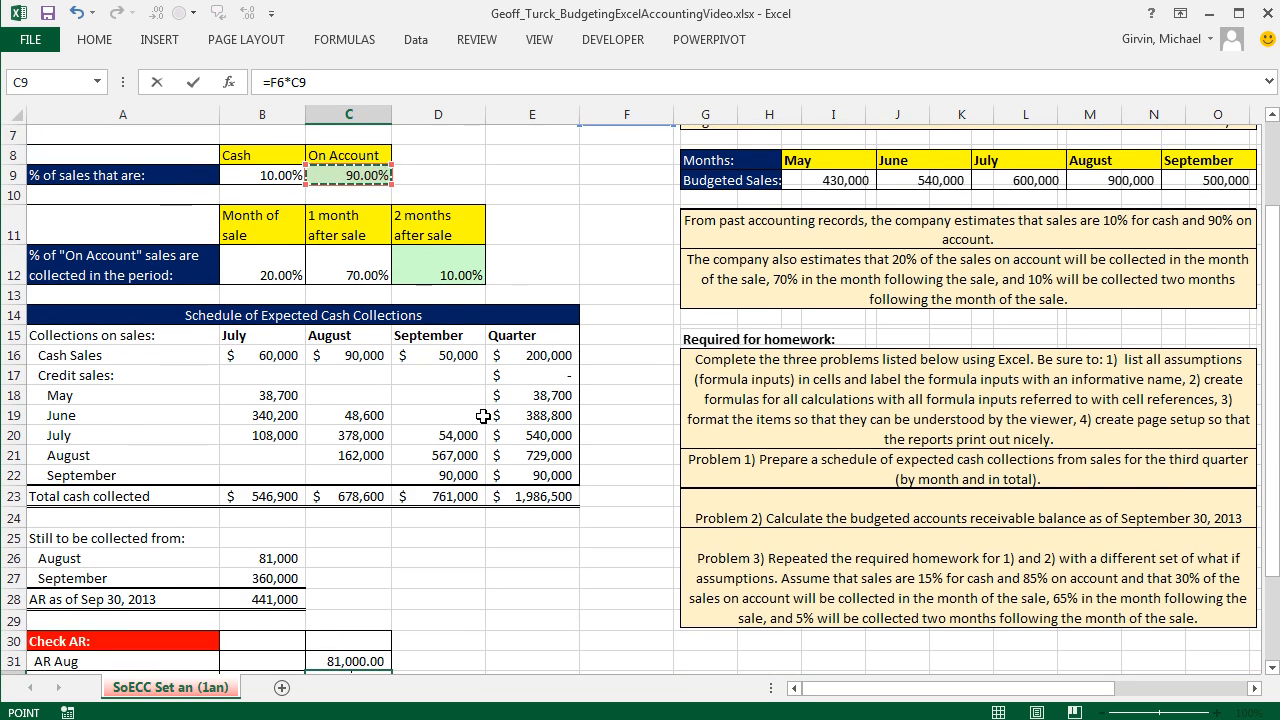
scroll(484, 420, up, 2)
scroll(488, 462, down, 1)
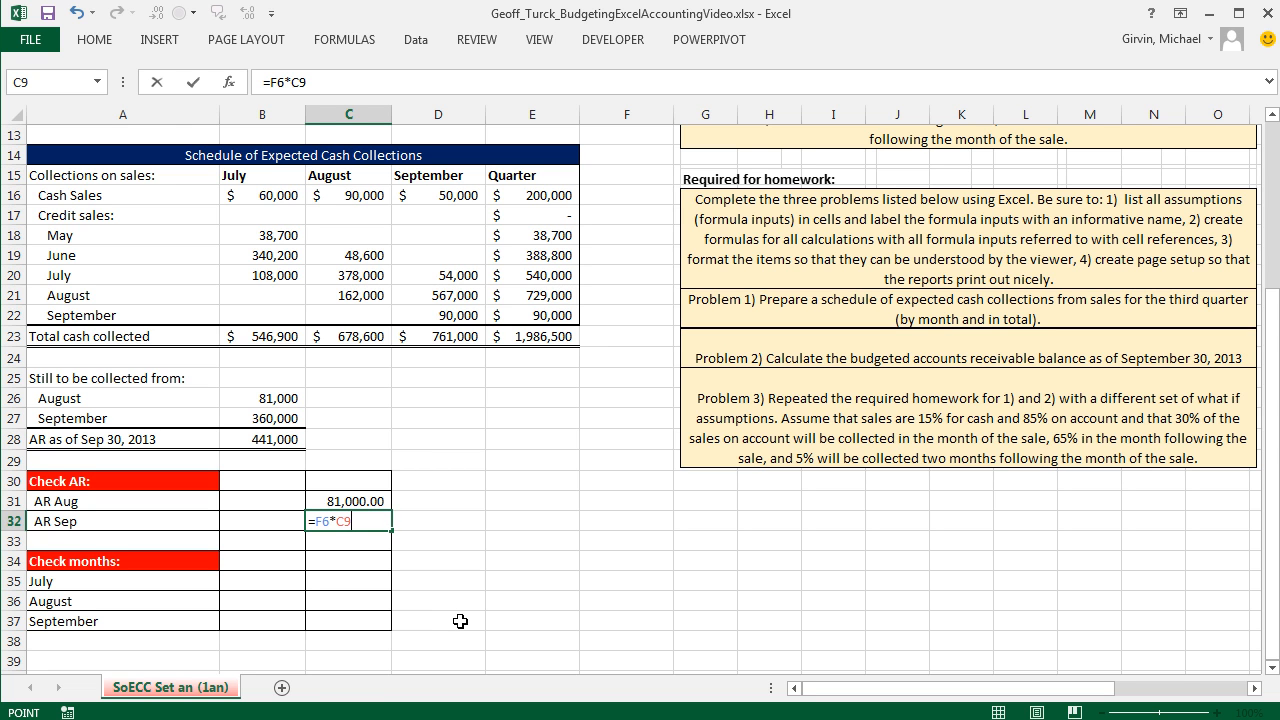
click(1273, 117)
click(1273, 117)
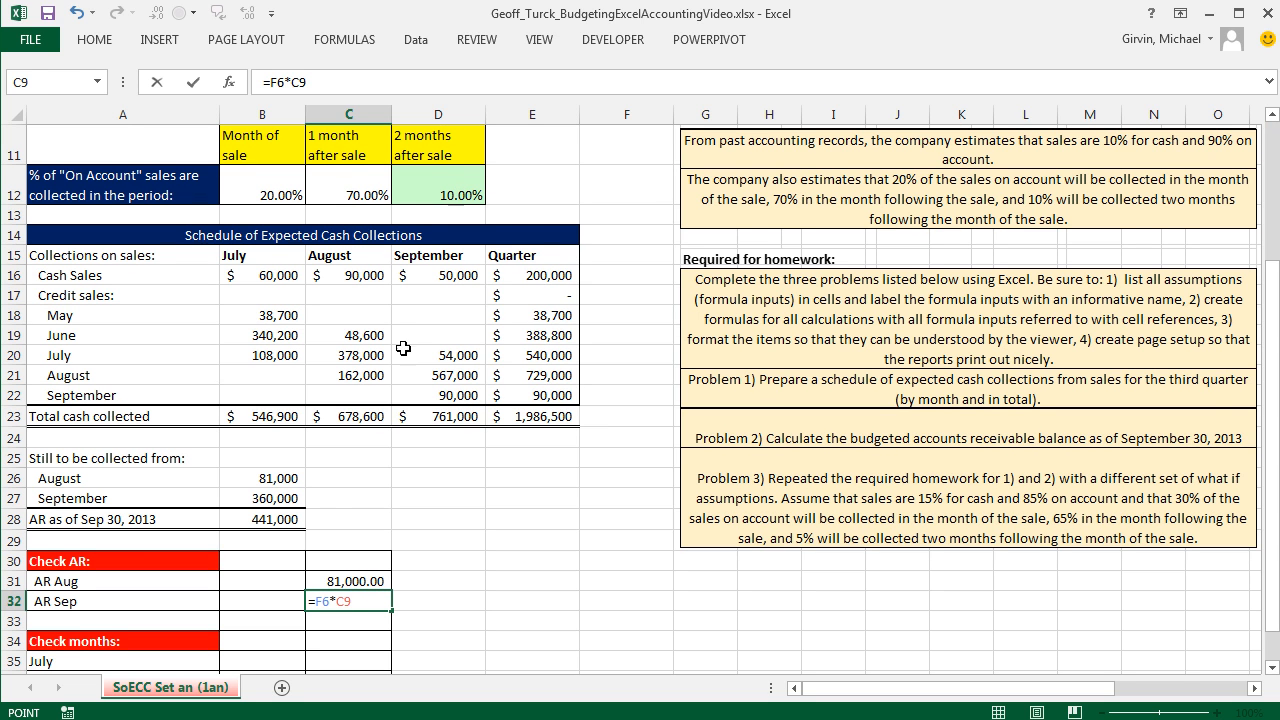
text(*)
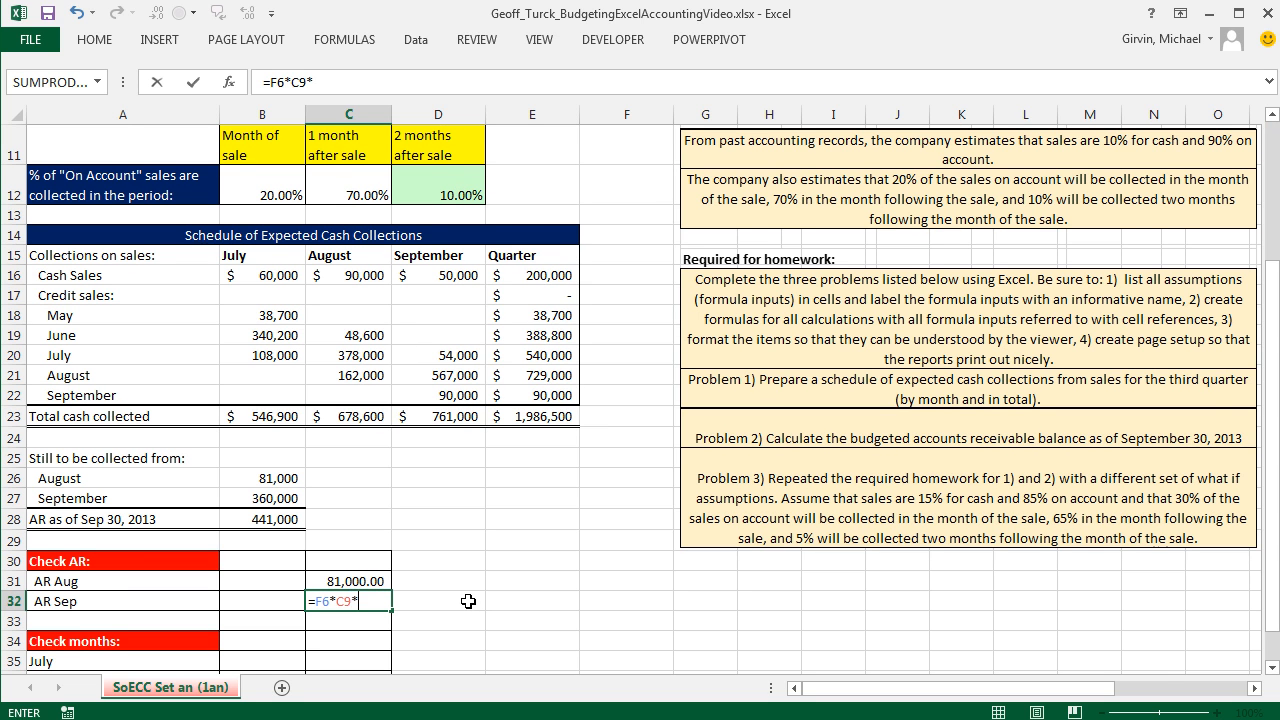
click(363, 192)
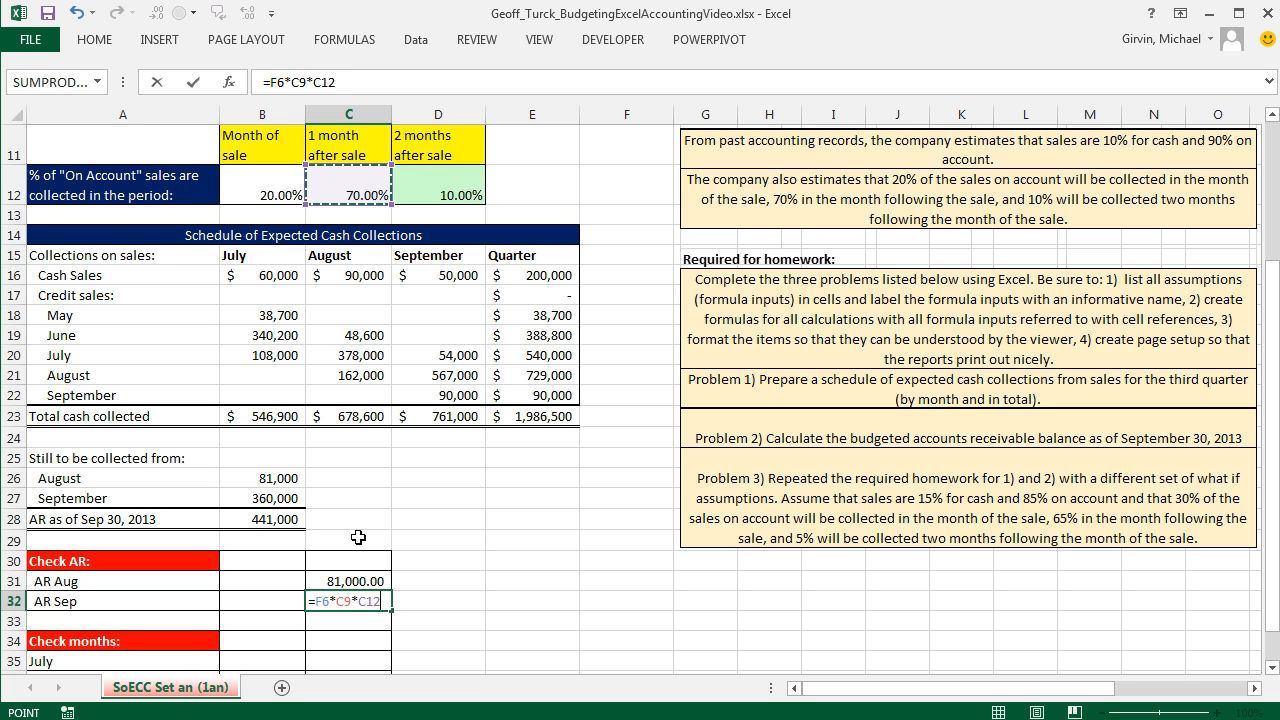
Add the two-months-after-sale portion to the C32 formula by reusing F6*C9, making it =F6*C9*C12+F6*C9*D12.
text(+)
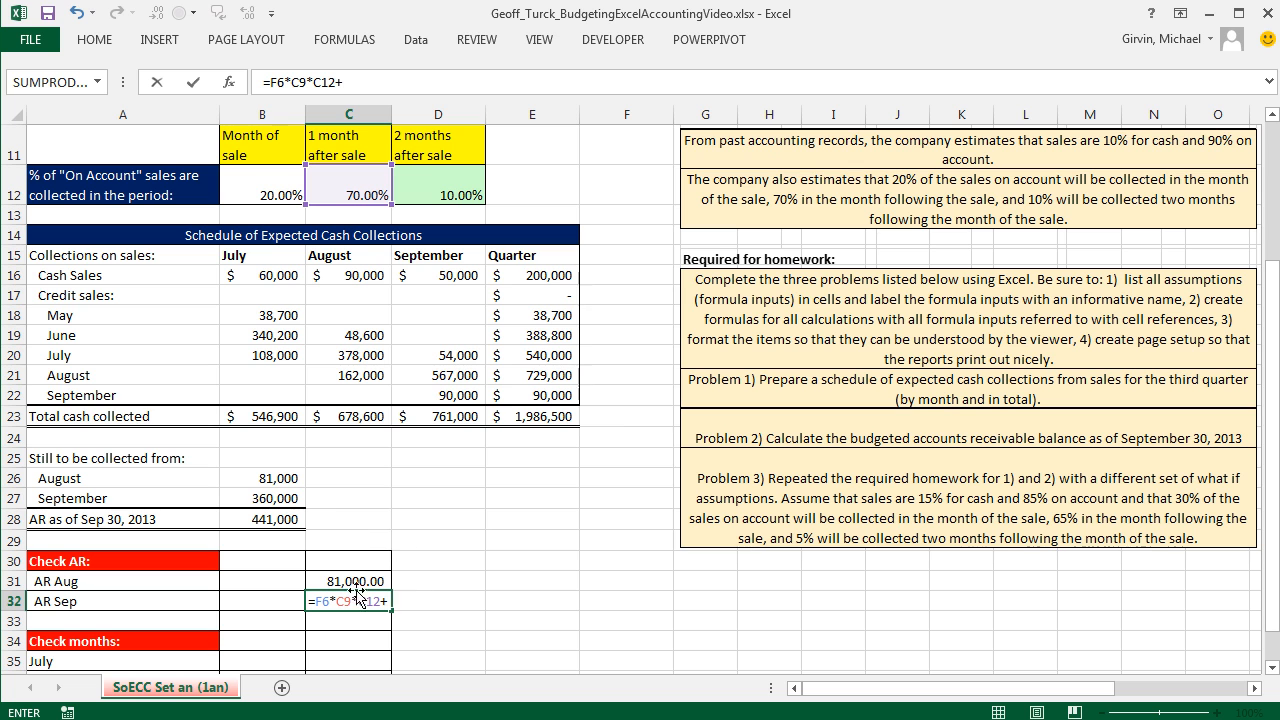
drag(316, 600, 358, 600)
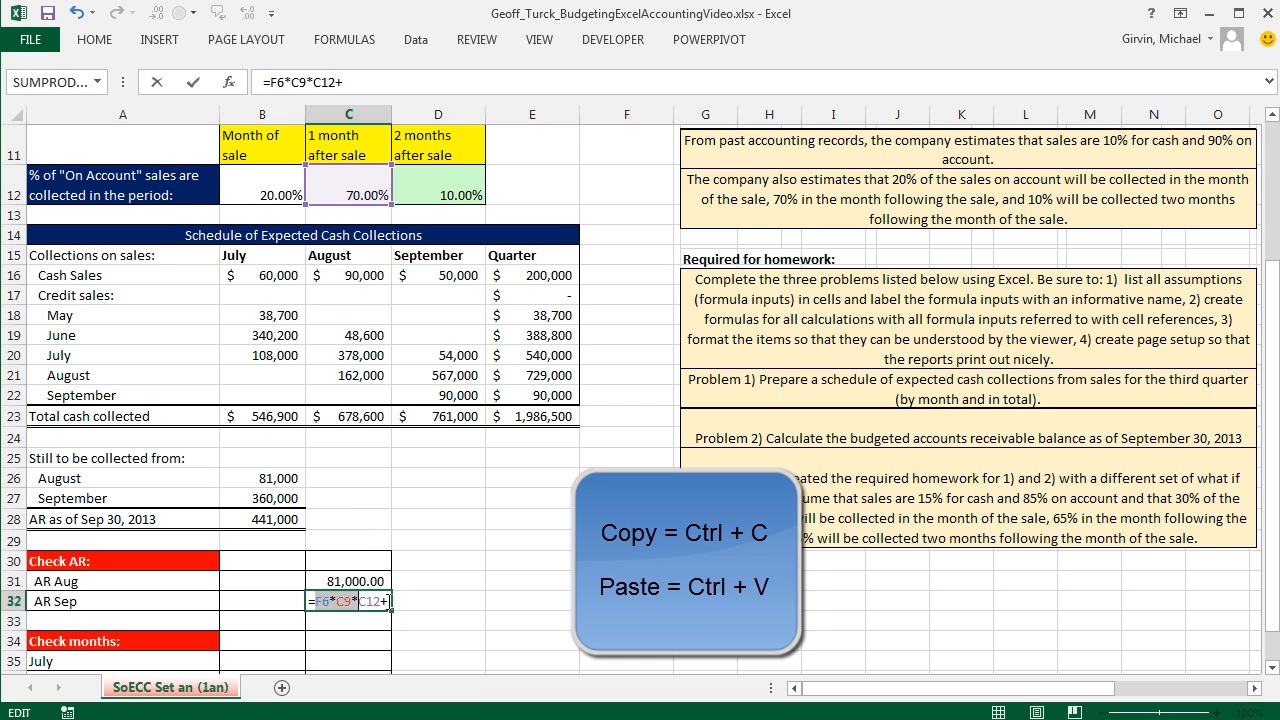
key(ctrl+c)
key(End)
key(ctrl+v)
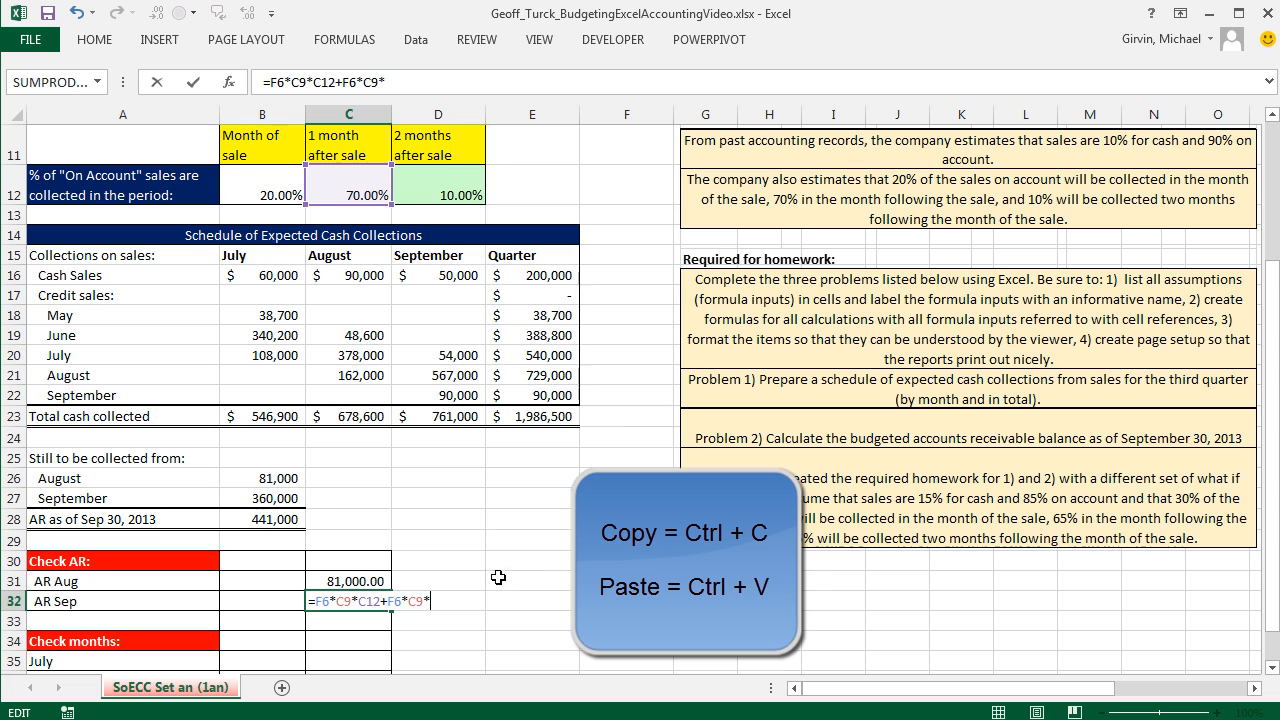
click(427, 193)
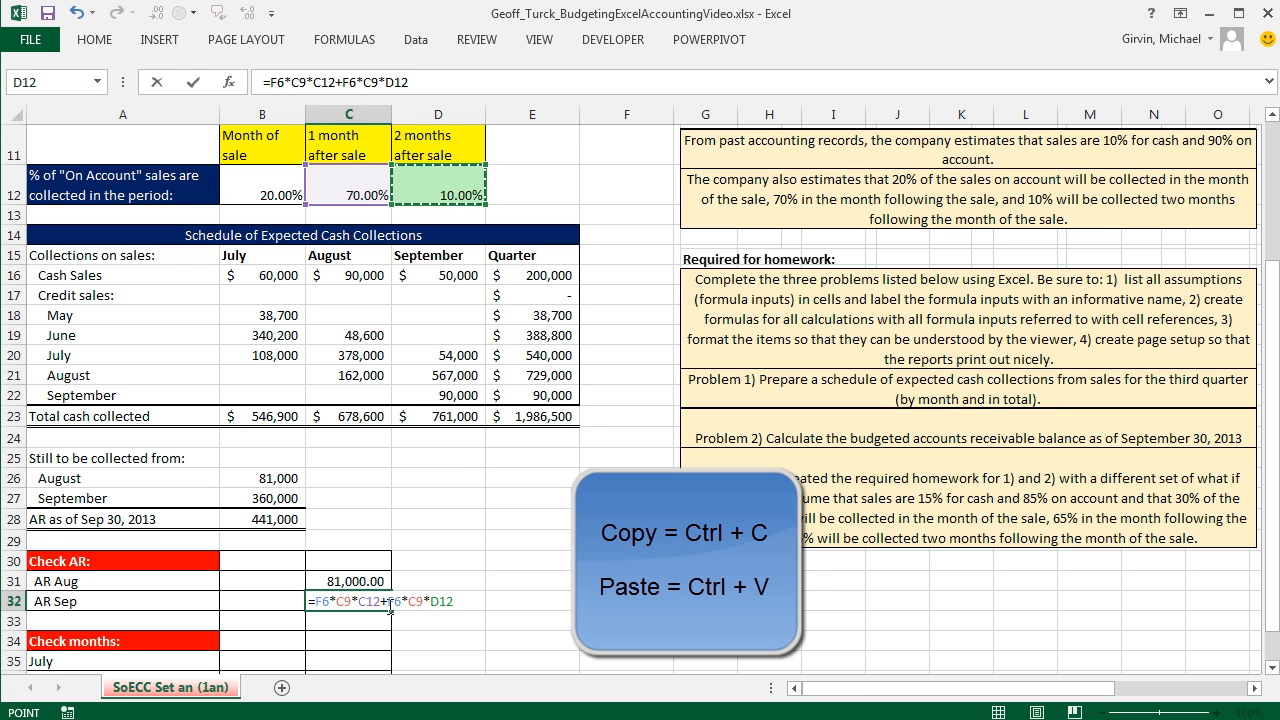
drag(387, 603, 464, 605)
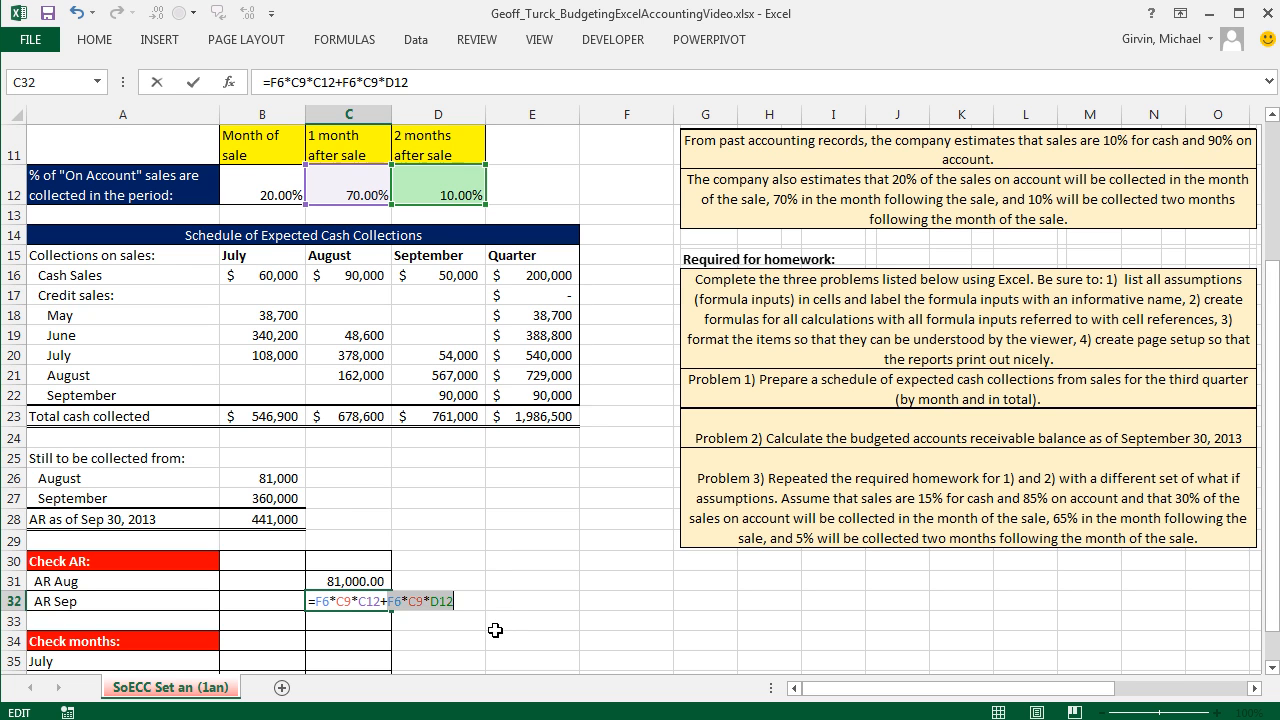
drag(316, 603, 380, 598)
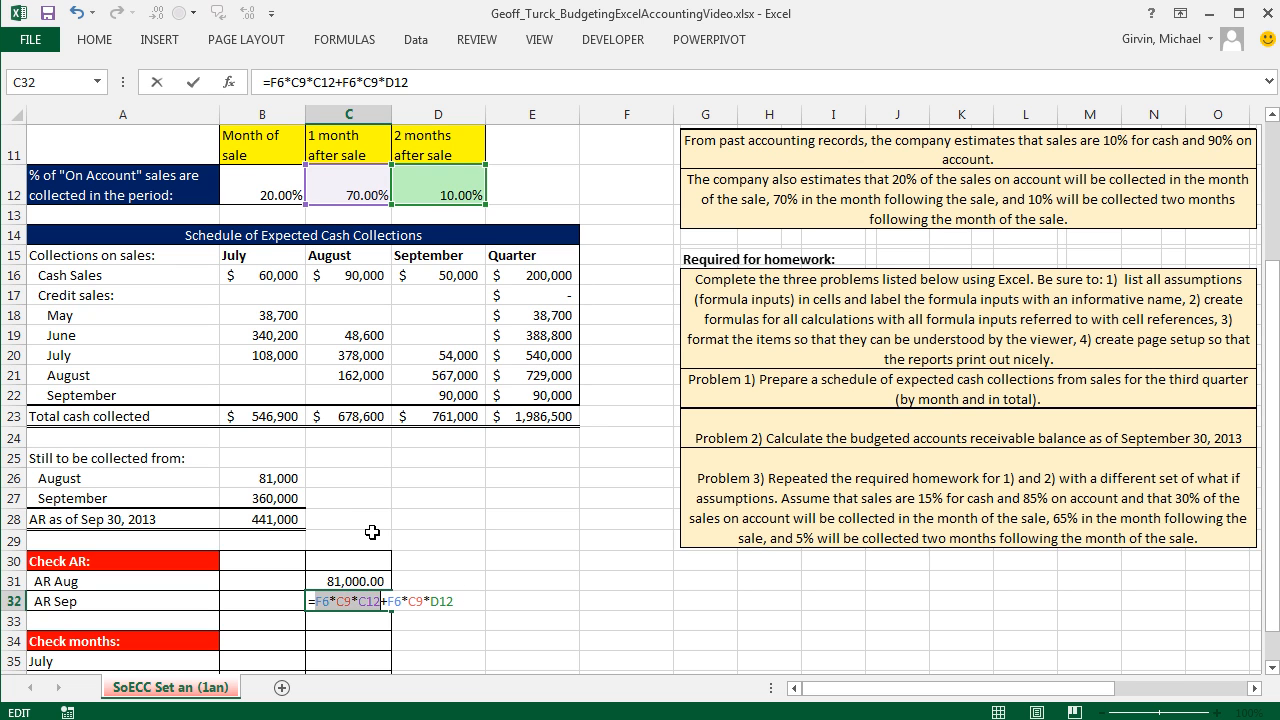
key(Escape)
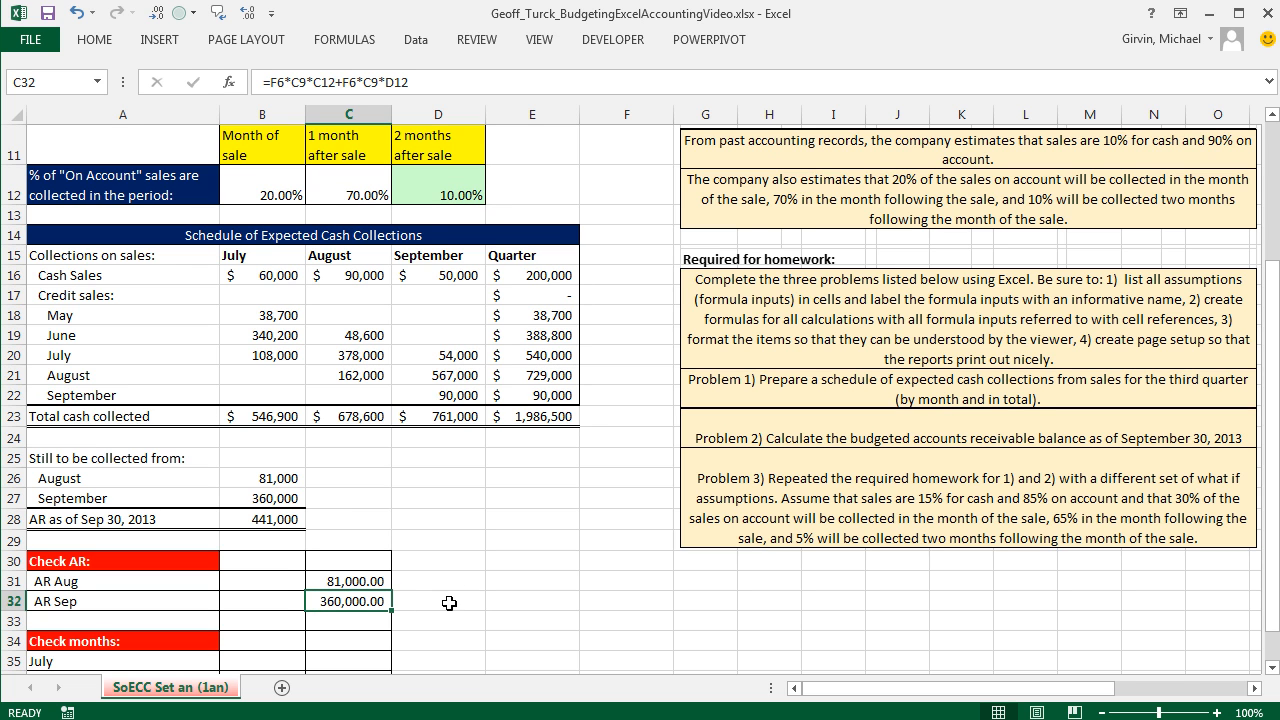
Enter =F6*C9*SUM(C12:D12) in D32 as a shorter alternative formula for the September accounts receivable check.
click(450, 605)
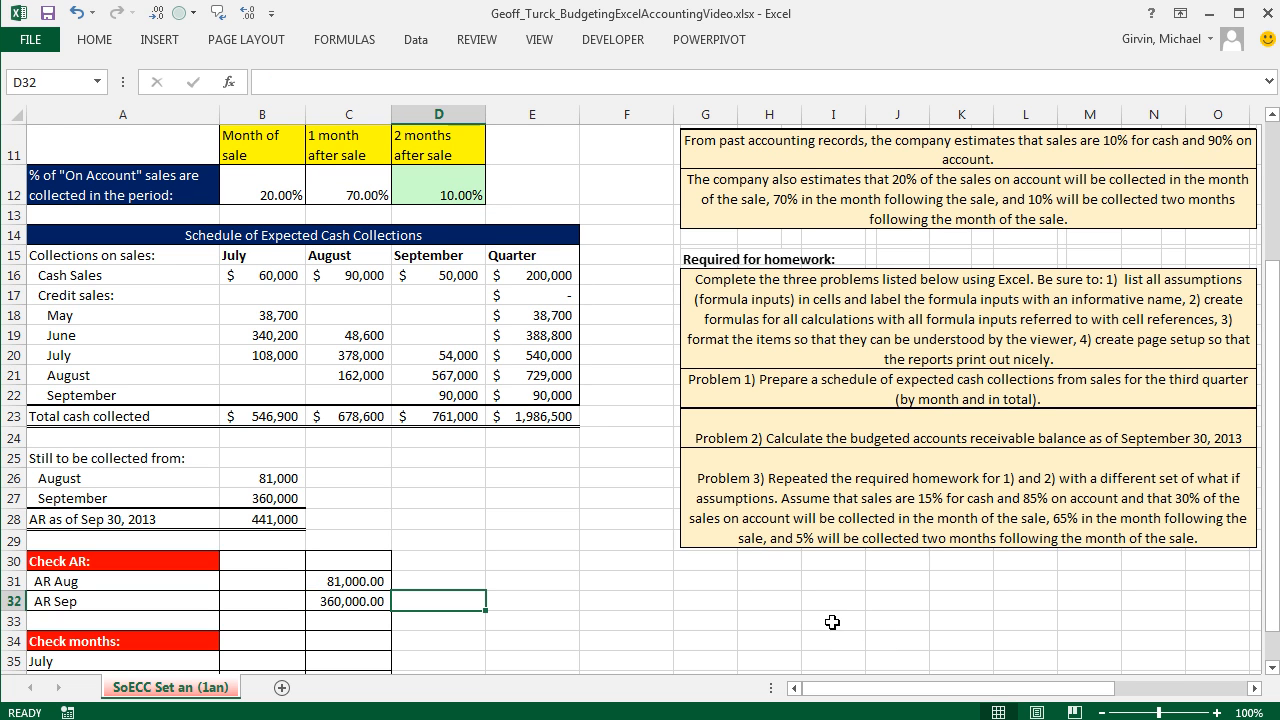
text(=)
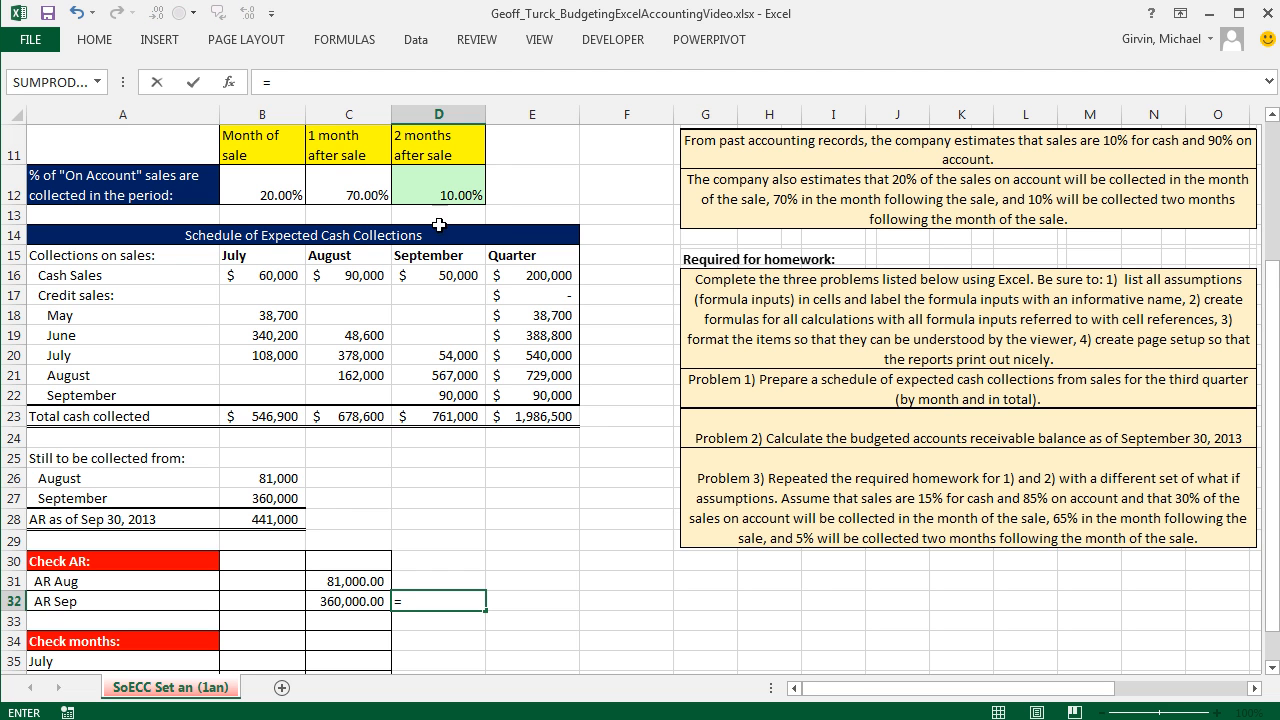
scroll(538, 280, up, 4)
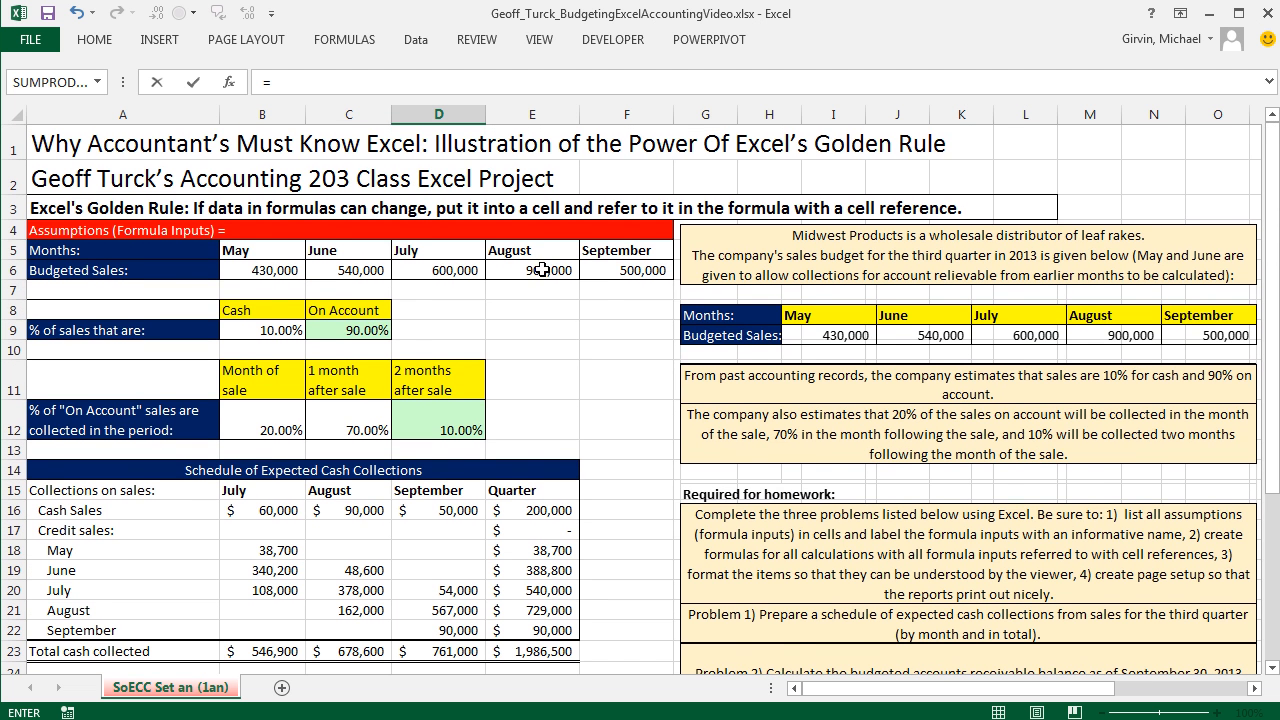
click(628, 268)
text(*)
click(362, 328)
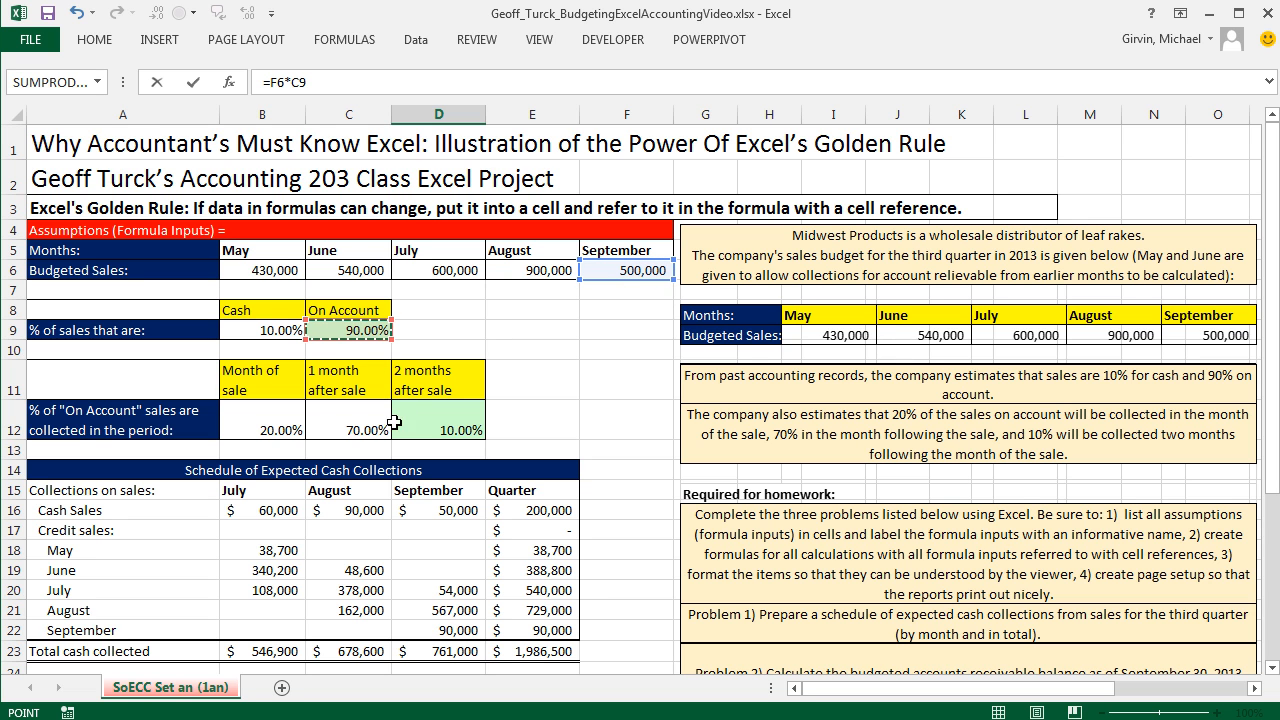
scroll(440, 477, down, 2)
scroll(440, 477, down, 1)
text(*)
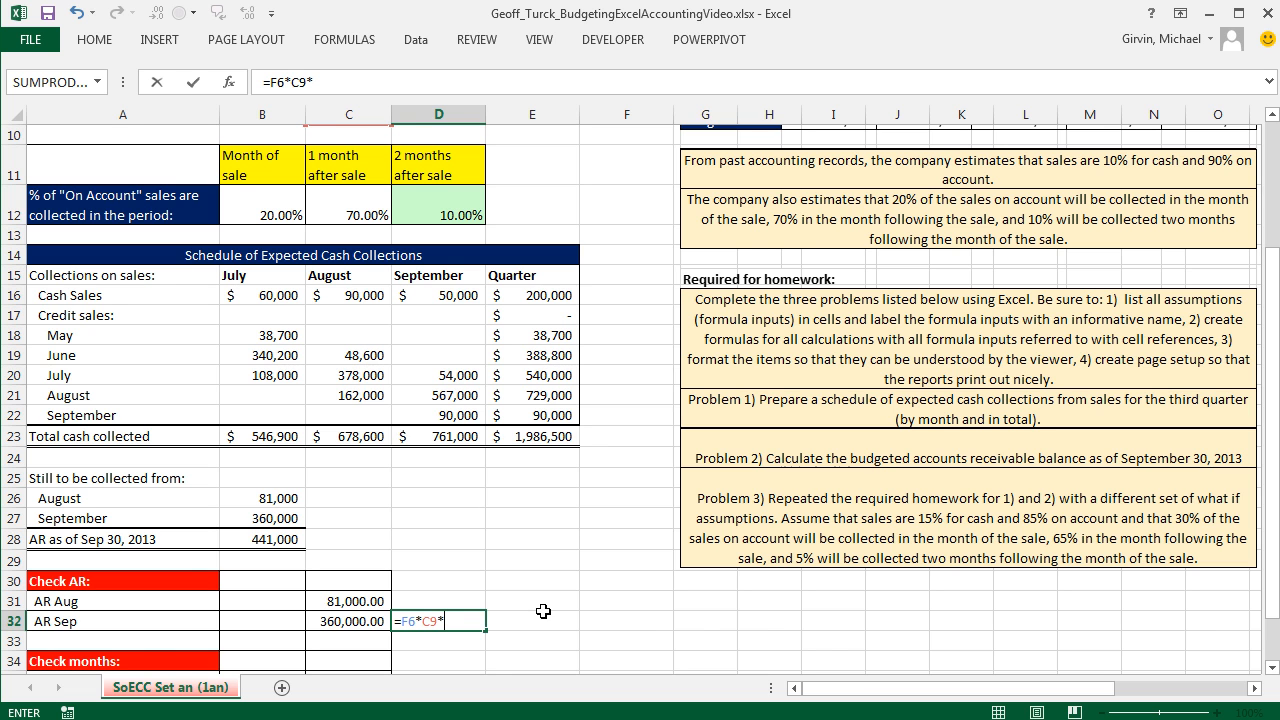
text(SUM()
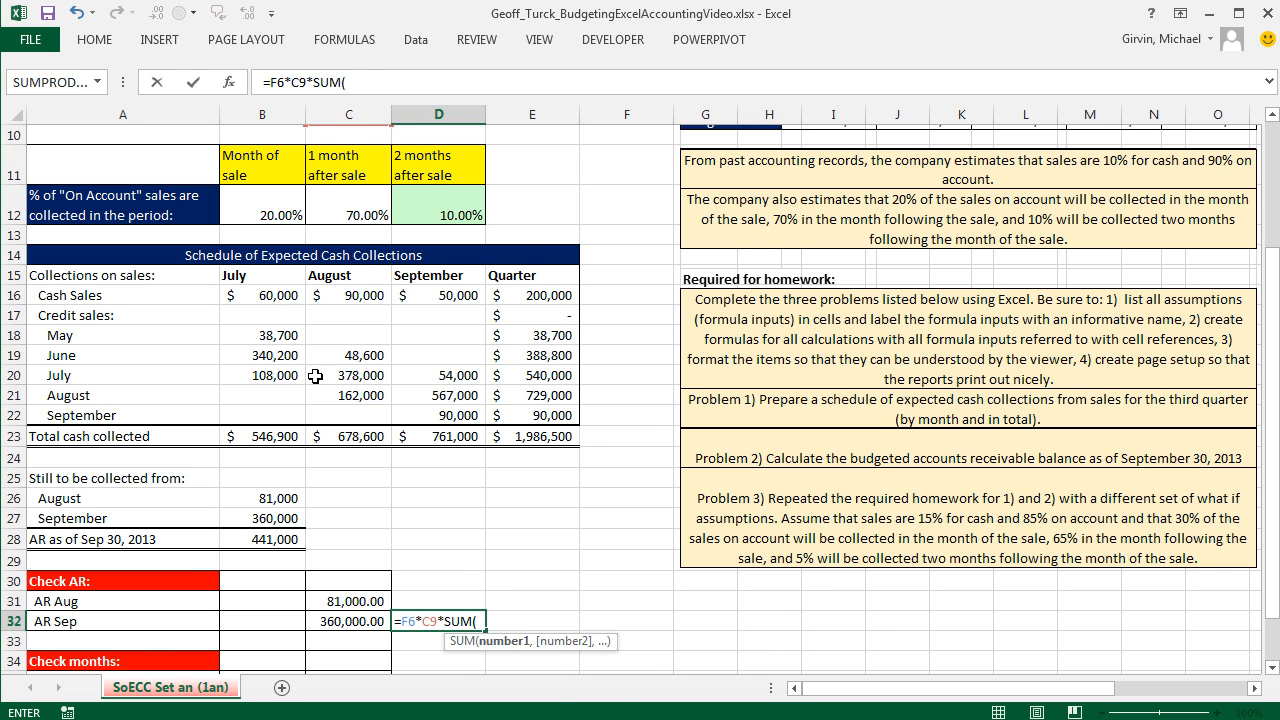
drag(373, 192, 447, 205)
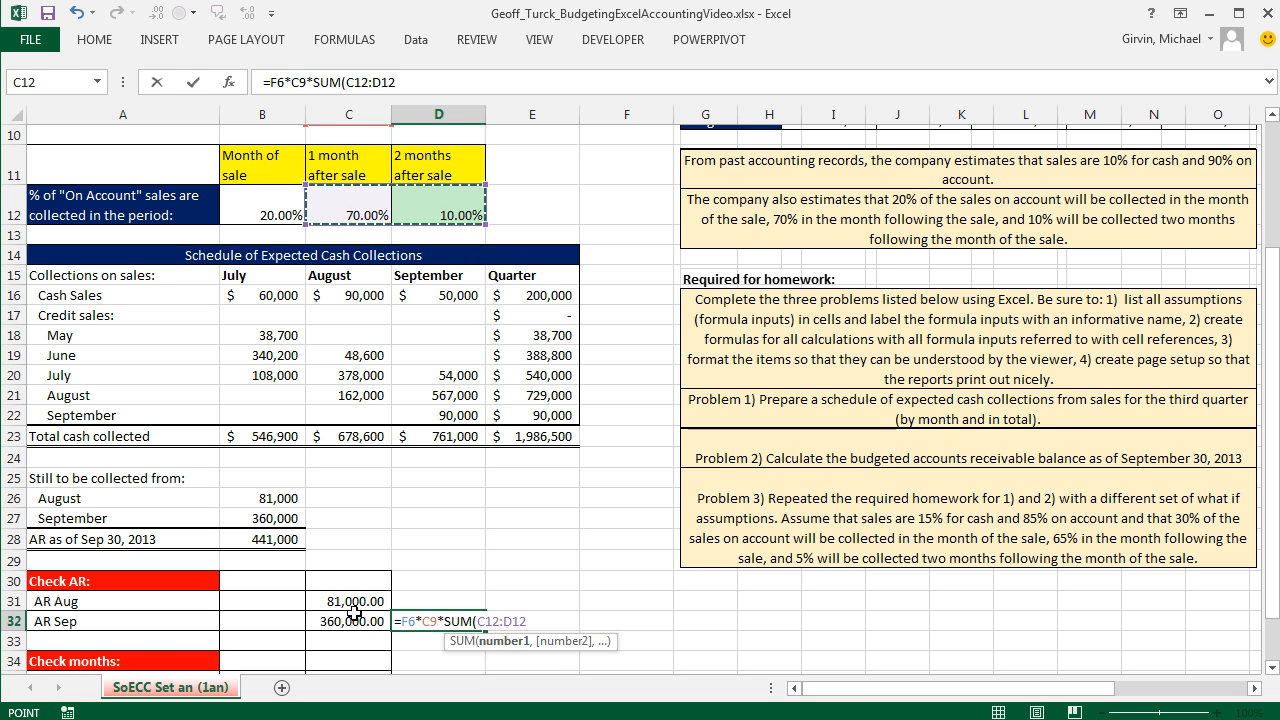
drag(401, 626, 435, 623)
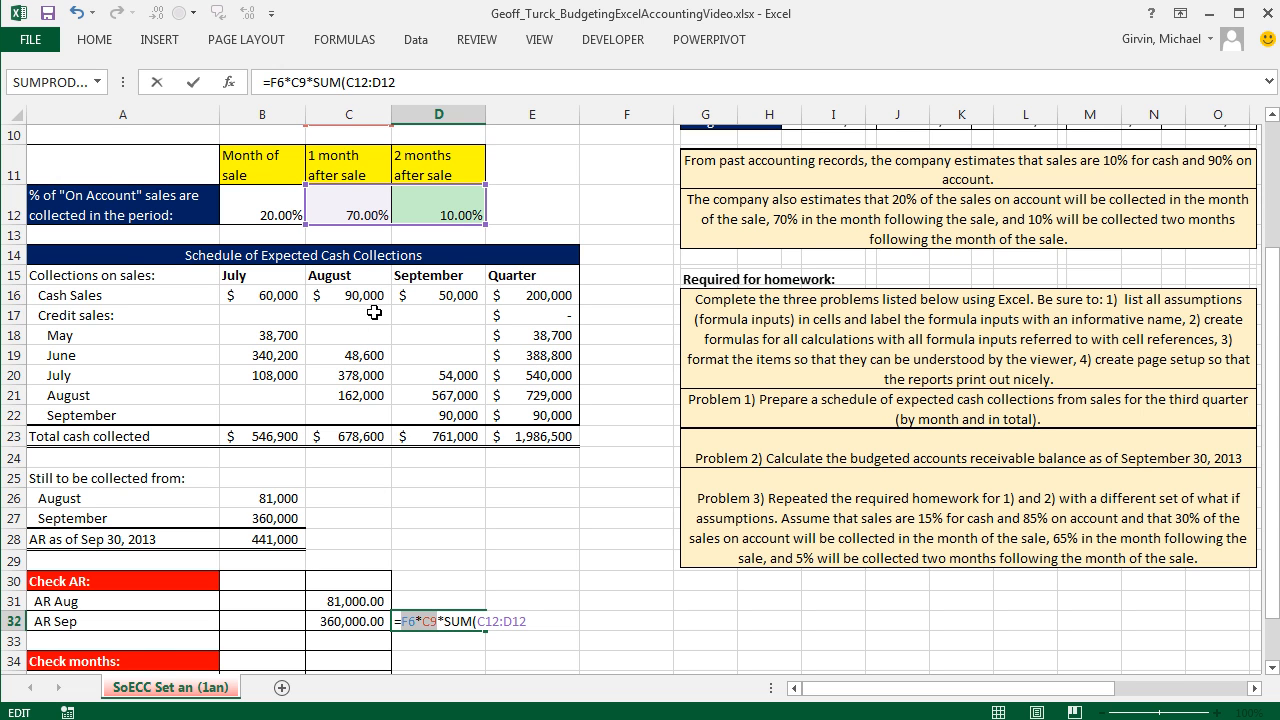
click(537, 625)
text())
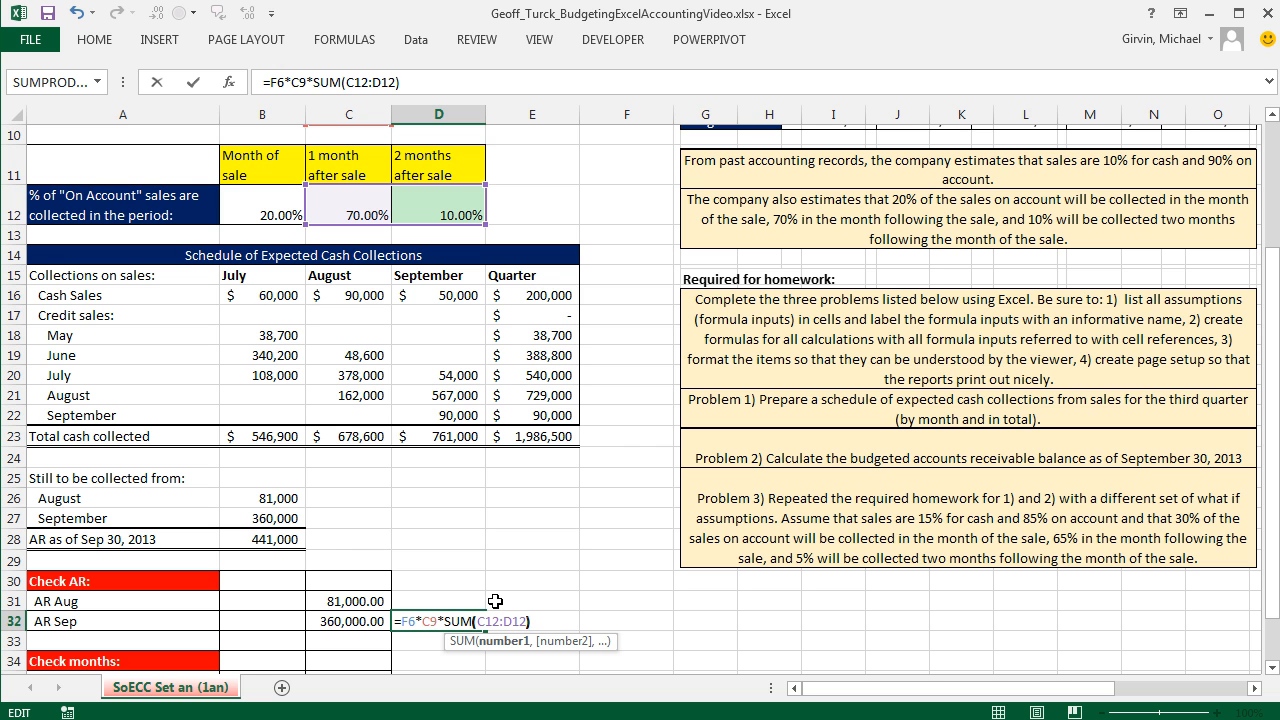
key(Return)
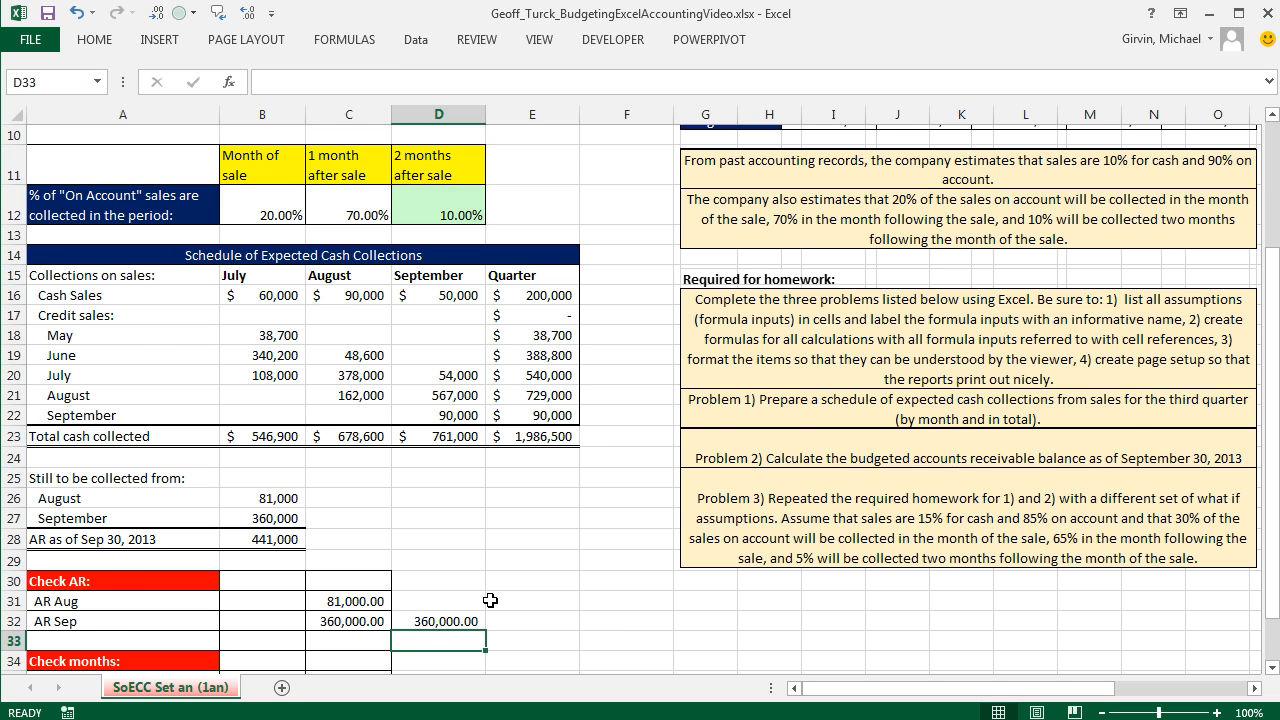
Total the August and September accounts receivable checks in C33 with =SUM(C31:C32).
scroll(470, 559, down, 1)
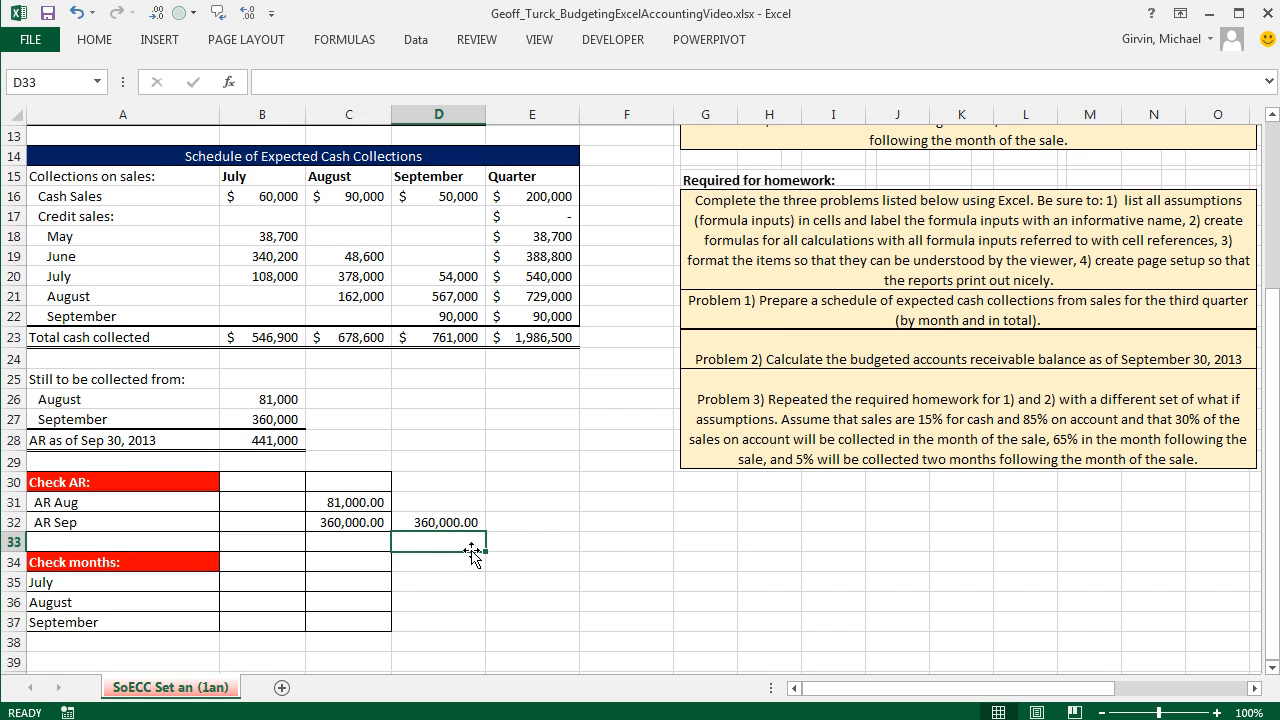
click(360, 541)
key(alt+equal)
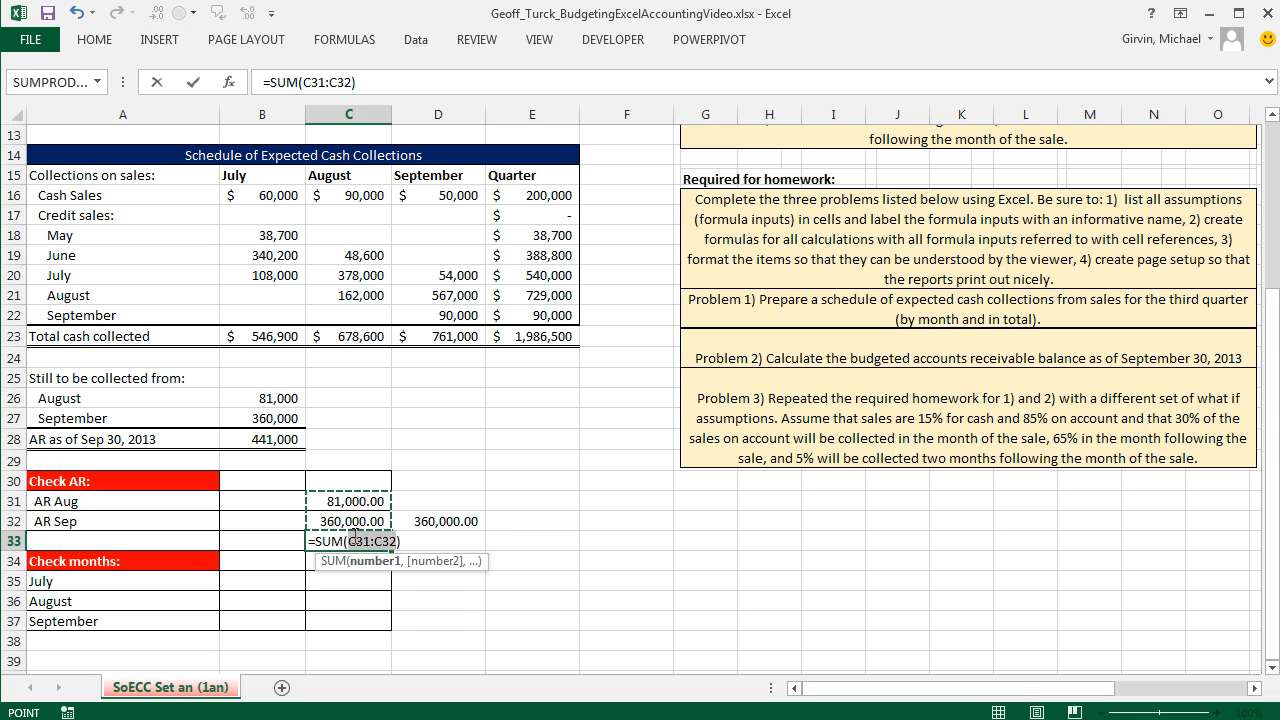
key(Return)
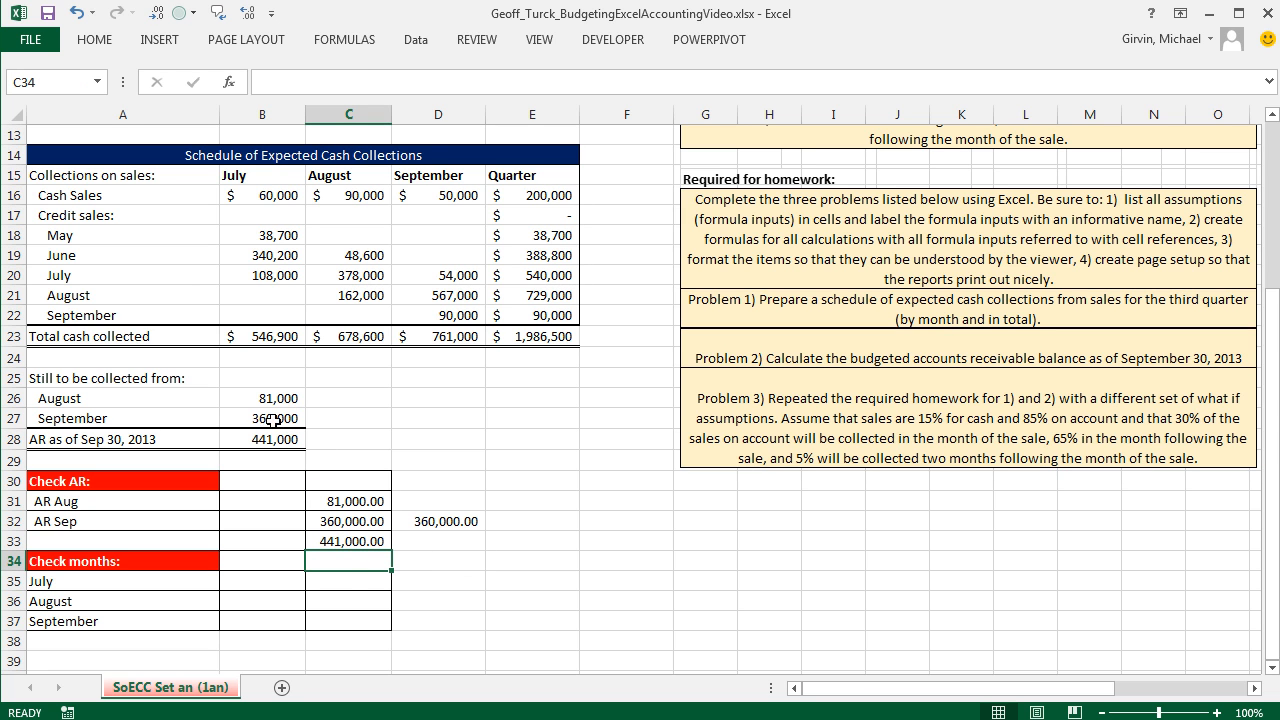
Hide rows 7 through 13 so the budgeted sales sit directly above the collections schedule.
click(263, 581)
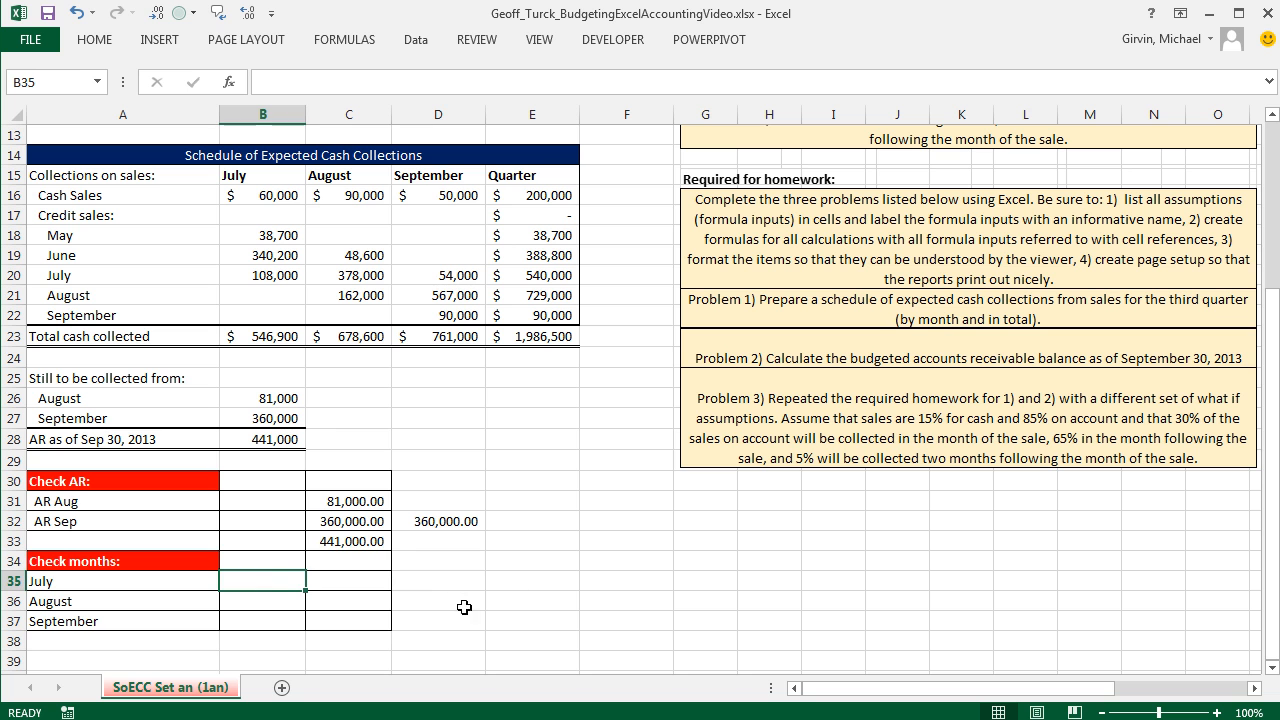
scroll(445, 598, up, 3)
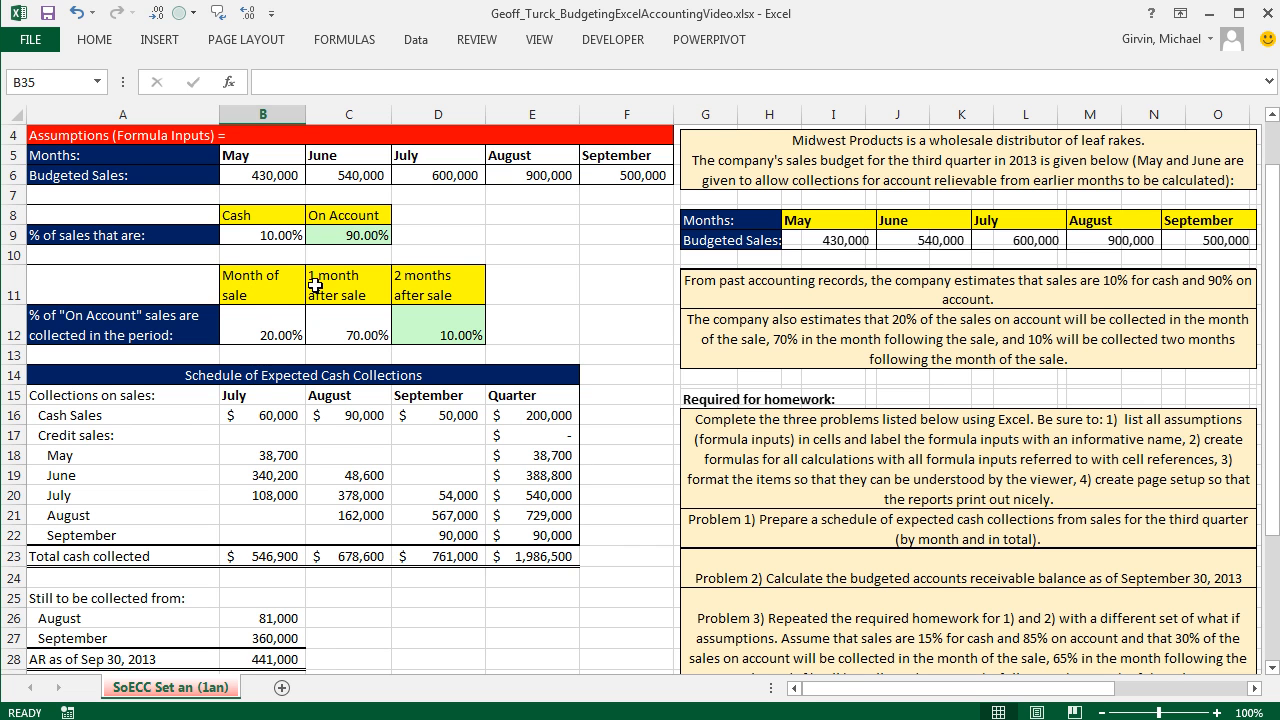
scroll(344, 392, down, 2)
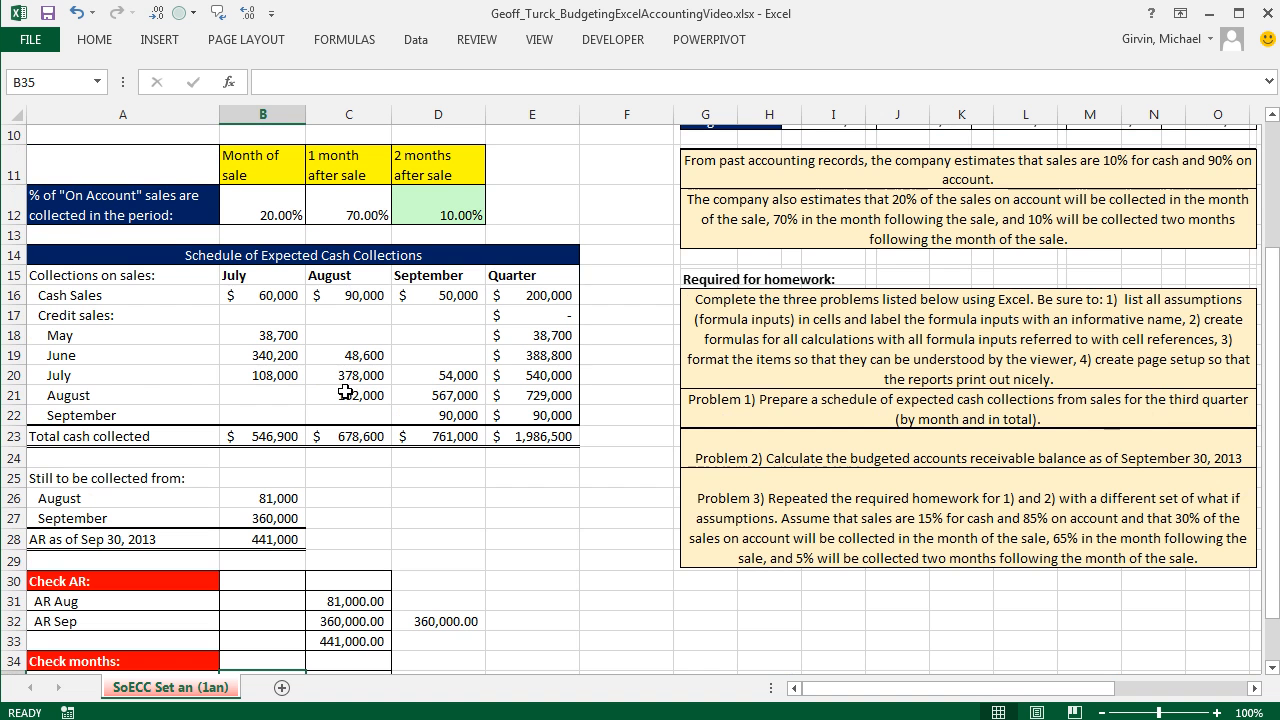
scroll(344, 392, down, 2)
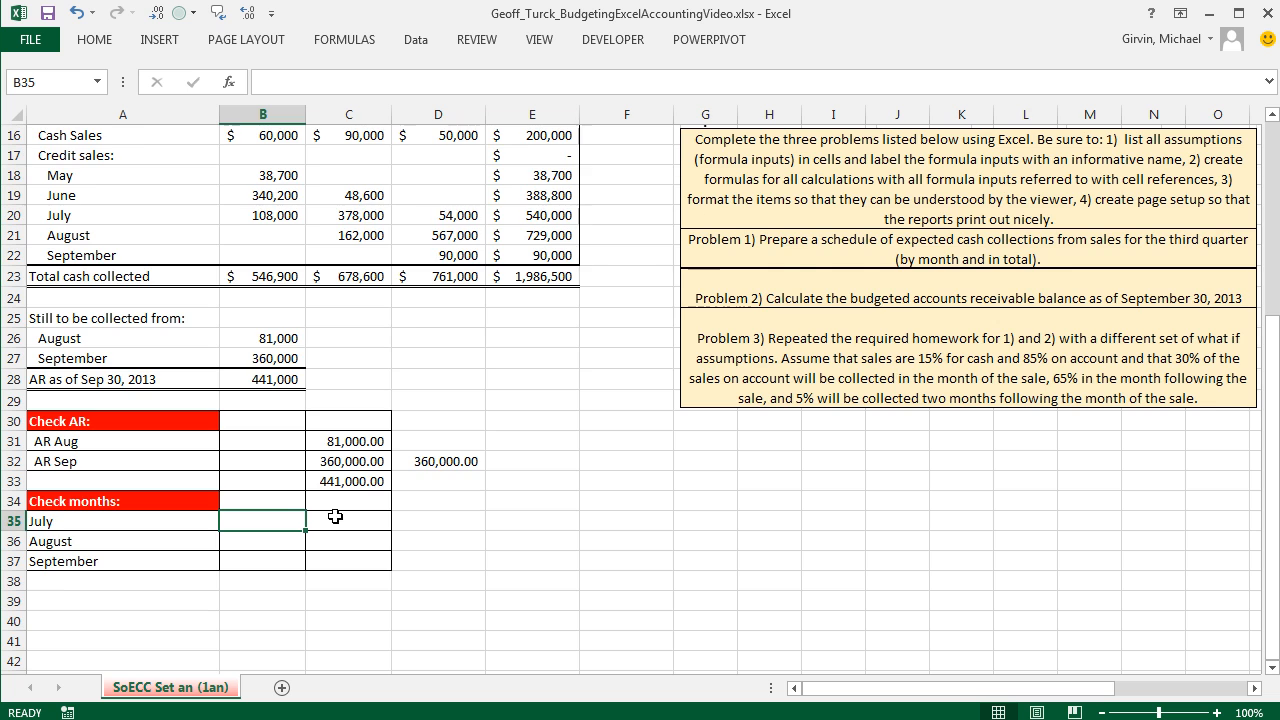
scroll(335, 516, up, 4)
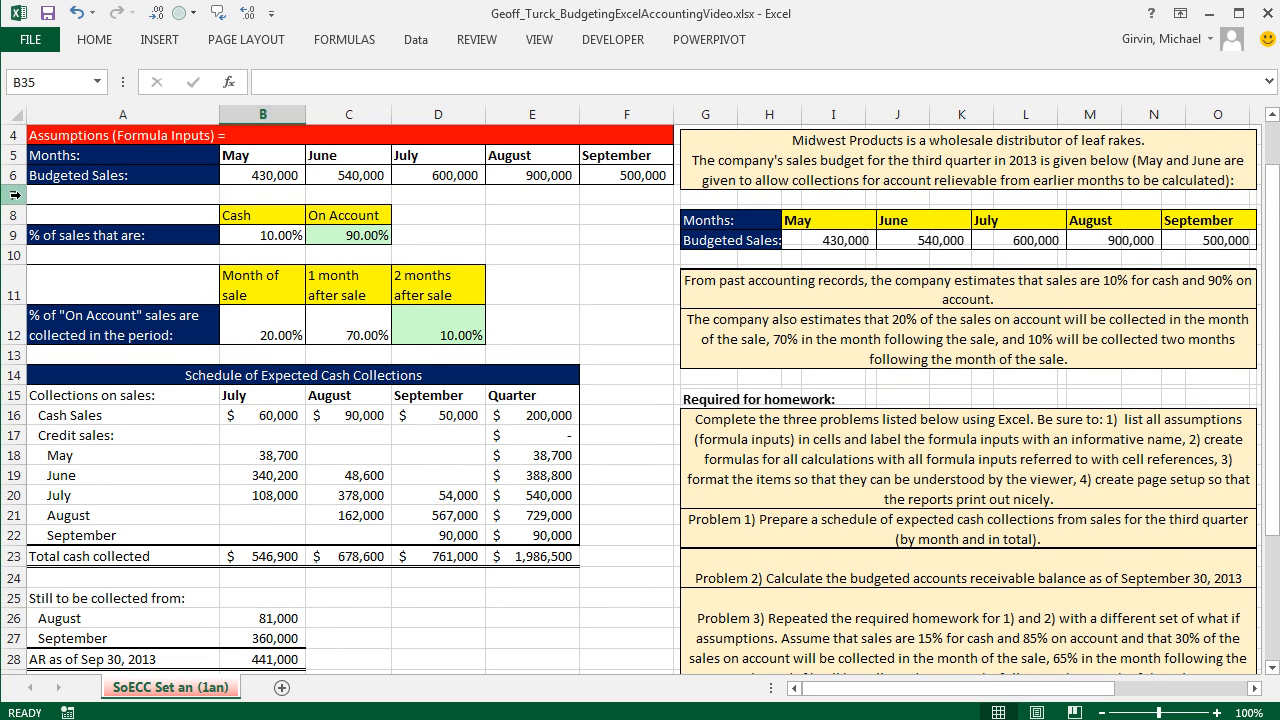
drag(14, 194, 6, 352)
right_click(21, 246)
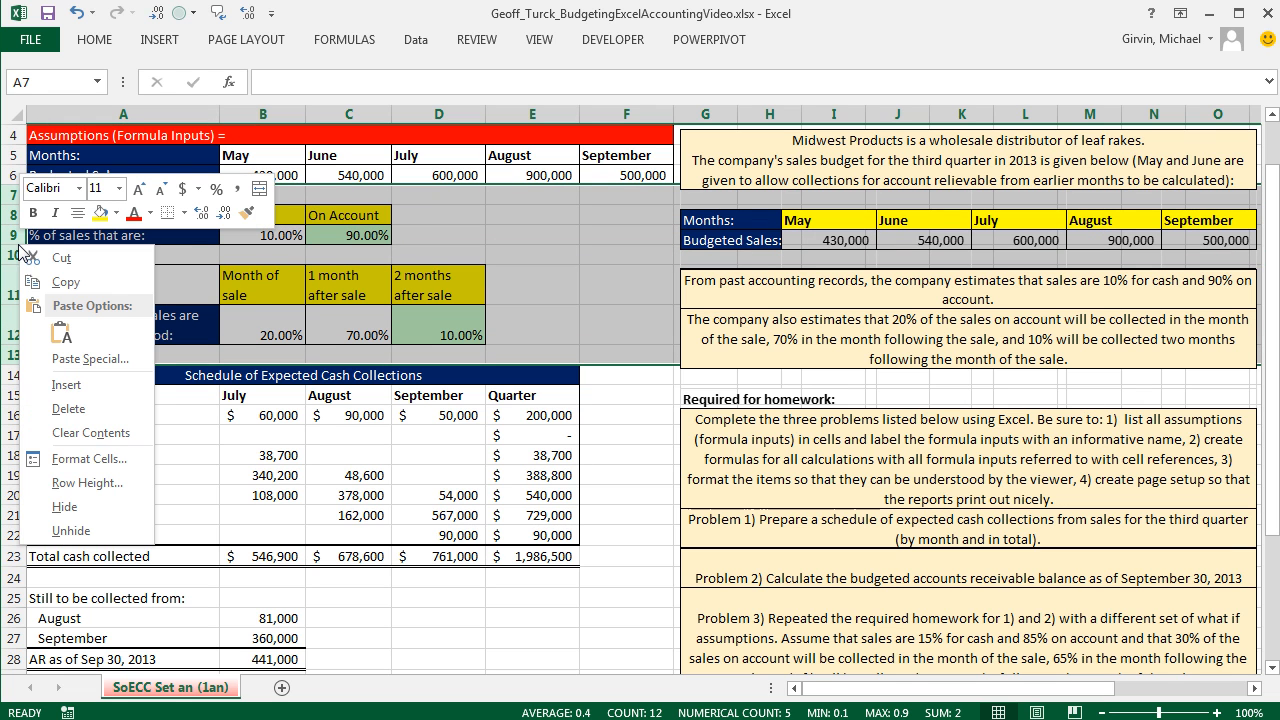
click(88, 509)
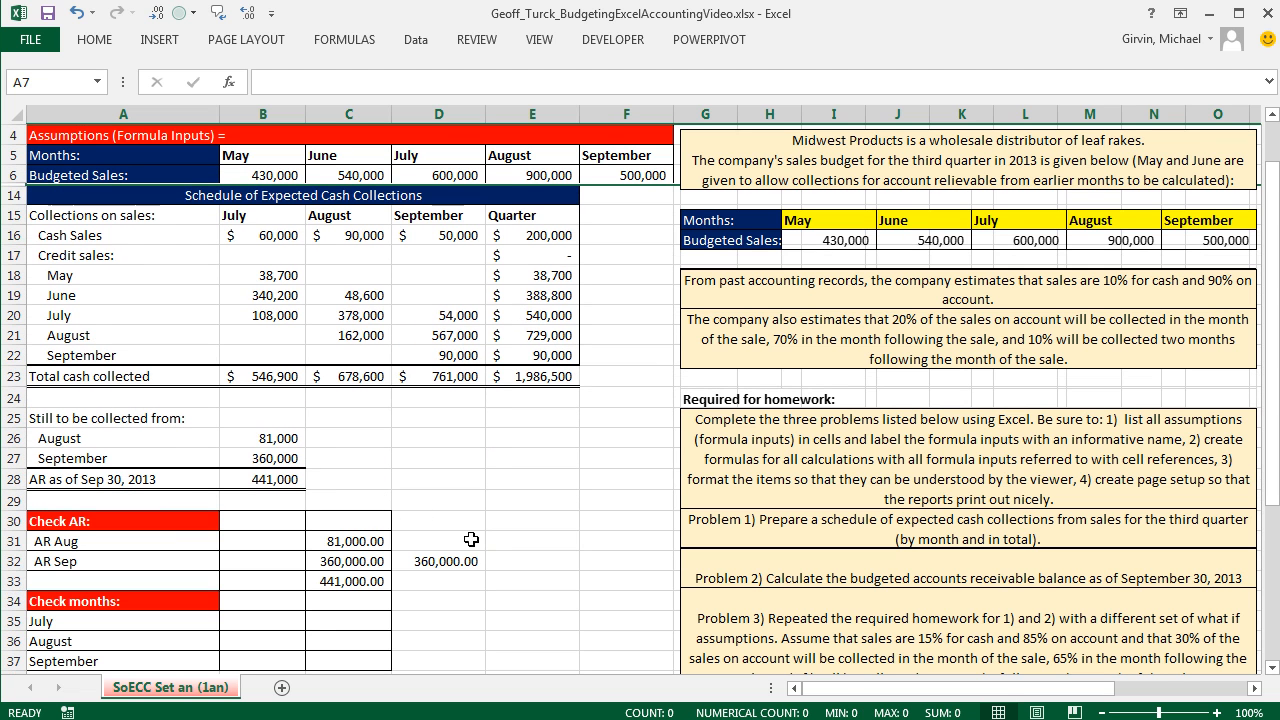
Enter =B16+E20 in C35 to check July sales from cash sales plus the quarter's July credit collections.
click(274, 620)
click(322, 620)
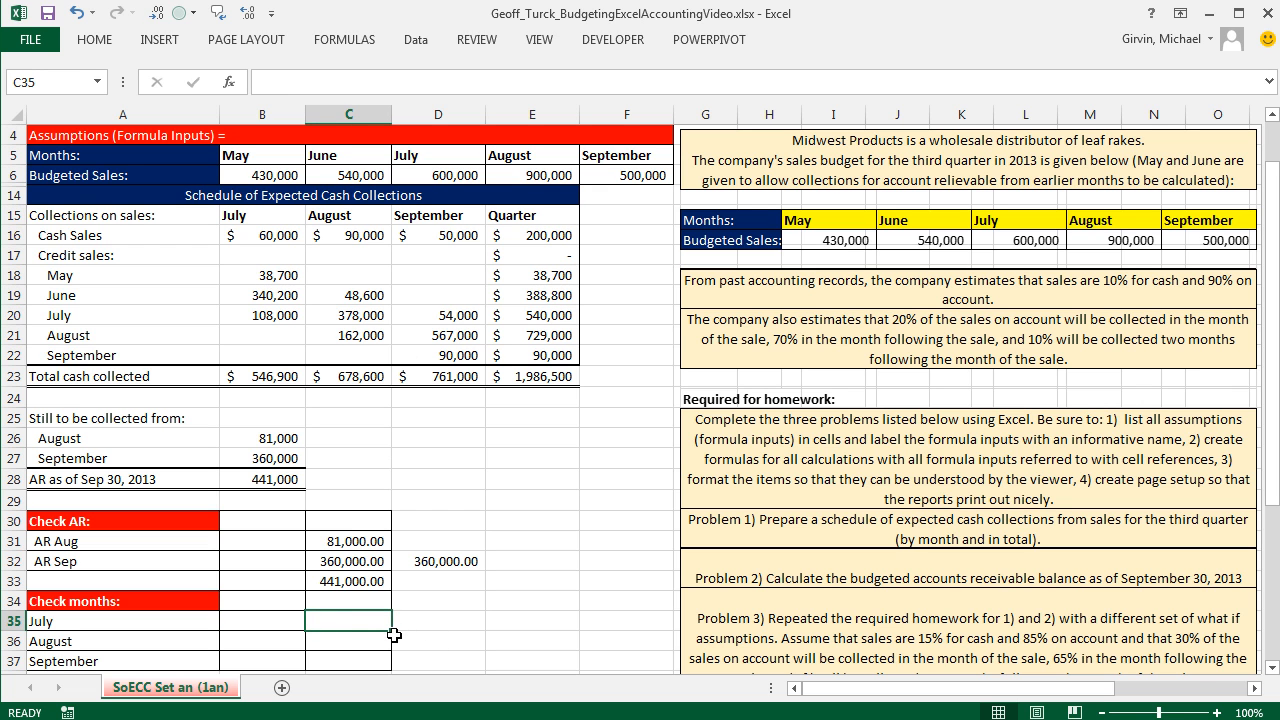
text(=)
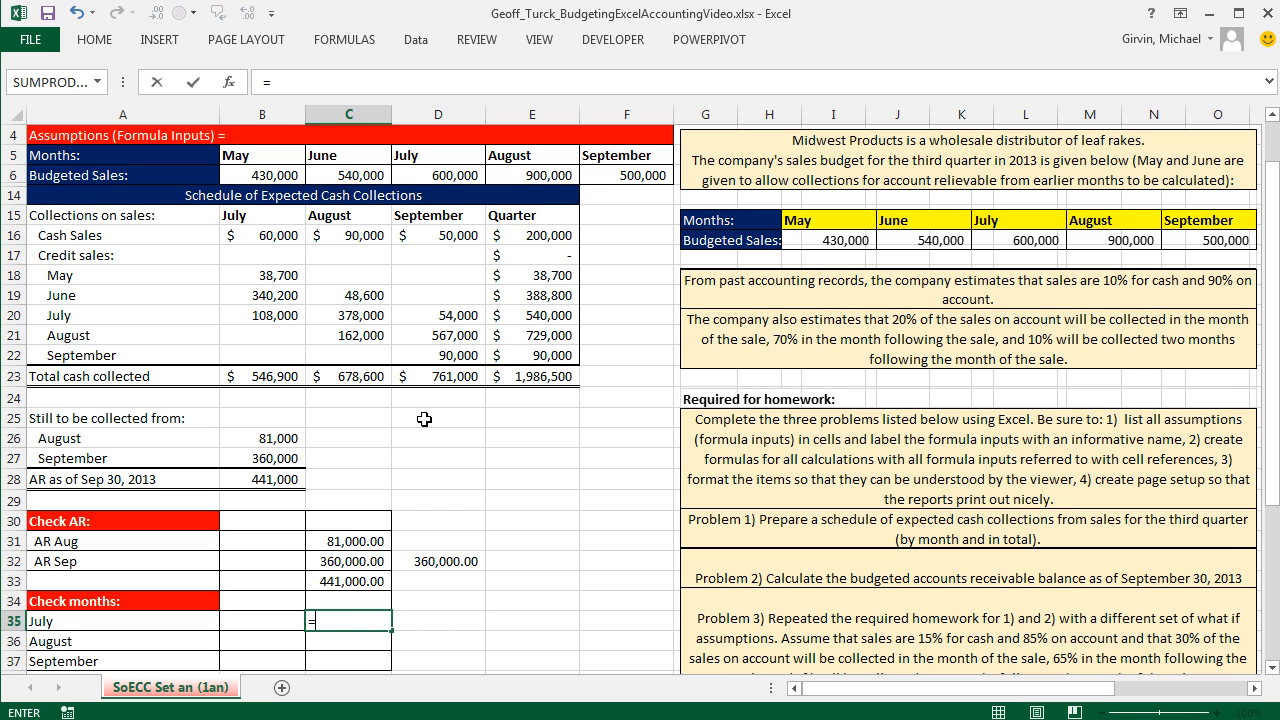
click(293, 234)
text(+)
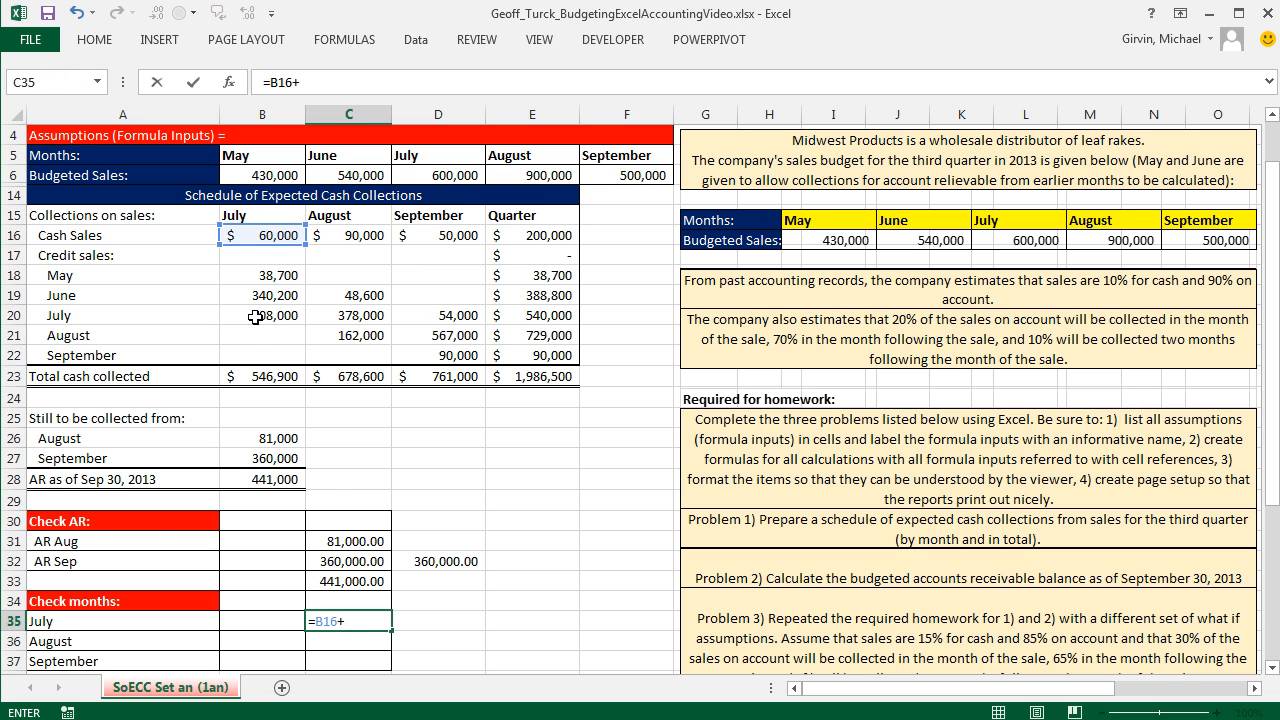
click(540, 315)
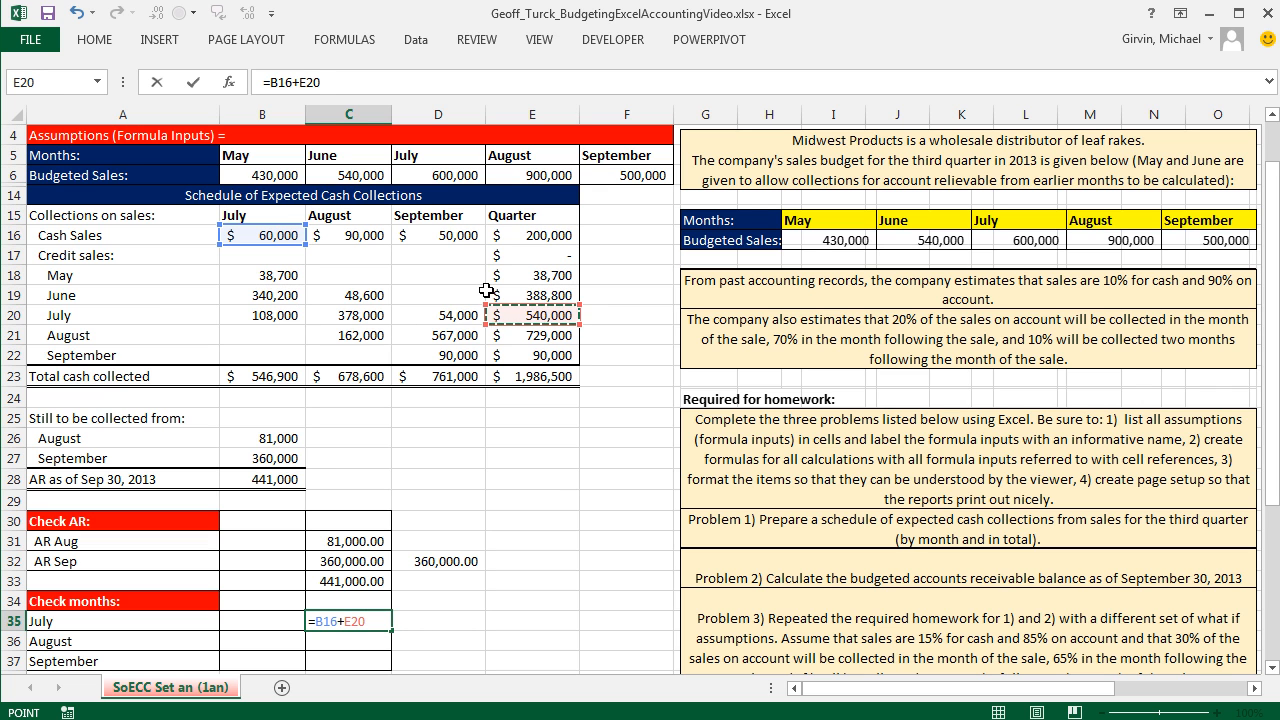
key(Return)
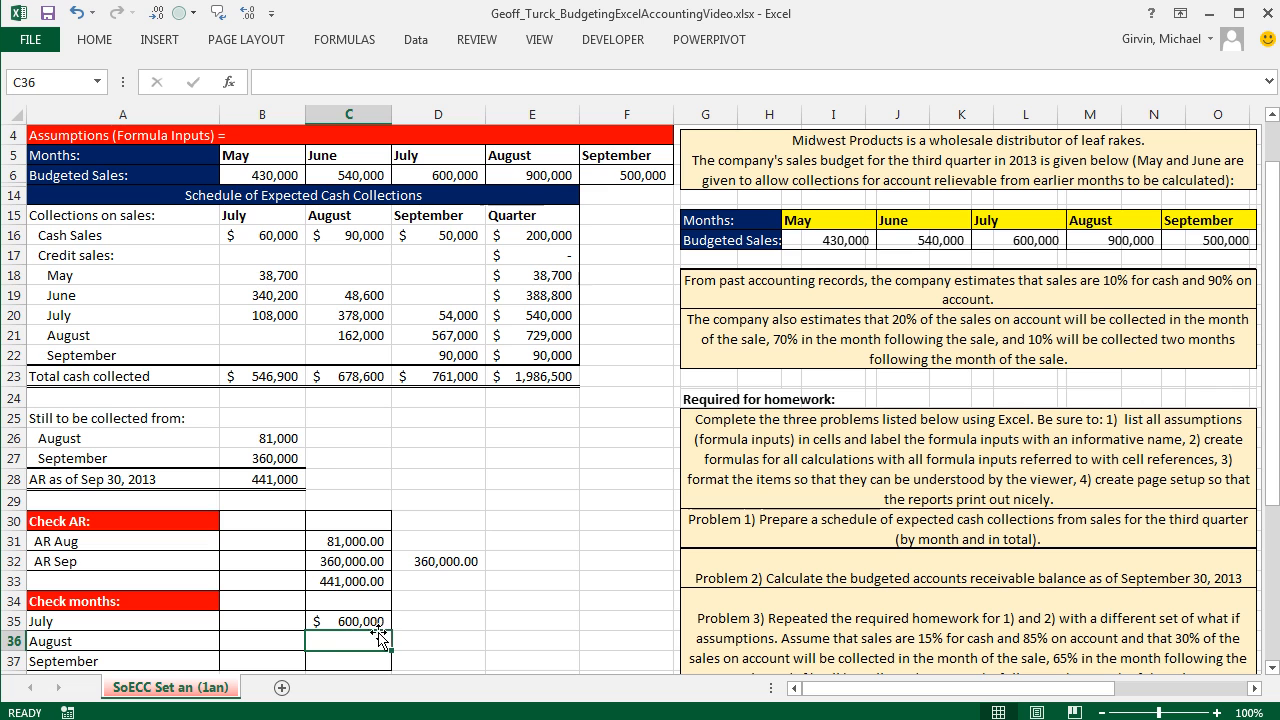
Enter =C16+E21+B26 in C36 to check August sales from cash sales, credit collections and the amount still to be collected.
text(=)
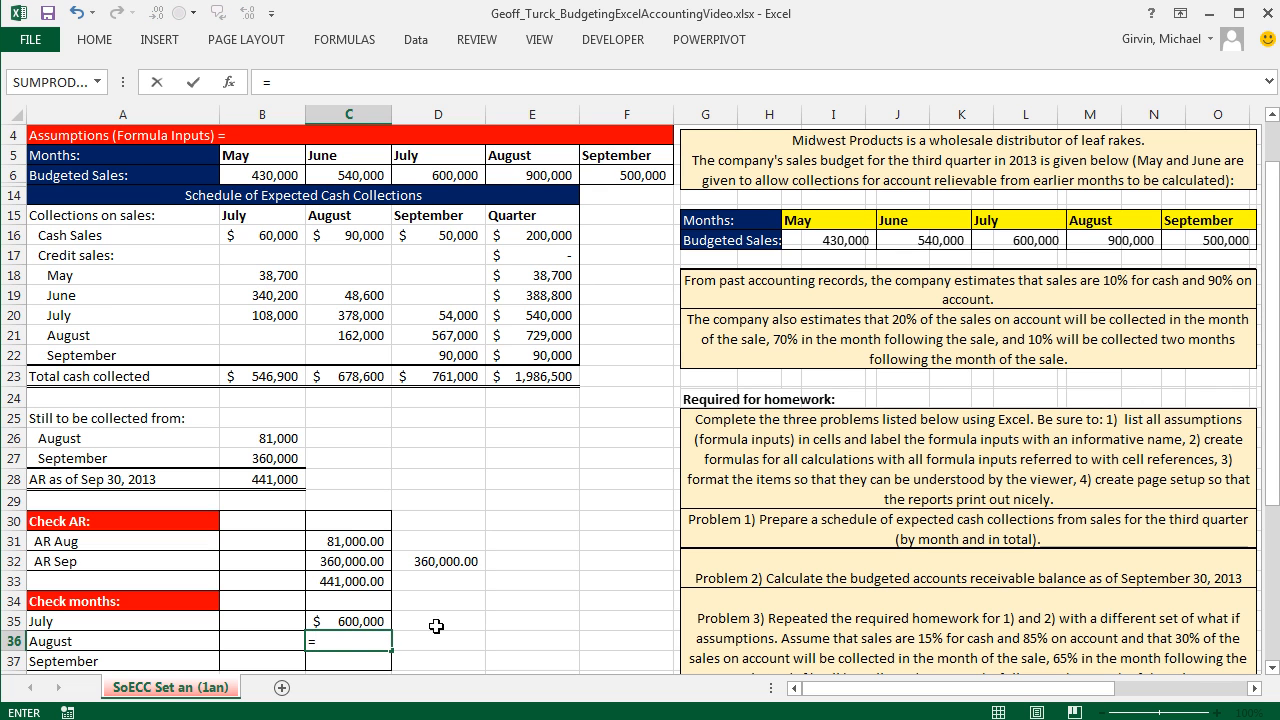
click(352, 236)
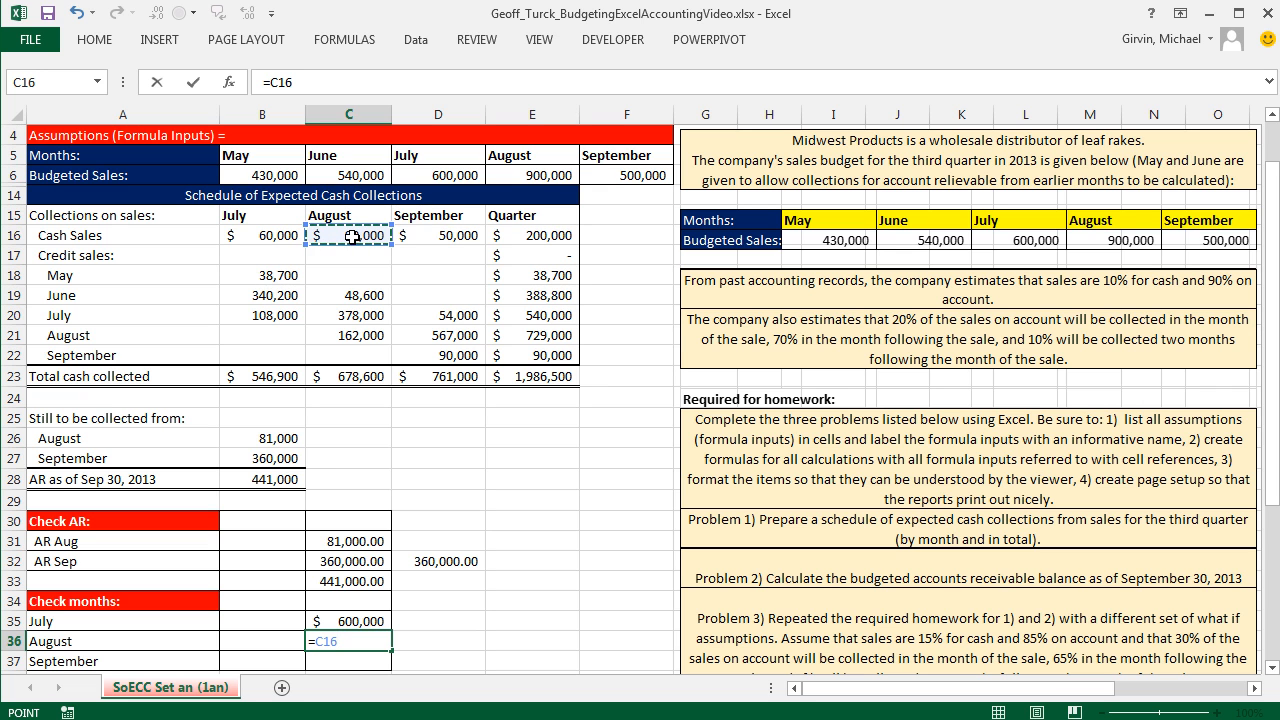
text(+)
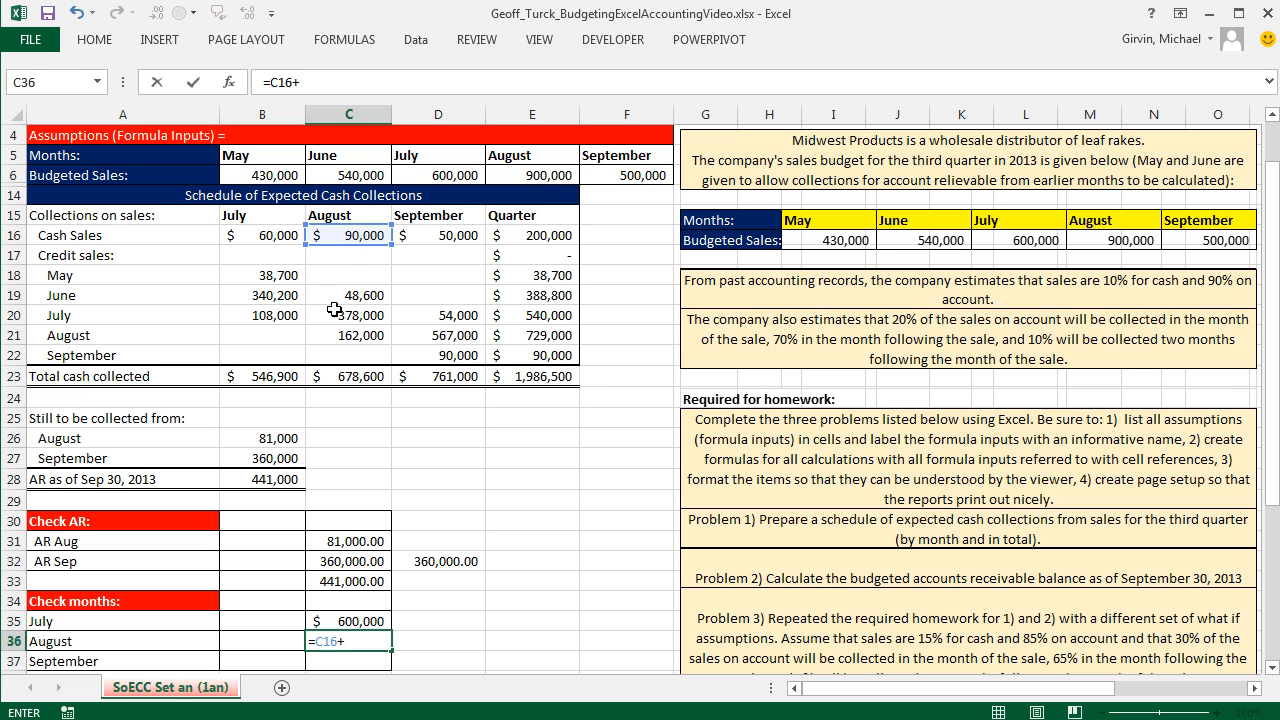
click(549, 336)
text(+)
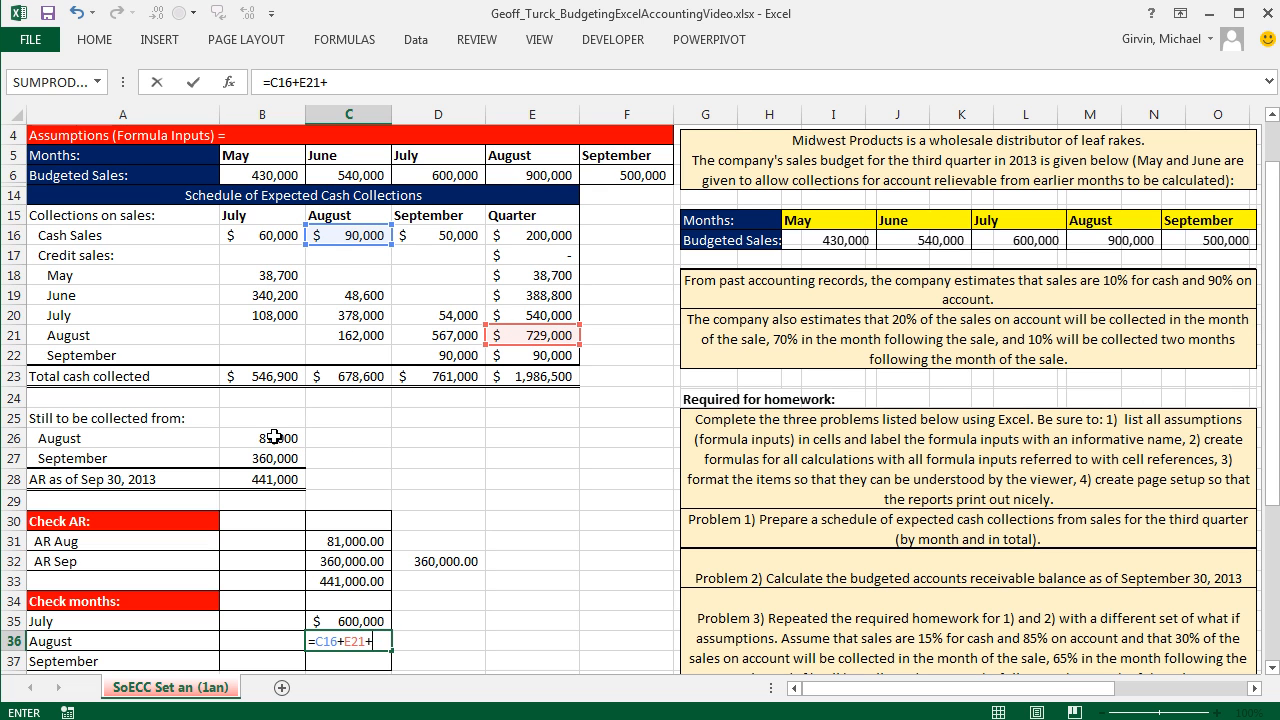
click(274, 437)
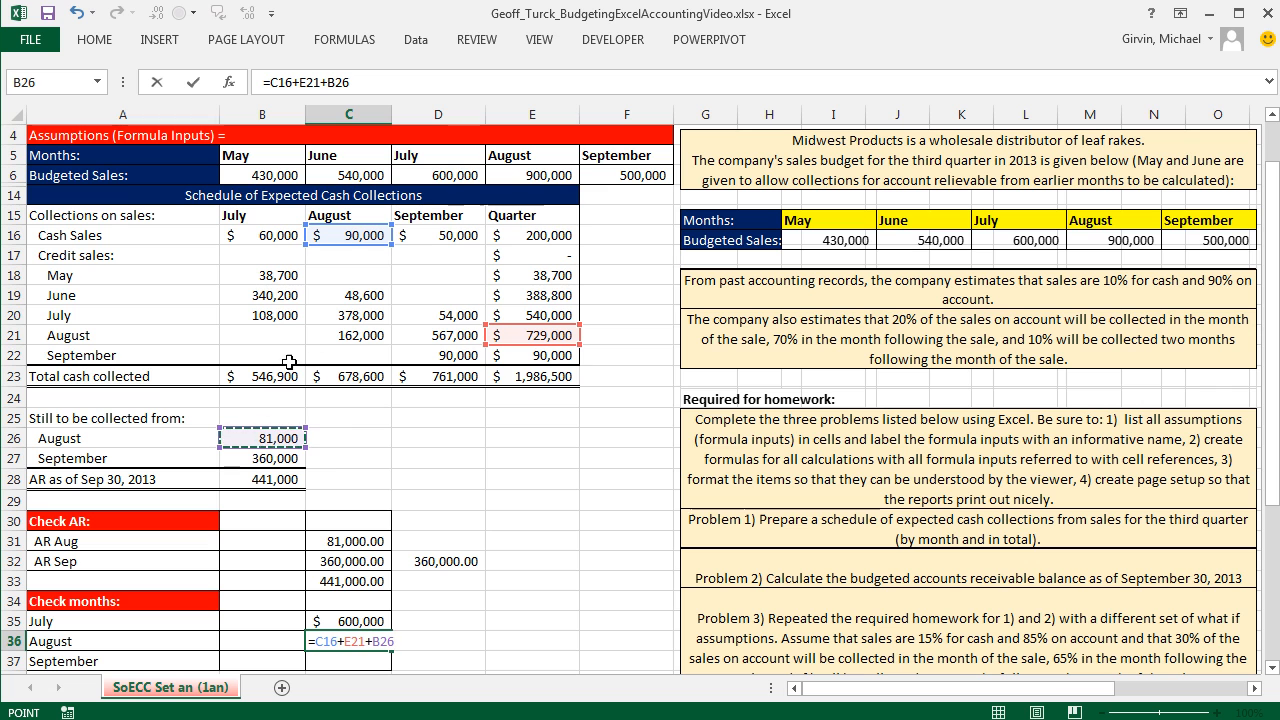
key(Return)
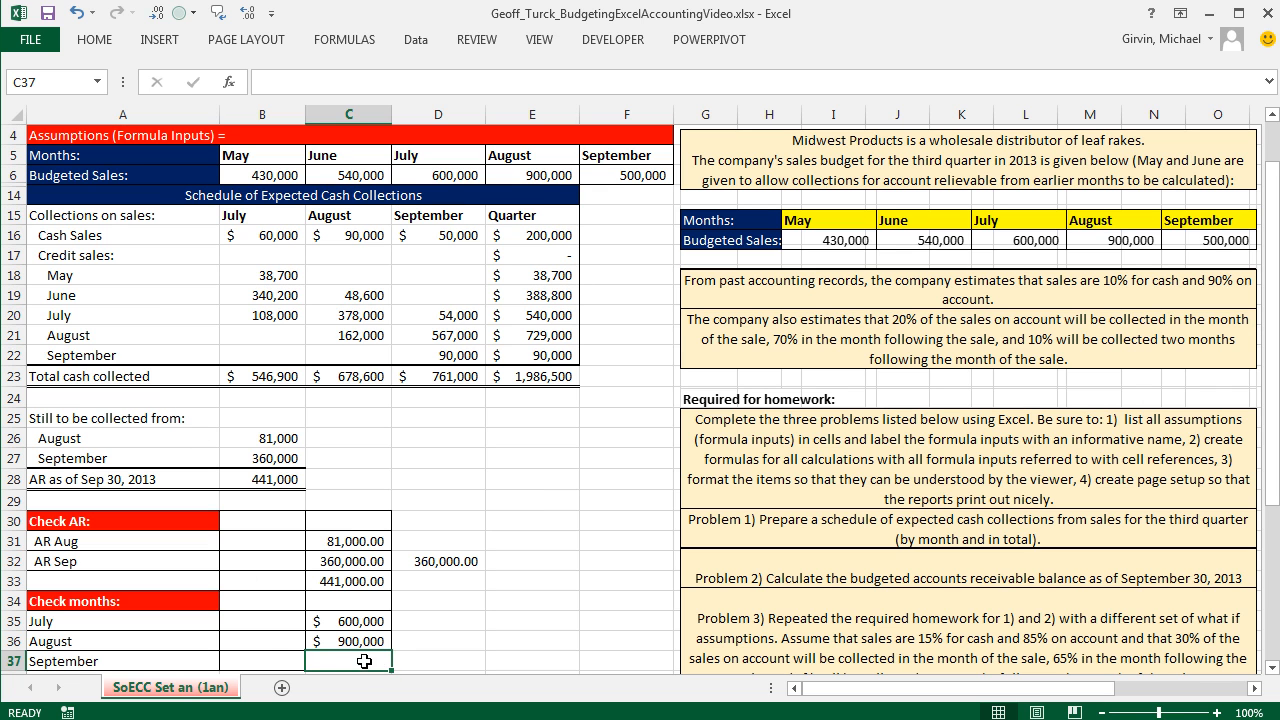
Enter =F6+D16+E22+B27 in C37 as the September sales check formula.
text(=)
click(640, 175)
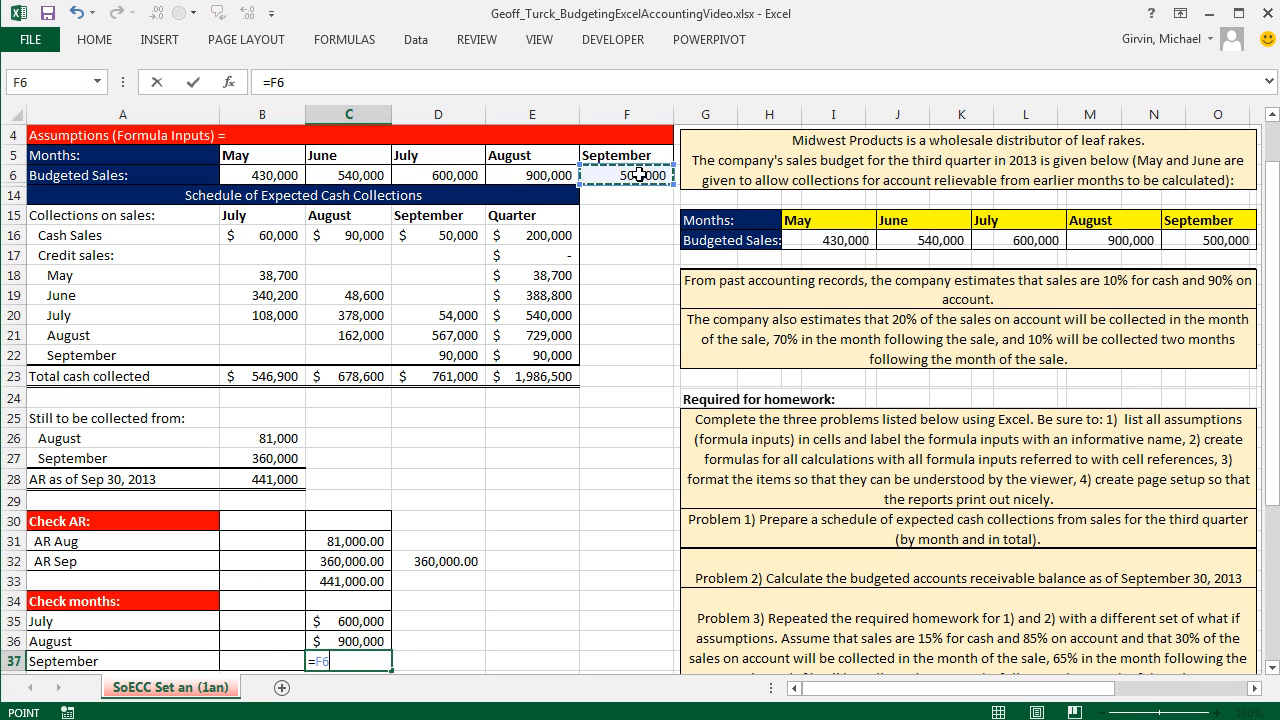
text(+)
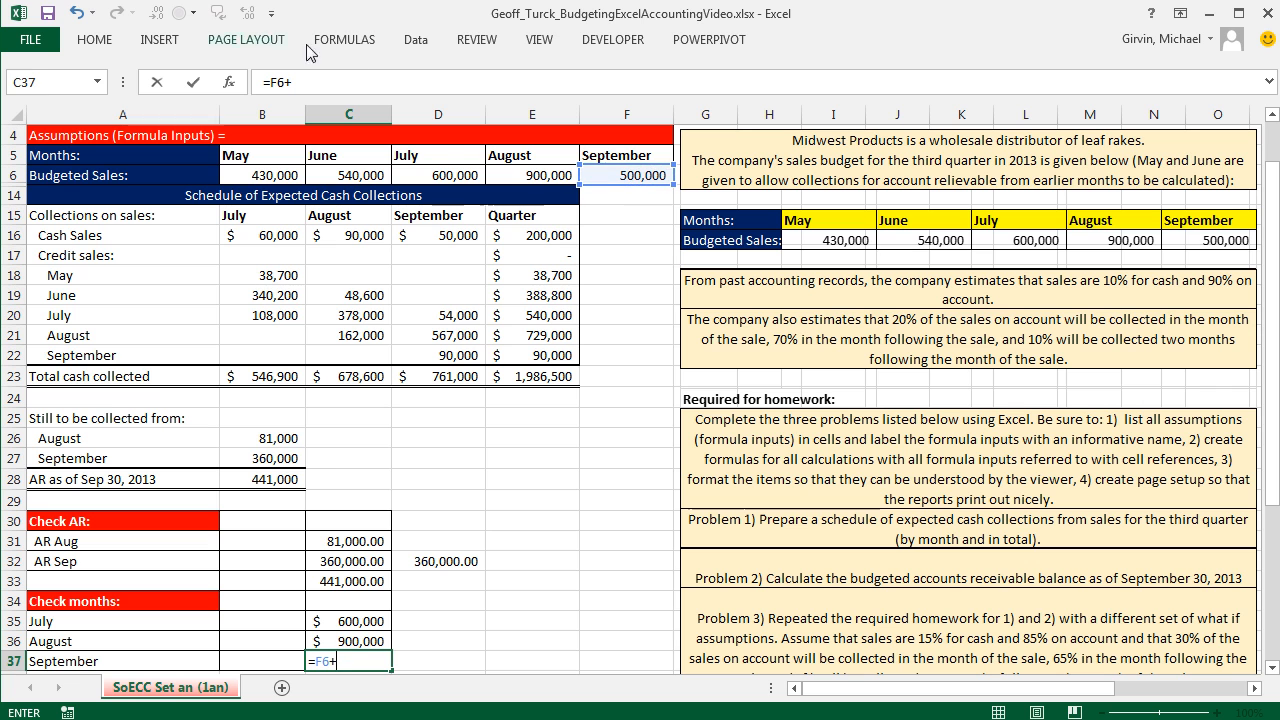
click(461, 234)
text(+)
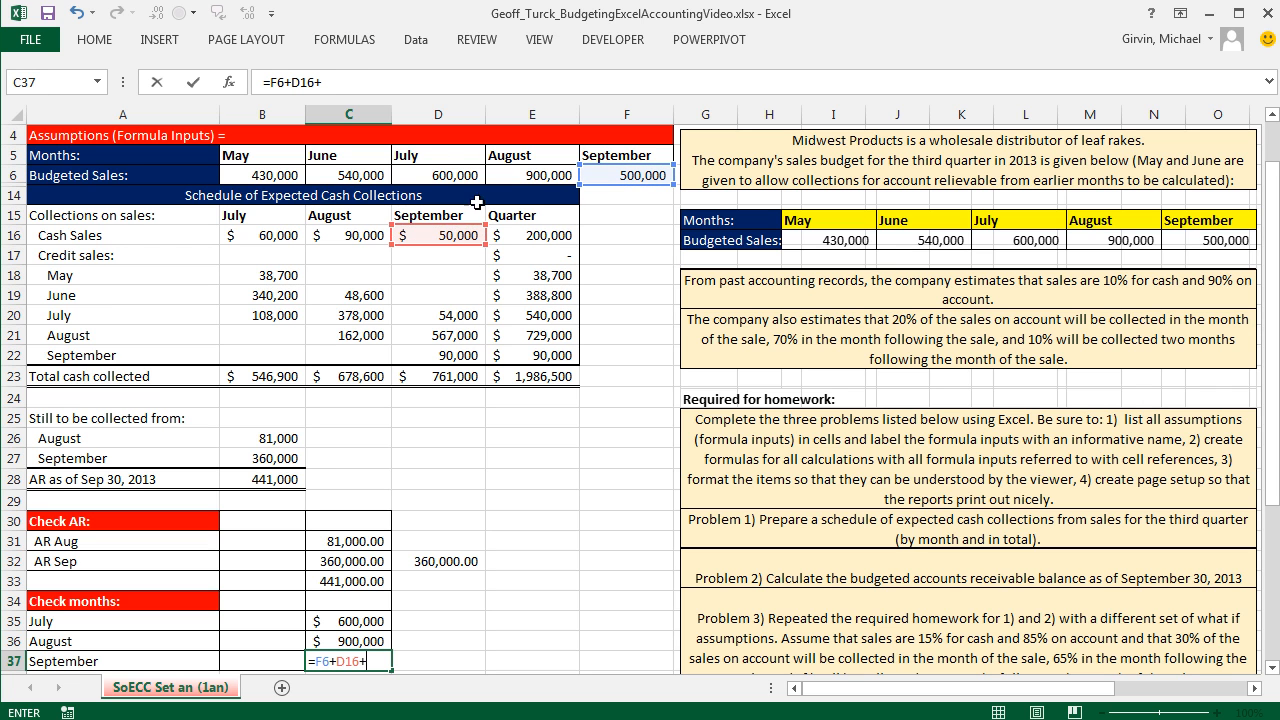
click(538, 357)
text(+)
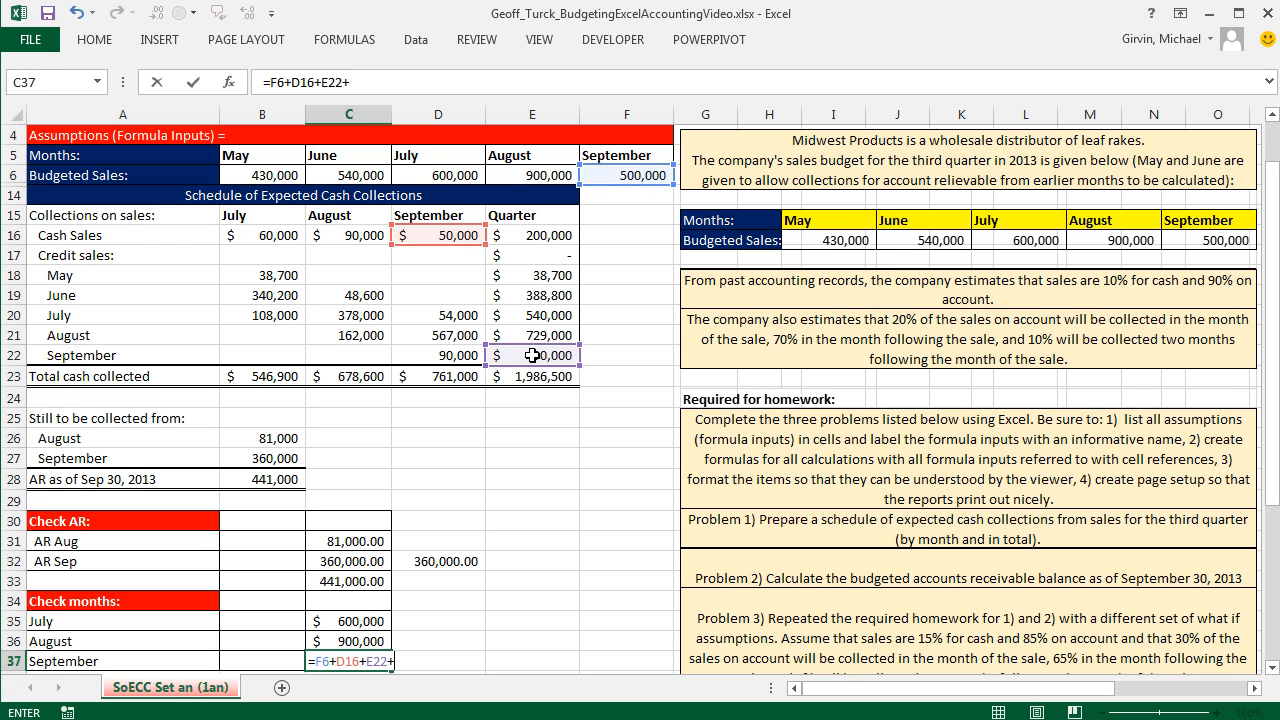
click(271, 459)
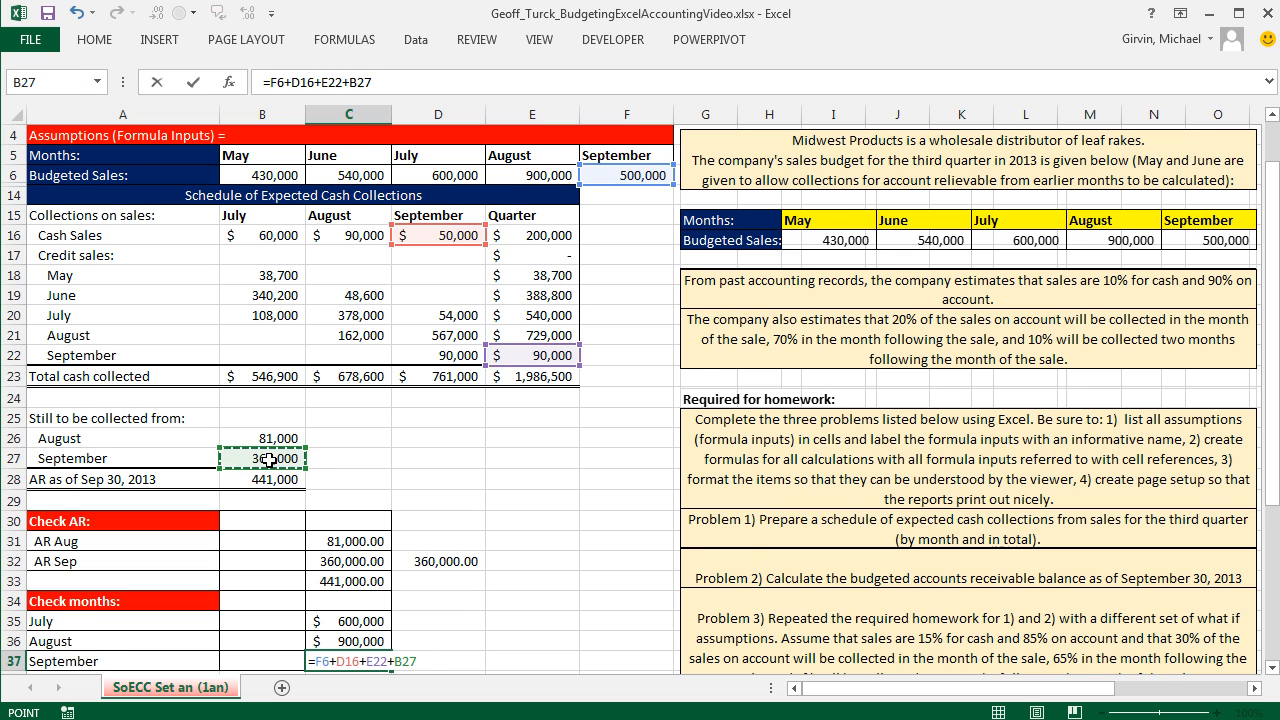
key(Return)
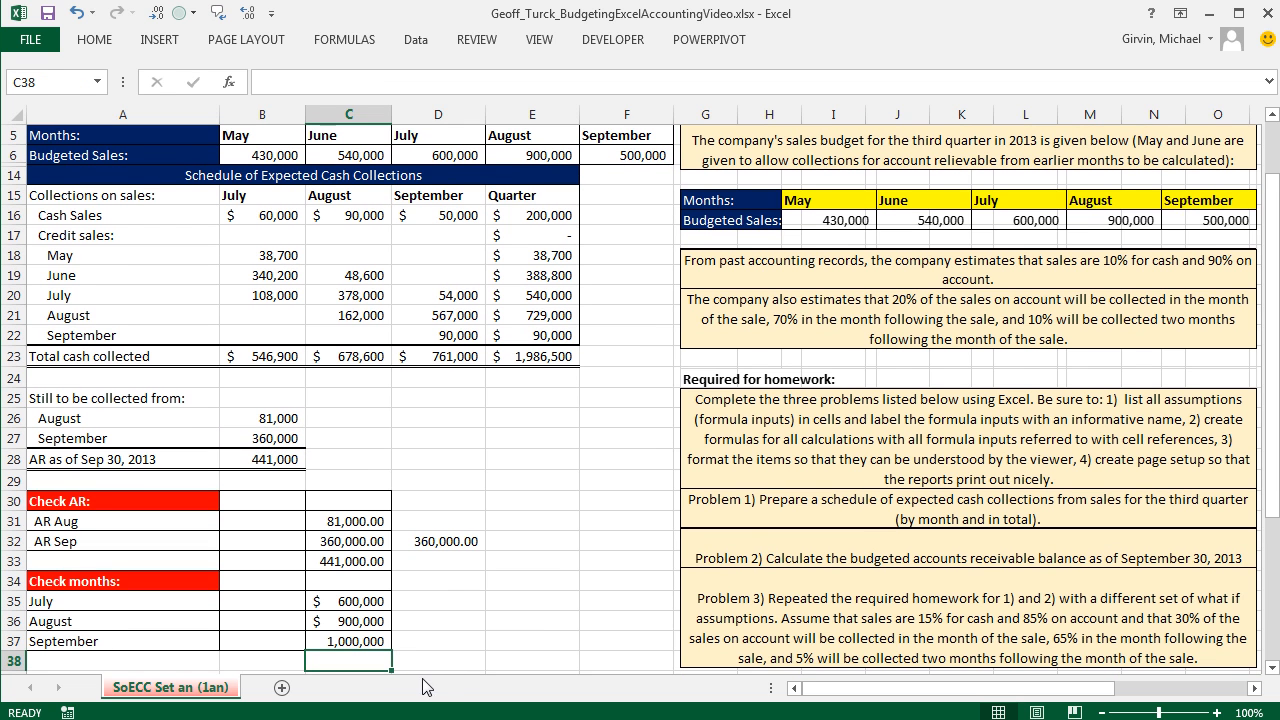
Remove the budgeted sales reference F6 from the September check in C37, leaving =D16+E22+B27.
double_click(362, 641)
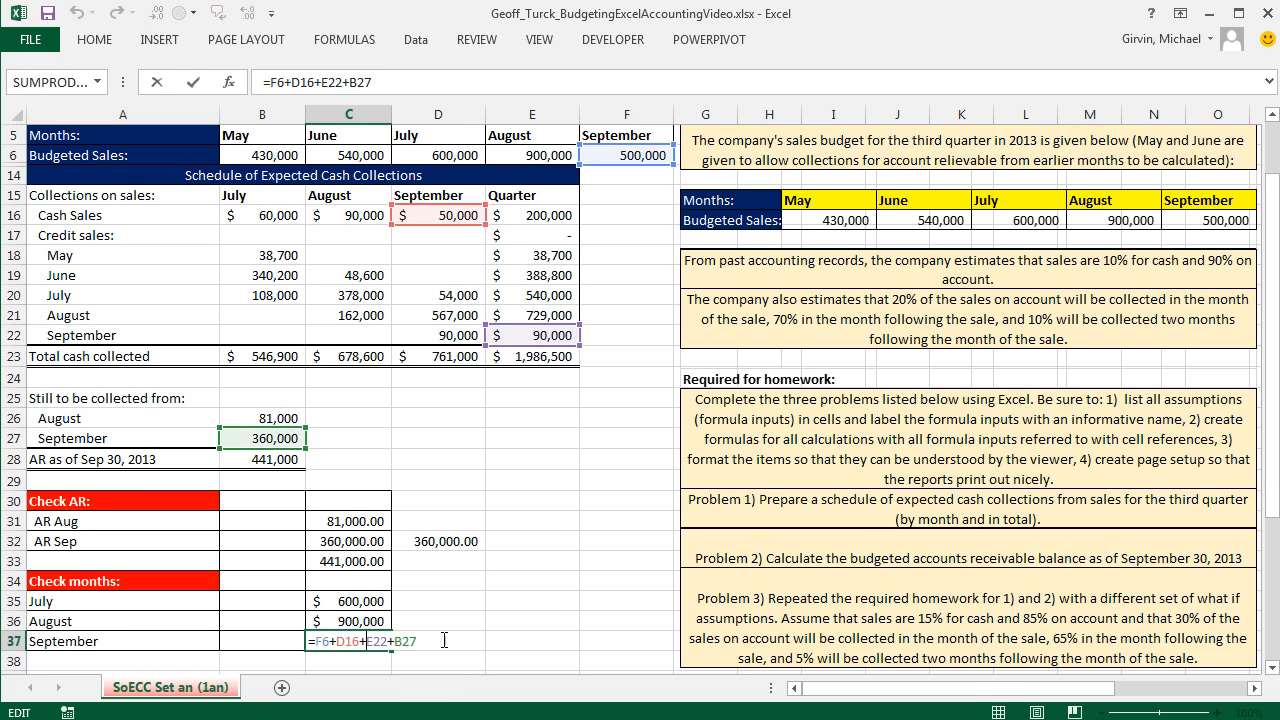
double_click(322, 641)
key(Delete)
key(Delete)
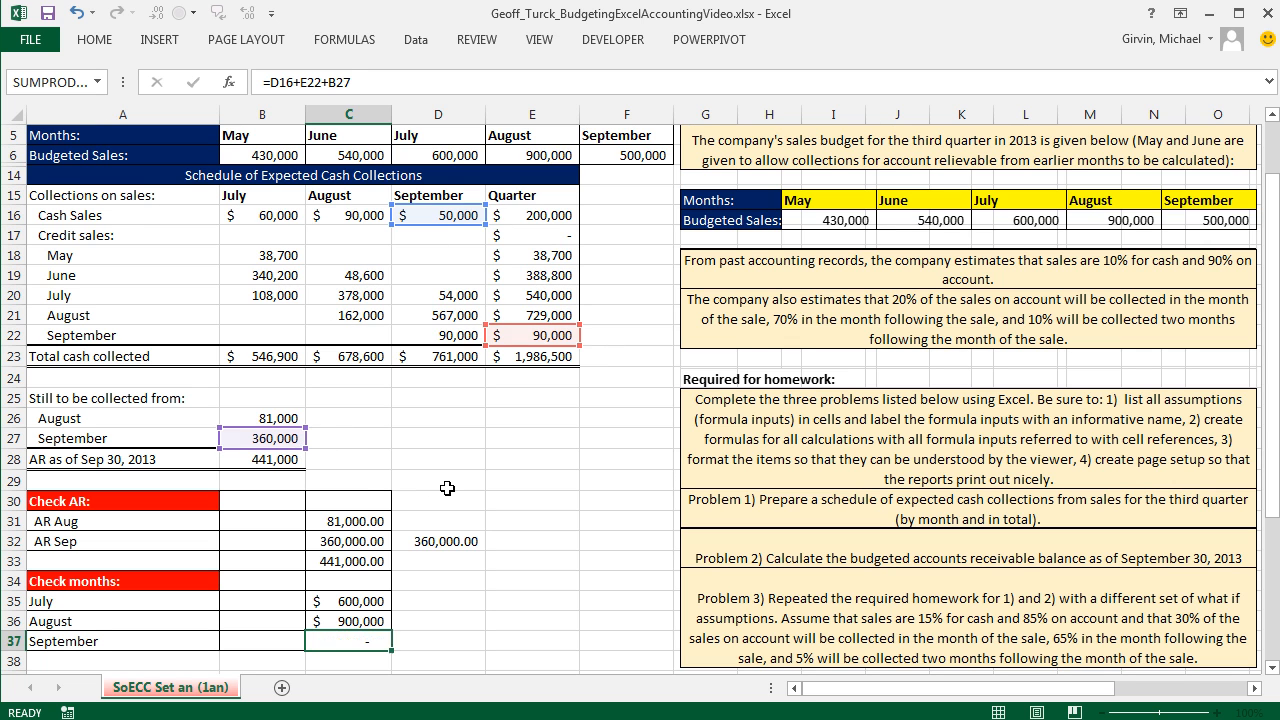
key(Return)
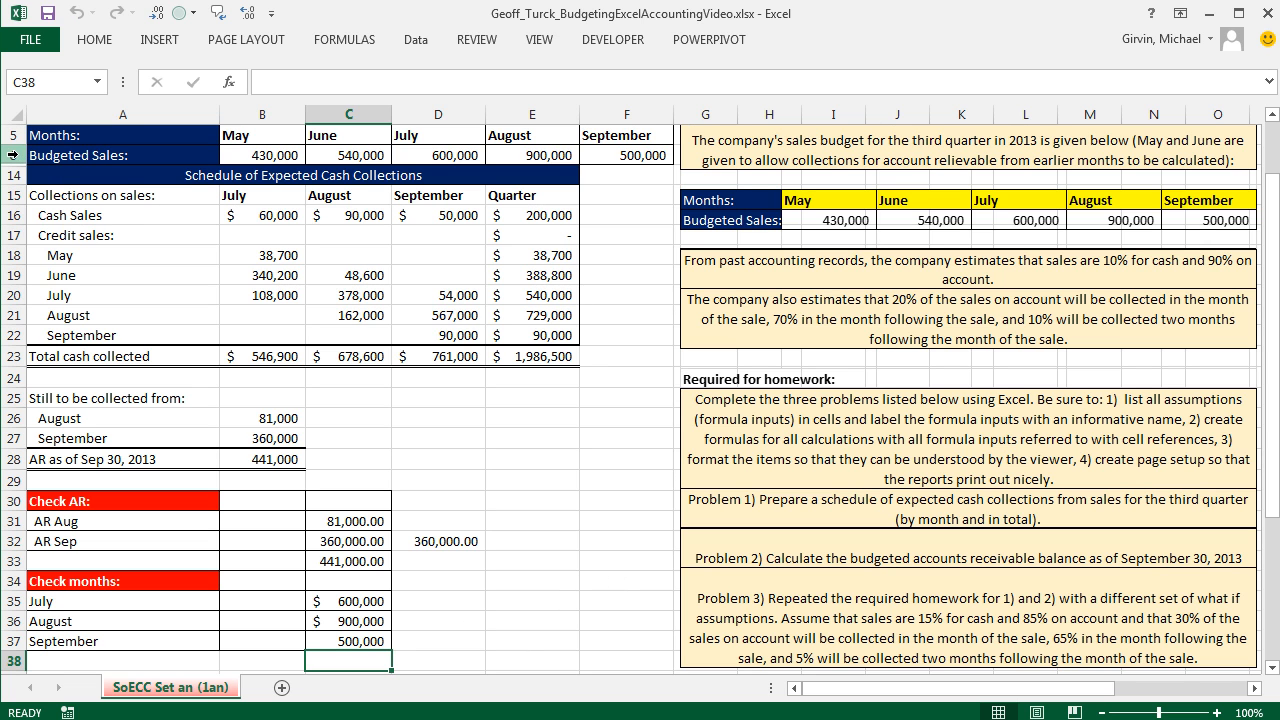
Unhide the rows between rows 6 and 14 to restore the percentage assumptions, and return to the beginning of the sheet.
click(13, 155)
drag(17, 162, 13, 175)
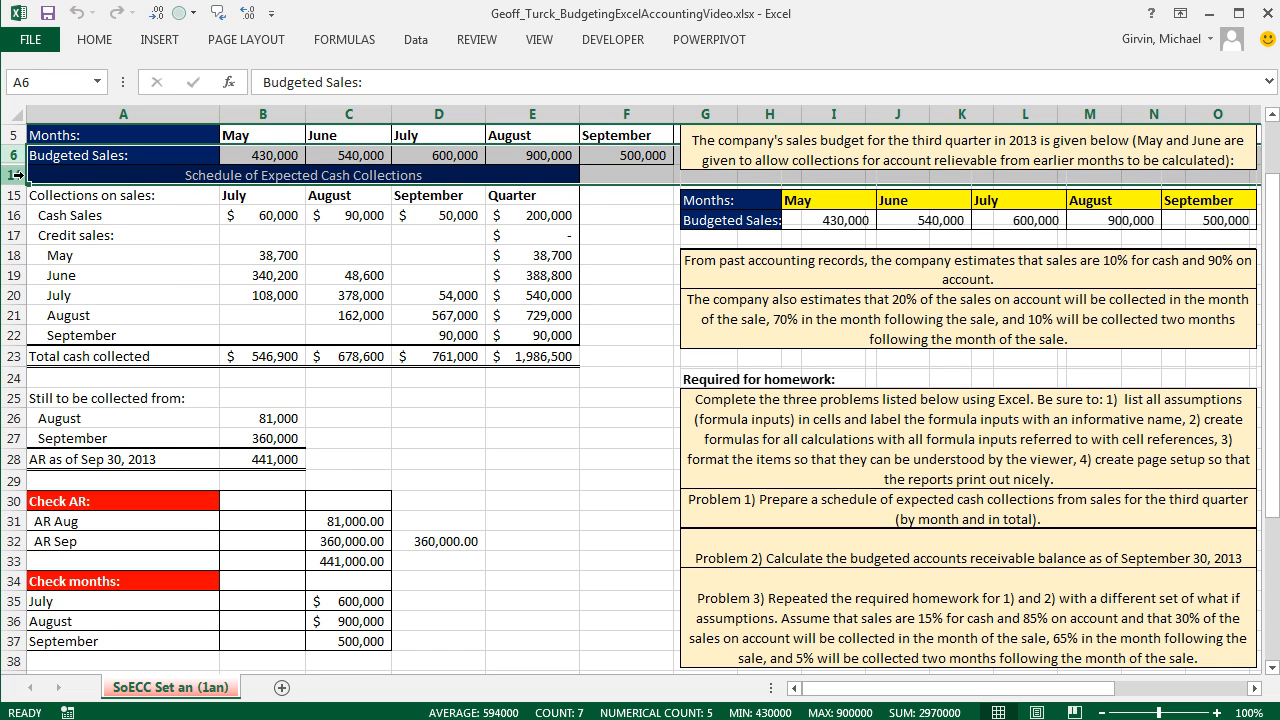
right_click(17, 175)
click(45, 462)
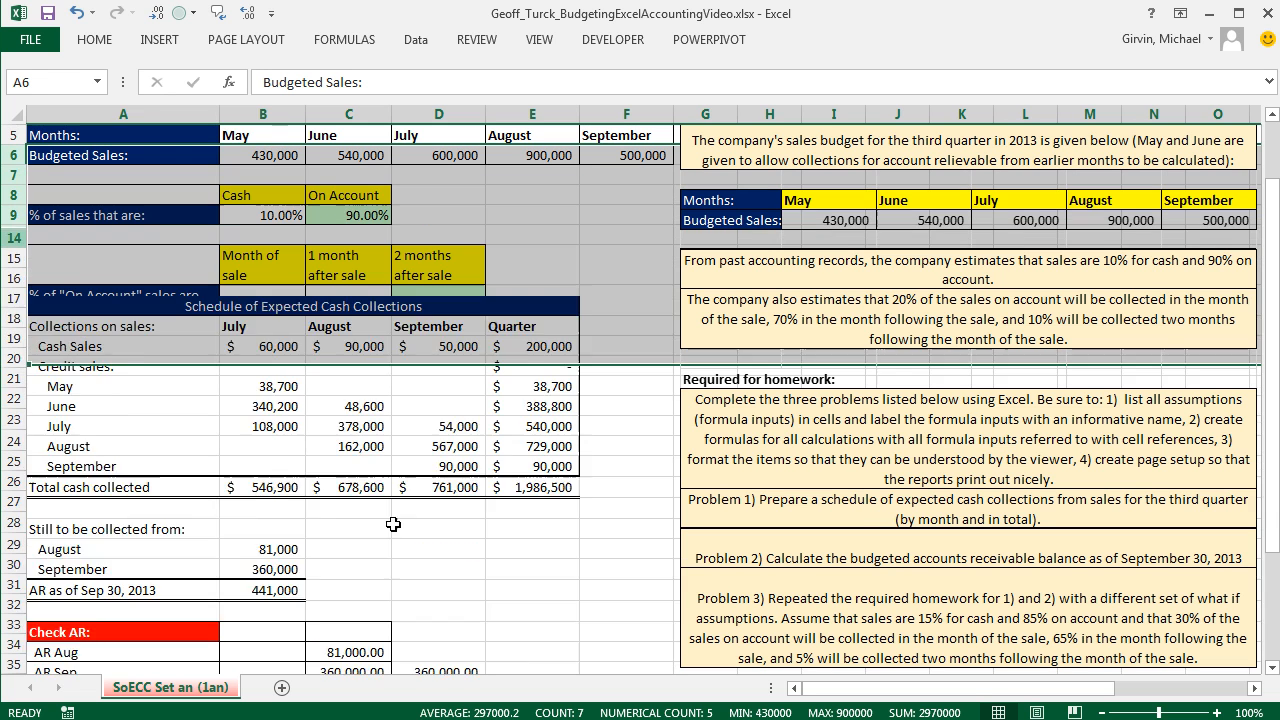
click(546, 575)
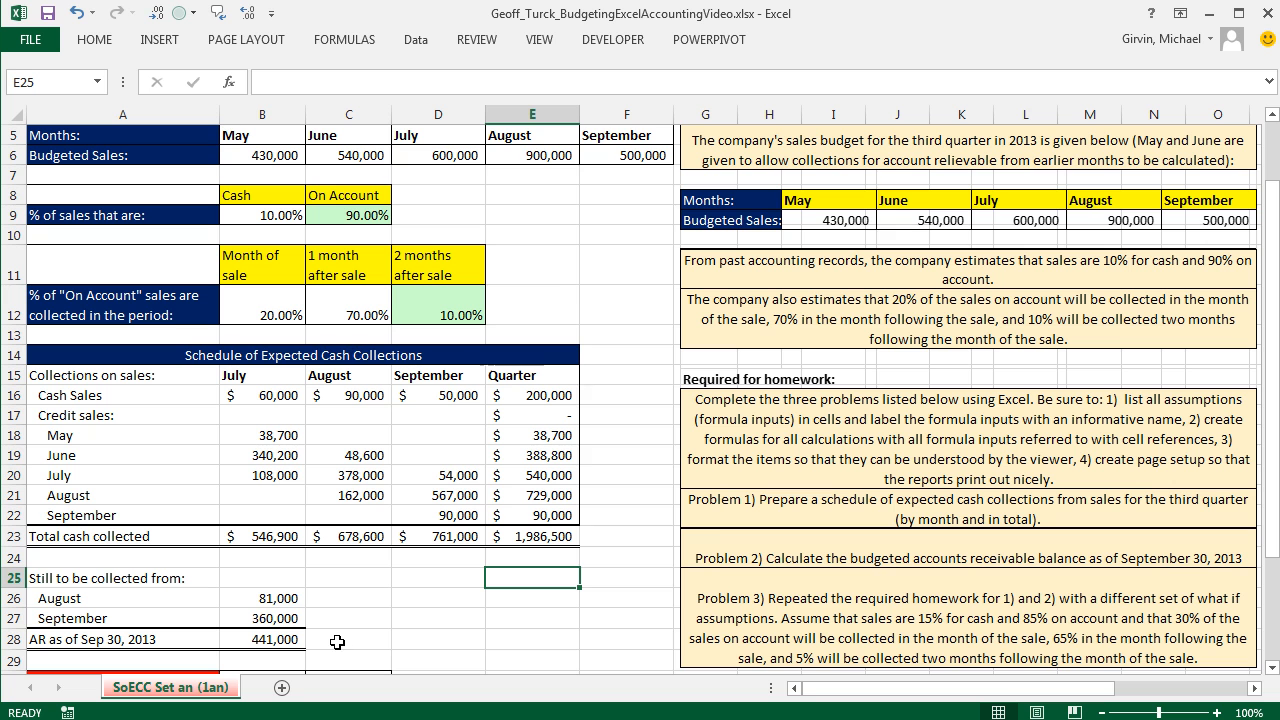
click(558, 268)
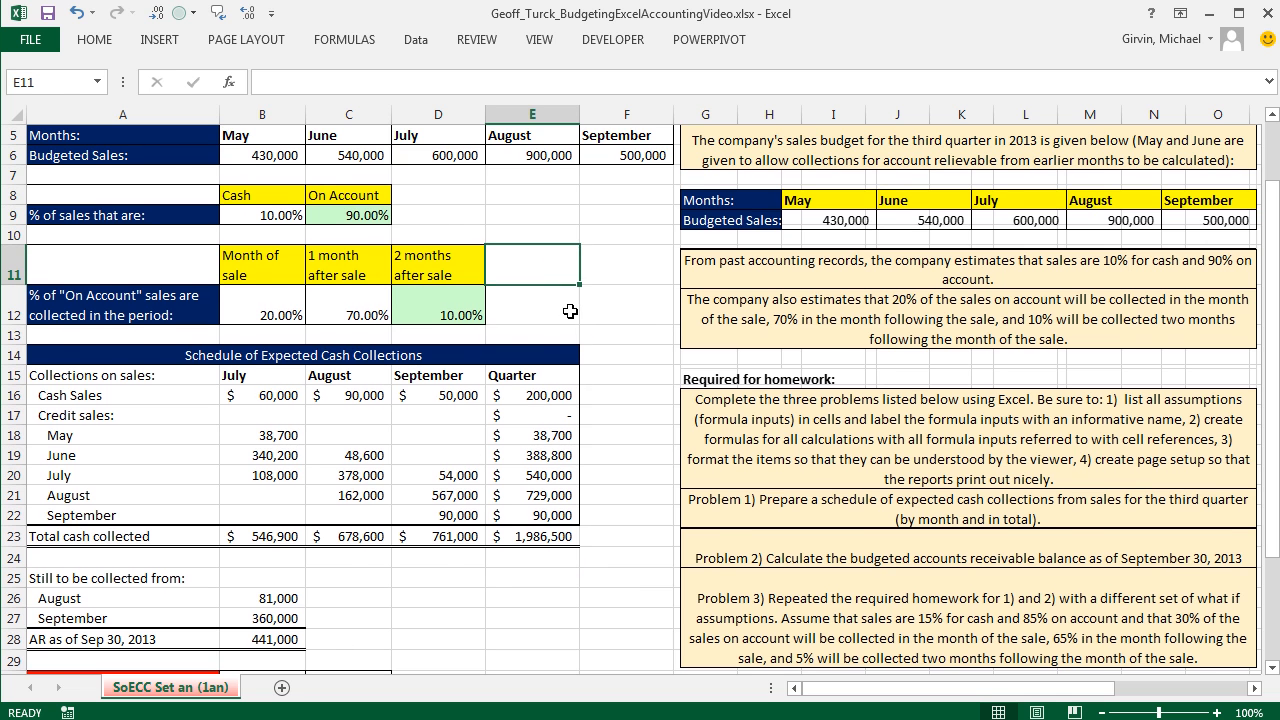
scroll(570, 310, up, 2)
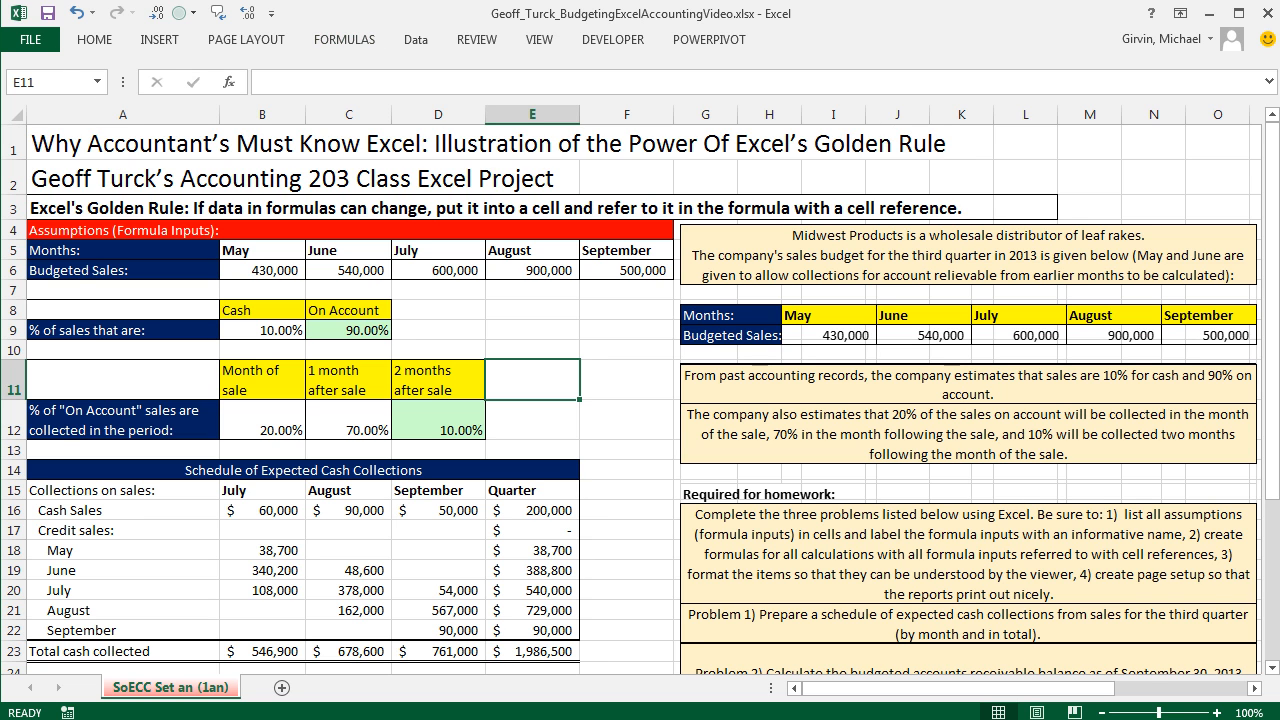
Preview the worksheet's printout and review the homework problems listed beside the schedule.
key(ctrl+p)
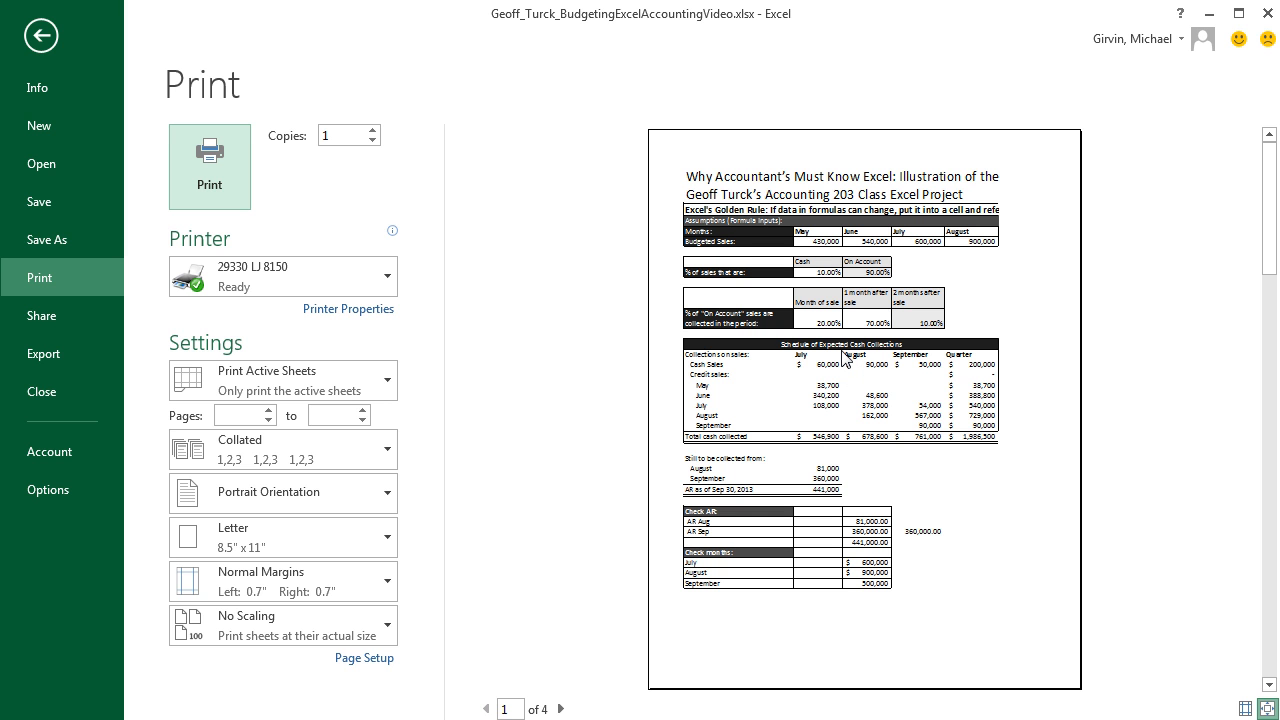
key(Escape)
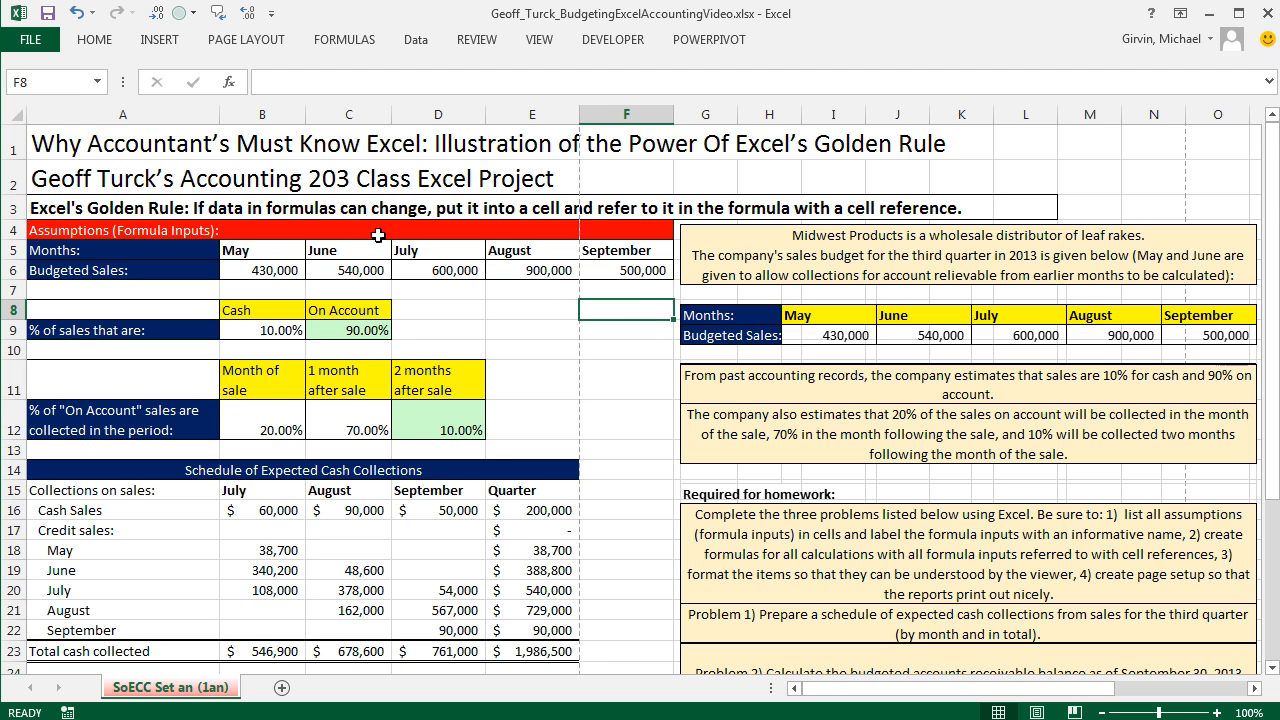
scroll(292, 398, down, 2)
scroll(297, 438, down, 1)
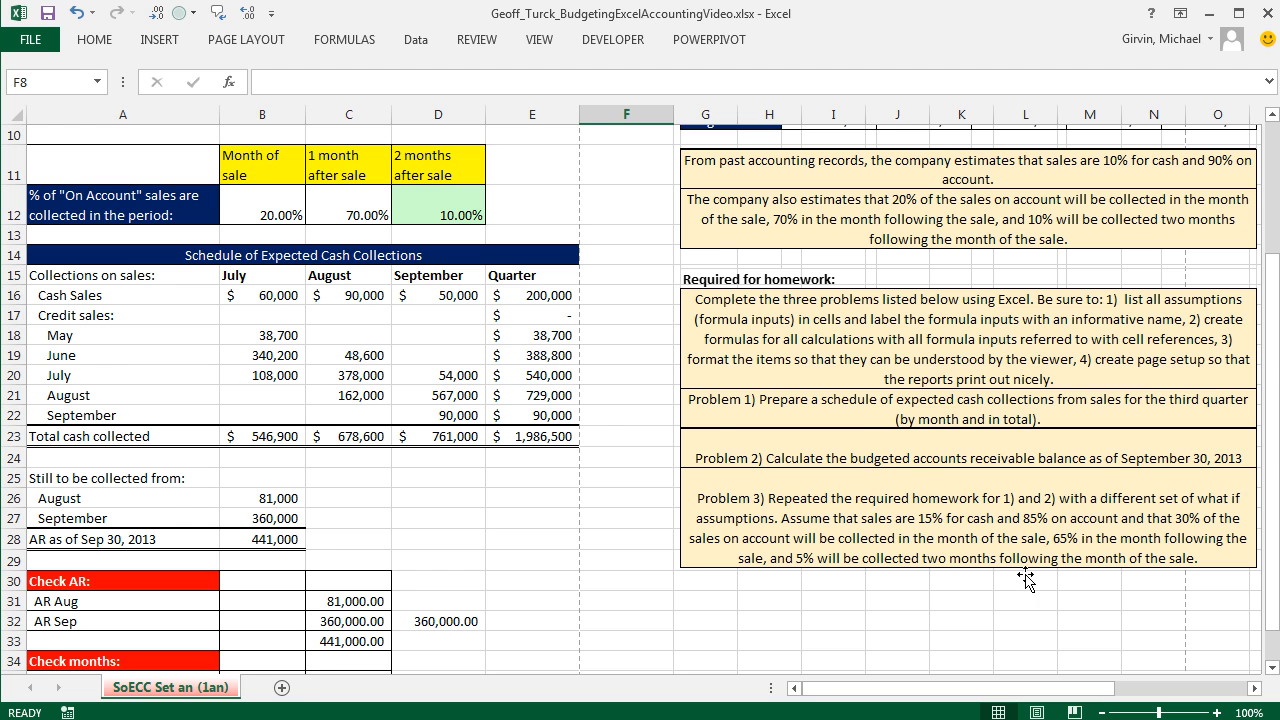
scroll(848, 605, up, 3)
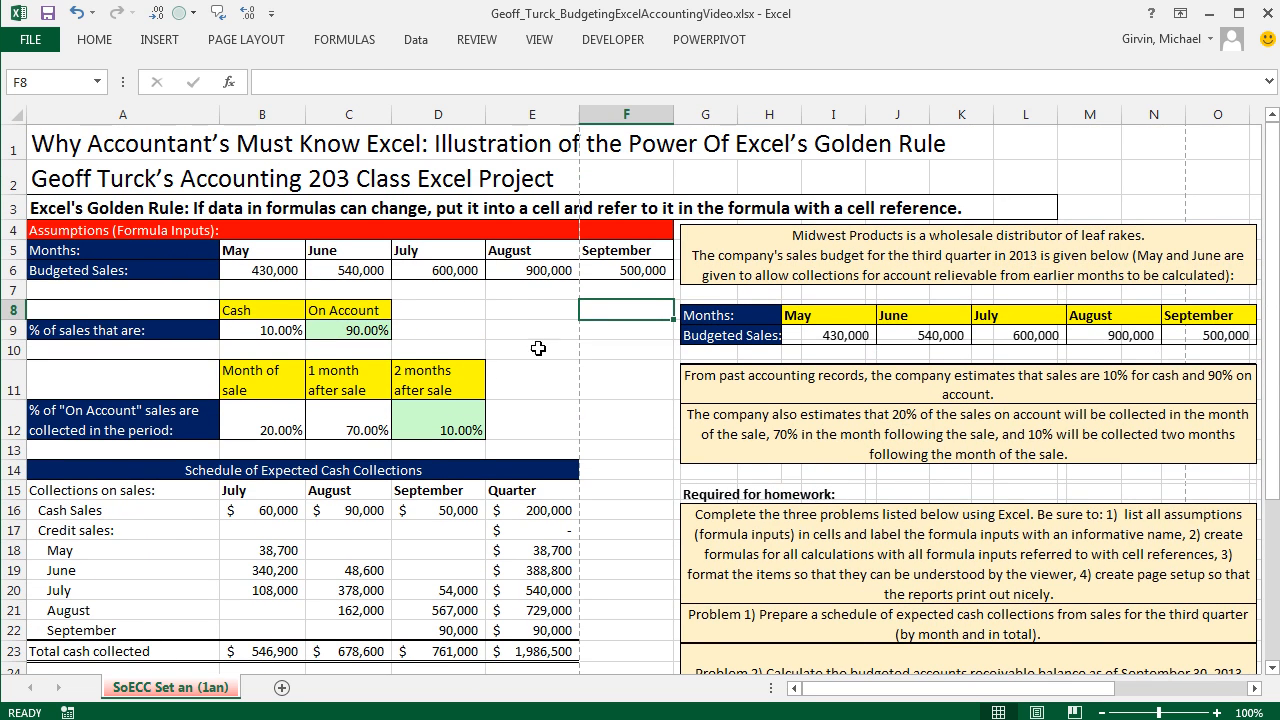
Set A4:F28, covering the assumptions, collections schedule and accounts receivable, as the print area and preview the printout.
drag(62, 232, 605, 603)
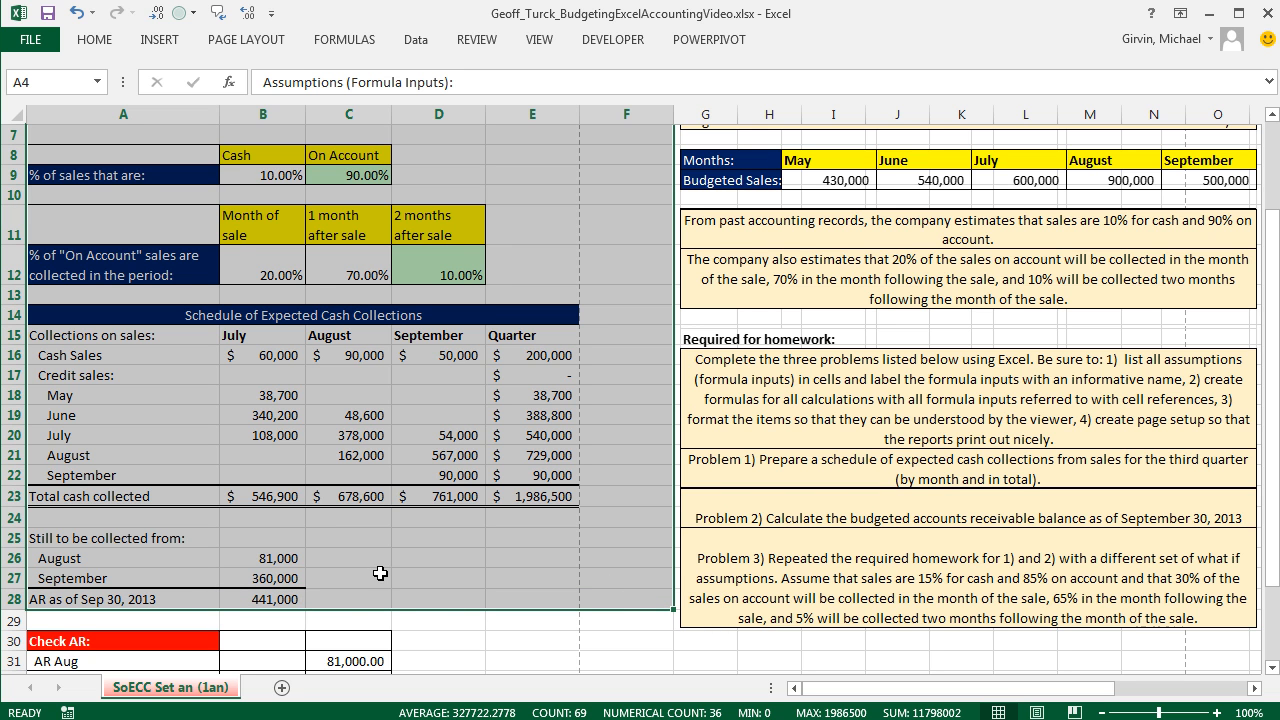
scroll(386, 546, up, 2)
click(270, 45)
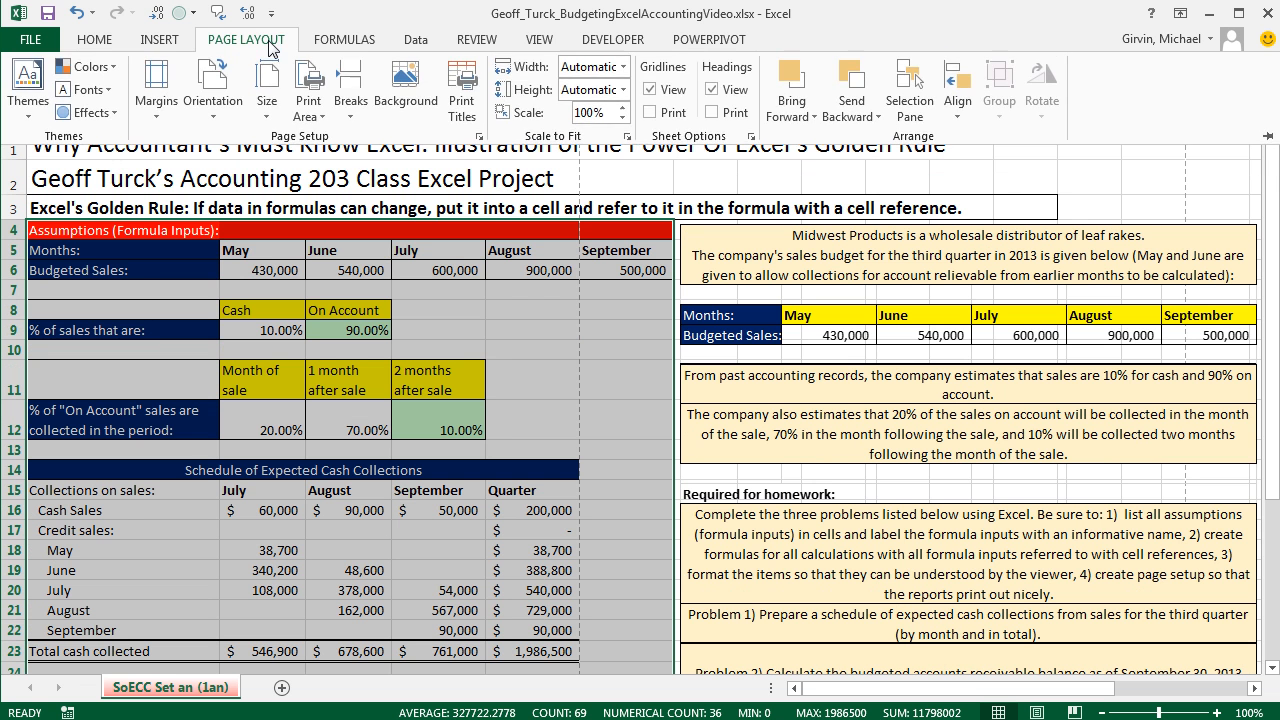
click(323, 116)
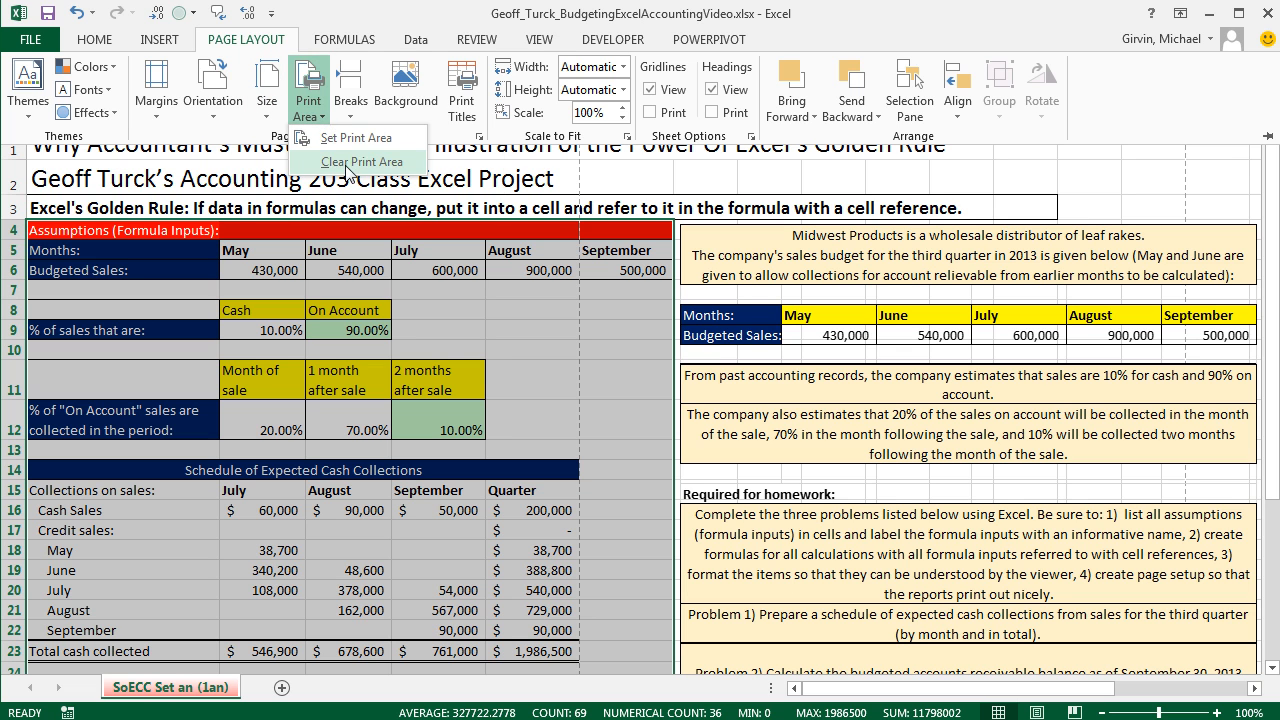
click(365, 140)
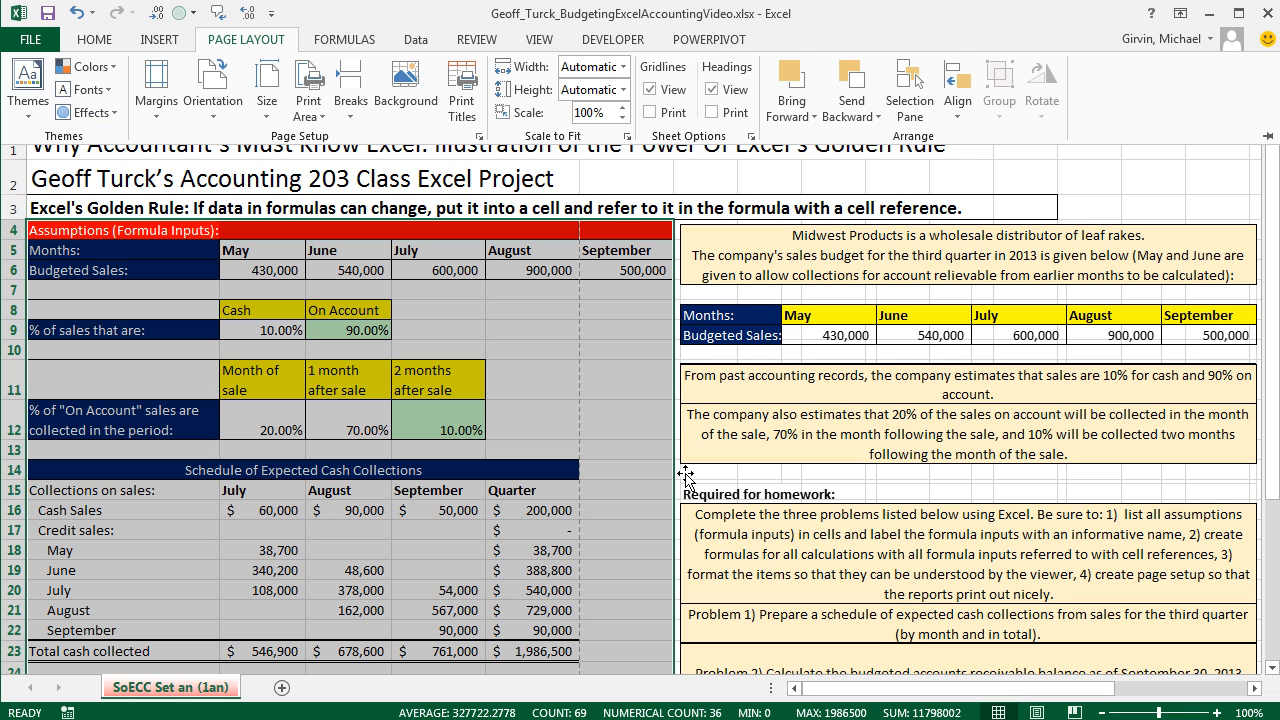
key(ctrl+p)
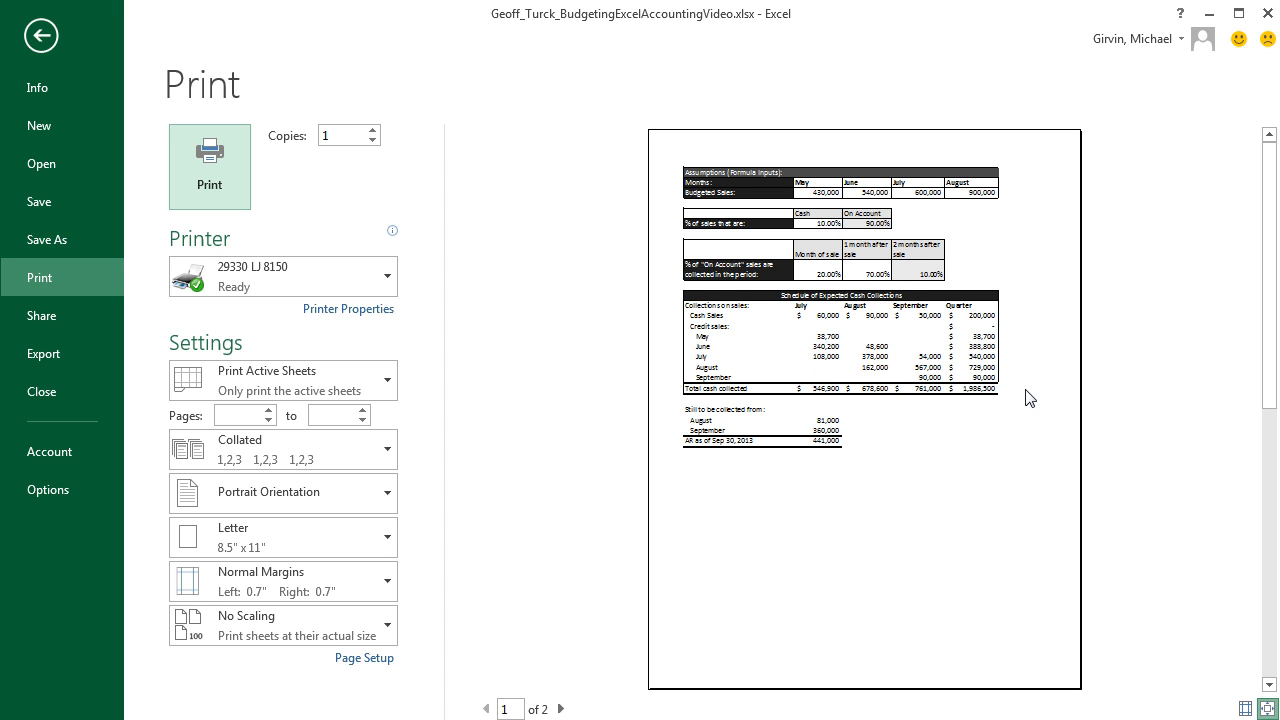
key(Escape)
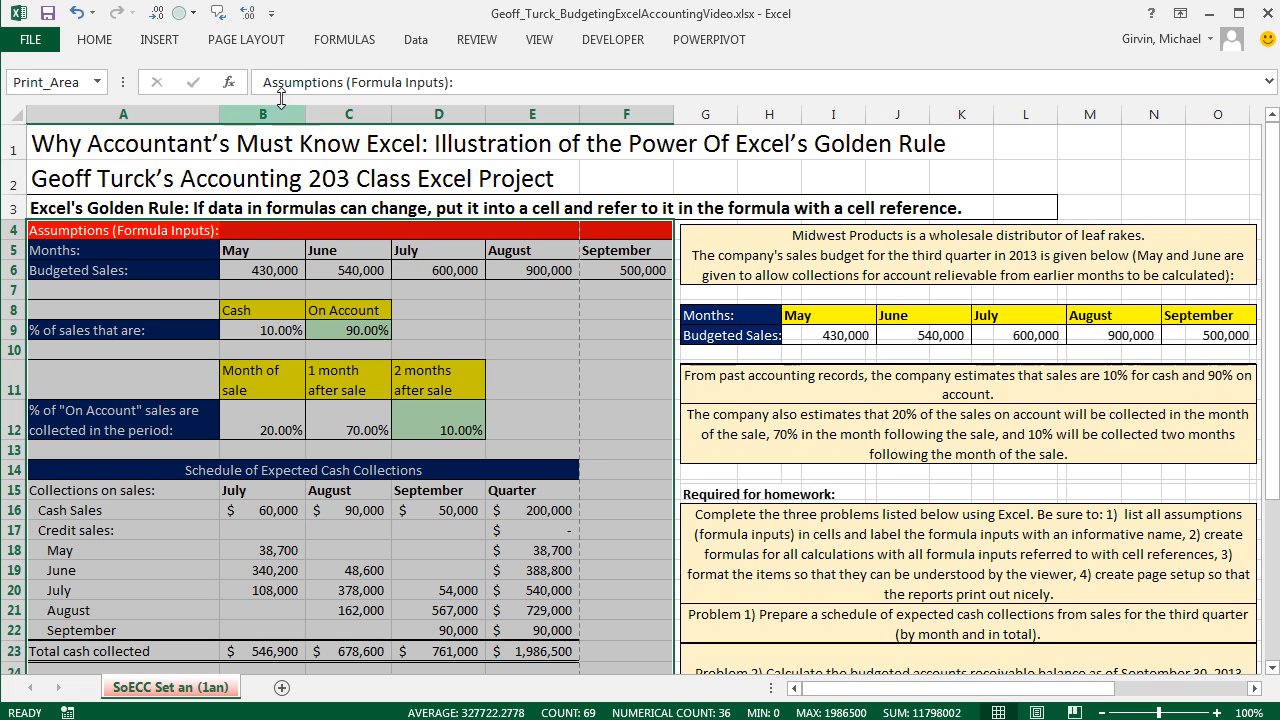
Set the page orientation to landscape and center the printout horizontally on the page.
click(248, 40)
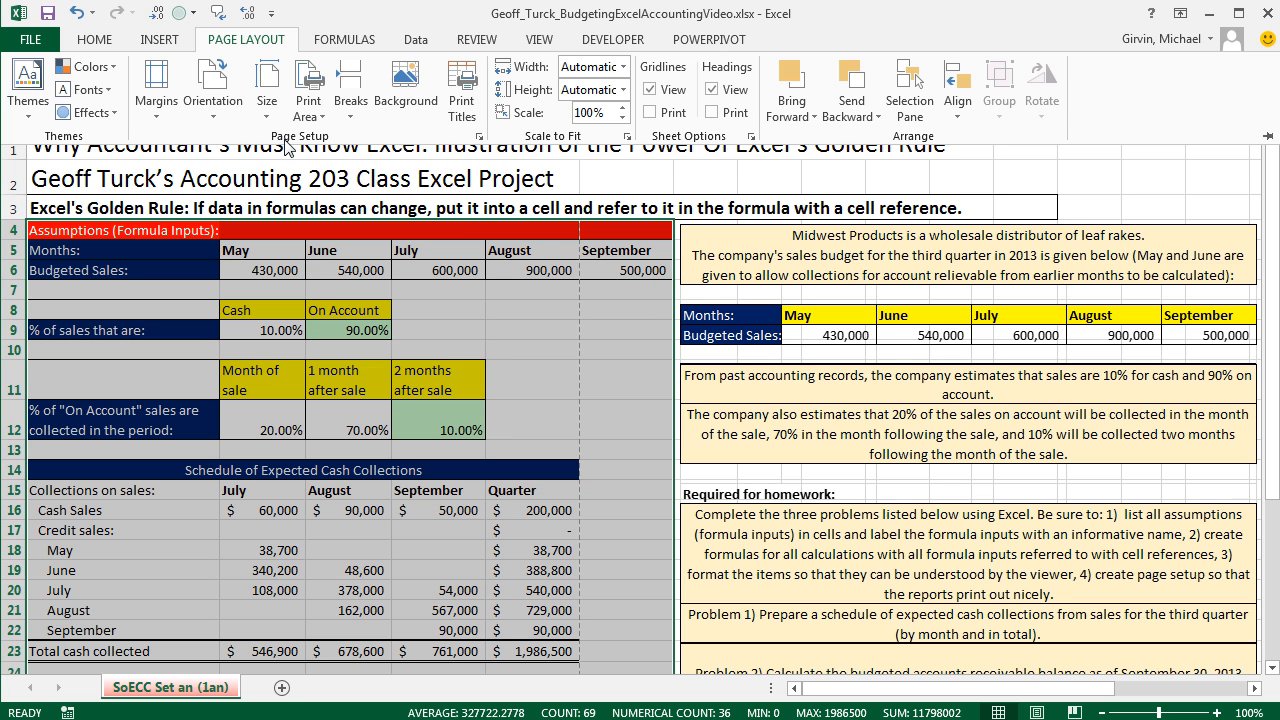
click(481, 140)
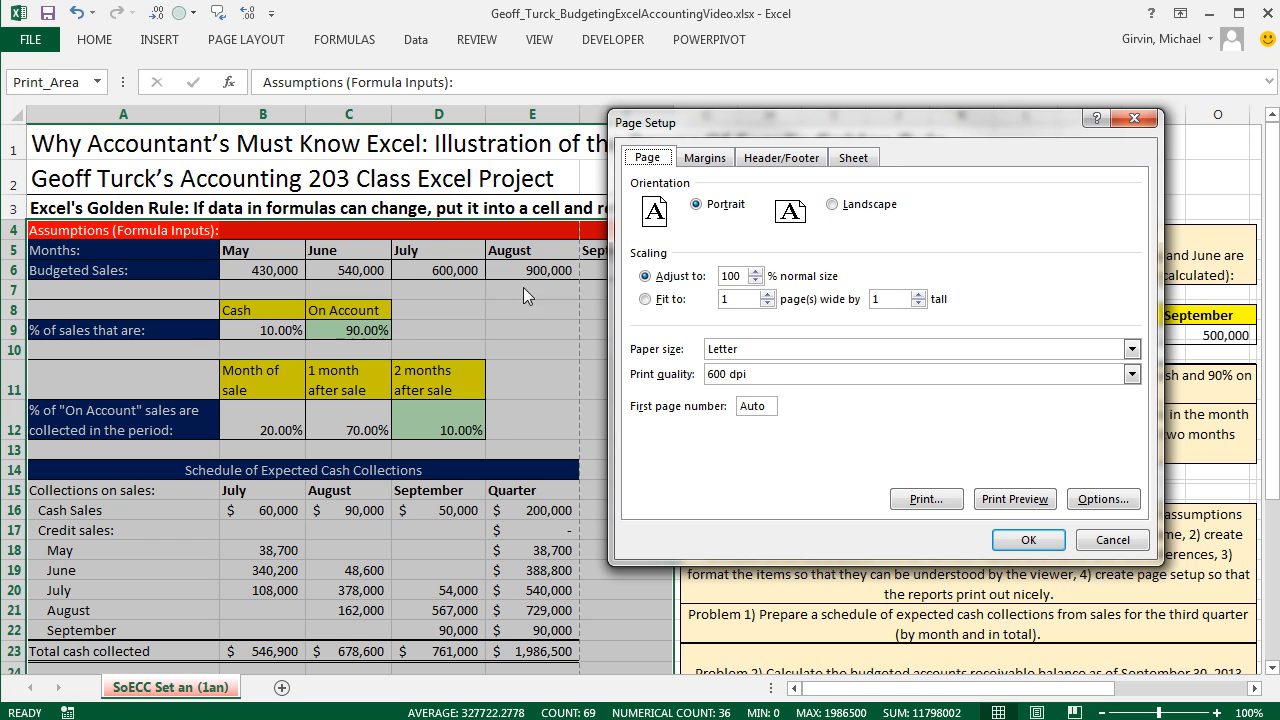
click(836, 206)
click(709, 162)
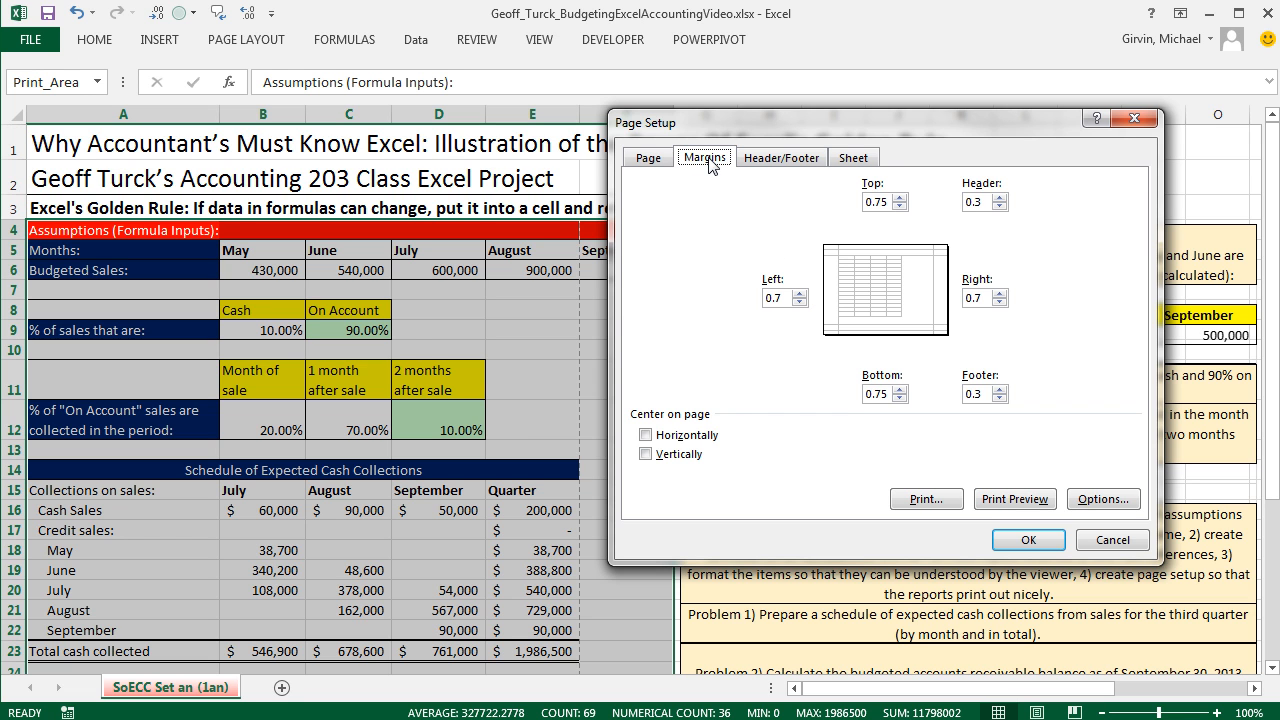
click(647, 436)
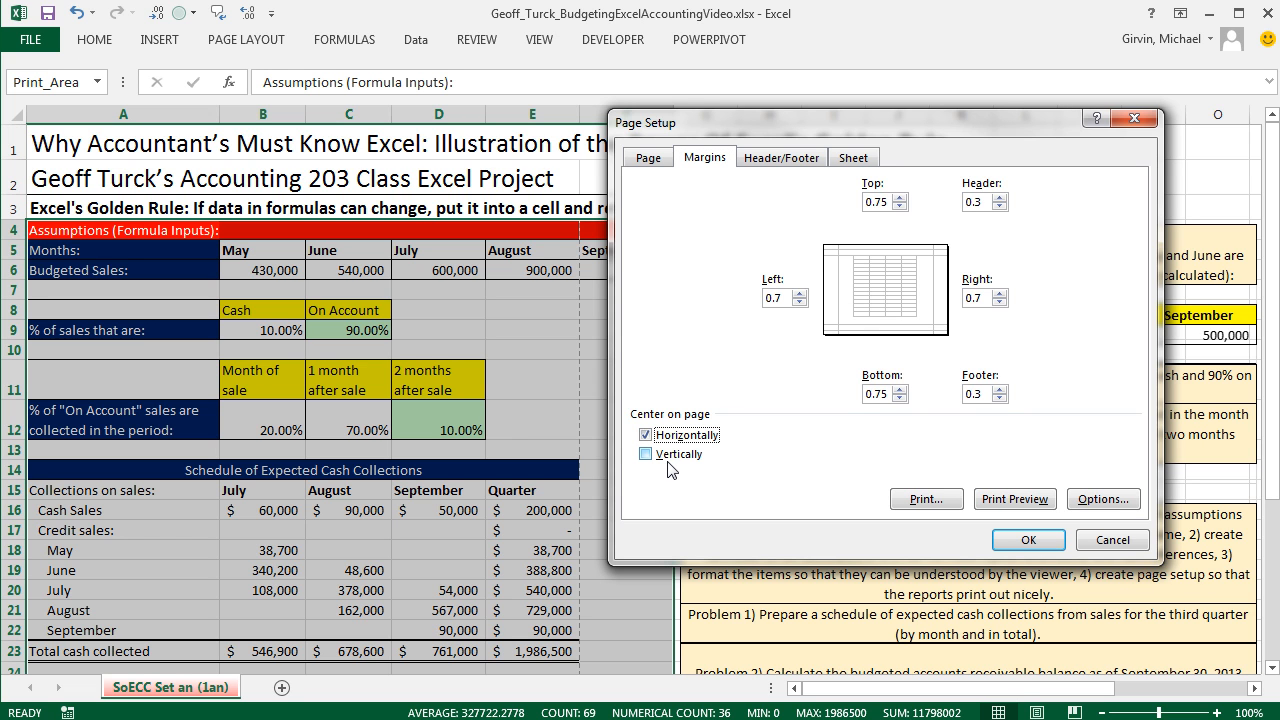
Add the preset page footer "Page 1 of ?" to the printout.
click(786, 162)
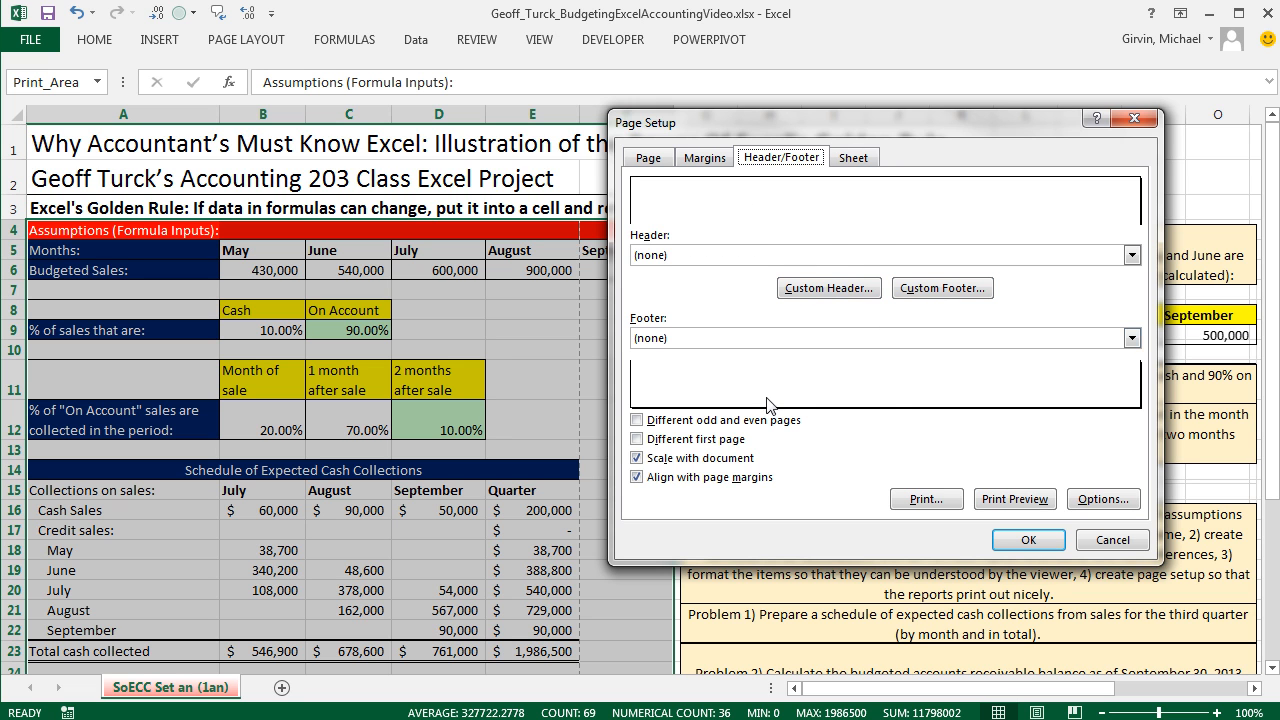
click(1133, 340)
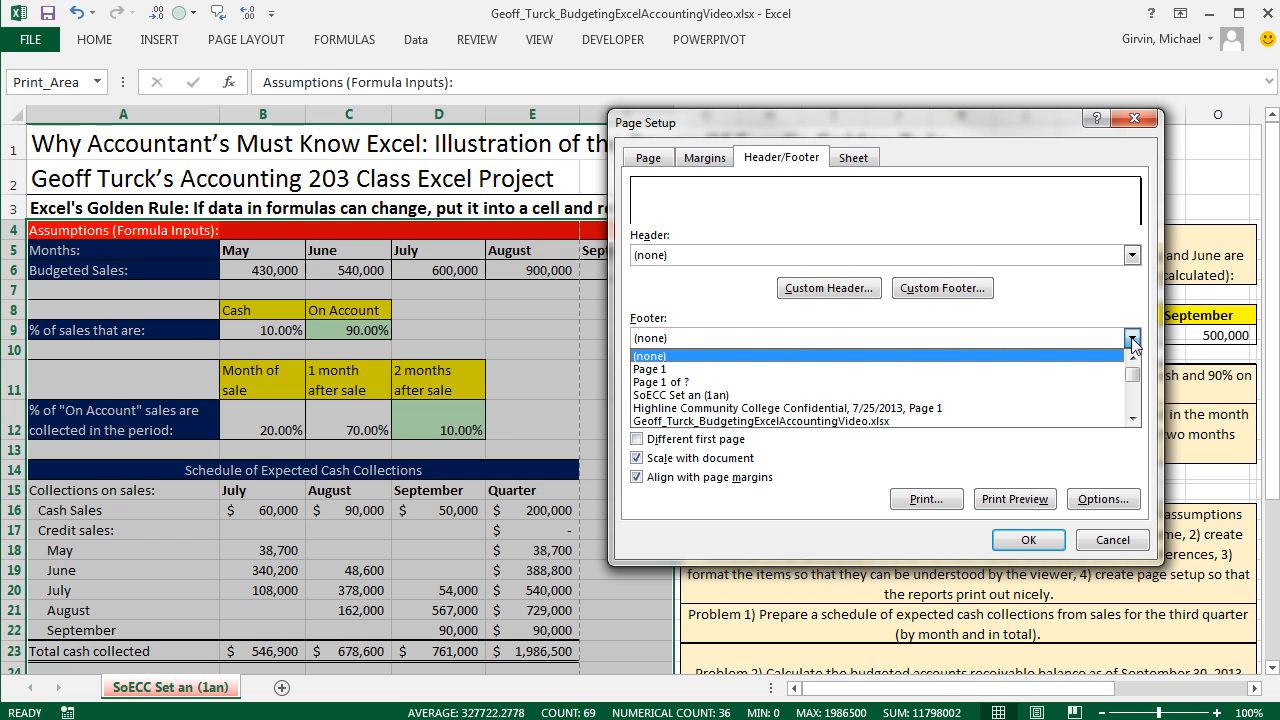
click(677, 383)
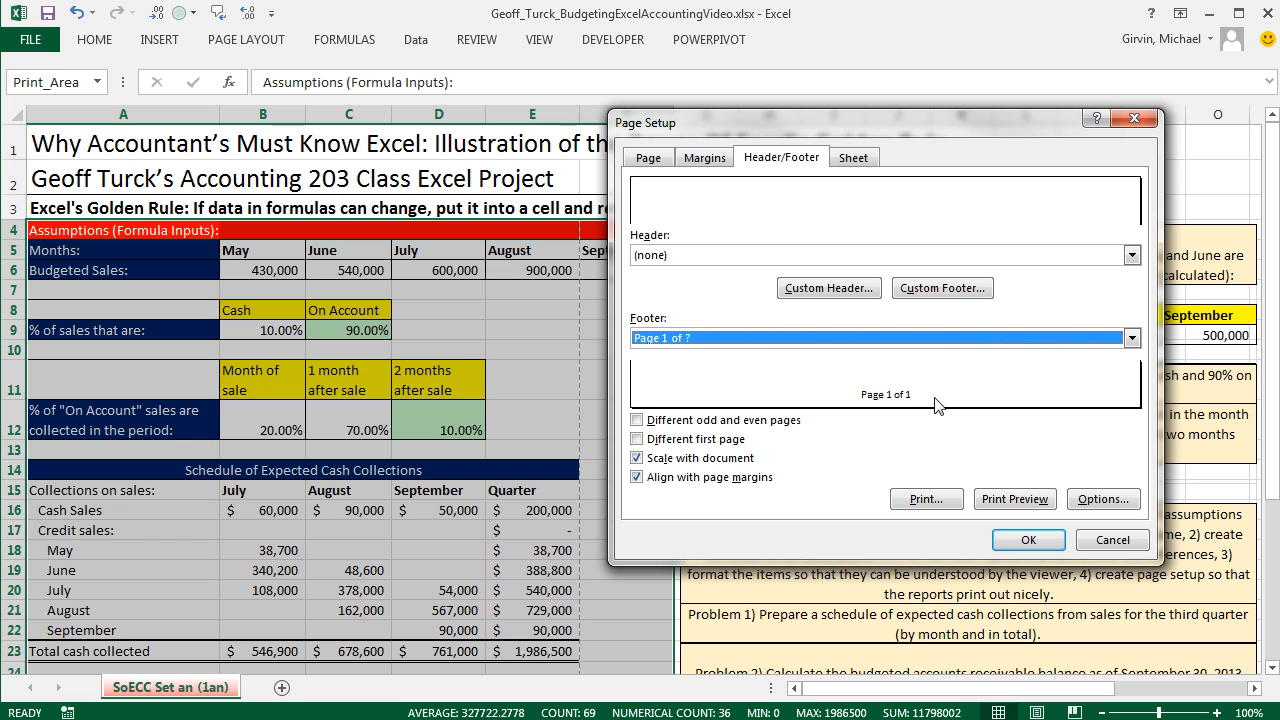
Create a custom header with "Accounting HW - Your Name" in the left section and the sheet name in the right section, and apply the page setup.
click(818, 289)
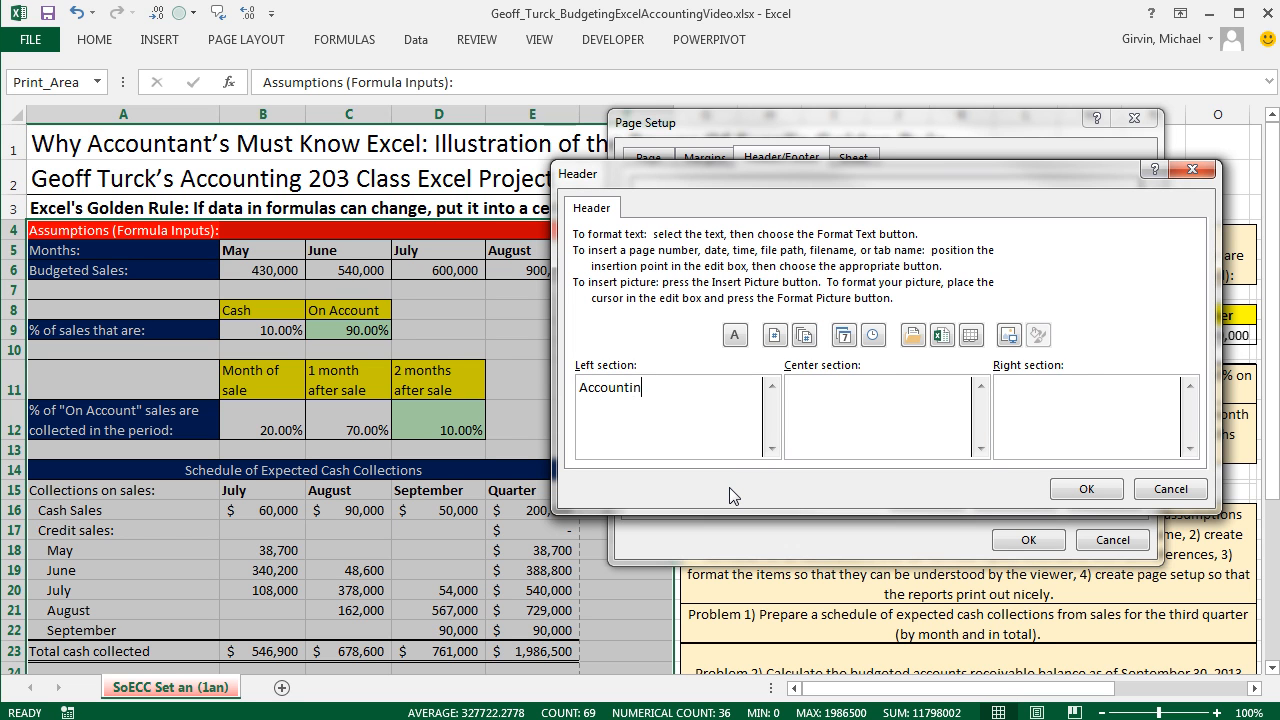
text(HW - Your Name)
click(1090, 403)
click(971, 336)
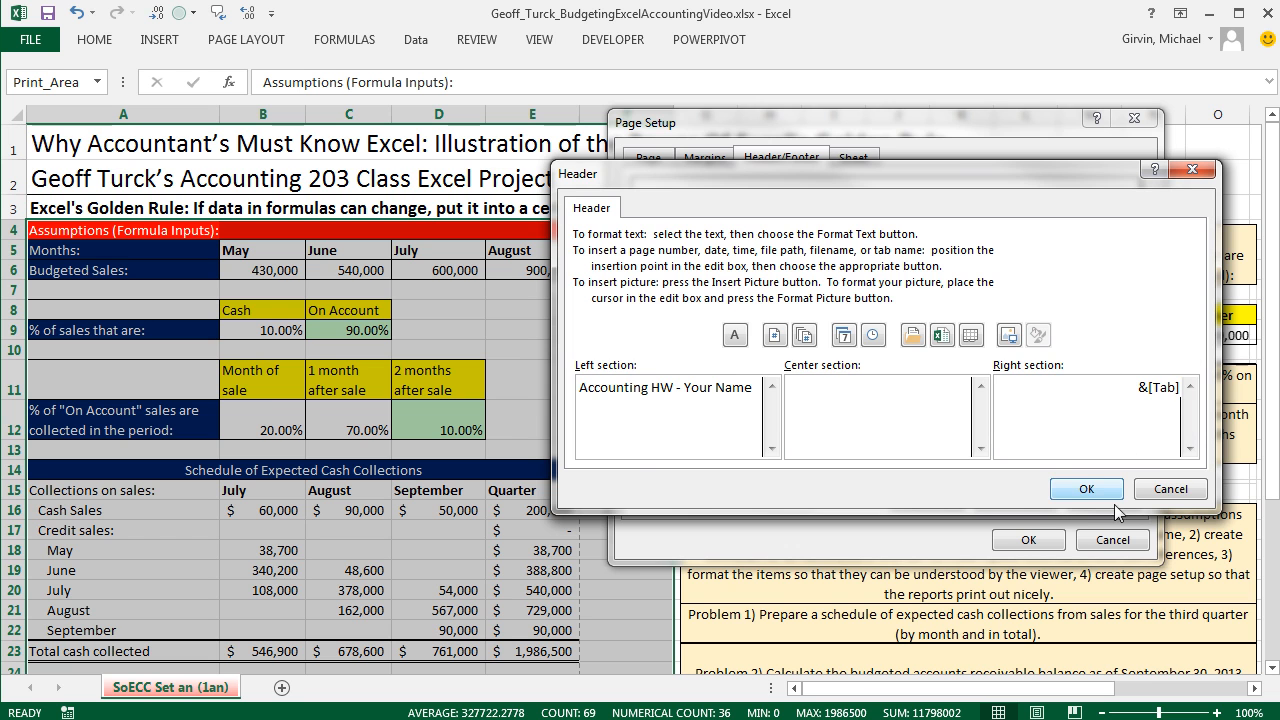
click(1086, 489)
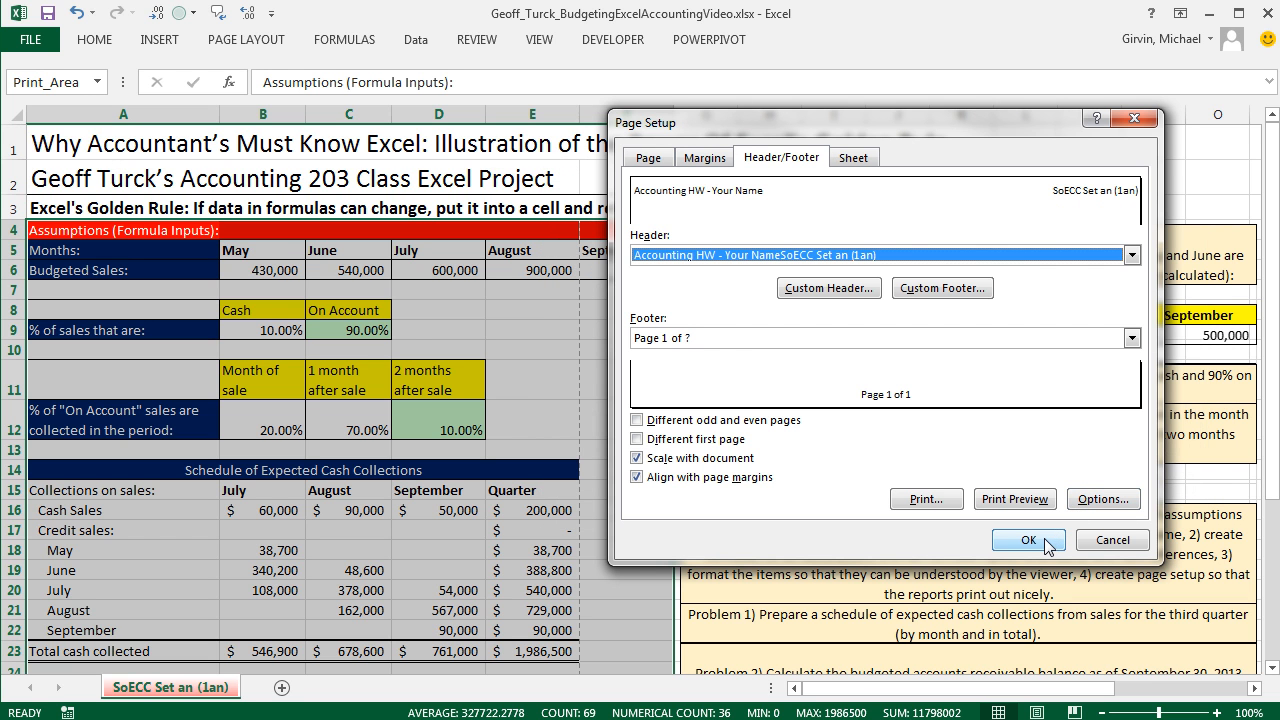
click(853, 160)
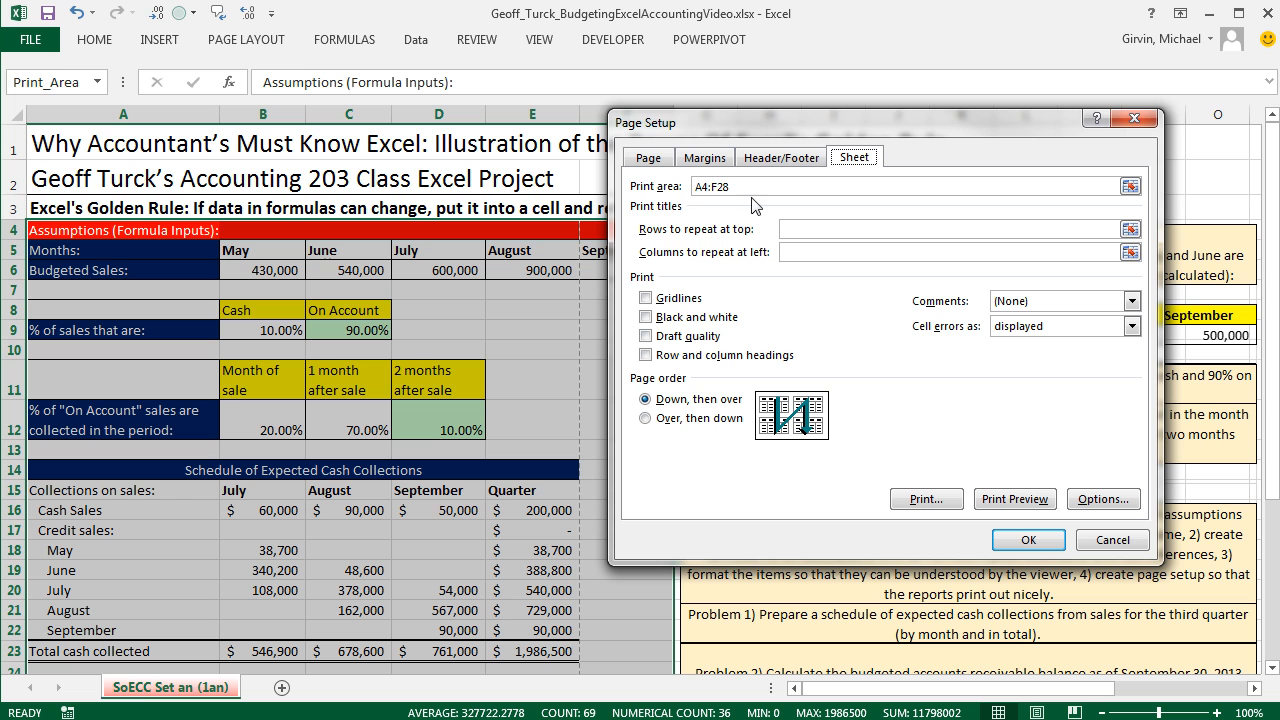
click(1036, 543)
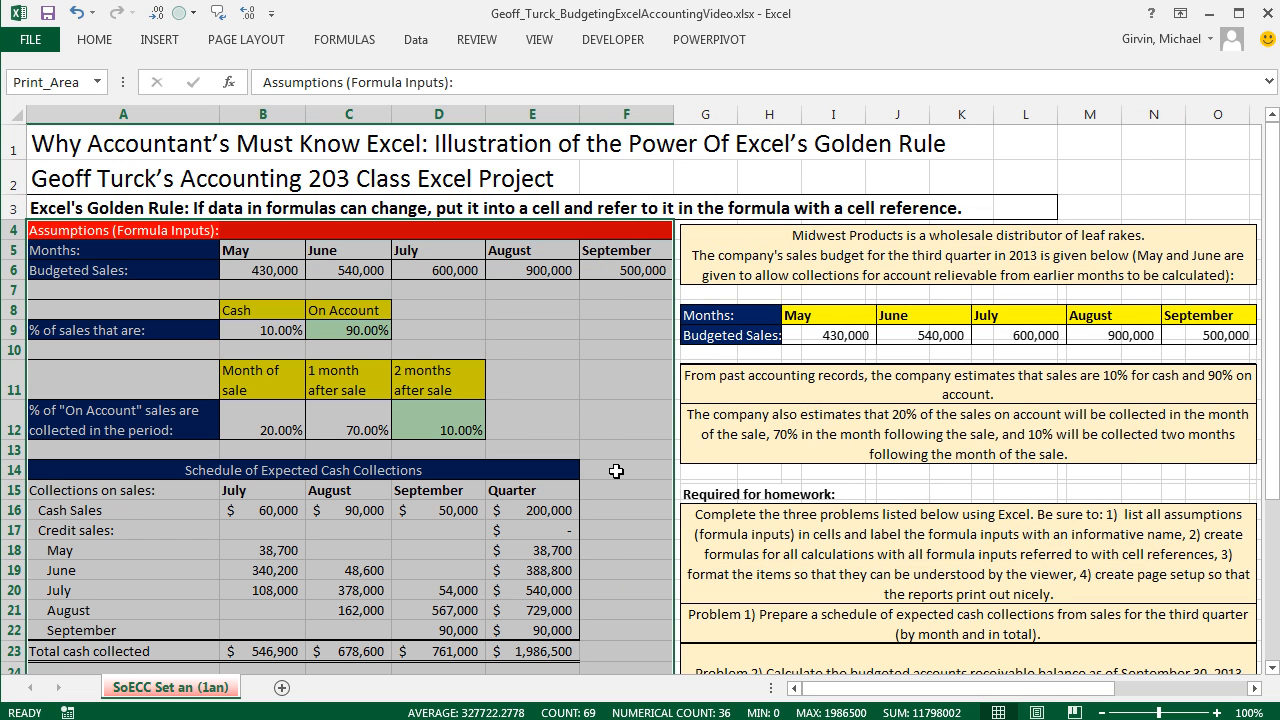
Preview the printout and enlarge its scaling above 100% of normal size so the report fills more of the single landscape page.
key(ctrl+p)
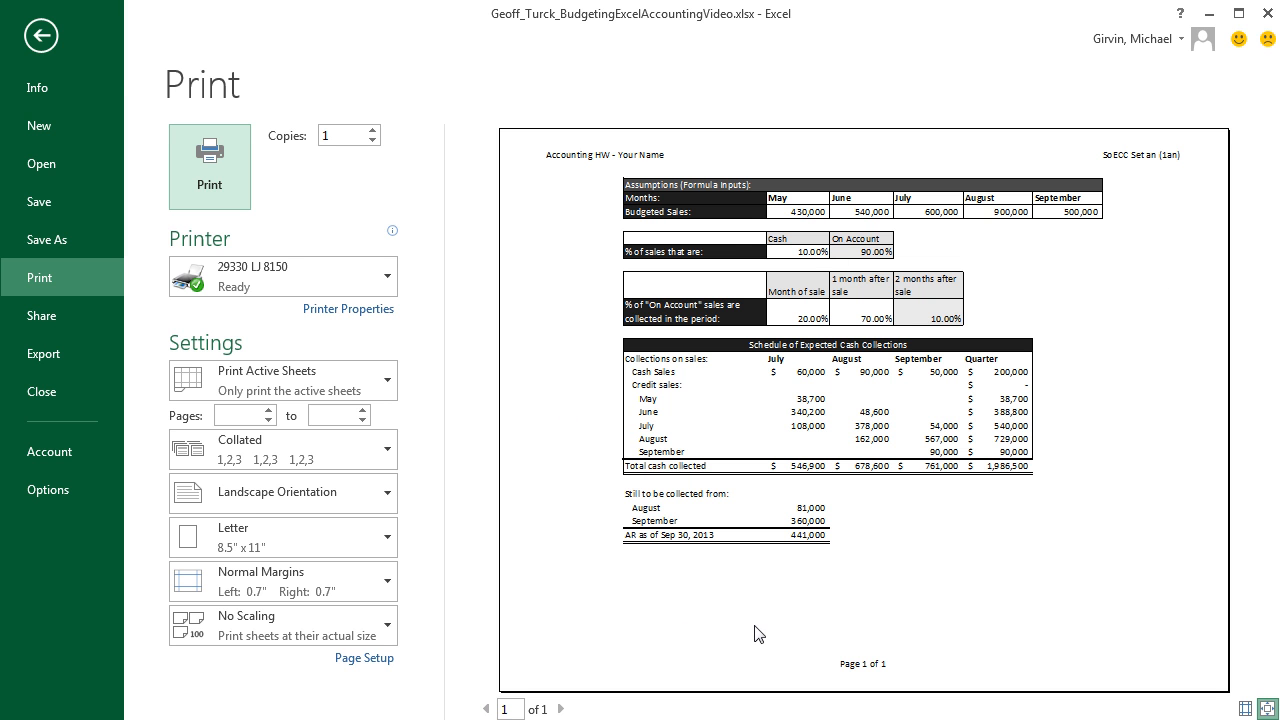
key(Escape)
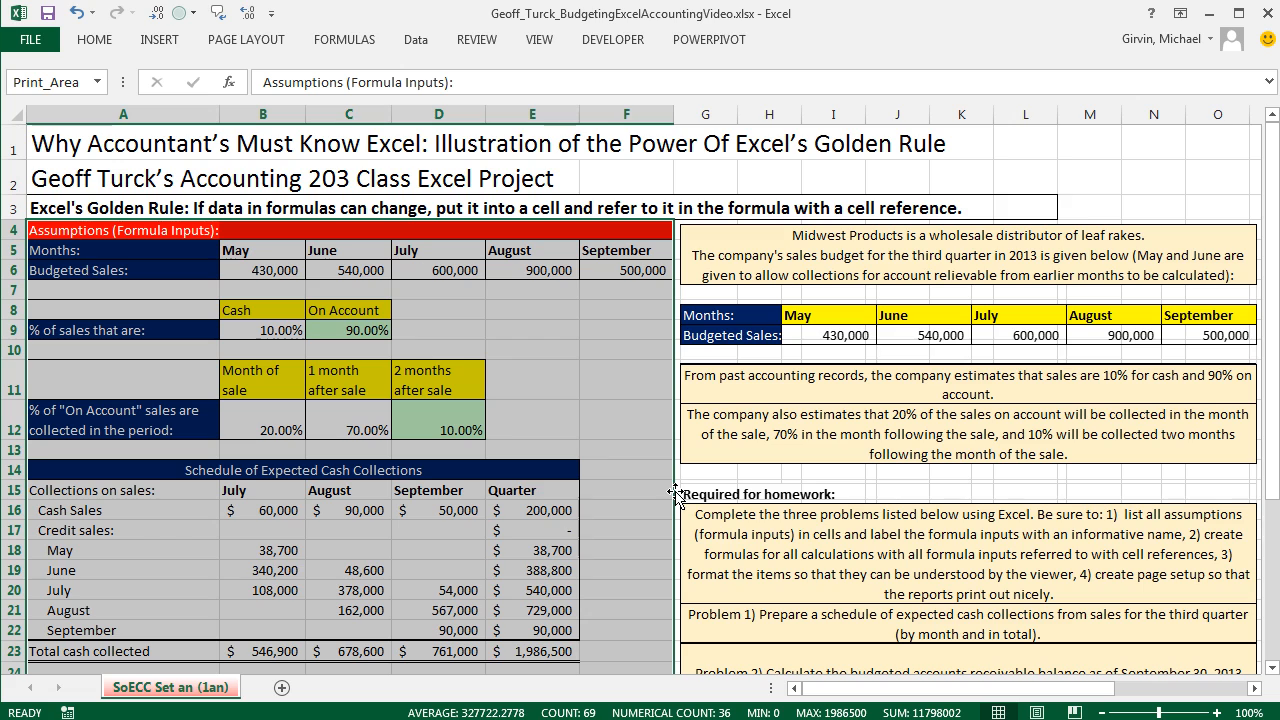
key(ctrl+p)
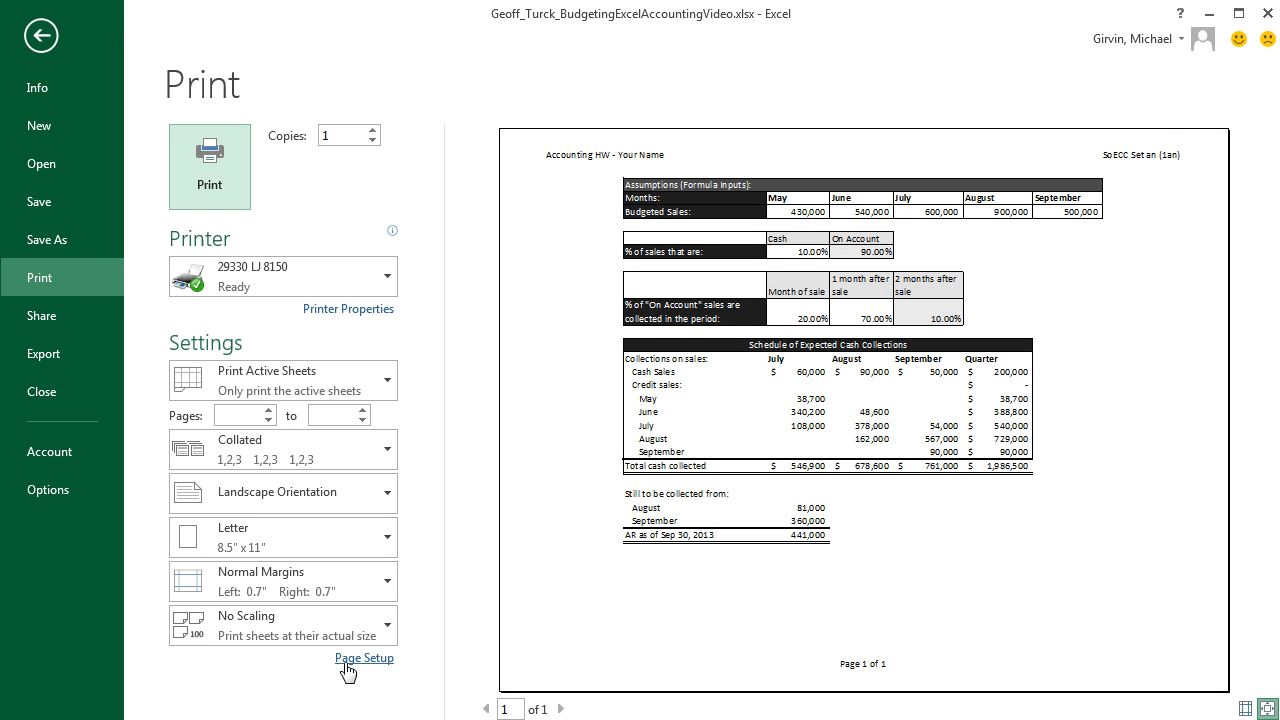
click(346, 660)
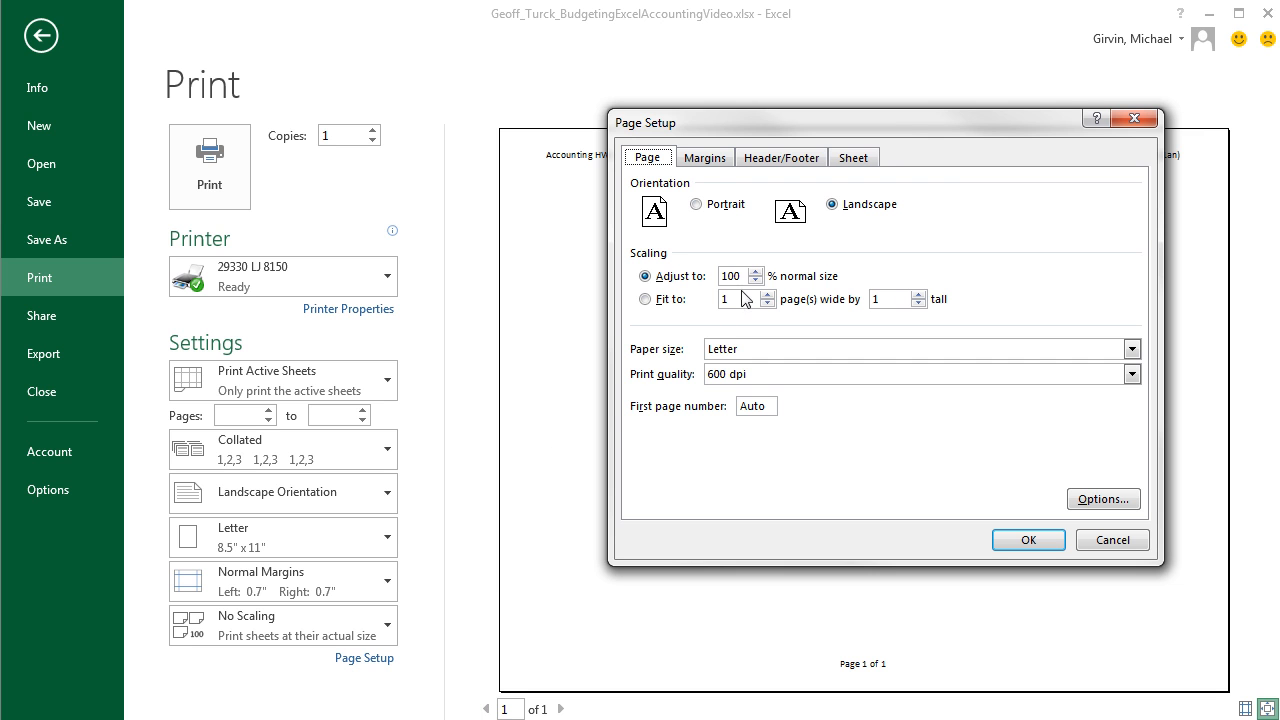
click(757, 272)
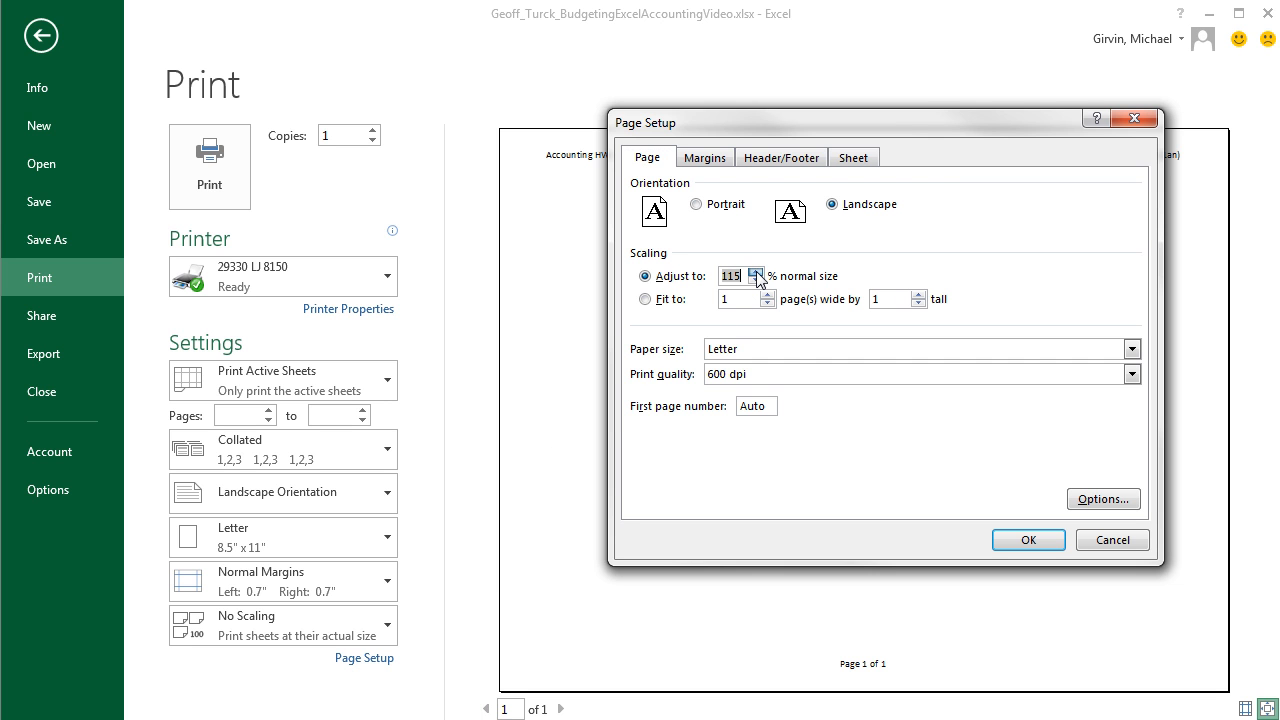
click(1028, 538)
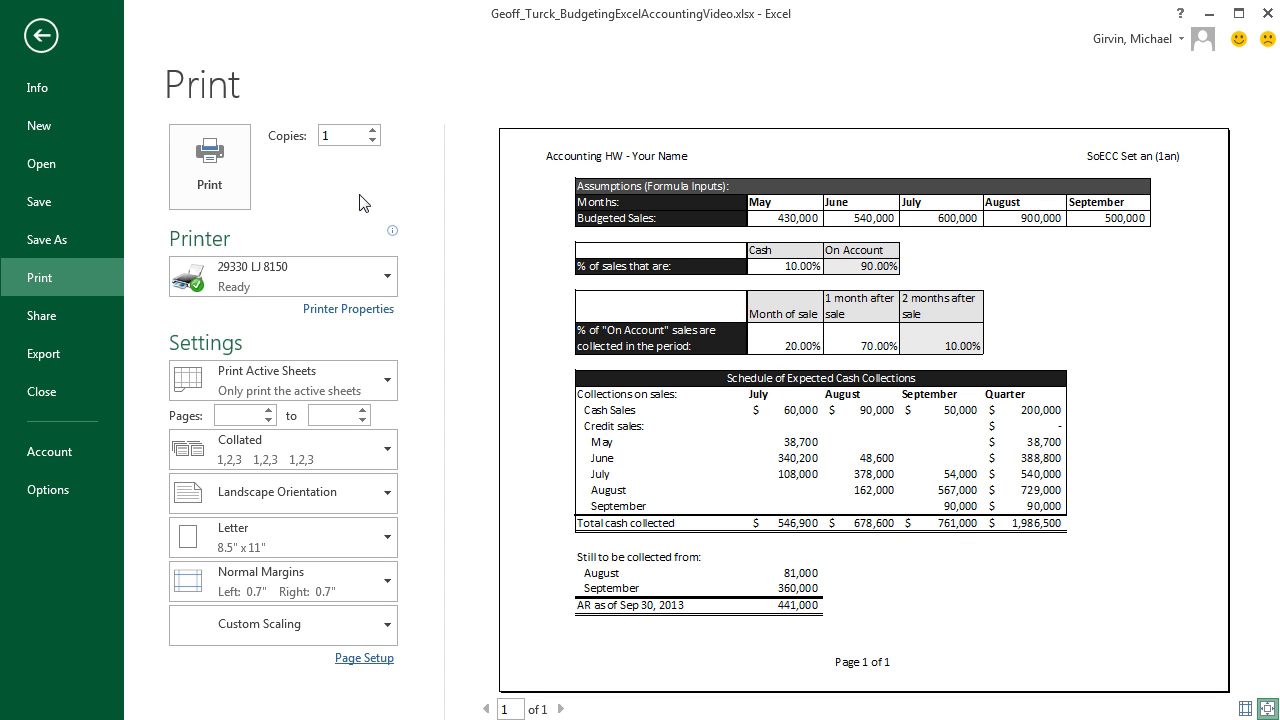
key(Escape)
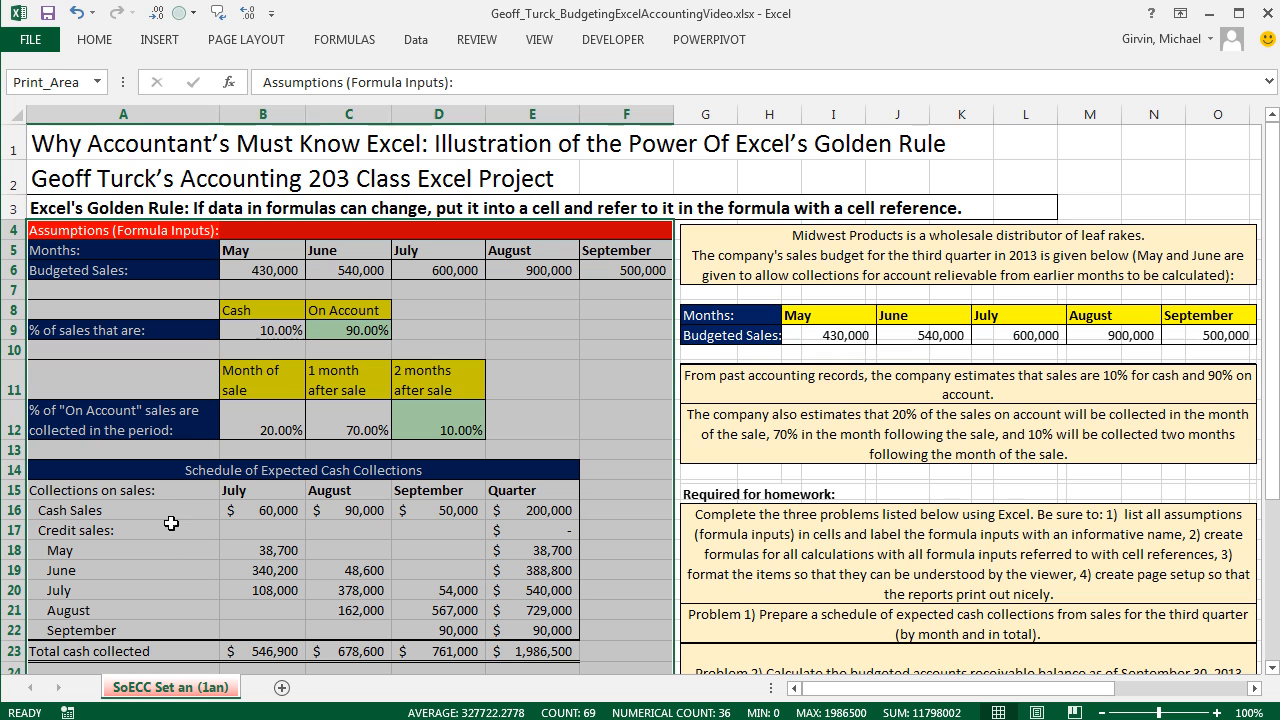
Rename the worksheet as SoECC Set (1).
double_click(178, 687)
drag(178, 687, 241, 688)
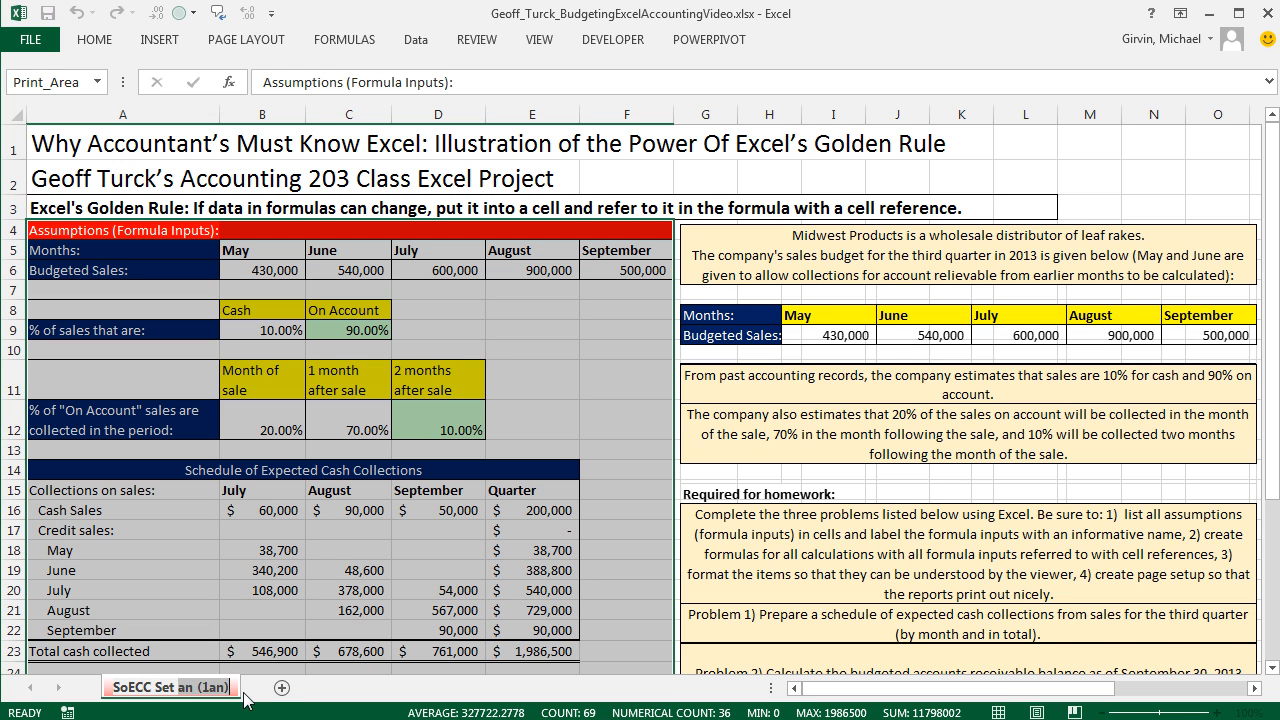
text((1))
key(Return)
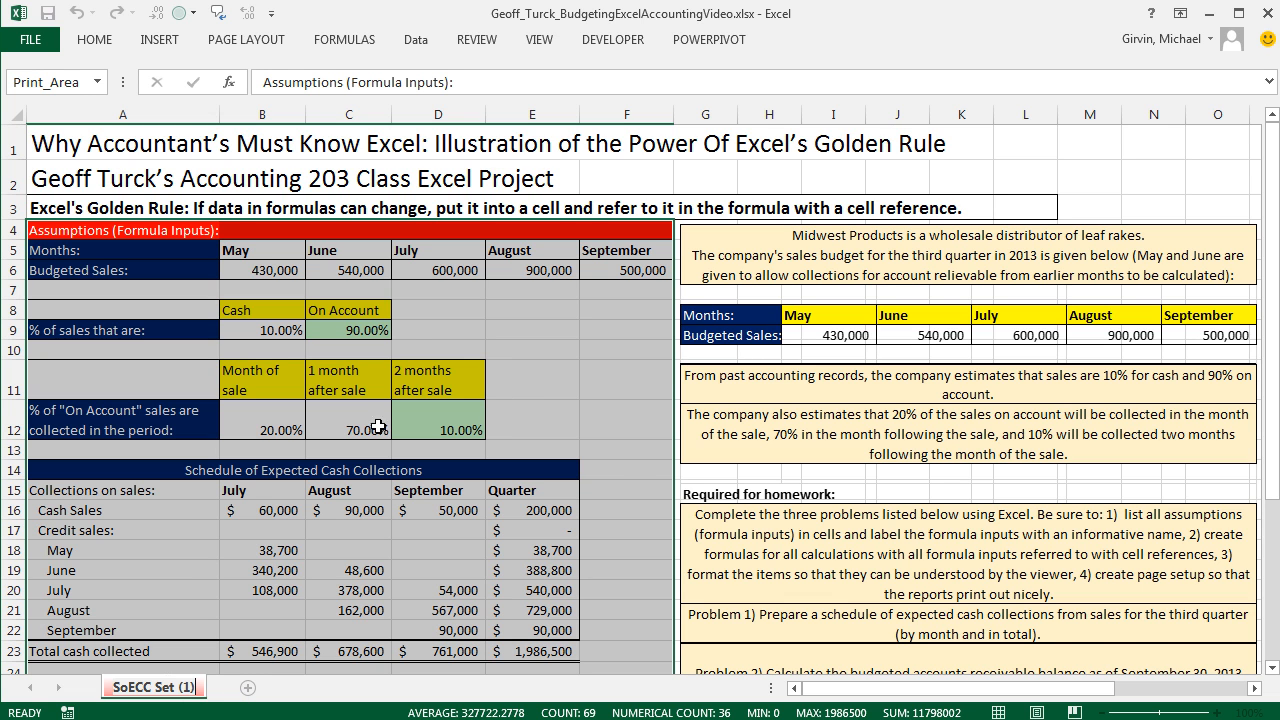
key(Return)
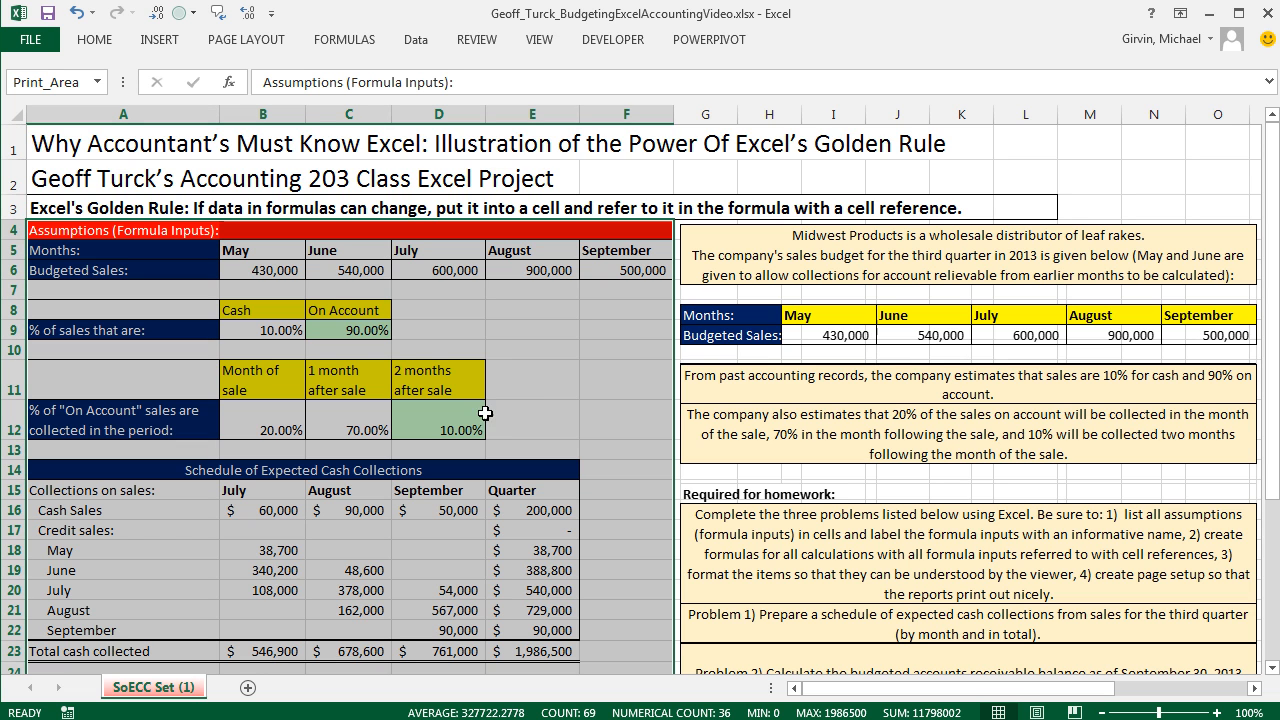
Copy the SoECC Set (1) worksheet to the end of the workbook, and duplicate that copy as a third sheet.
right_click(152, 692)
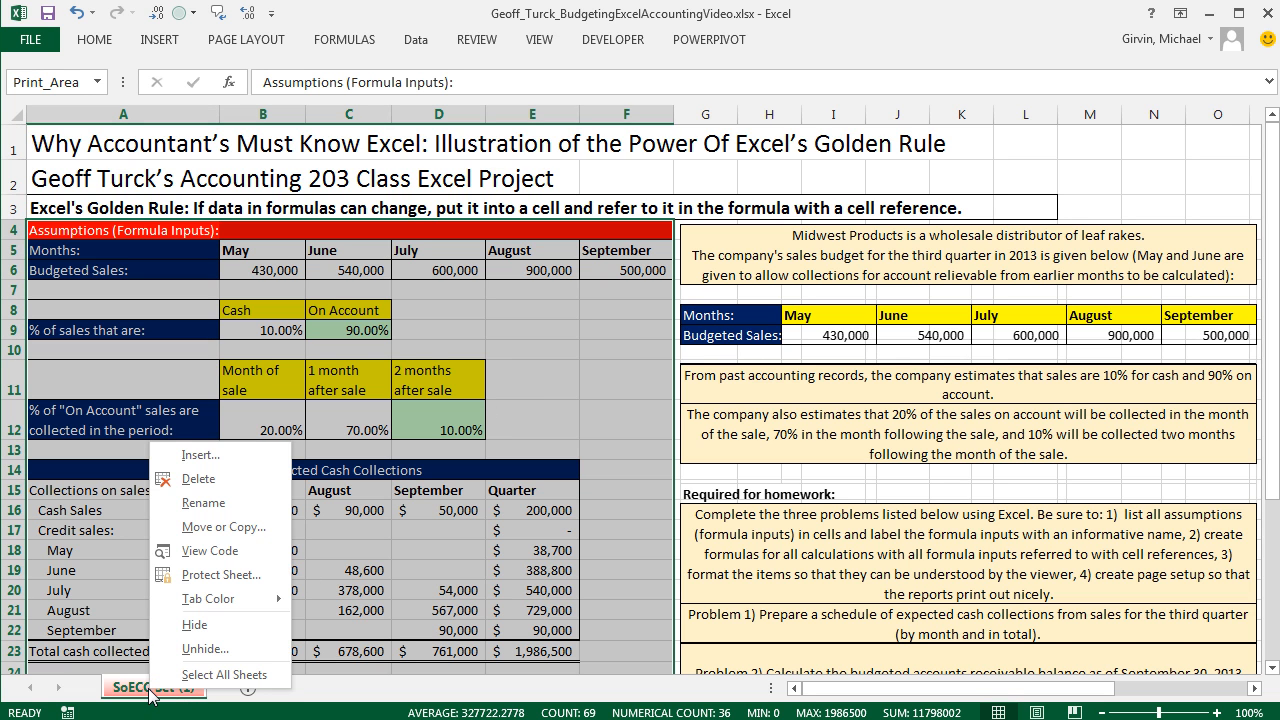
click(240, 529)
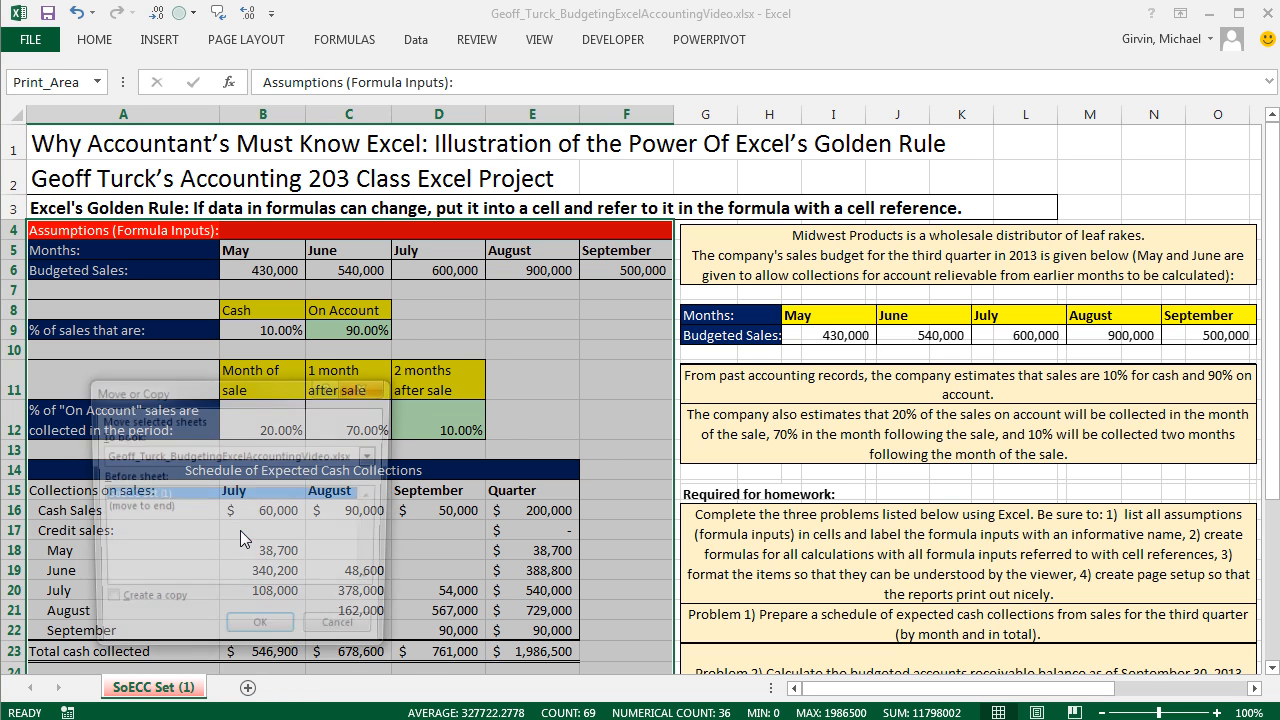
drag(253, 390, 334, 373)
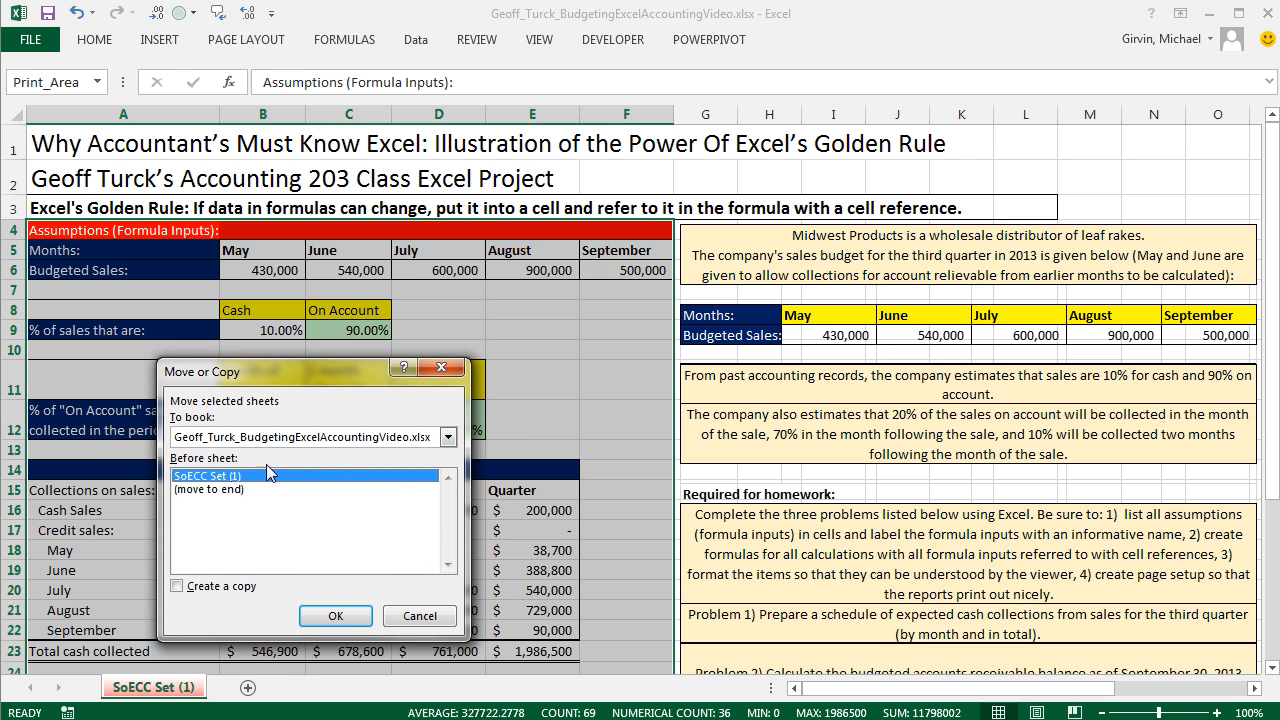
click(224, 491)
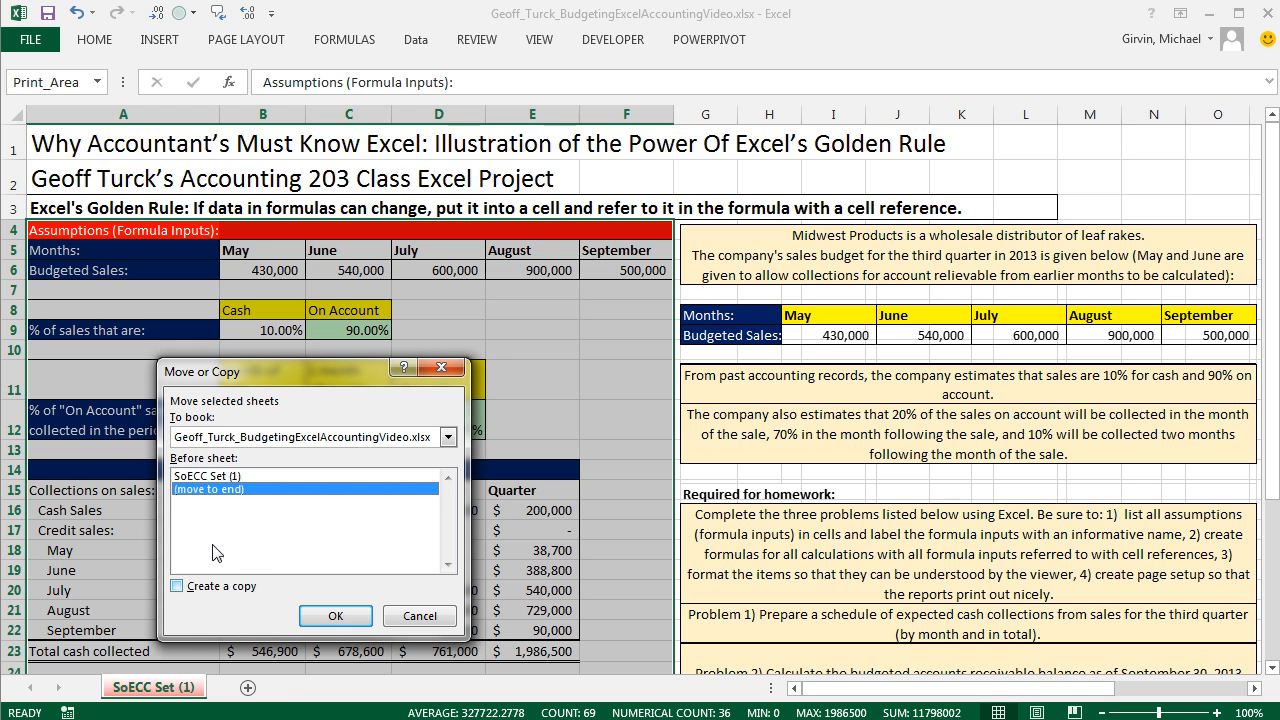
click(177, 587)
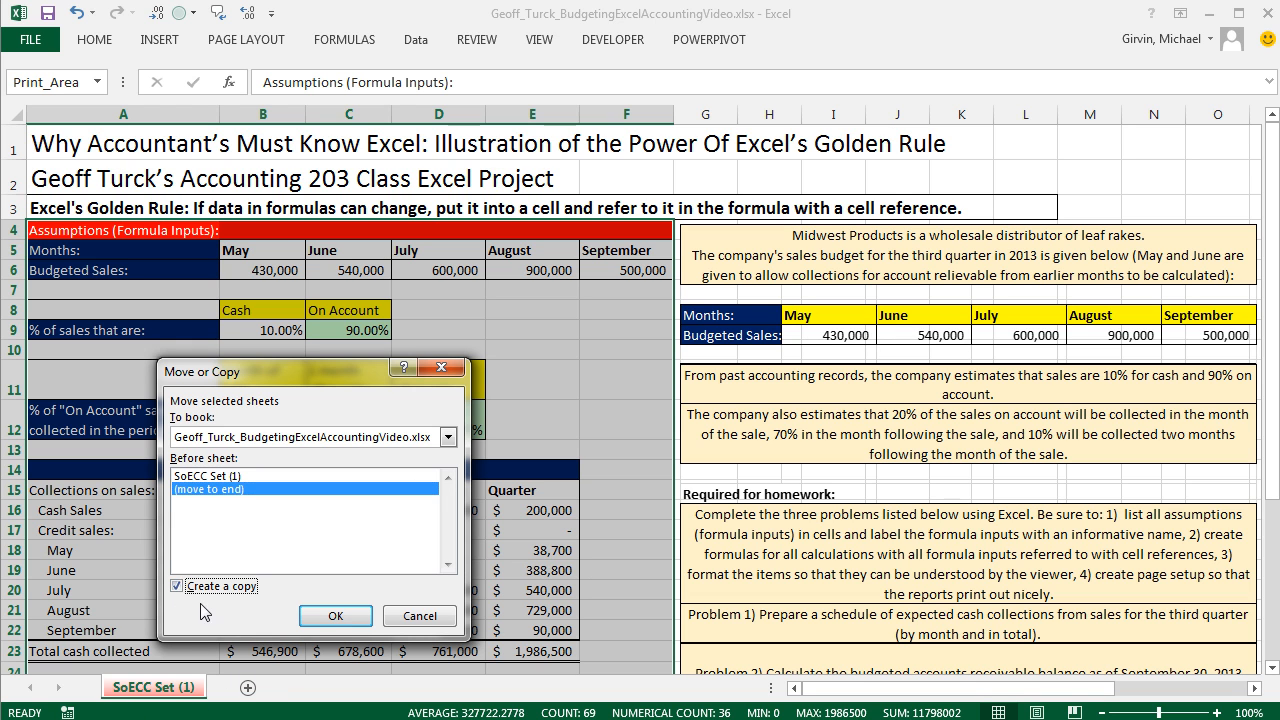
click(336, 616)
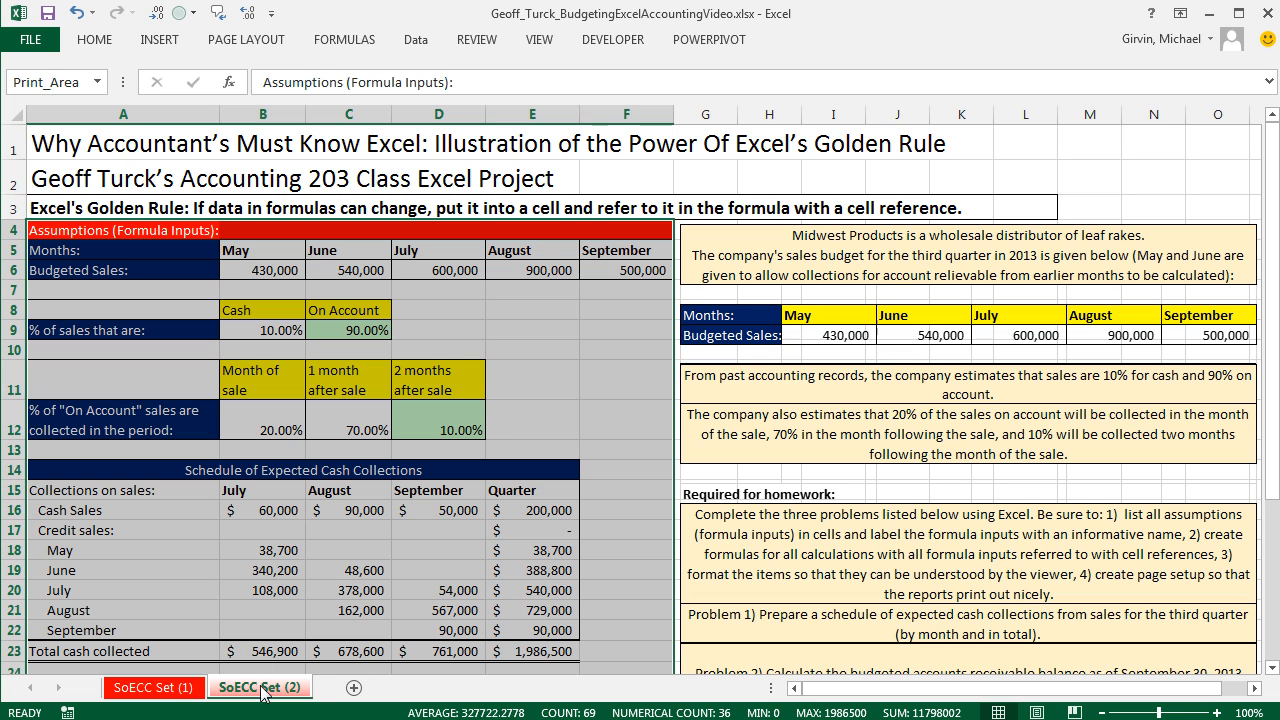
drag(258, 692, 350, 645)
drag(350, 645, 350, 645)
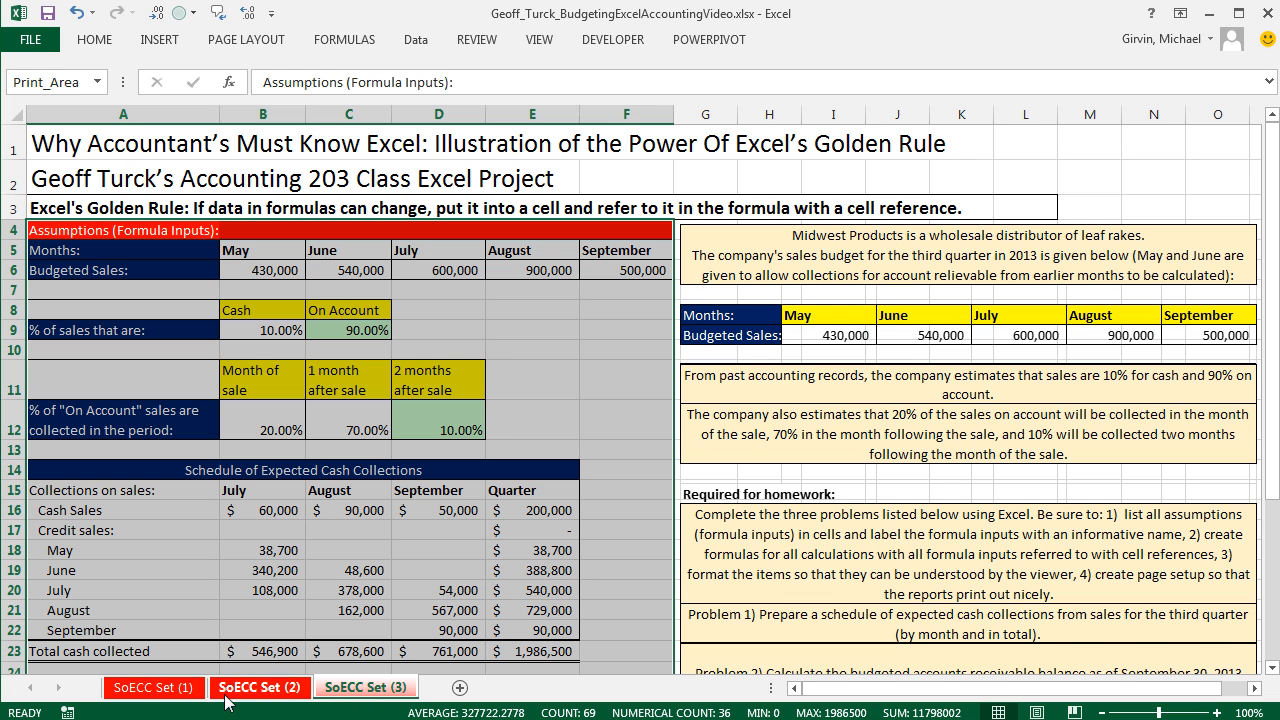
On the SoECC Set (2) sheet, set the percentage of sales that are cash to 15%, following the Problem 3 assumptions.
click(259, 687)
scroll(865, 562, down, 3)
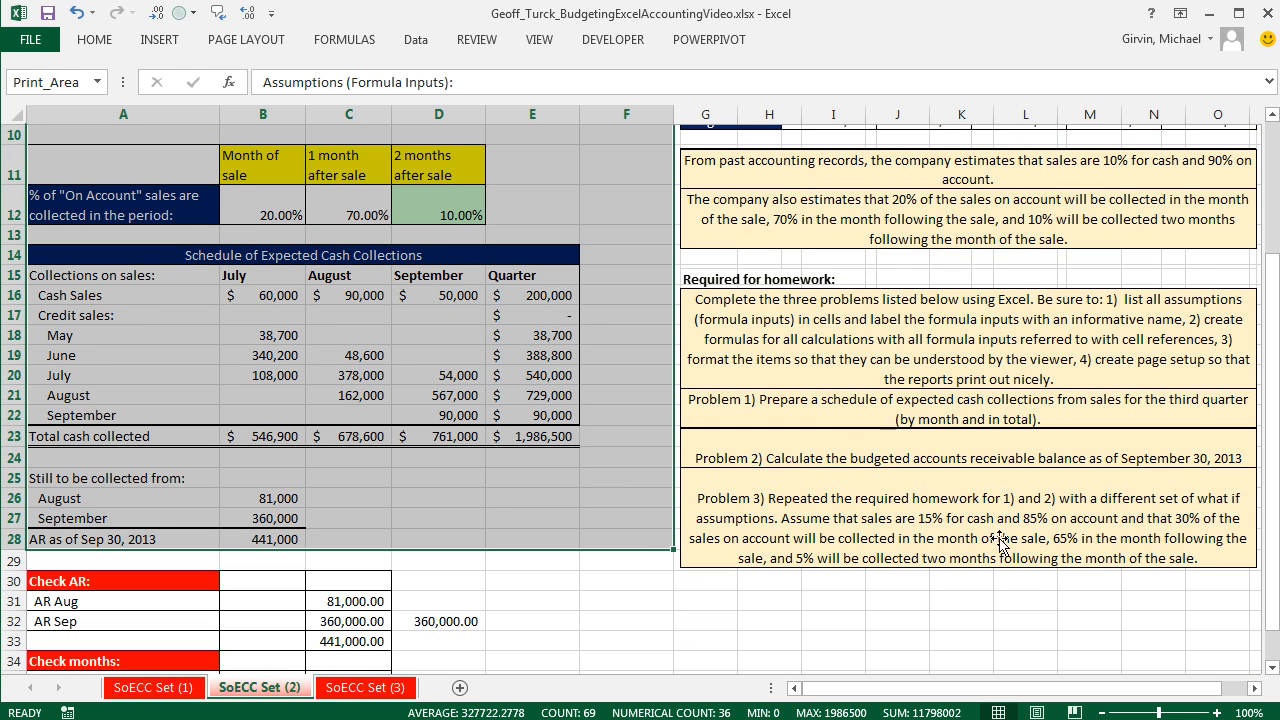
scroll(781, 544, up, 3)
click(249, 331)
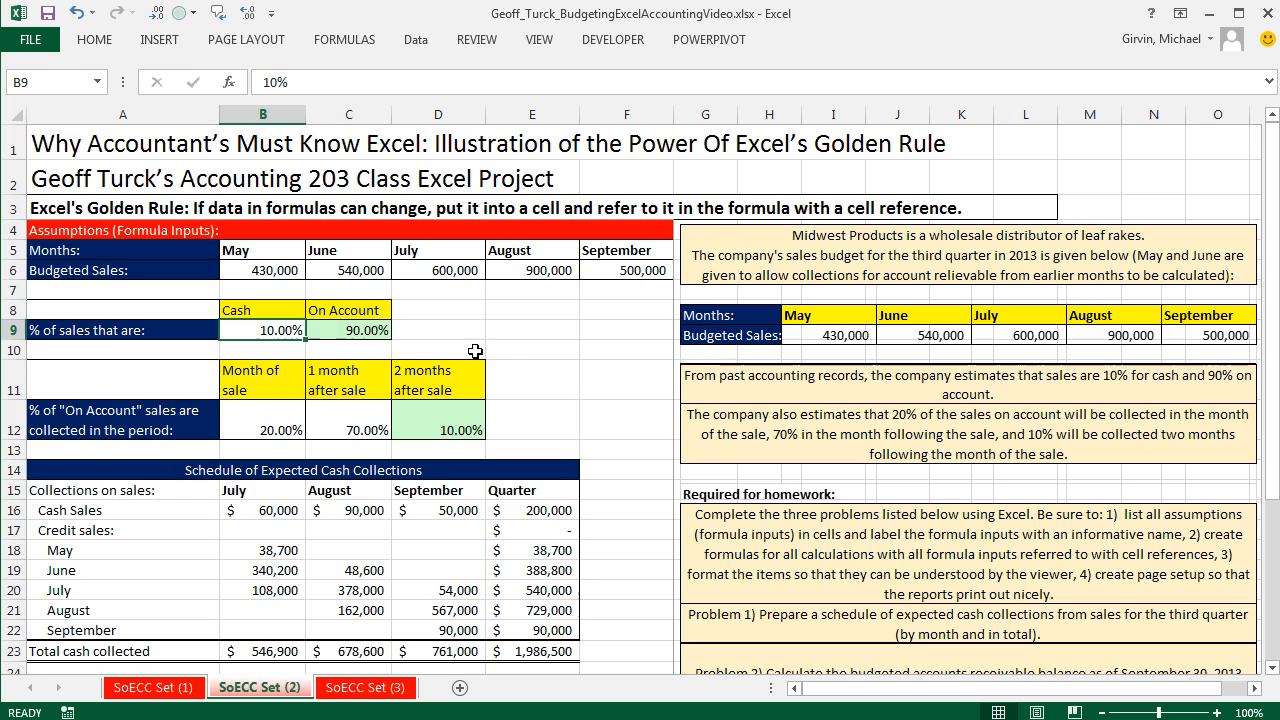
text(15)
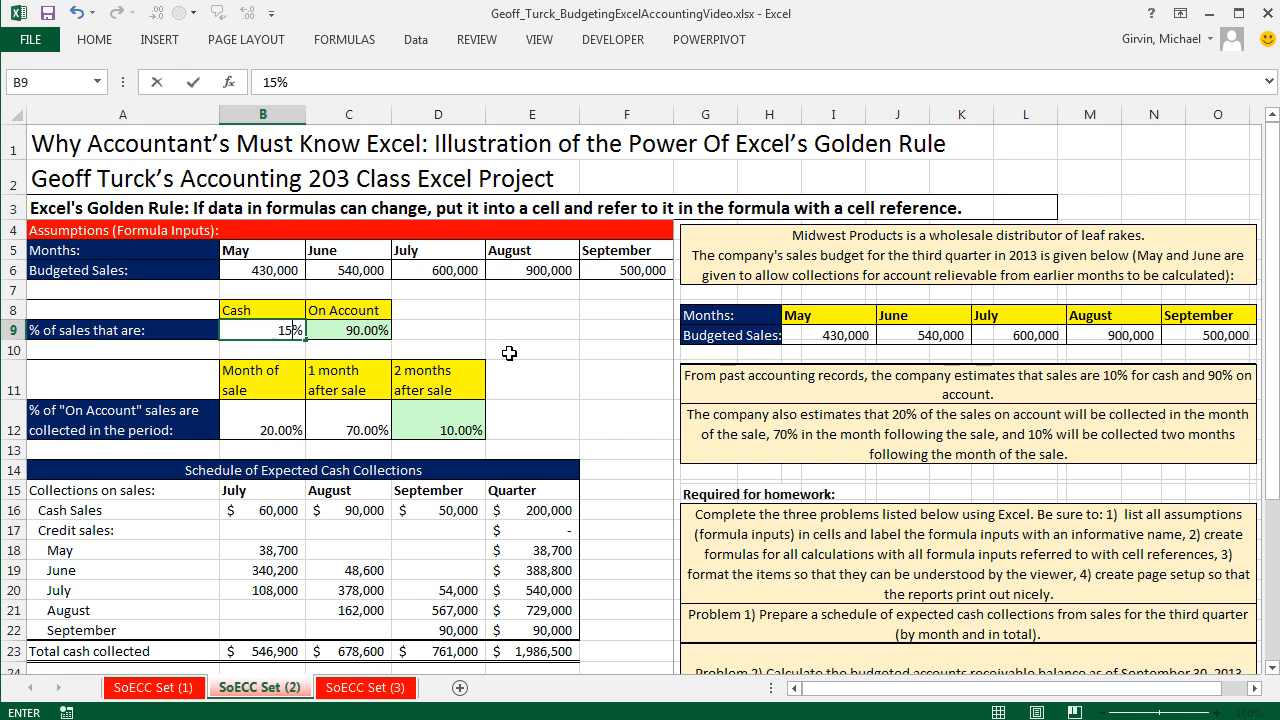
key(Return)
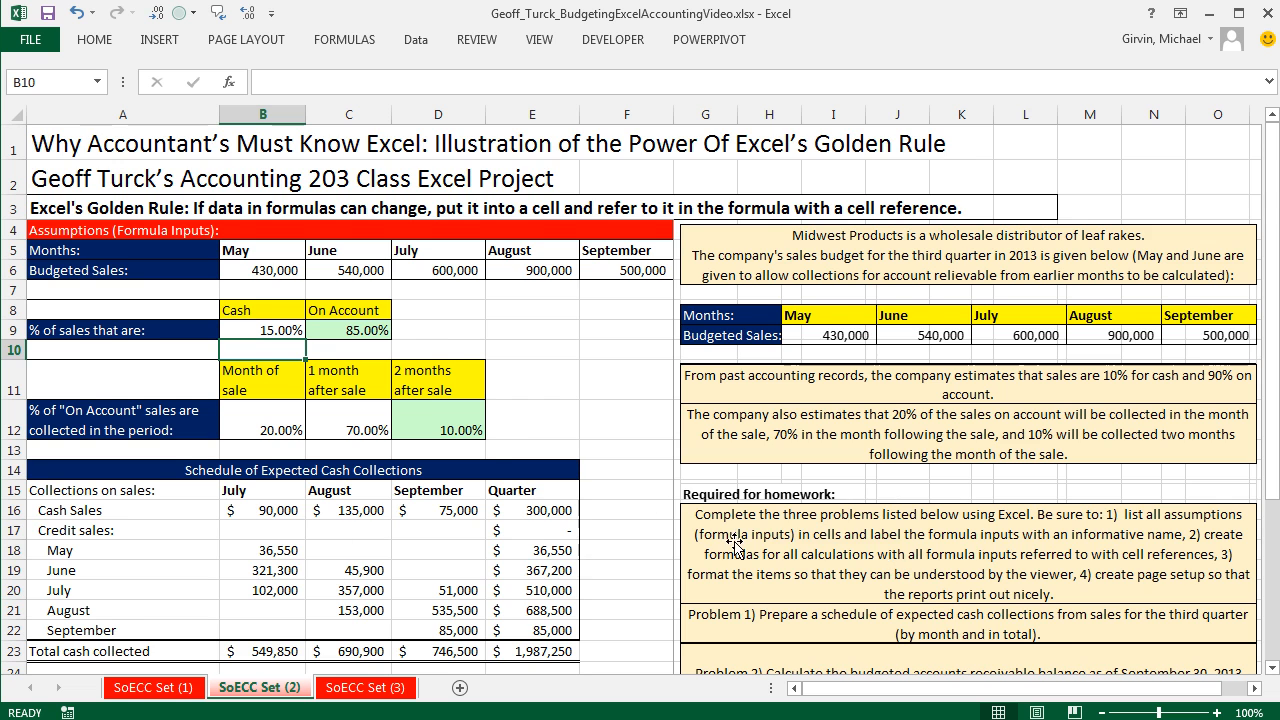
Set the on-account collection percentages on SoECC Set (2) to 30% in the month of sale and 65% one month after.
scroll(960, 556, down, 1)
scroll(960, 556, down, 2)
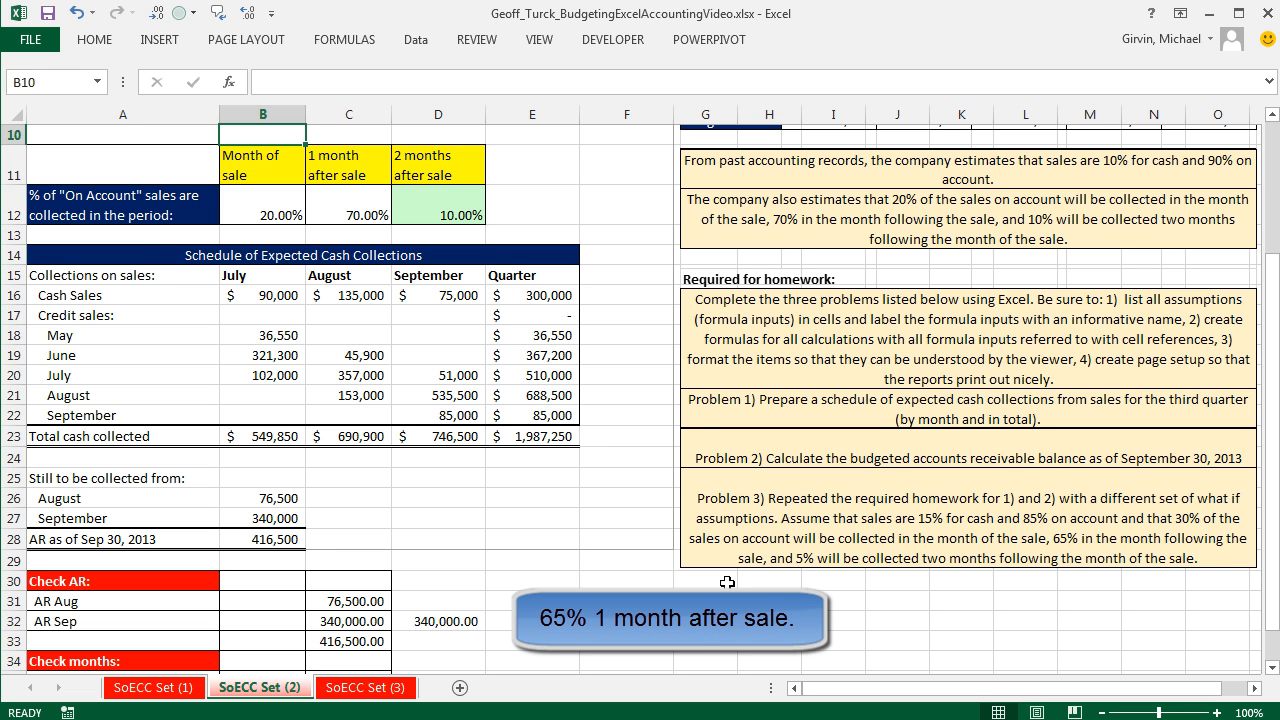
scroll(753, 583, up, 3)
click(272, 415)
text(30%)
key(Tab)
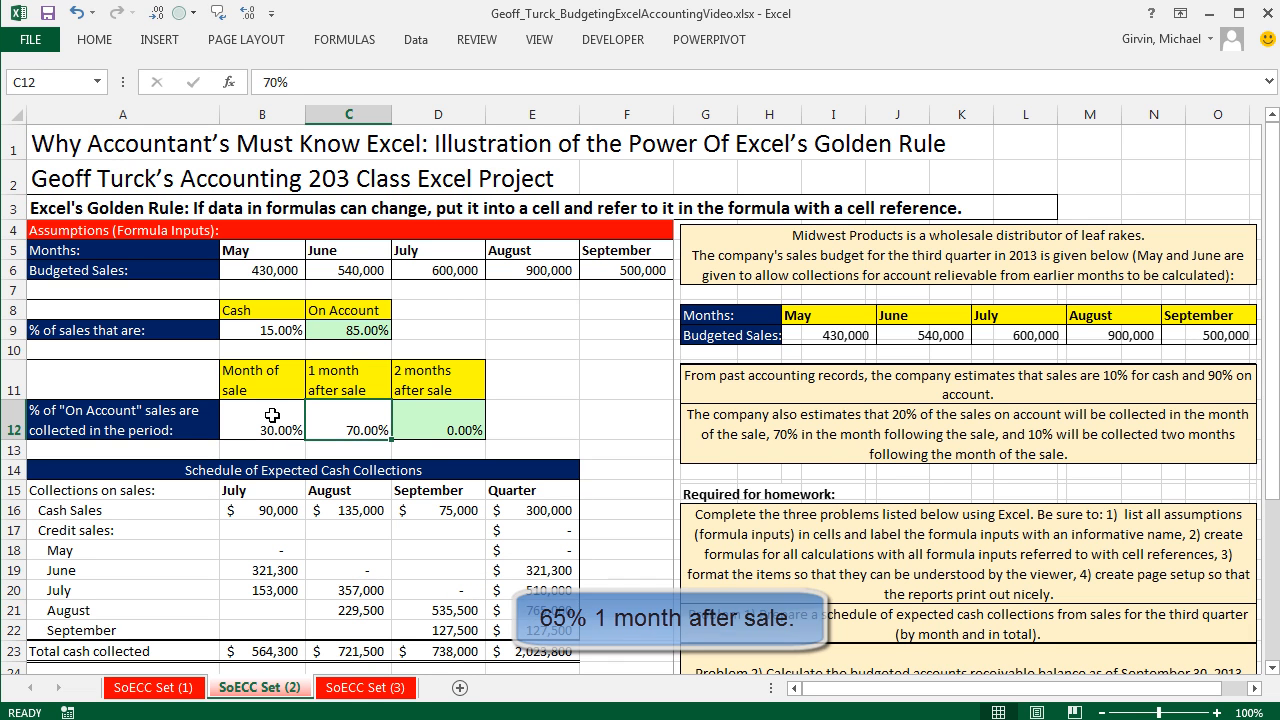
text(65%)
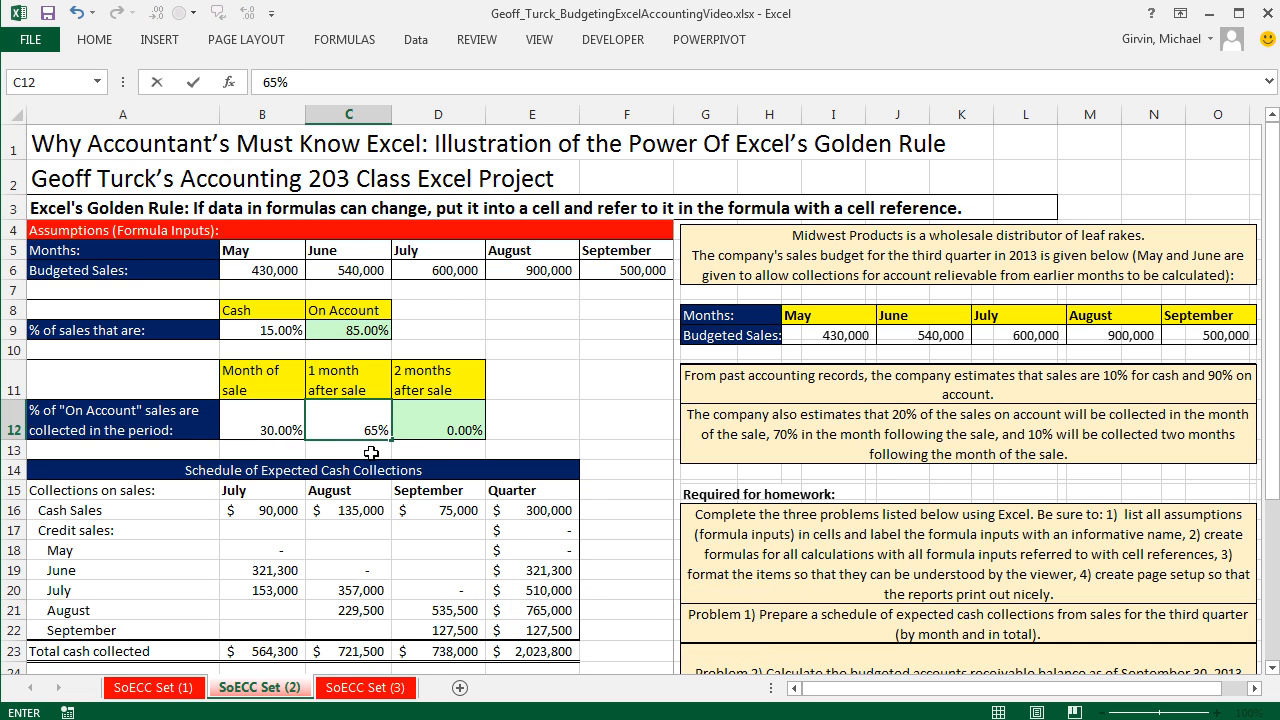
key(Tab)
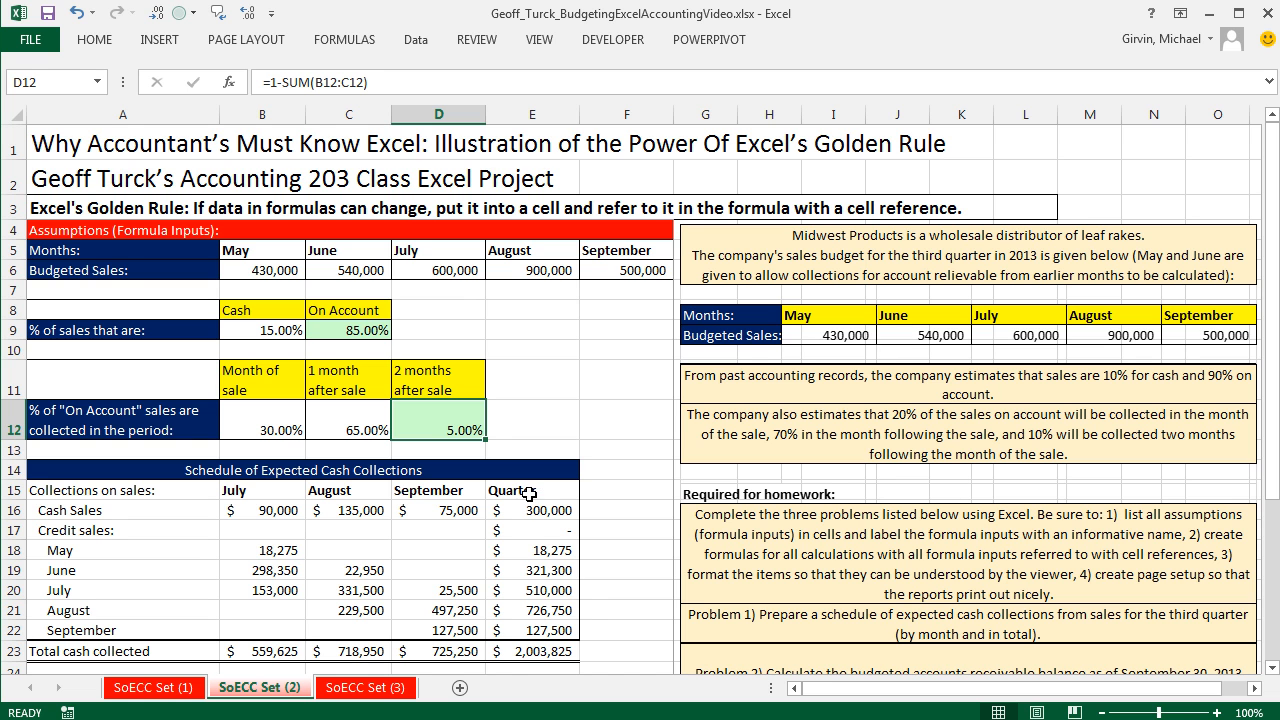
On the SoECC Set (3) sheet, set cash sales to 12%, month-of-sale collections to 15% and one-month-after collections to 50%.
click(380, 689)
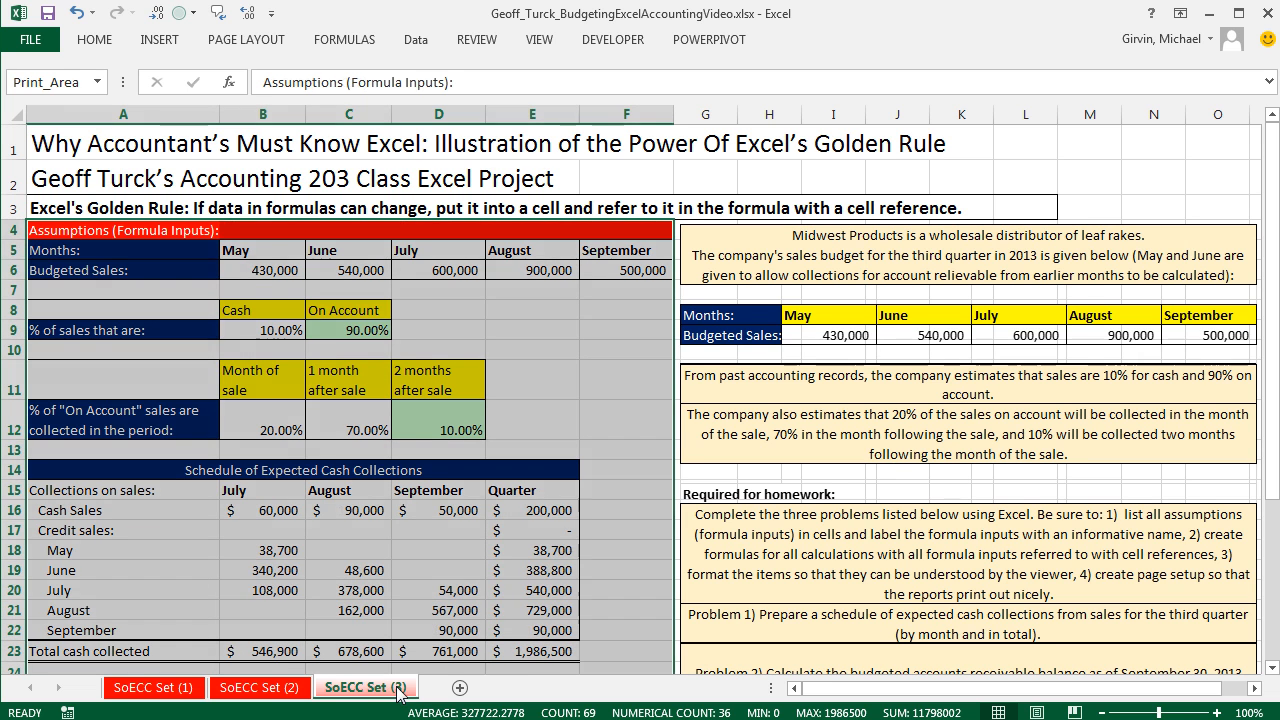
click(285, 328)
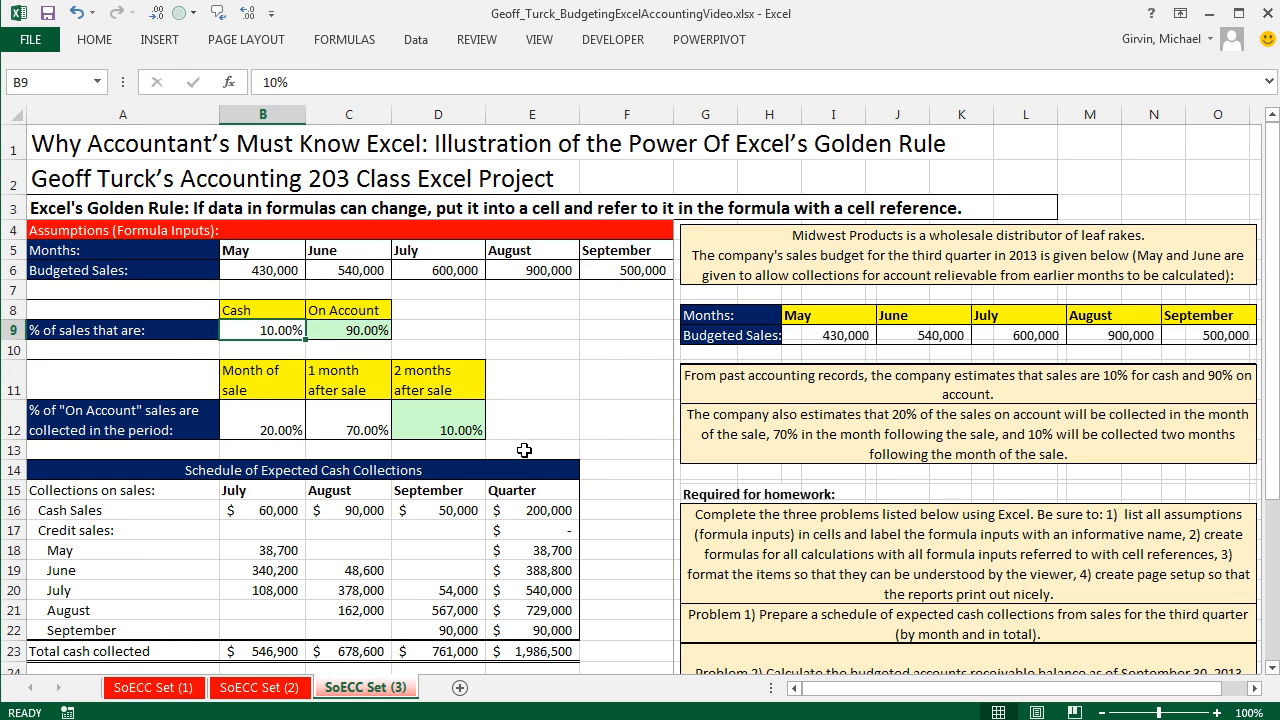
text(12)
key(Return)
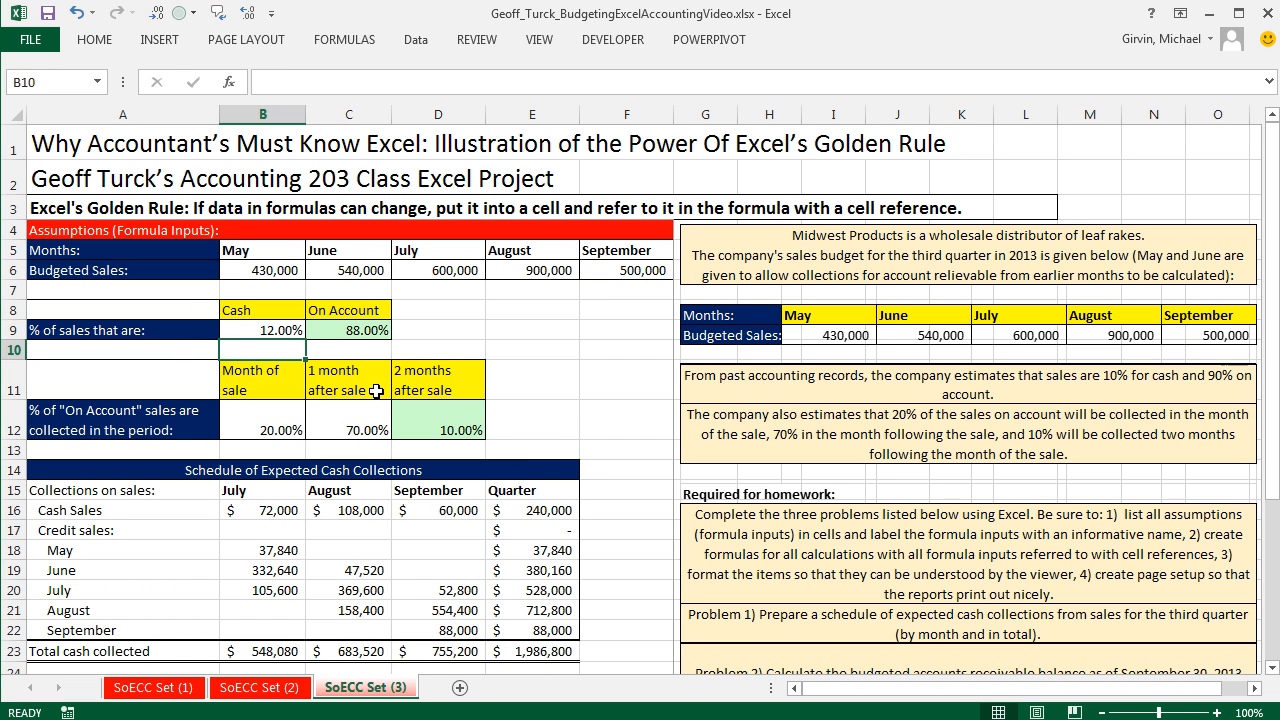
click(274, 422)
text(15)
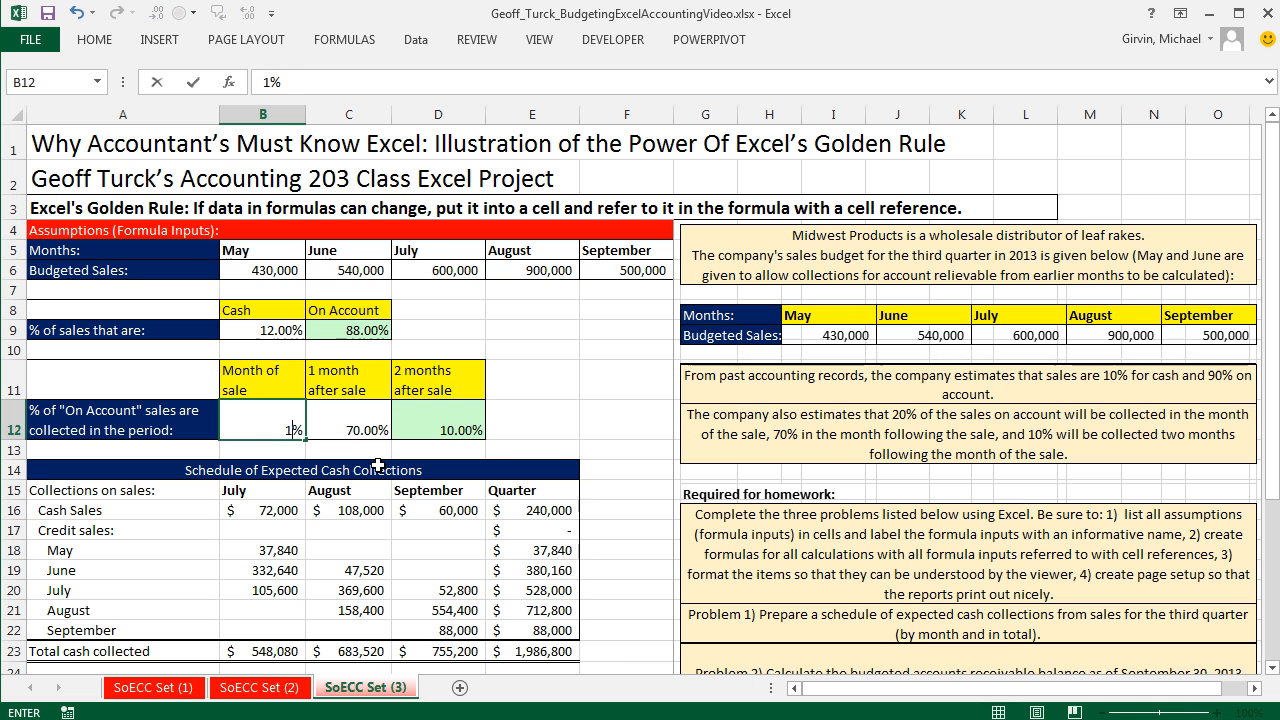
click(365, 428)
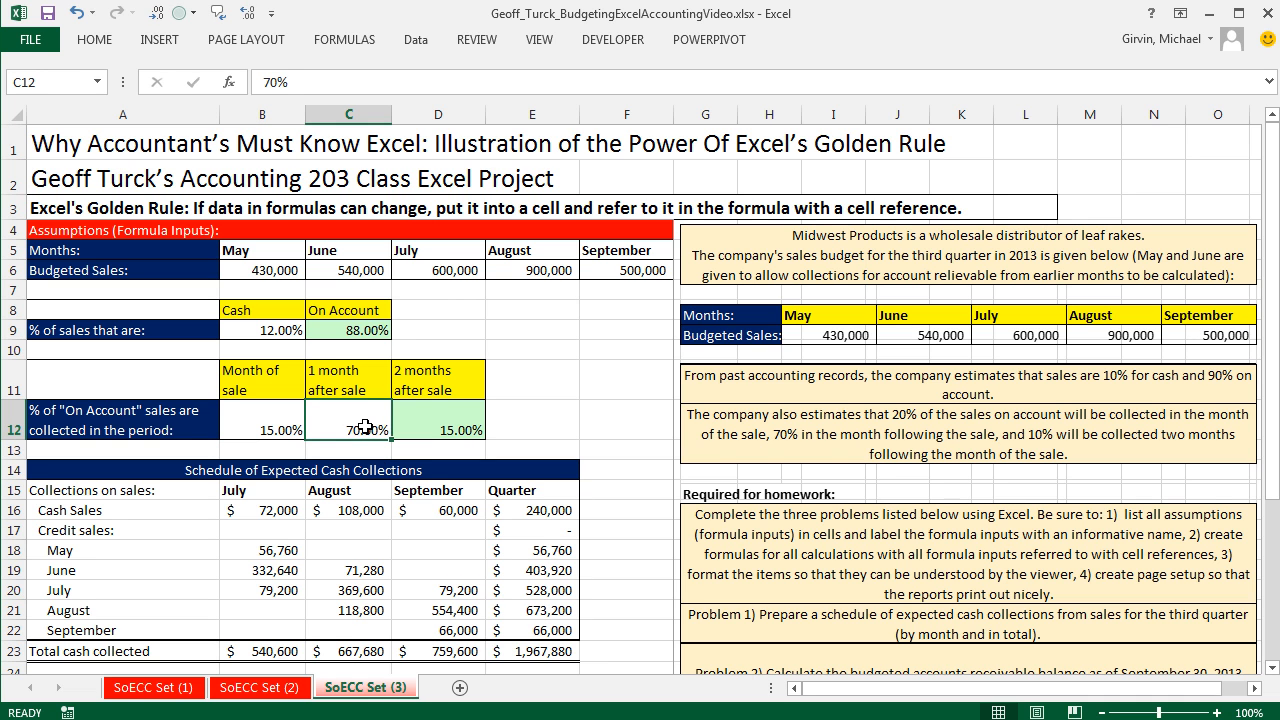
text(50)
key(Return)
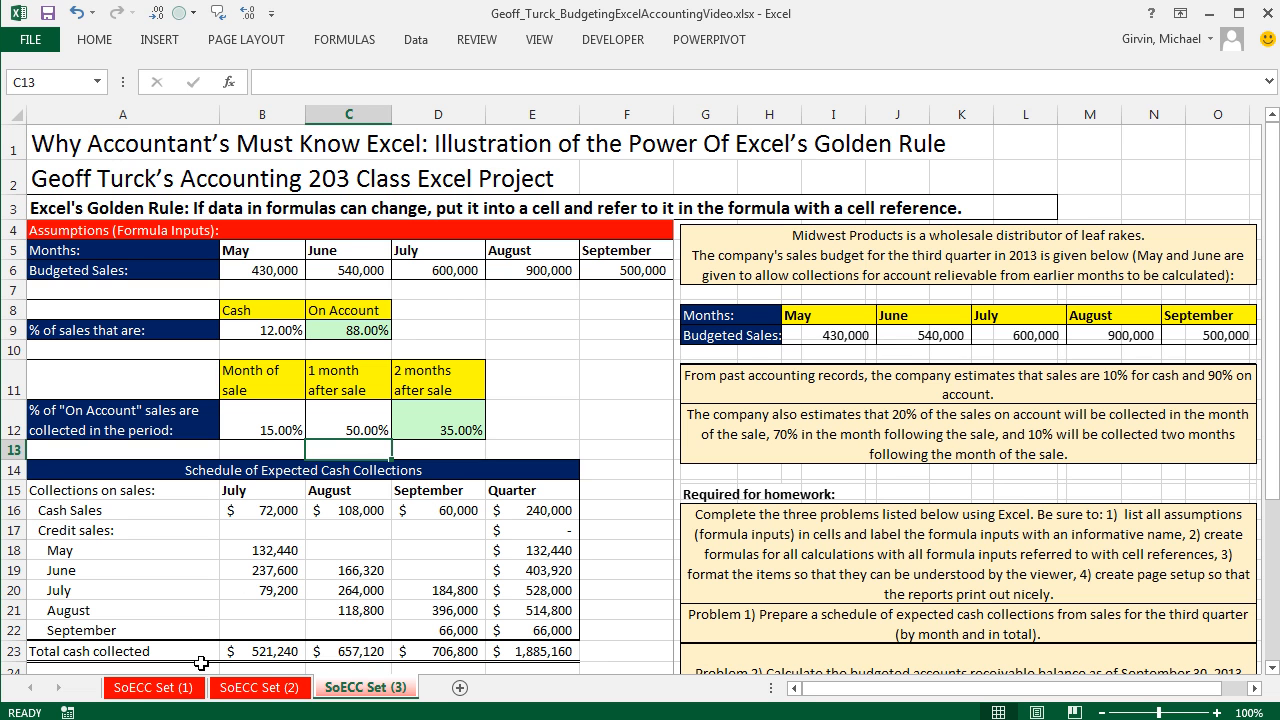
Preview the printout with Print Entire Workbook and page through all of the assumption set sheets.
key(ctrl+p)
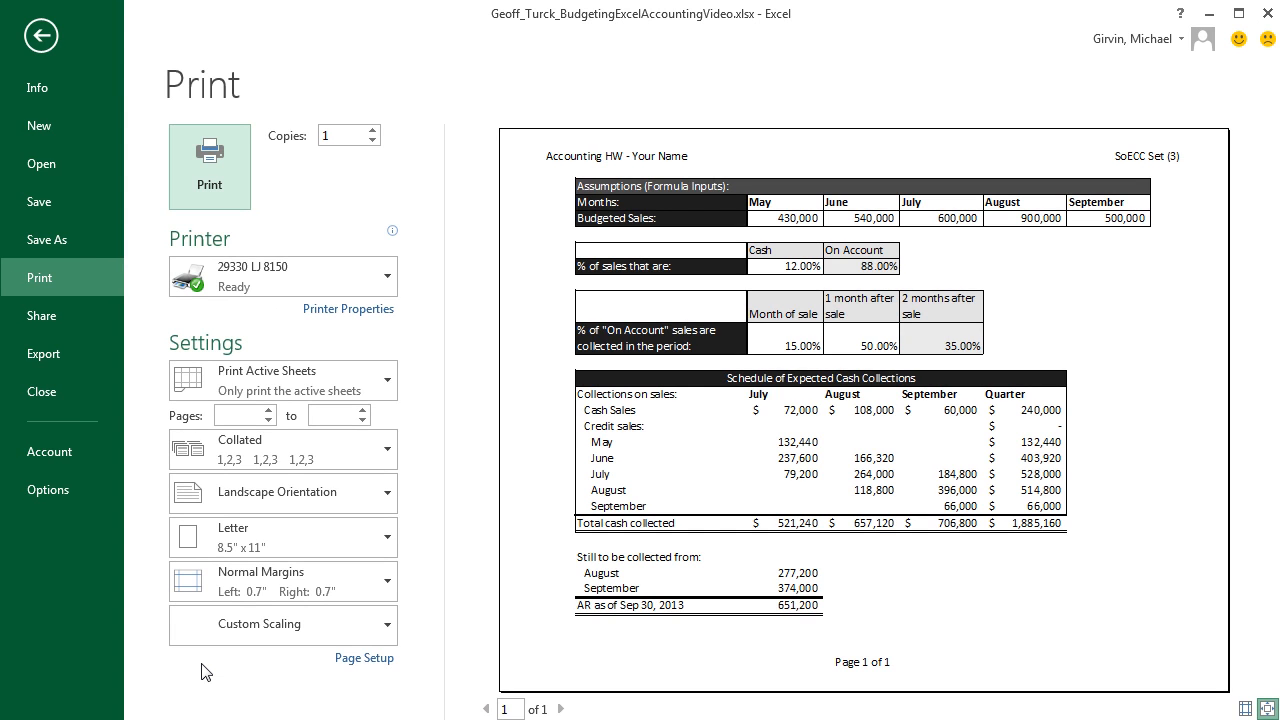
click(388, 381)
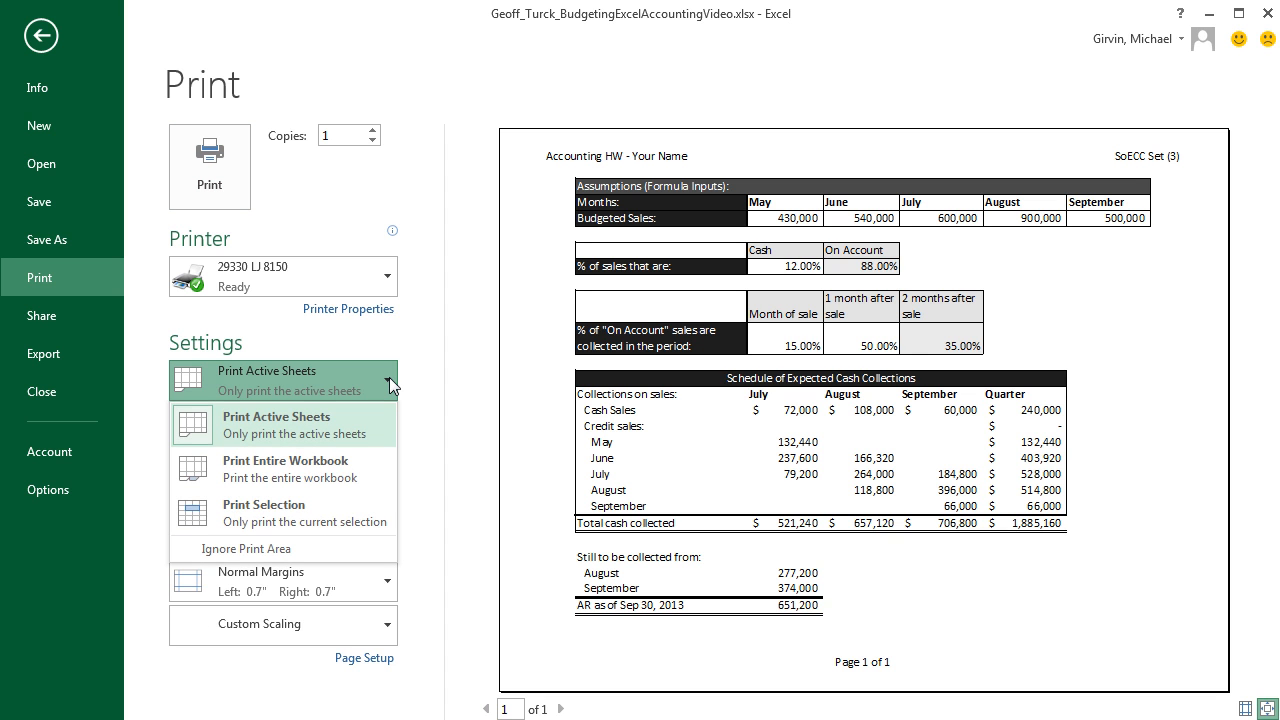
click(305, 475)
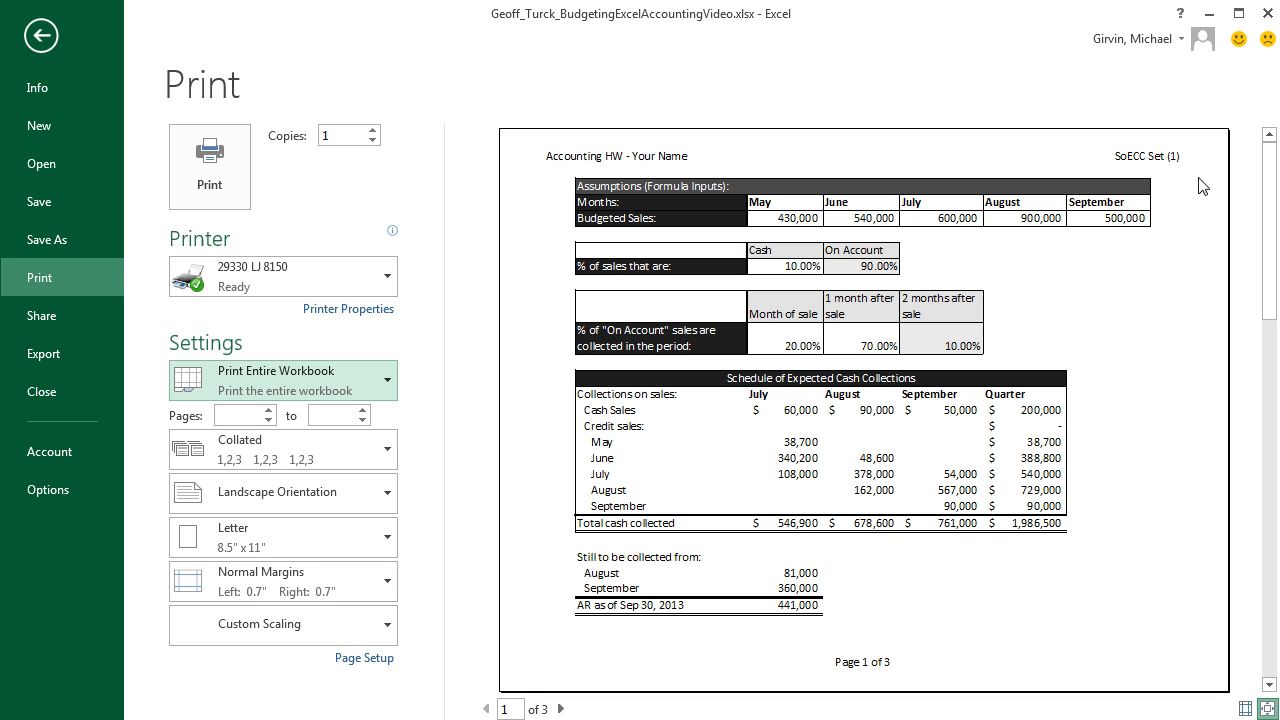
click(561, 708)
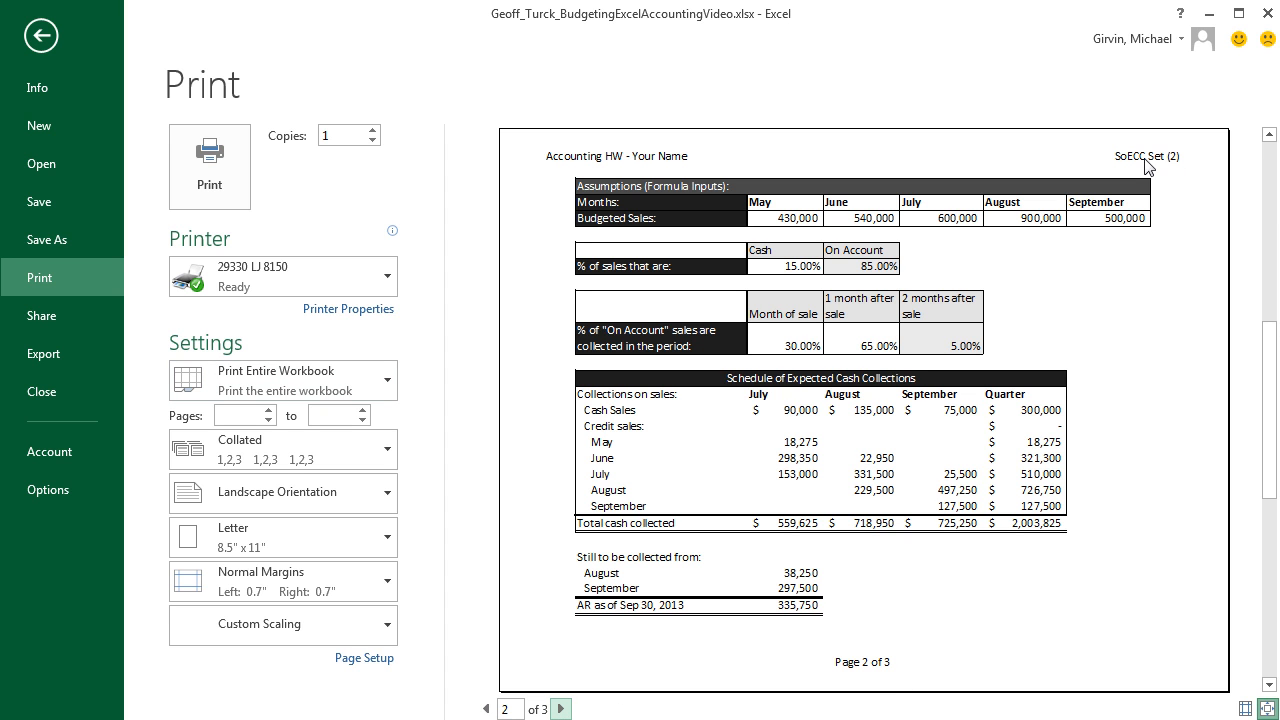
click(561, 708)
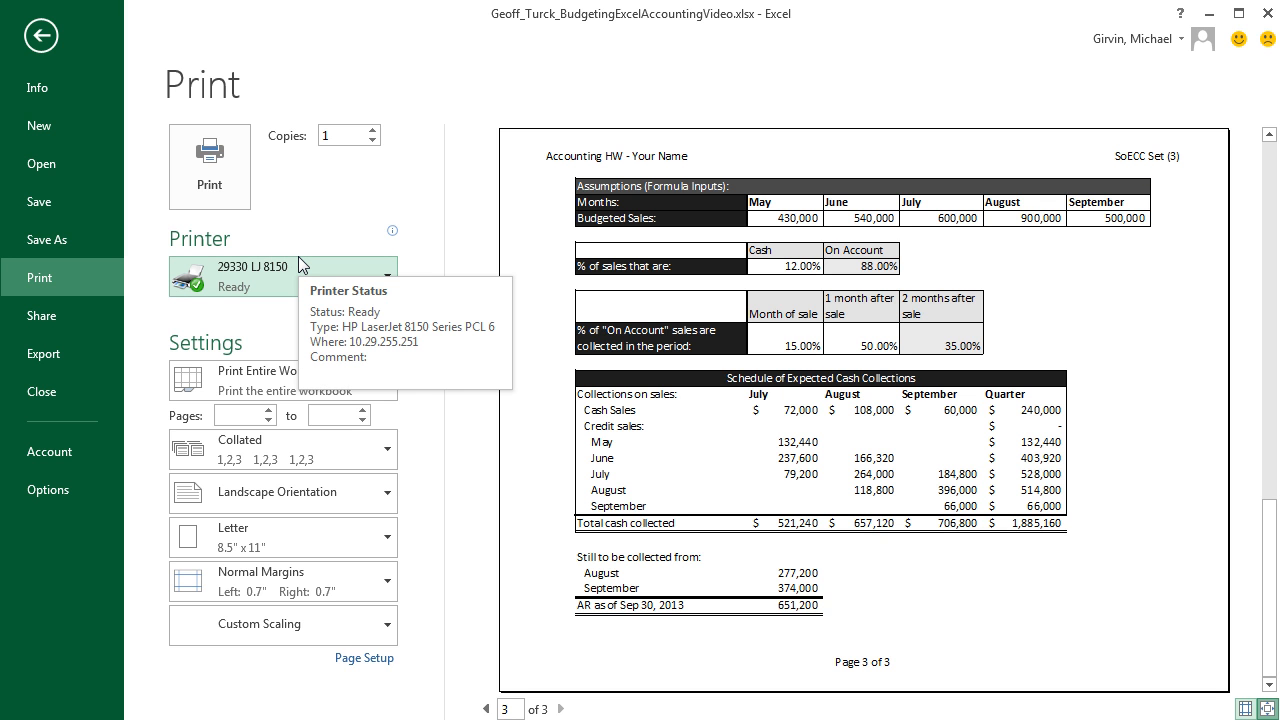
key(Escape)
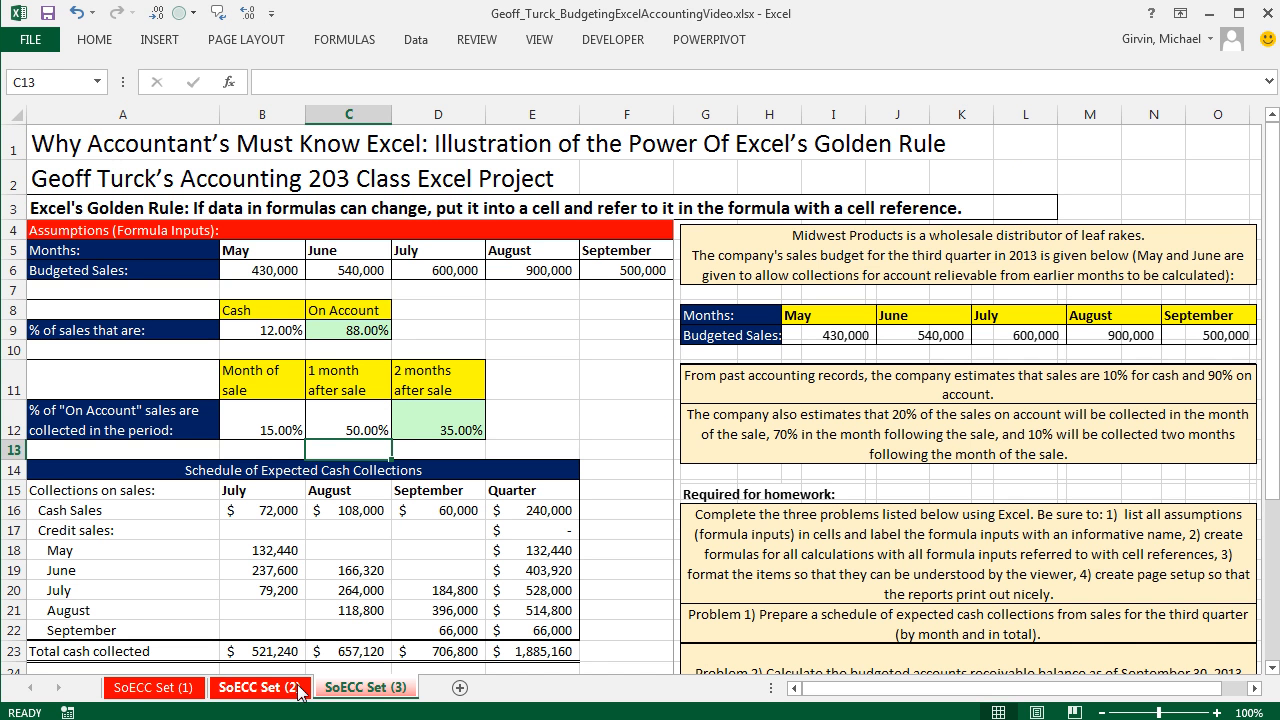
Group the SoECC Set (1) and SoECC Set (2) sheets and set the printout to Print Active Sheets.
click(158, 690)
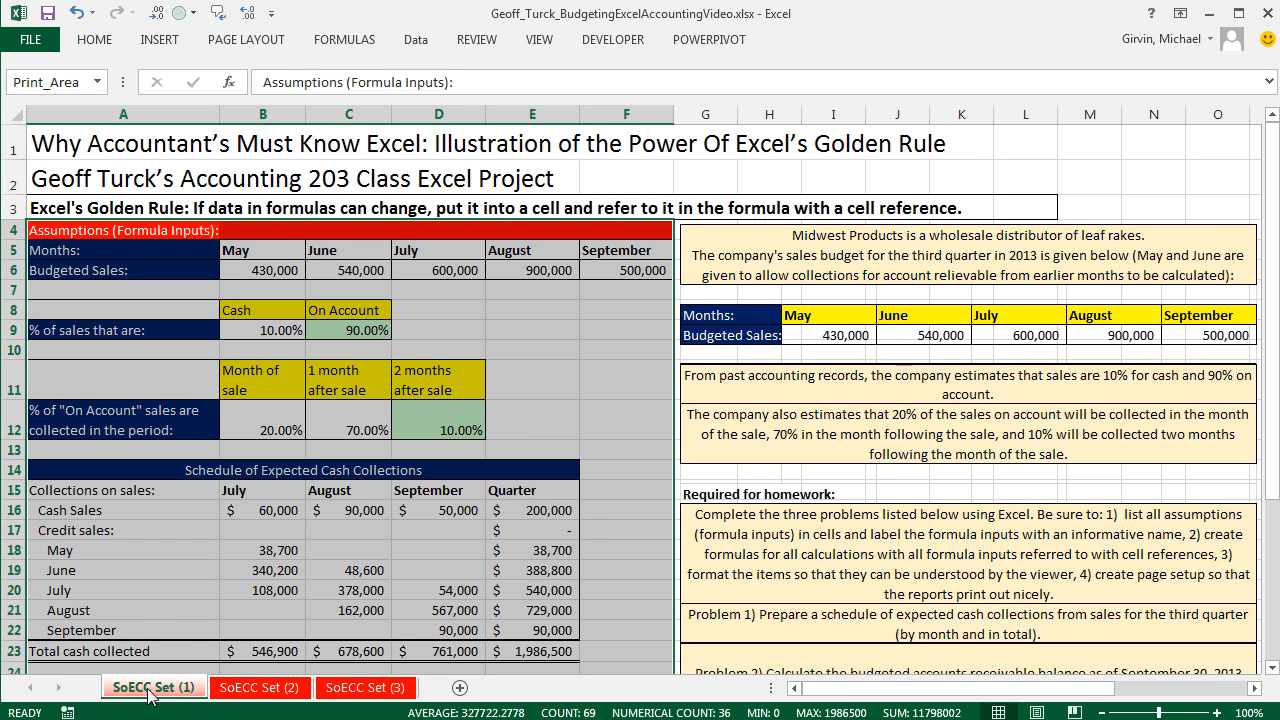
shift+click(256, 697)
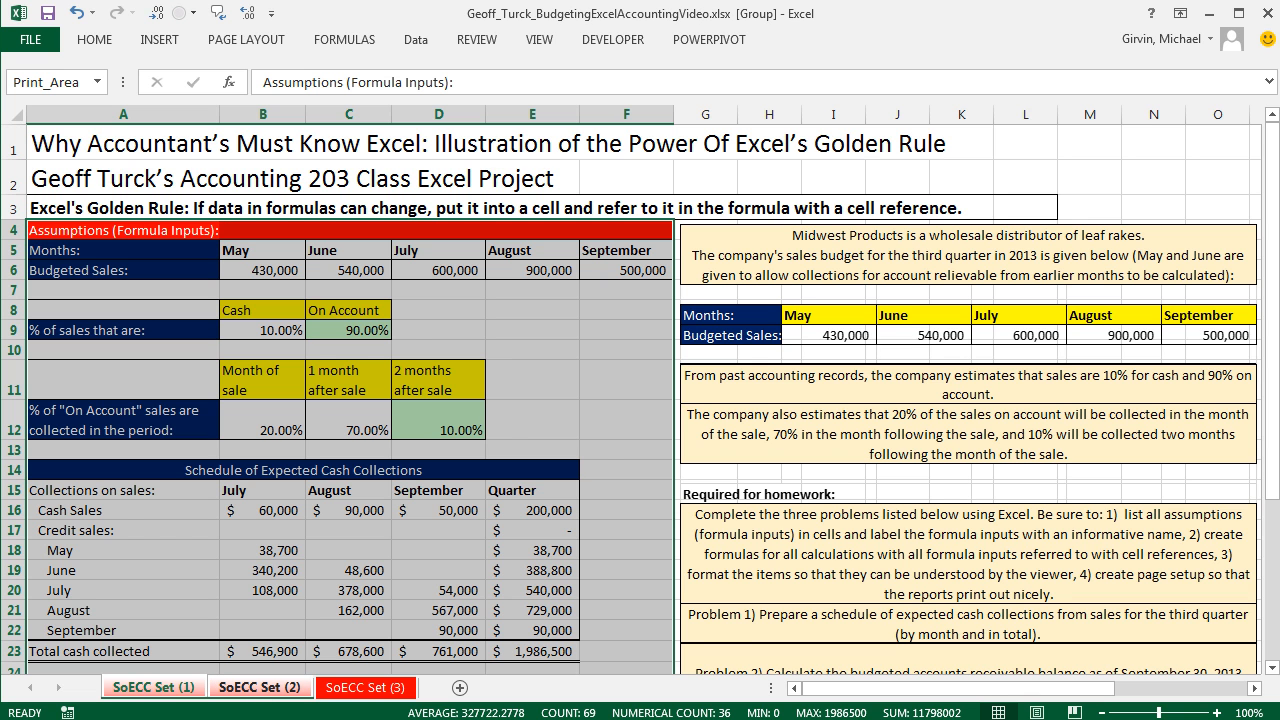
key(ctrl+p)
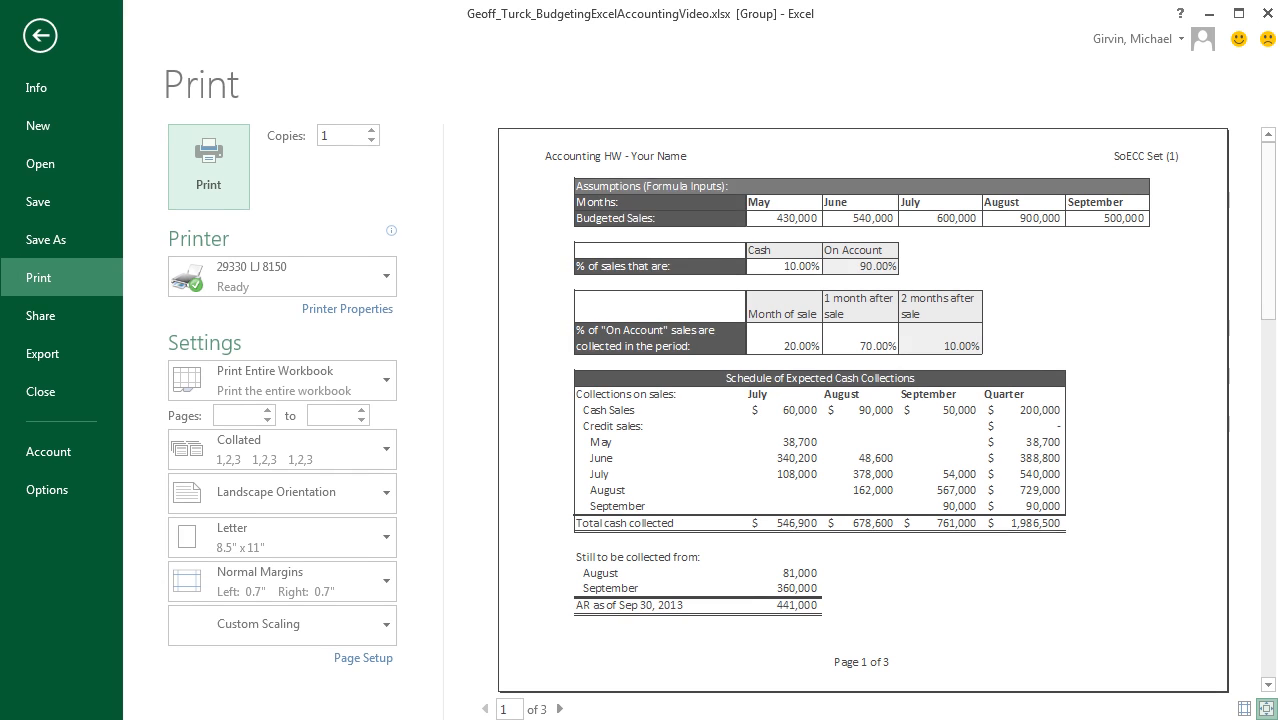
click(386, 382)
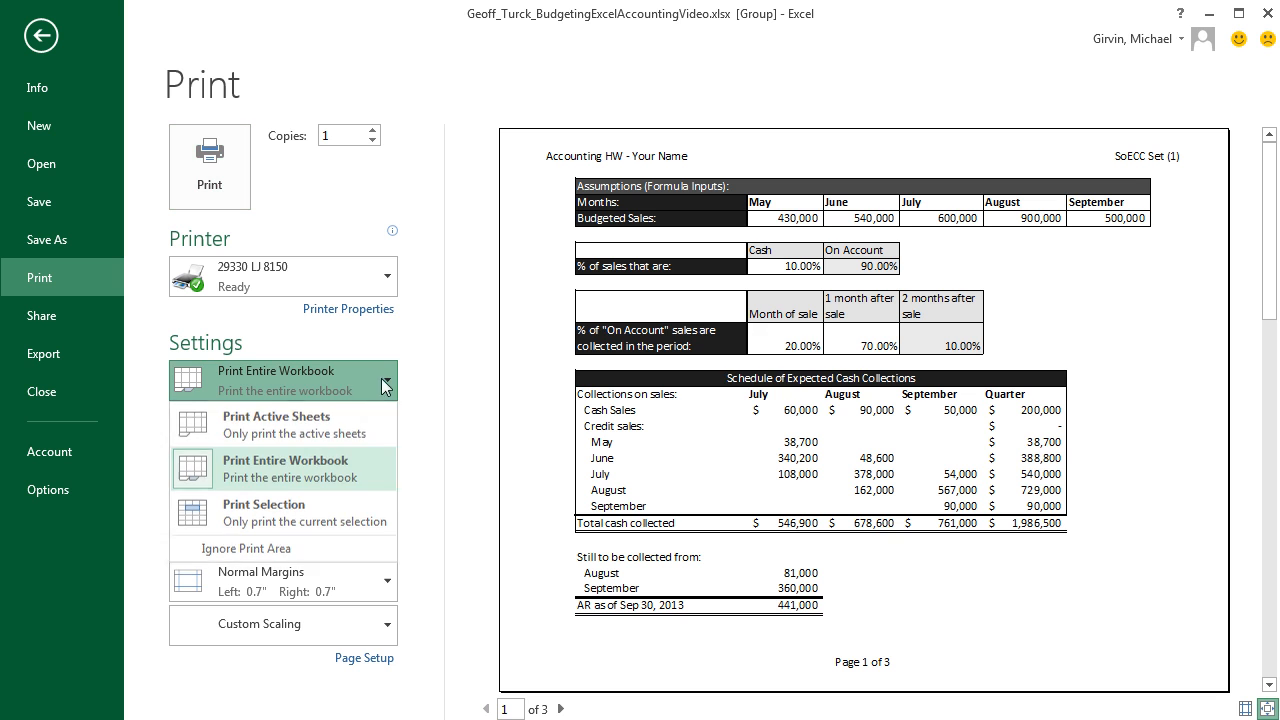
click(298, 423)
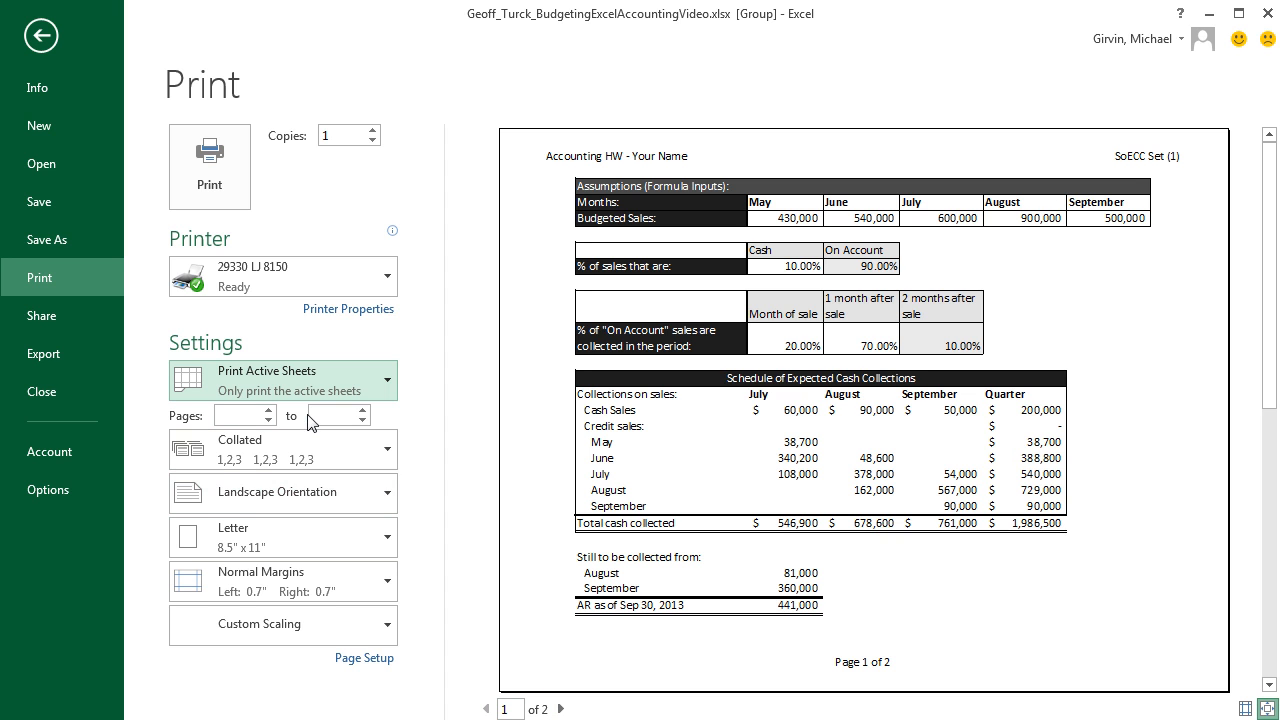
key(Escape)
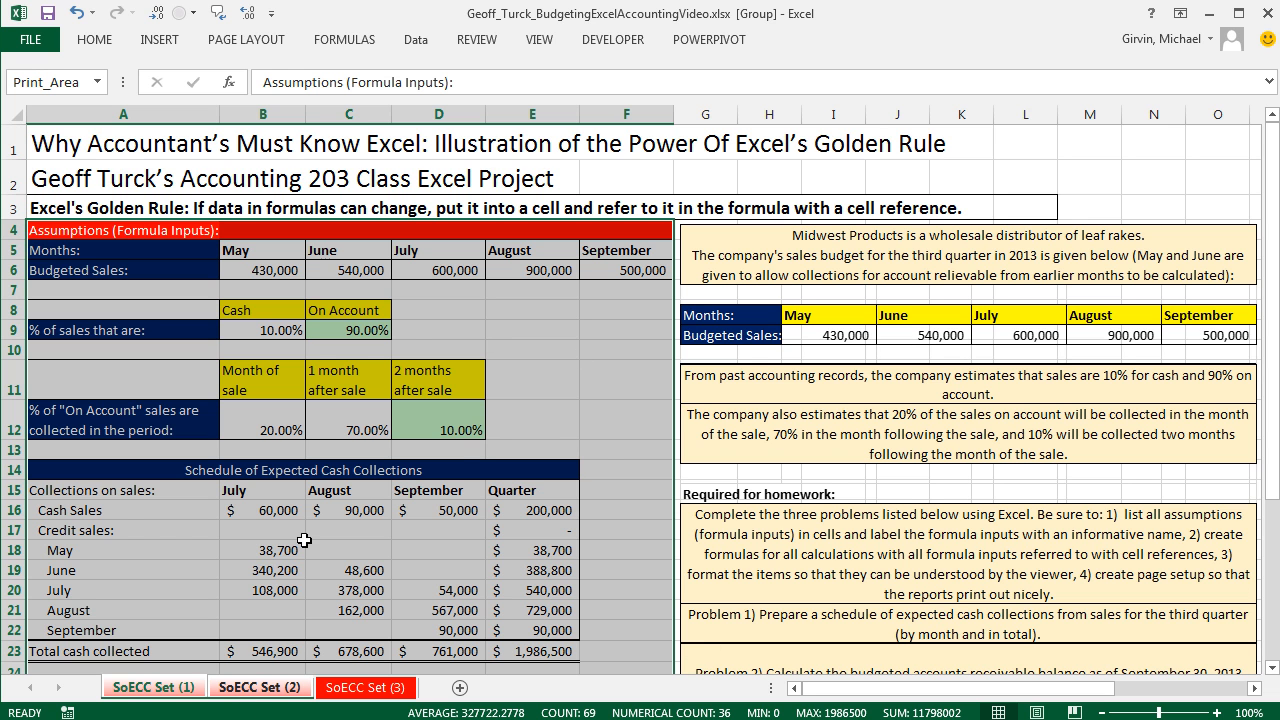
Ungroup the SoECC Set (1) and SoECC Set (2) worksheets.
right_click(251, 688)
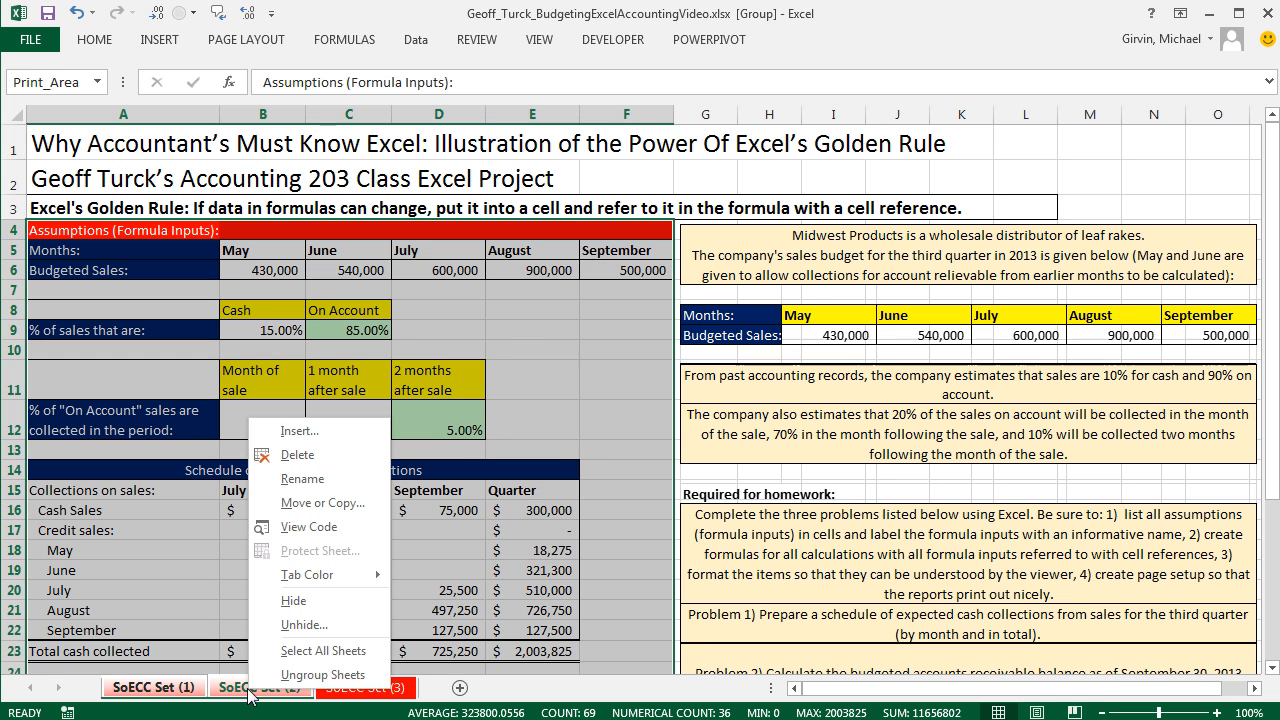
click(318, 676)
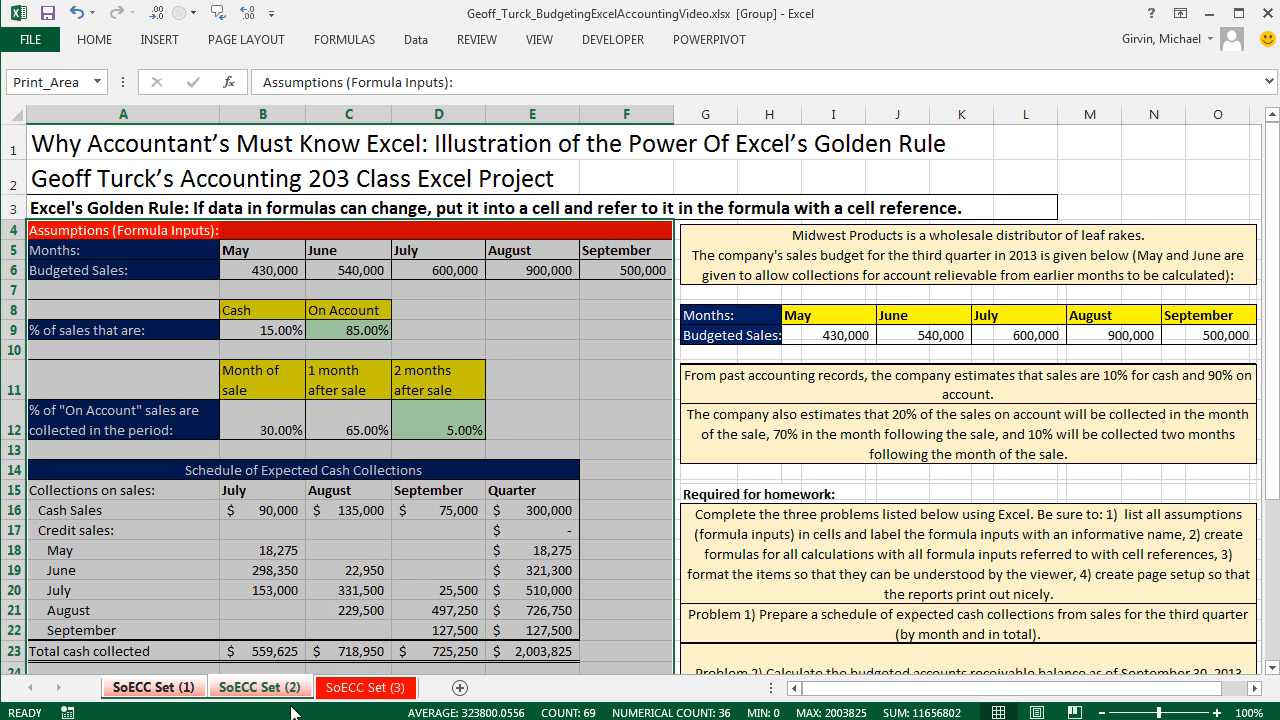
Release the sheet grouping by switching to SoECC Set (3), and return to the SoECC Set (1) sheet alone.
click(357, 695)
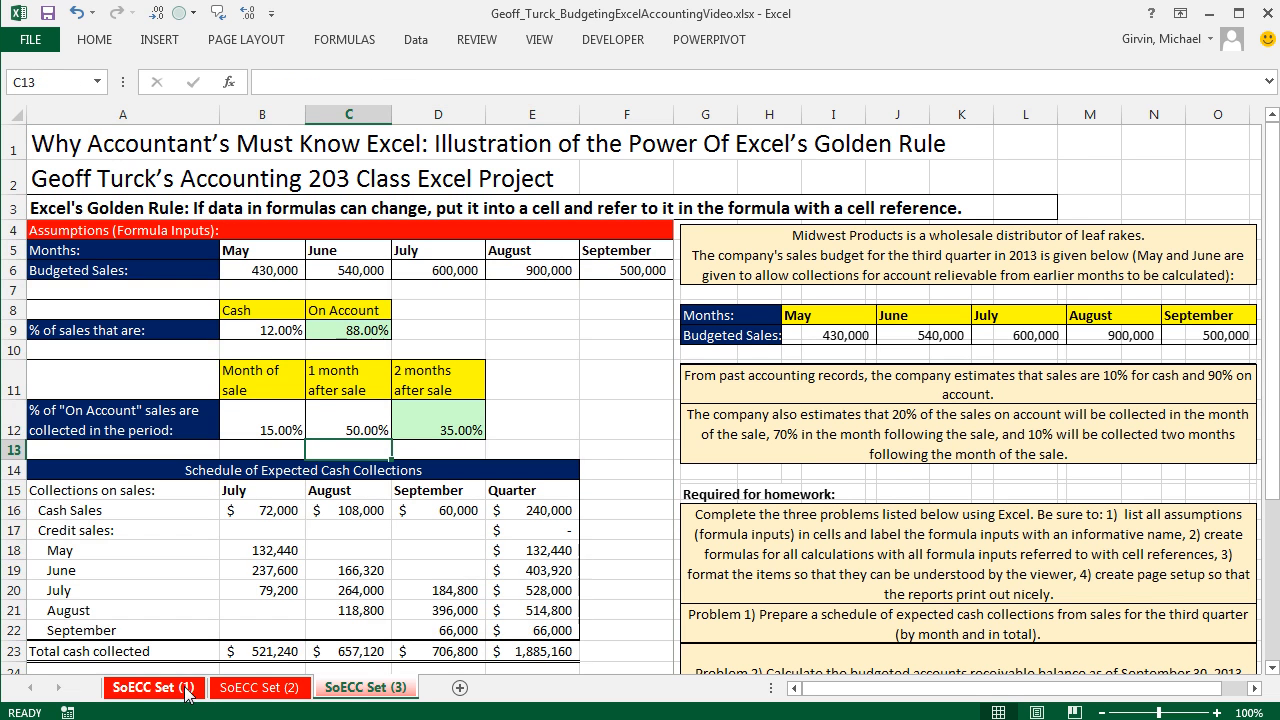
click(195, 690)
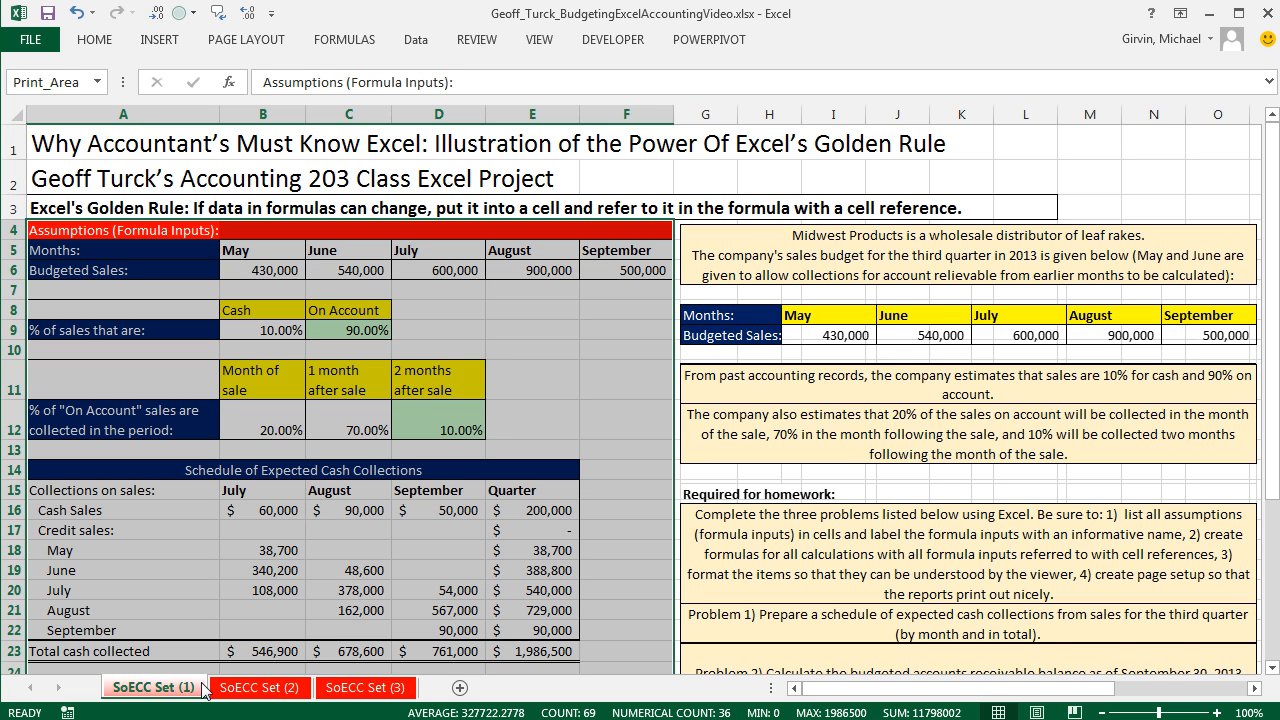
On SoECC Set (1), examine the cell references in the July cash sales formula and the On Account percentage formula.
click(283, 510)
key(F2)
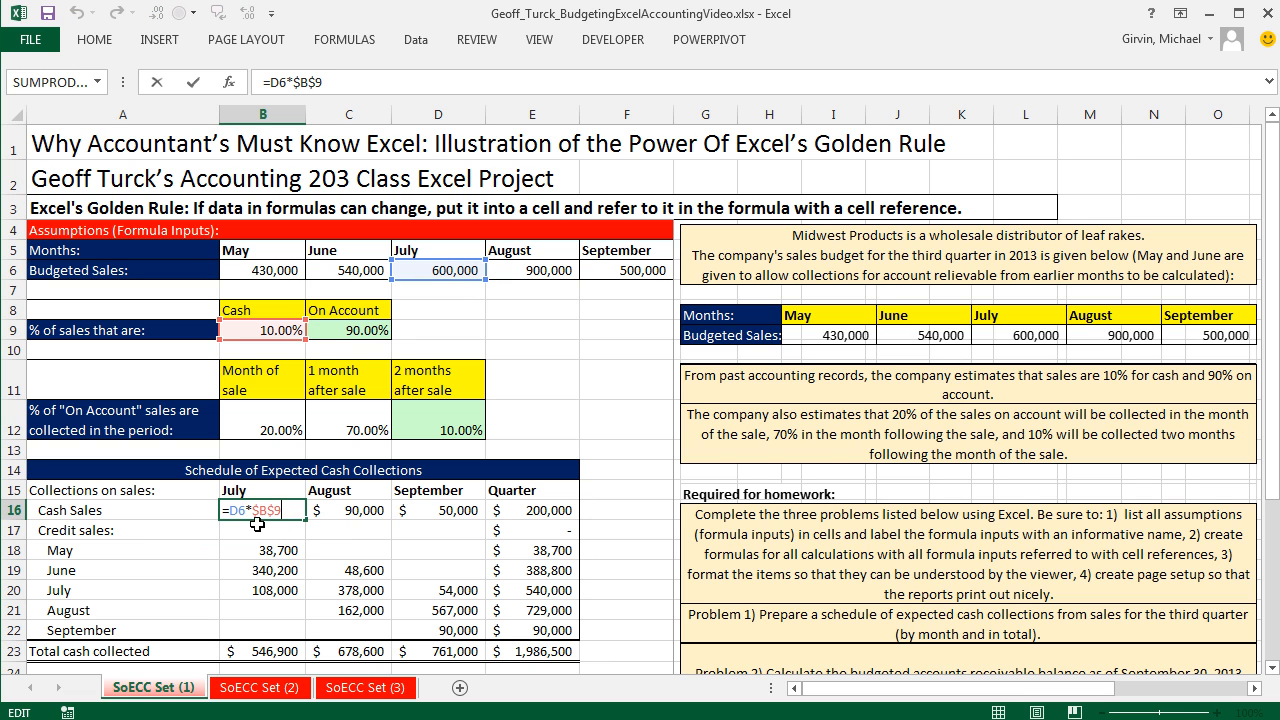
key(Escape)
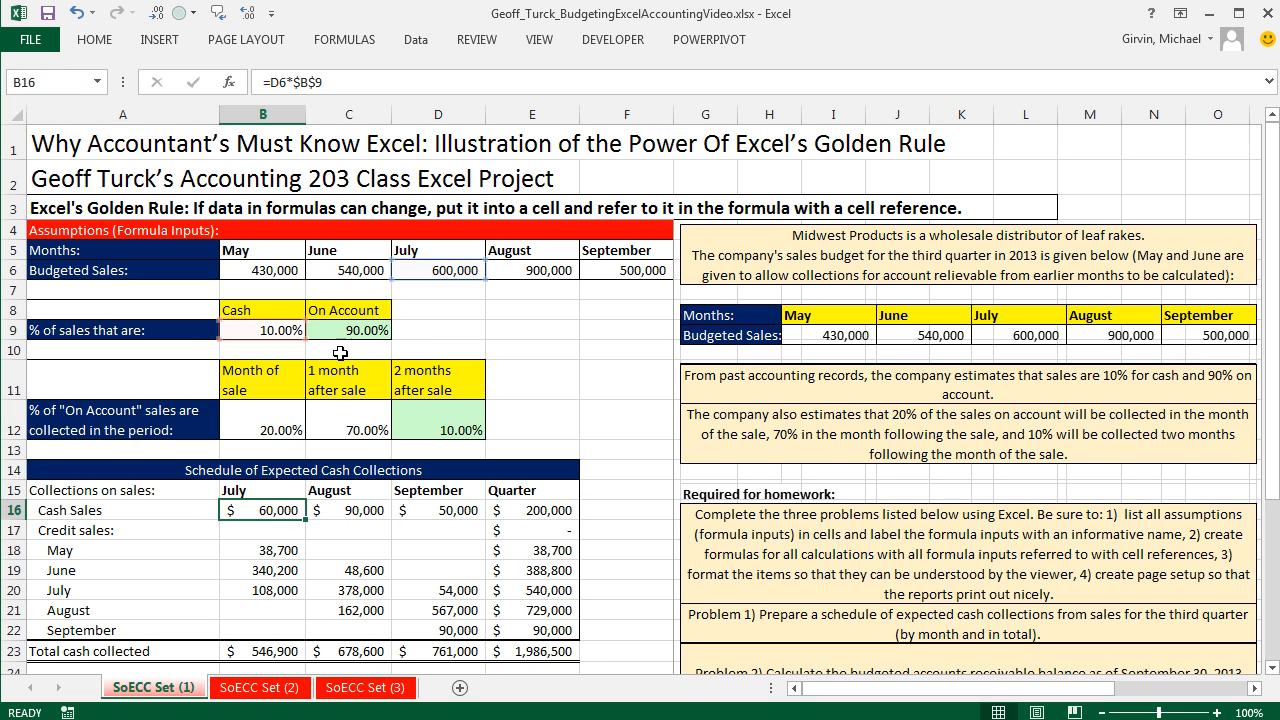
click(388, 330)
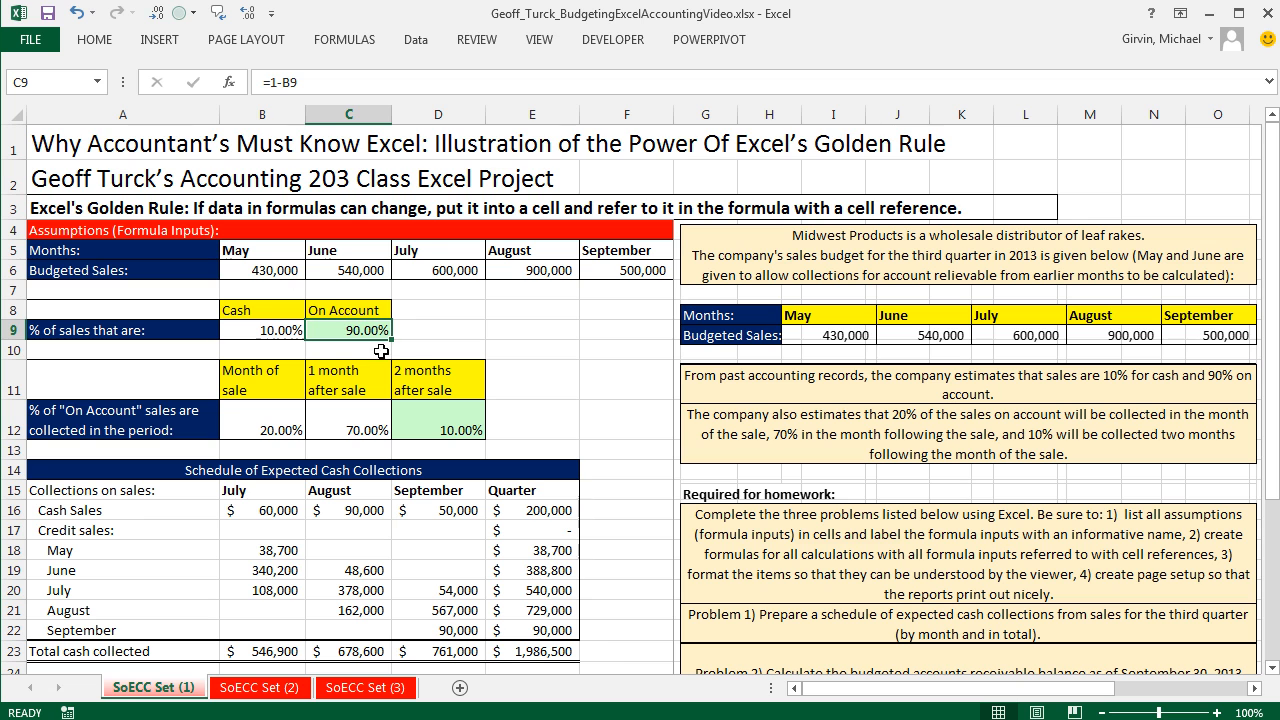
click(552, 338)
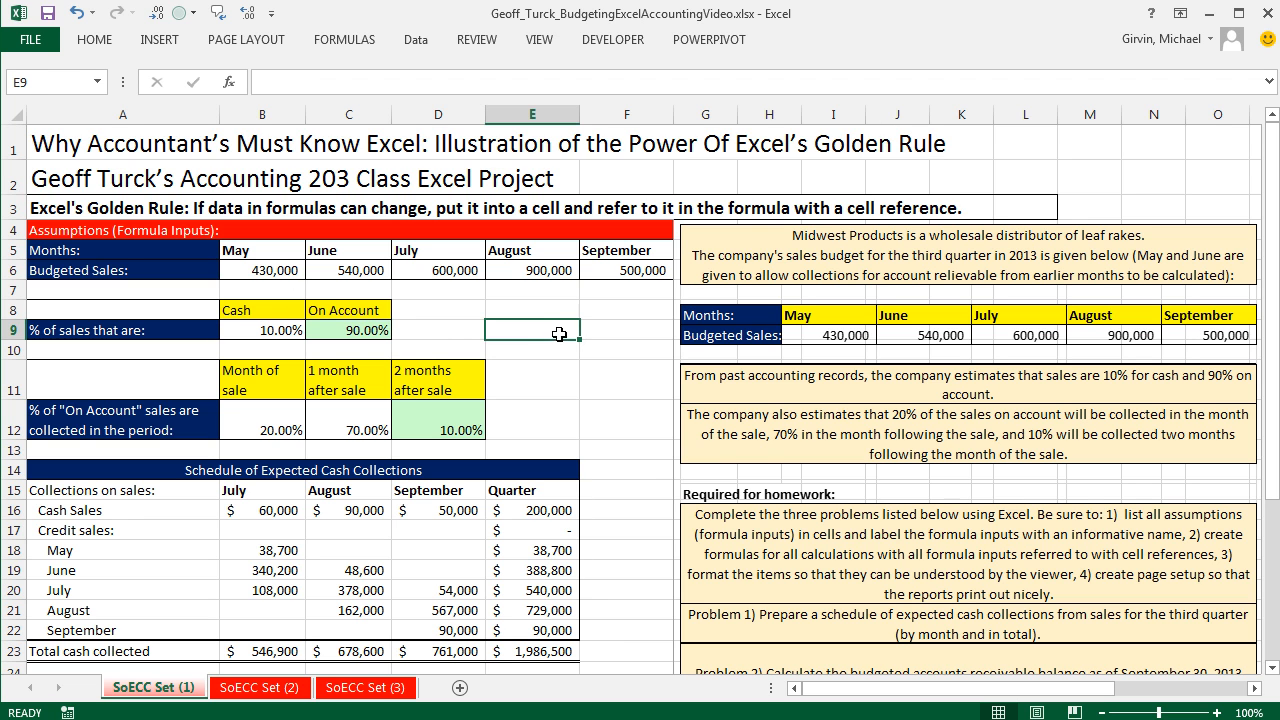